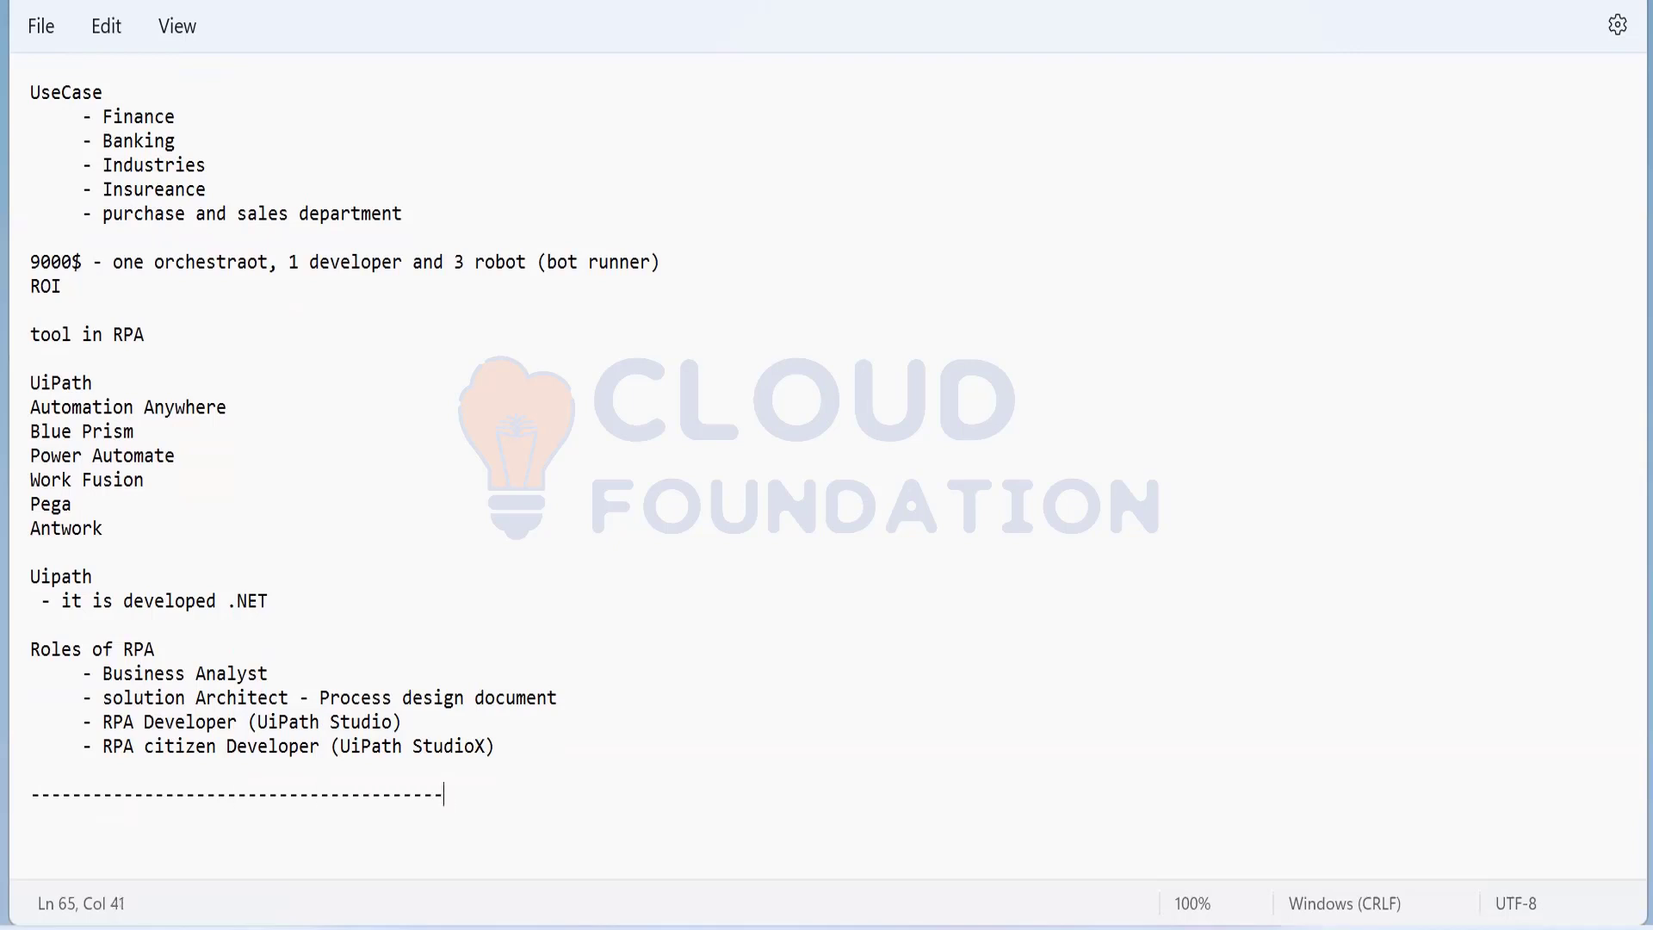
# - Add the heading "UiPath Architecture" below the dashed separator line, followed by several blank lines
pyautogui.press('Return')
pyautogui.press('Return')
pyautogui.write('UiPath Architecture')
pyautogui.press('Return')
pyautogui.press('Return')
pyautogui.press('Return')
pyautogui.press('Return')
pyautogui.press('Return')
pyautogui.press('Return')
pyautogui.press('Return')
pyautogui.press('Return')
pyautogui.press('Return')
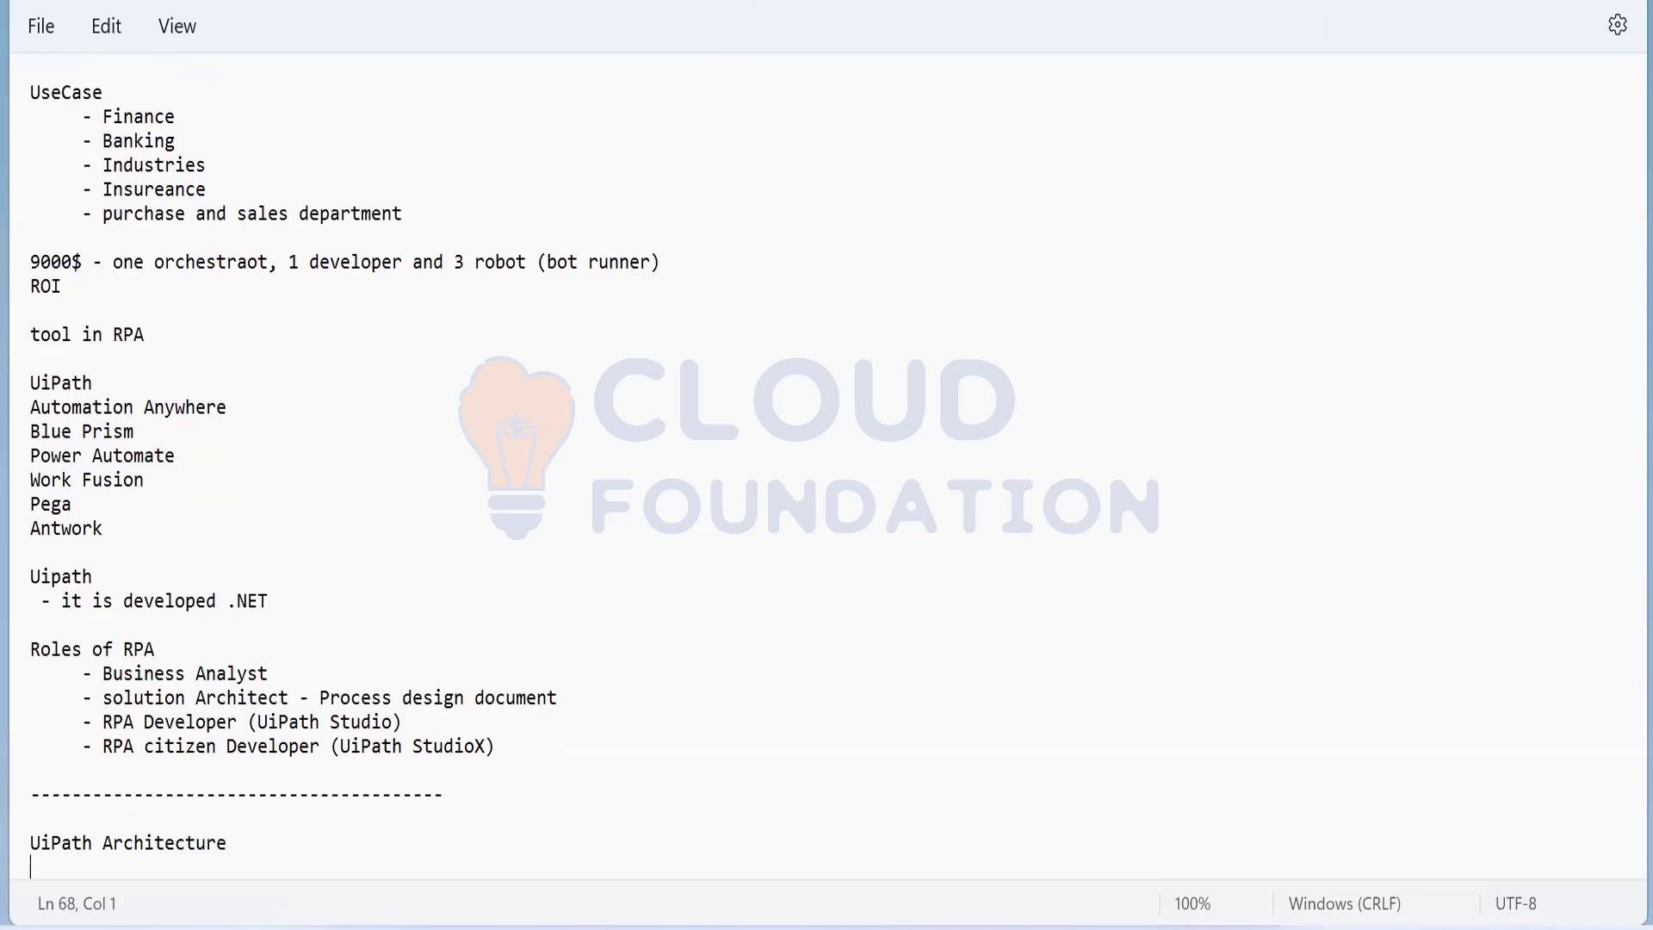
pyautogui.press('Return')
pyautogui.press('Return')
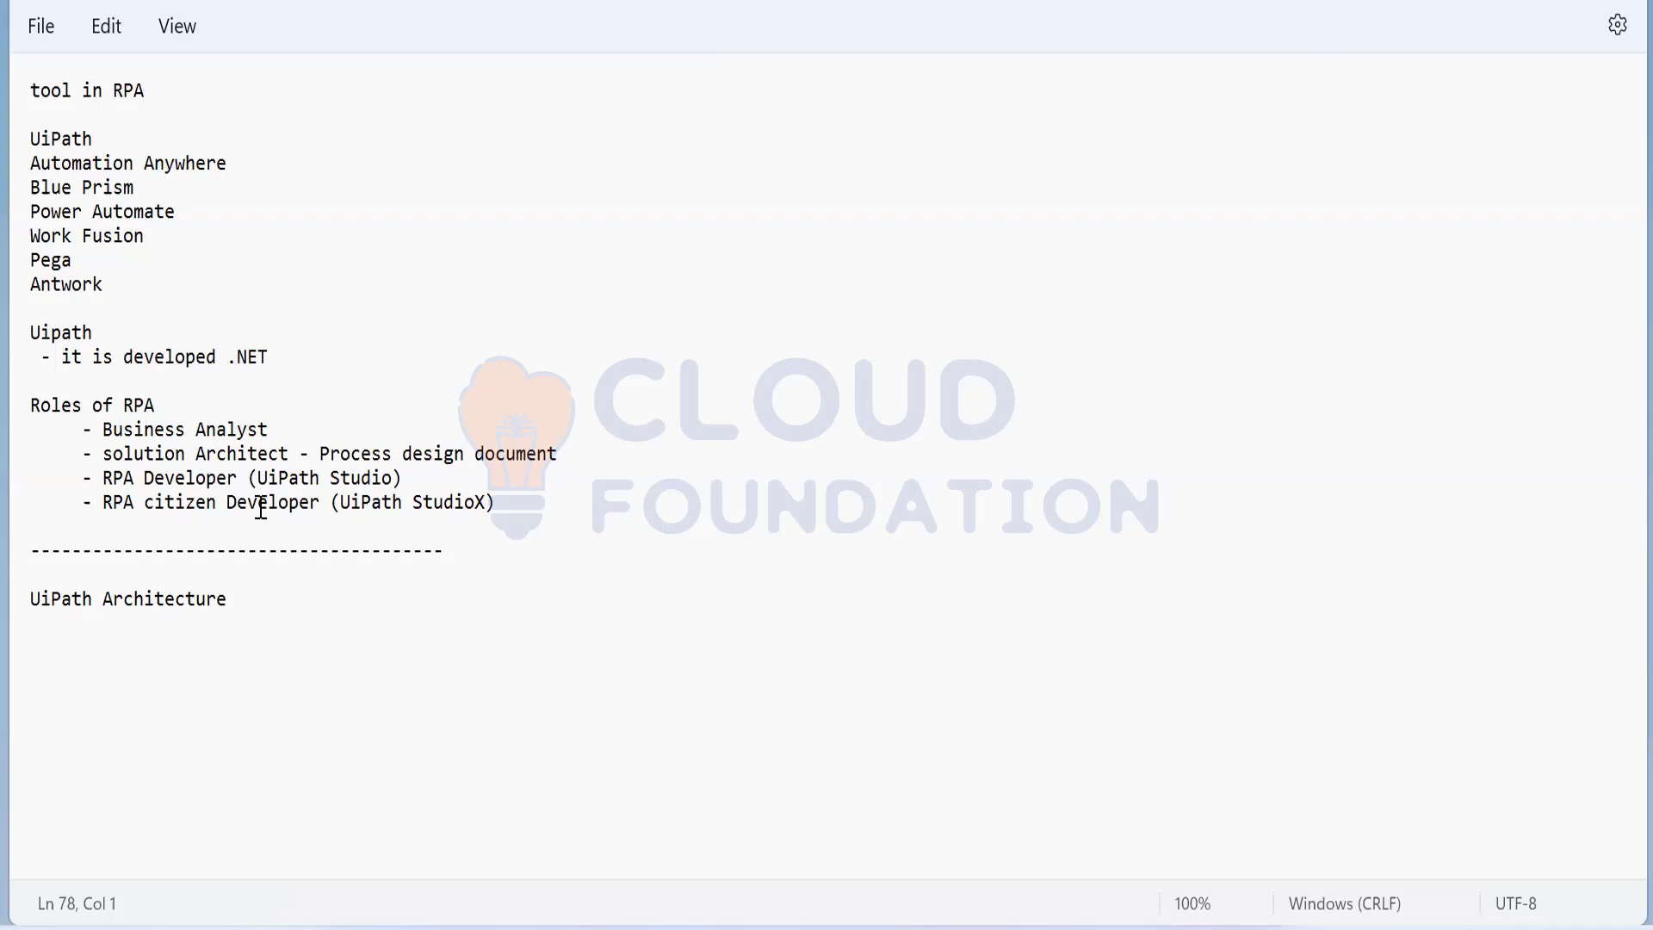
# - Add the subheading "component of uipath" below "UiPath Architecture", separated by one blank line
pyautogui.click(249, 600)
pyautogui.press('Return')
pyautogui.press('Return')
pyautogui.write('component of uipath')
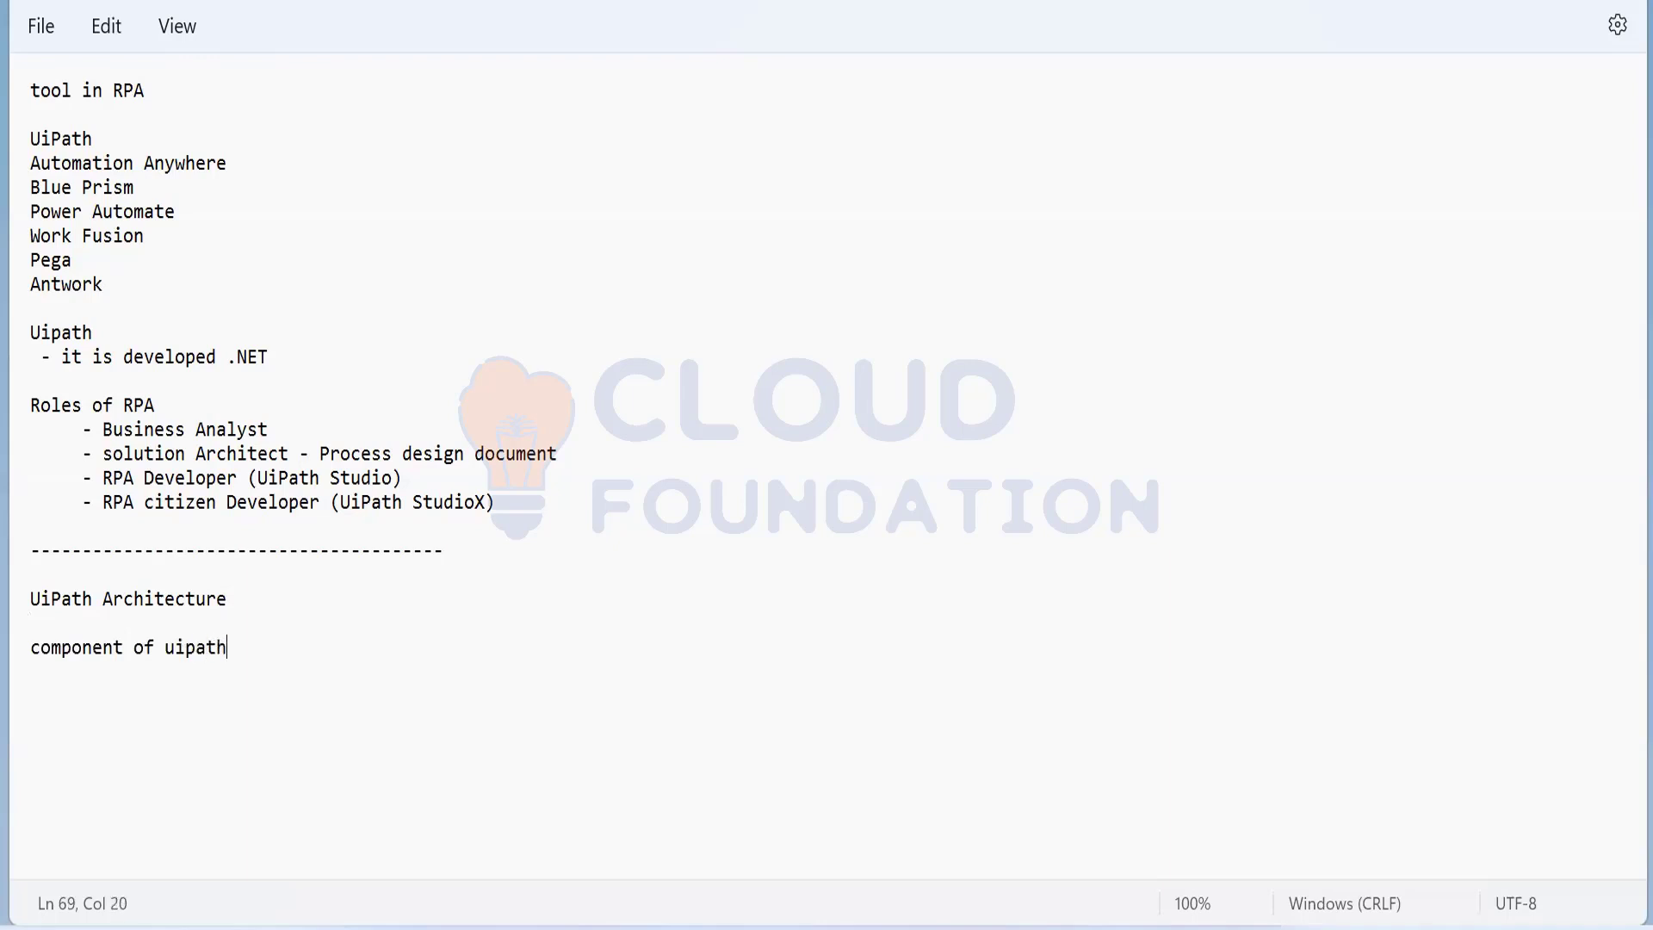
# - List "Orchestrator", "UiPath Assistance" and "UiPath Stdio/ StudioX" on separate lines under the component subheading
pyautogui.press('Return')
pyautogui.press('Return')
pyautogui.write('Orchestra')
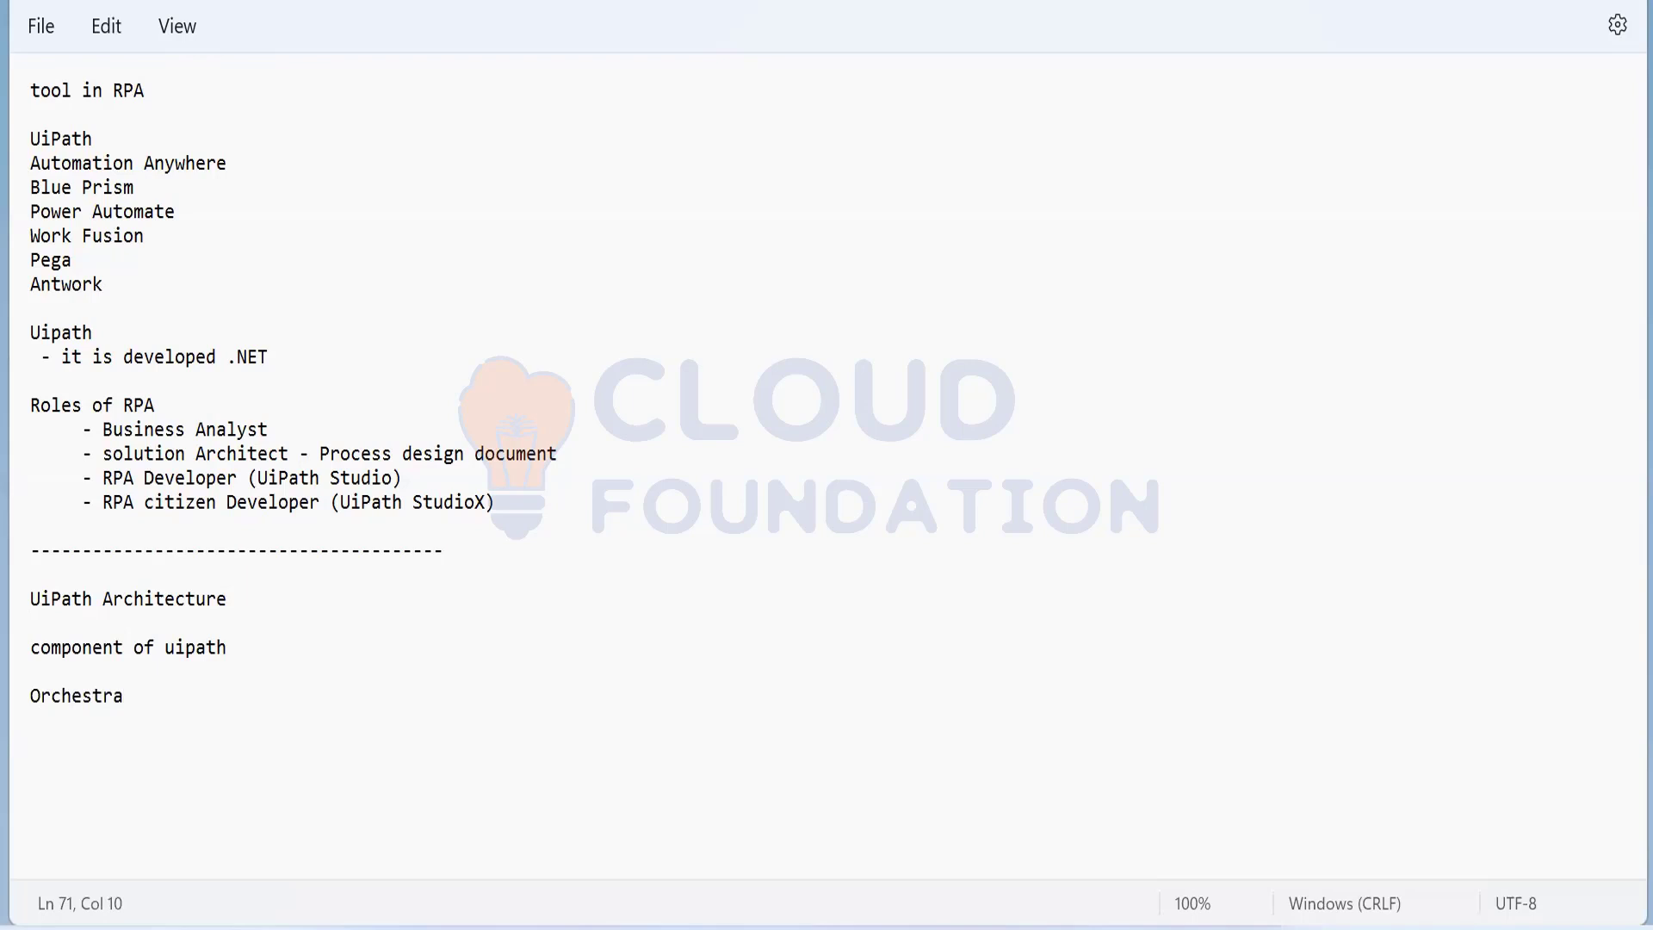
pyautogui.write('tor')
pyautogui.press('Return')
pyautogui.write('UiPath Assistance')
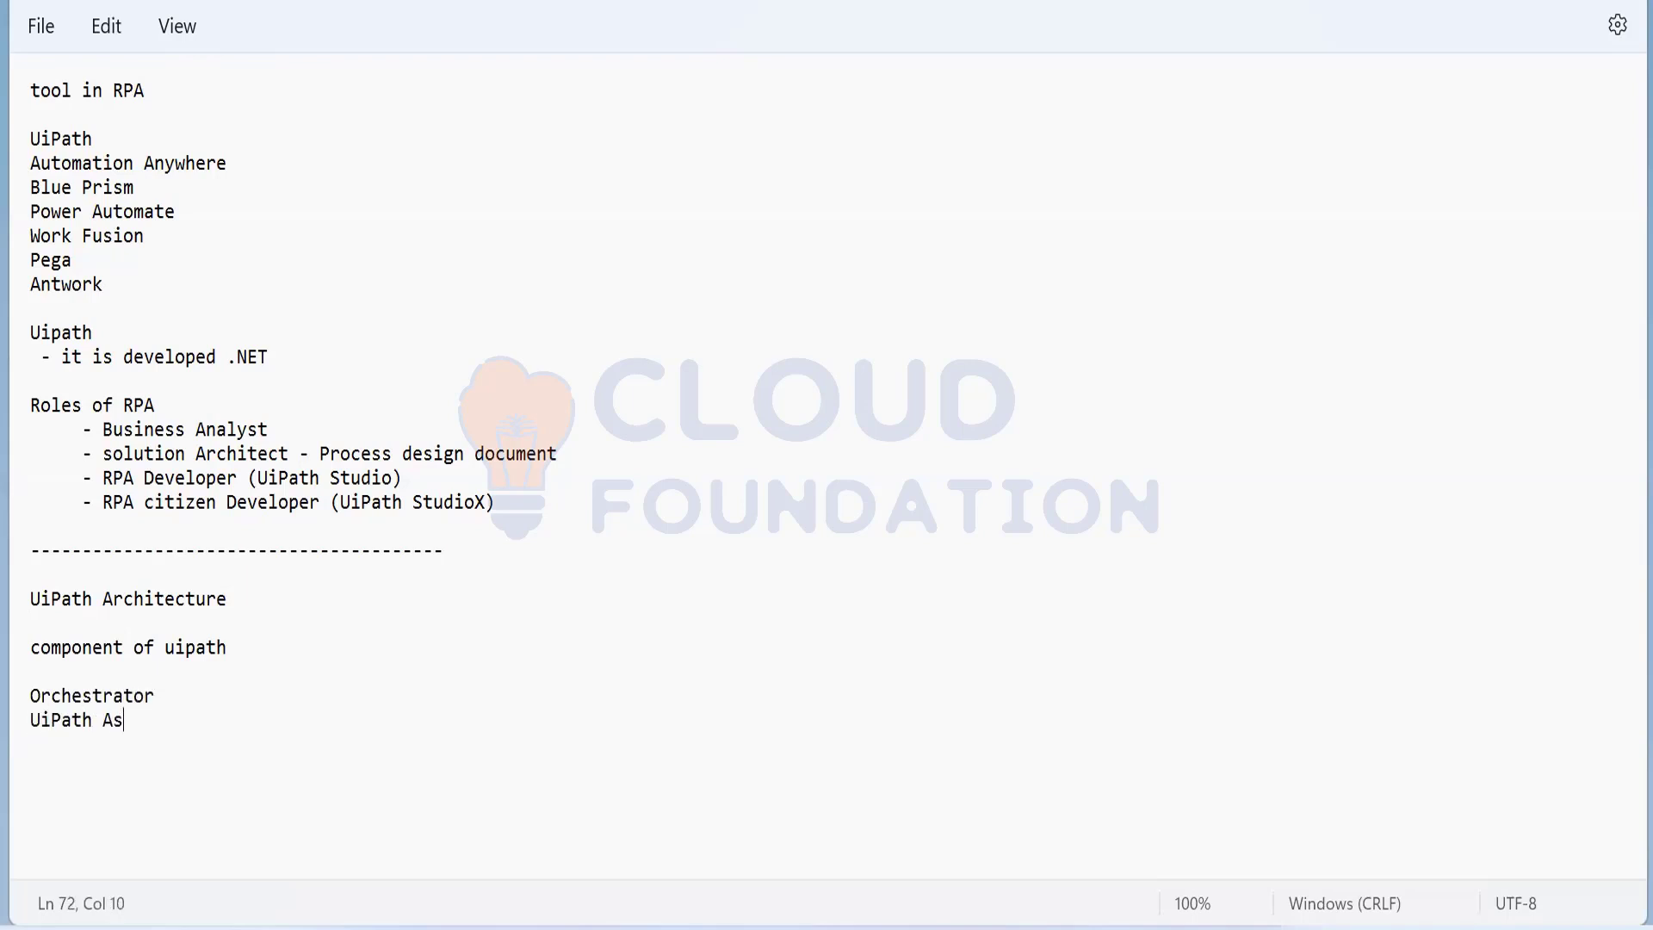
pyautogui.press('Return')
pyautogui.write('UiPath Sty')
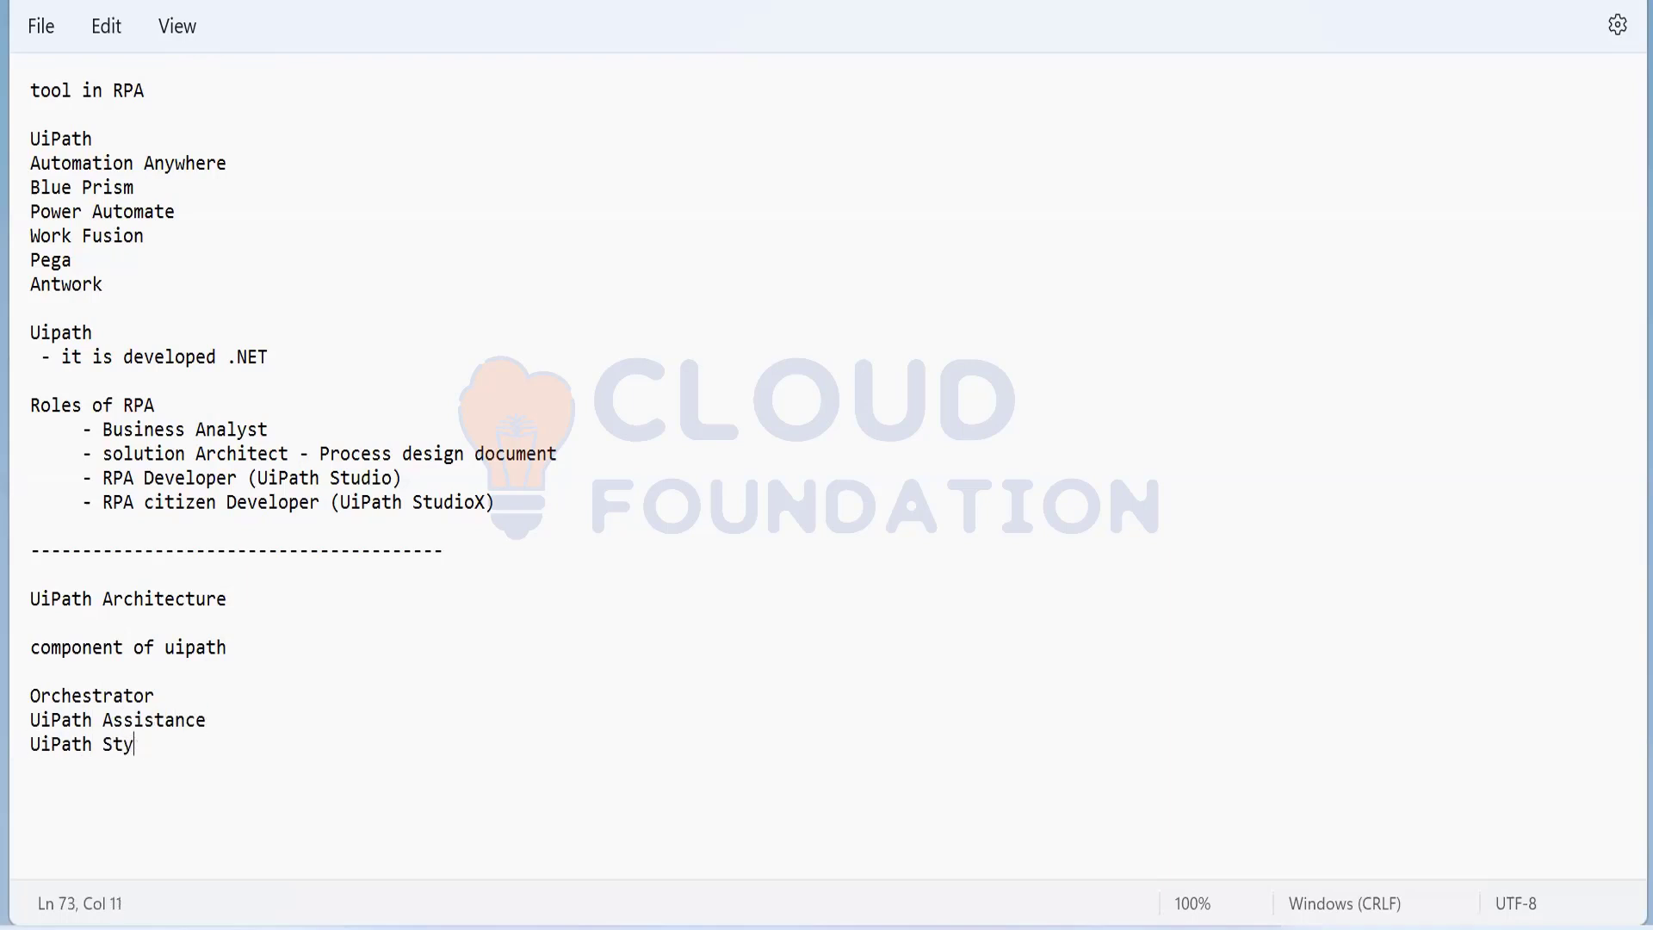
pyautogui.press('BackSpace')
pyautogui.write('dio/ StudioX')
pyautogui.press('Return')
# - Write "Architecture of uipath work in the Client server technology" two blank lines below the component list and highlight "Client server technology"
pyautogui.click(268, 747)
pyautogui.press('Return')
pyautogui.press('Return')
pyautogui.press('Return')
pyautogui.press('Return')
pyautogui.press('Return')
pyautogui.press('Return')
pyautogui.press('Return')
pyautogui.press('Return')
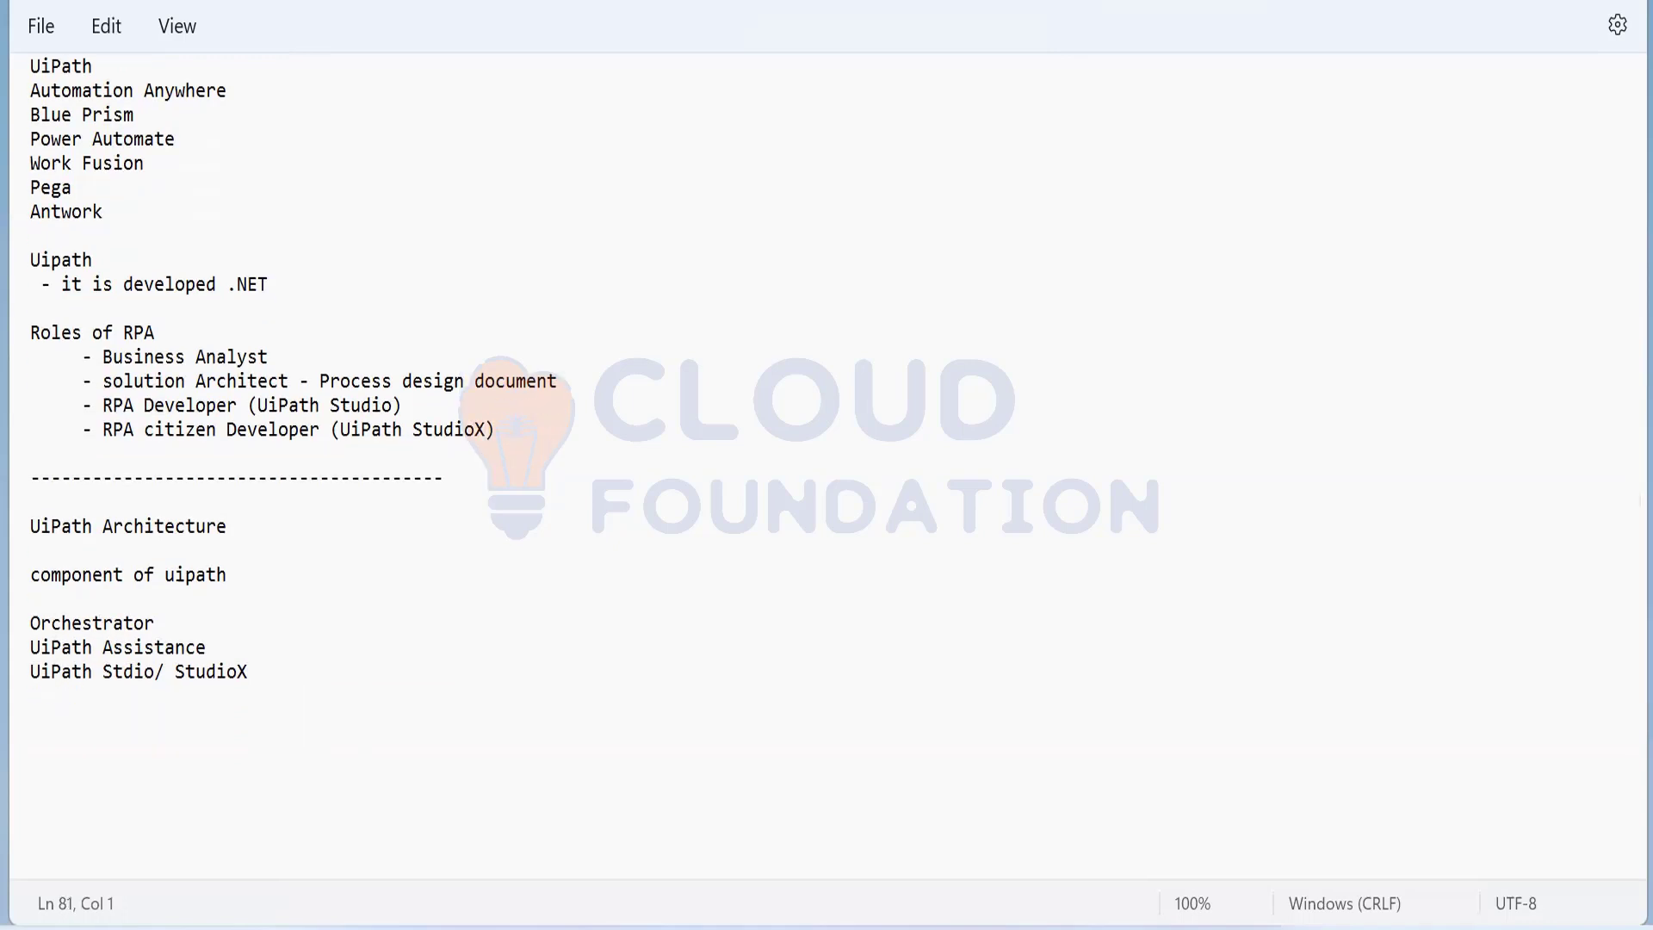
pyautogui.press('BackSpace')
pyautogui.press('BackSpace')
pyautogui.press('BackSpace')
pyautogui.press('BackSpace')
pyautogui.press('BackSpace')
pyautogui.write('It wo')
pyautogui.press('BackSpace')
pyautogui.press('BackSpace')
pyautogui.press('BackSpace')
pyautogui.press('BackSpace')
pyautogui.press('BackSpace')
pyautogui.write('Architecture of ui')
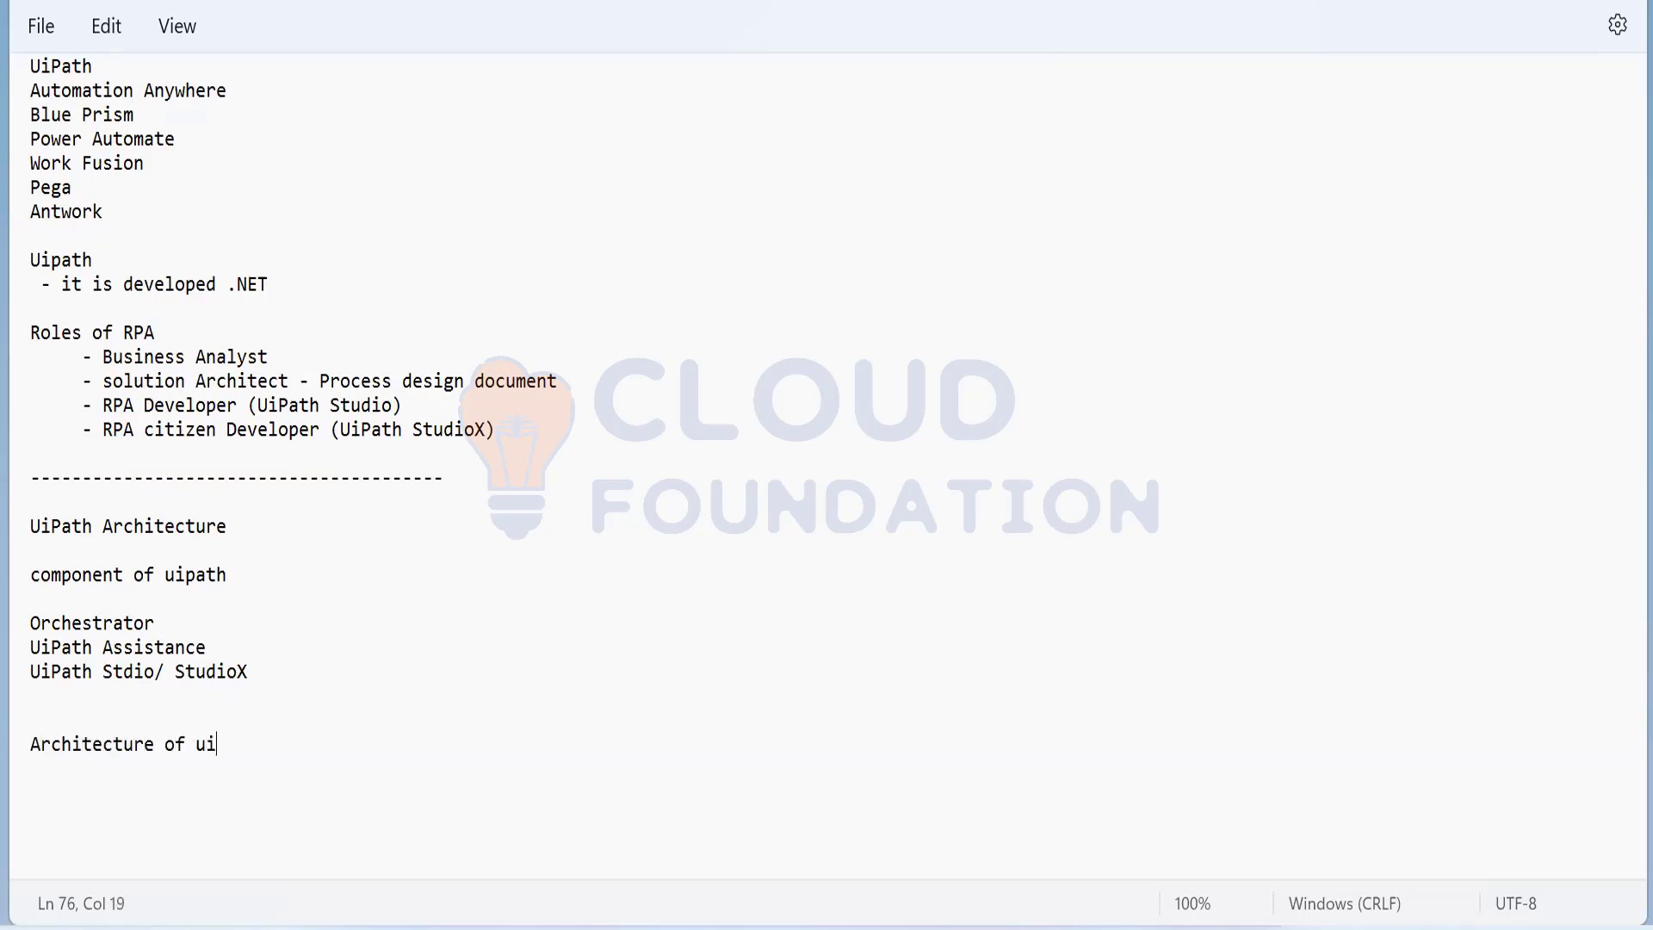
pyautogui.write('path work in  th')
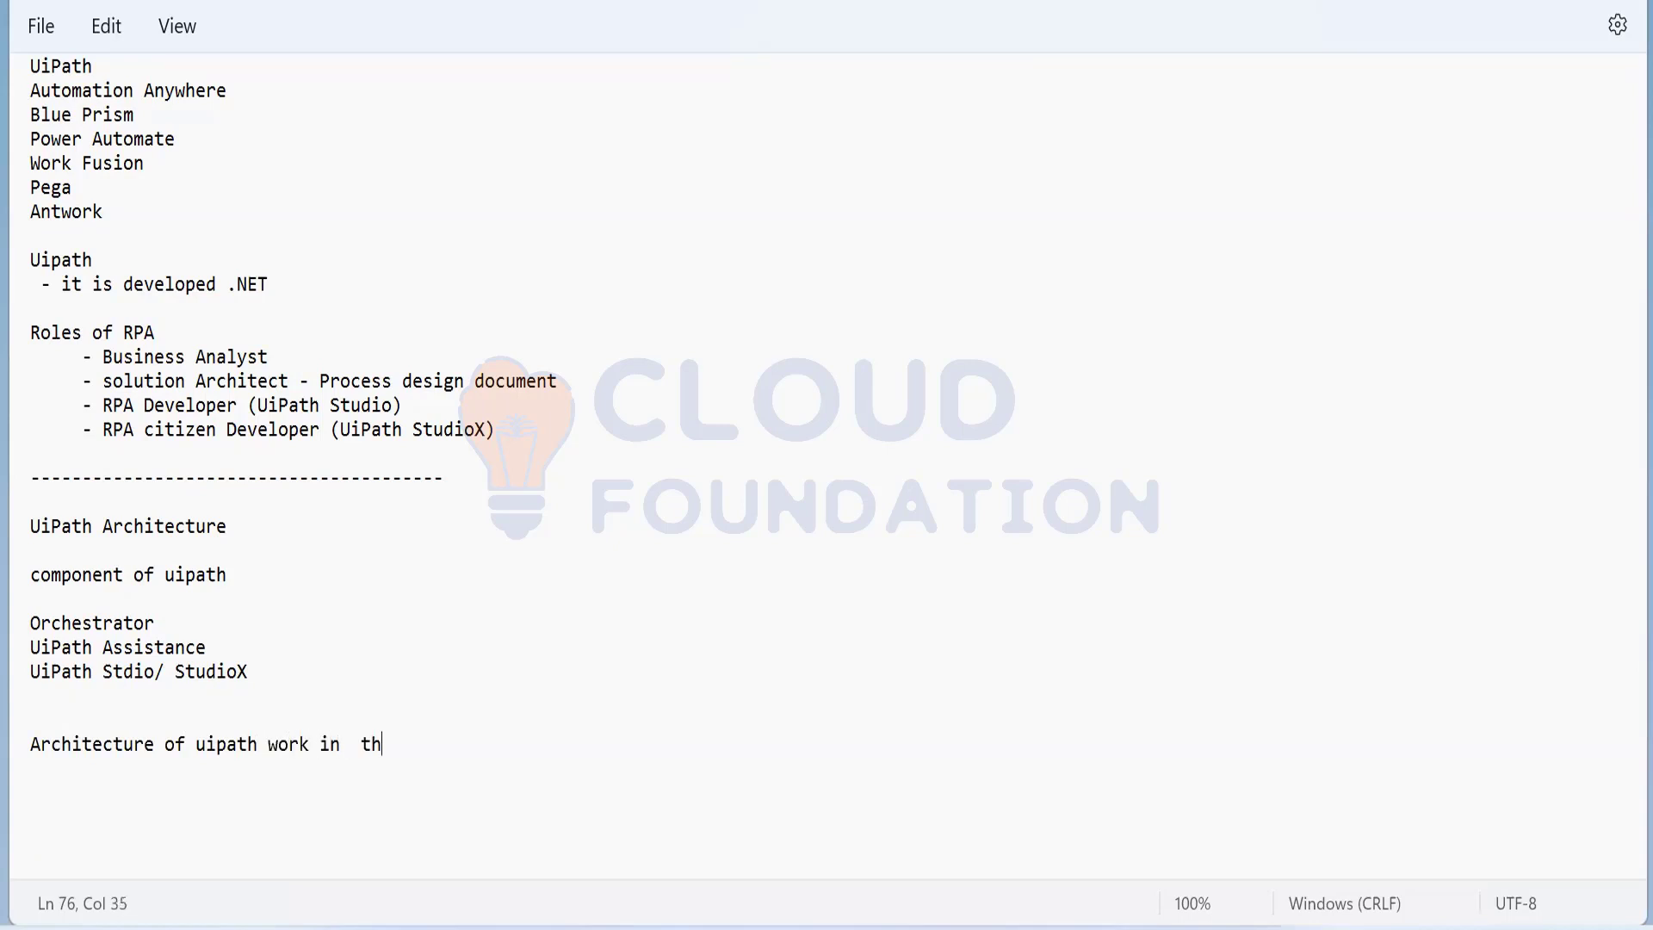
pyautogui.write('e Client server d')
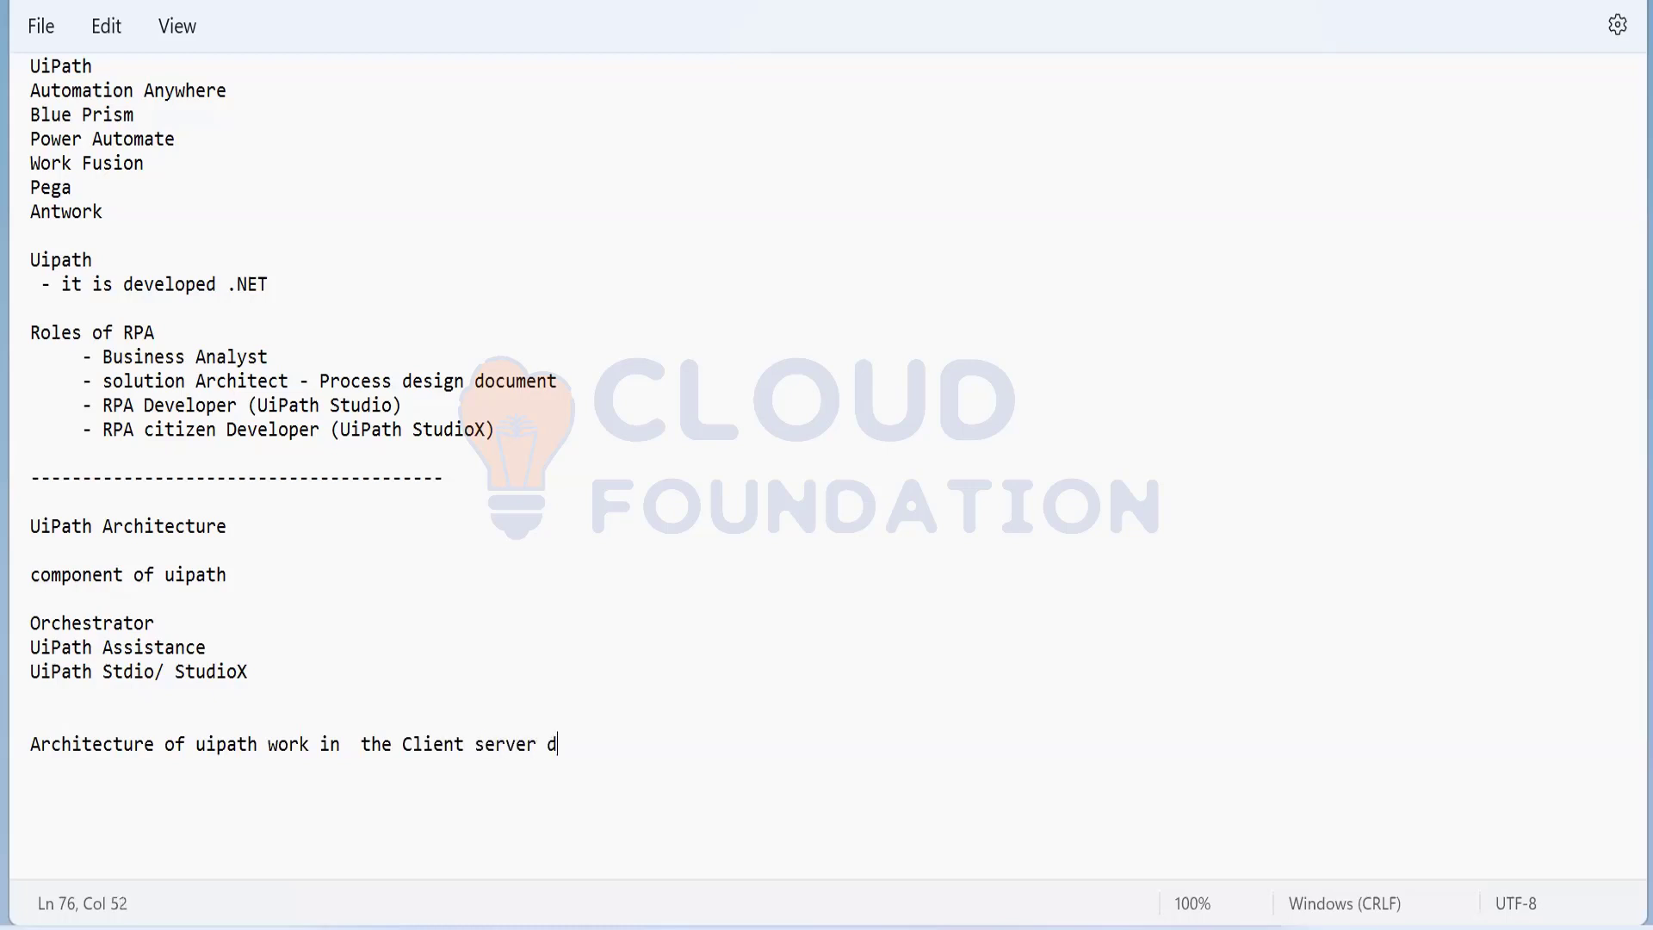
pyautogui.press('BackSpace')
pyautogui.write('technology')
pyautogui.press('Return')
pyautogui.scroll(-2, 126, 771)
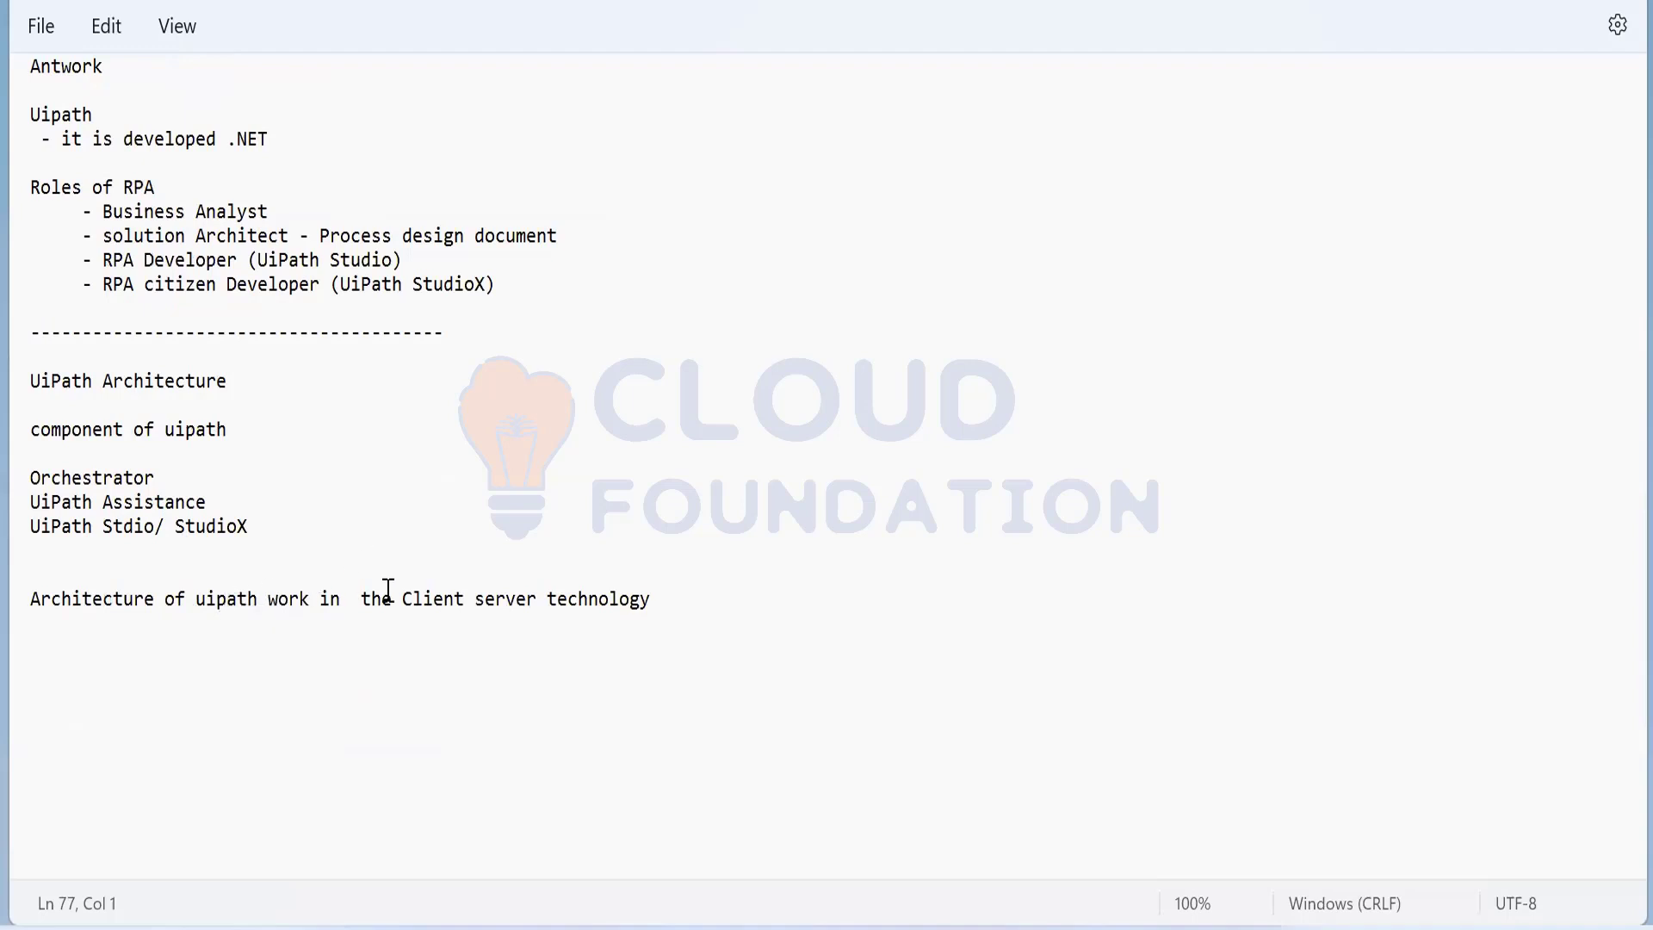
pyautogui.moveTo(402, 598); pyautogui.dragTo(700, 604)
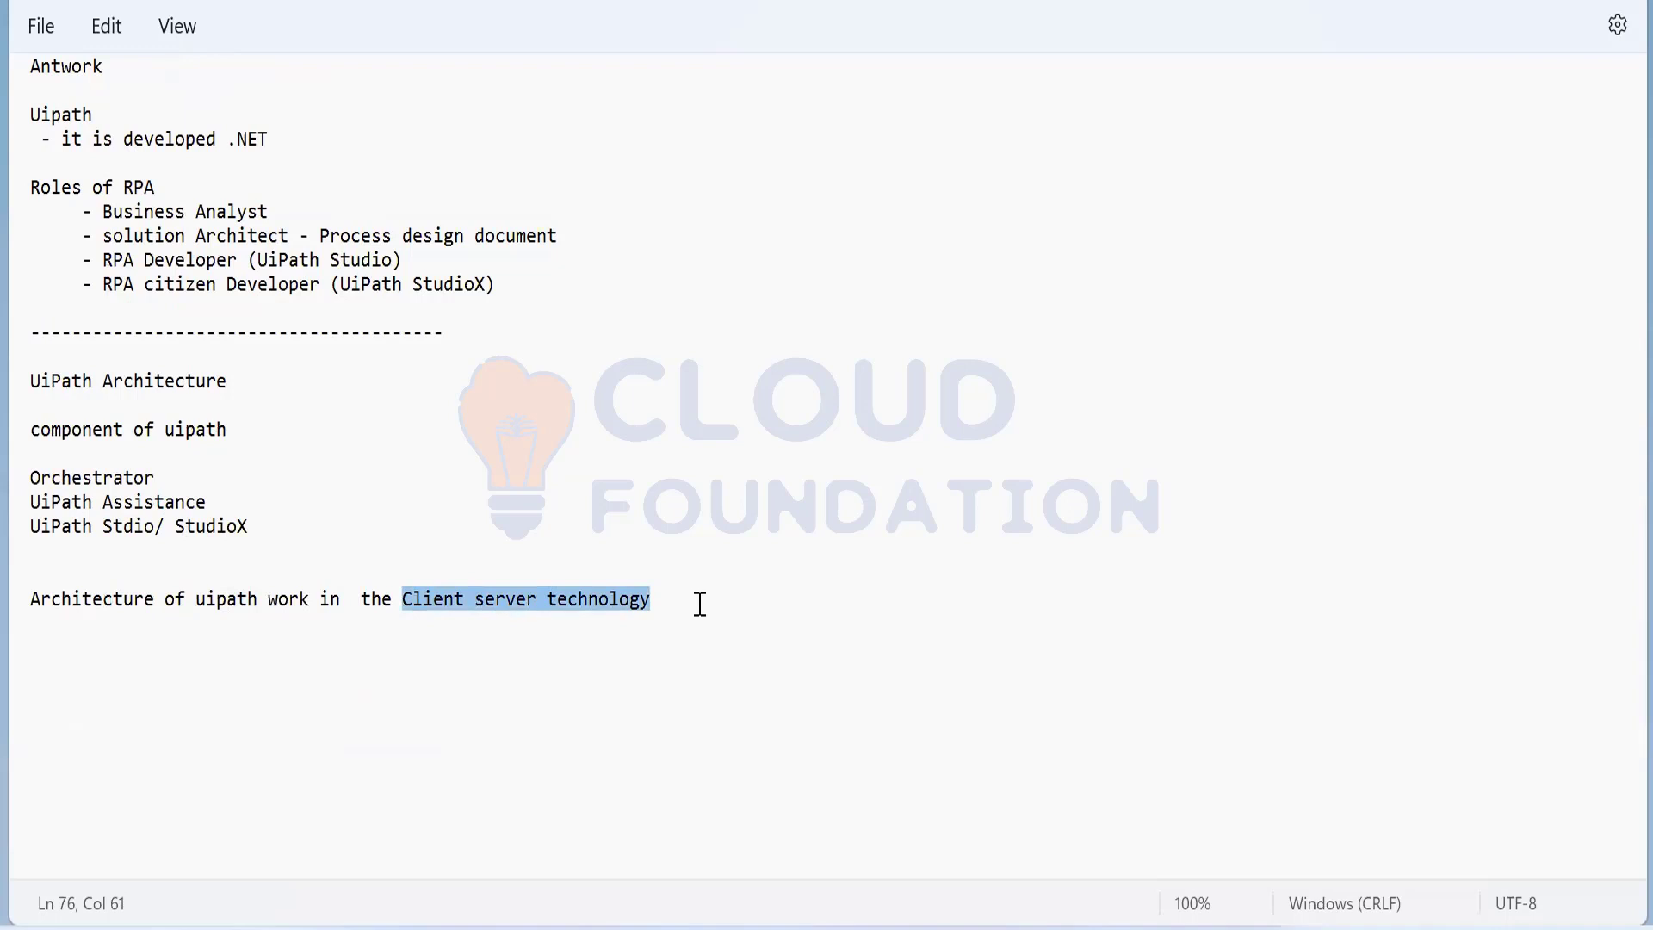
pyautogui.scroll(-3, 700, 603)
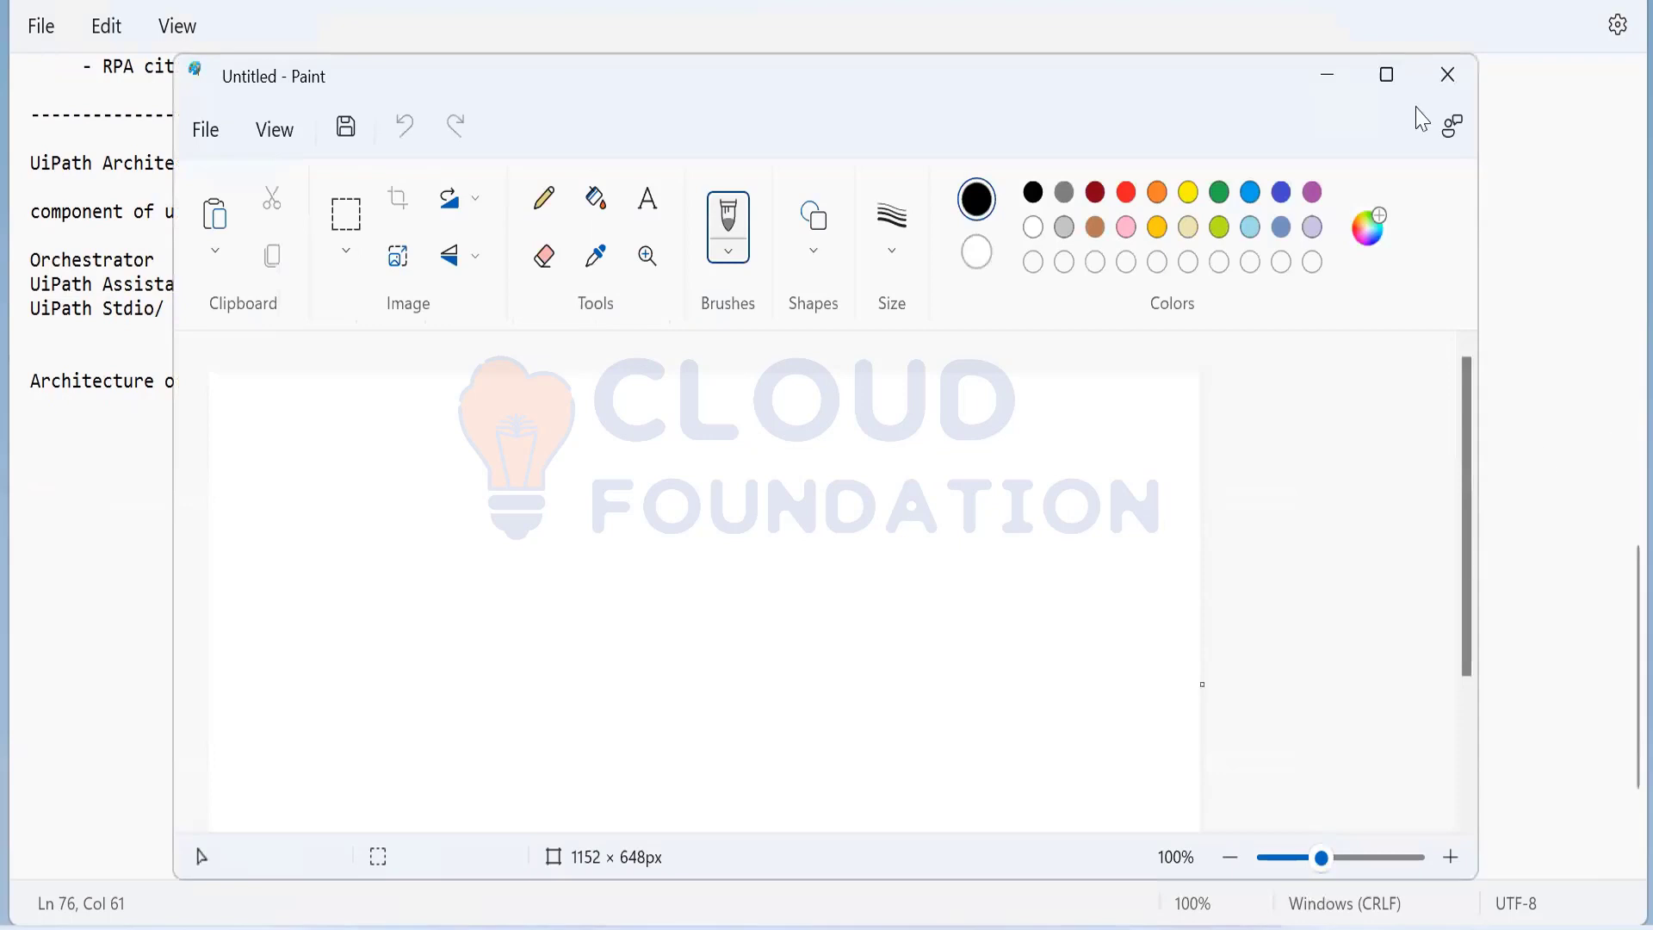
# - In a maximized Paint window, widen the canvas to about 1745 px and draw a vertical divider line near its middle
pyautogui.click(1386, 74)
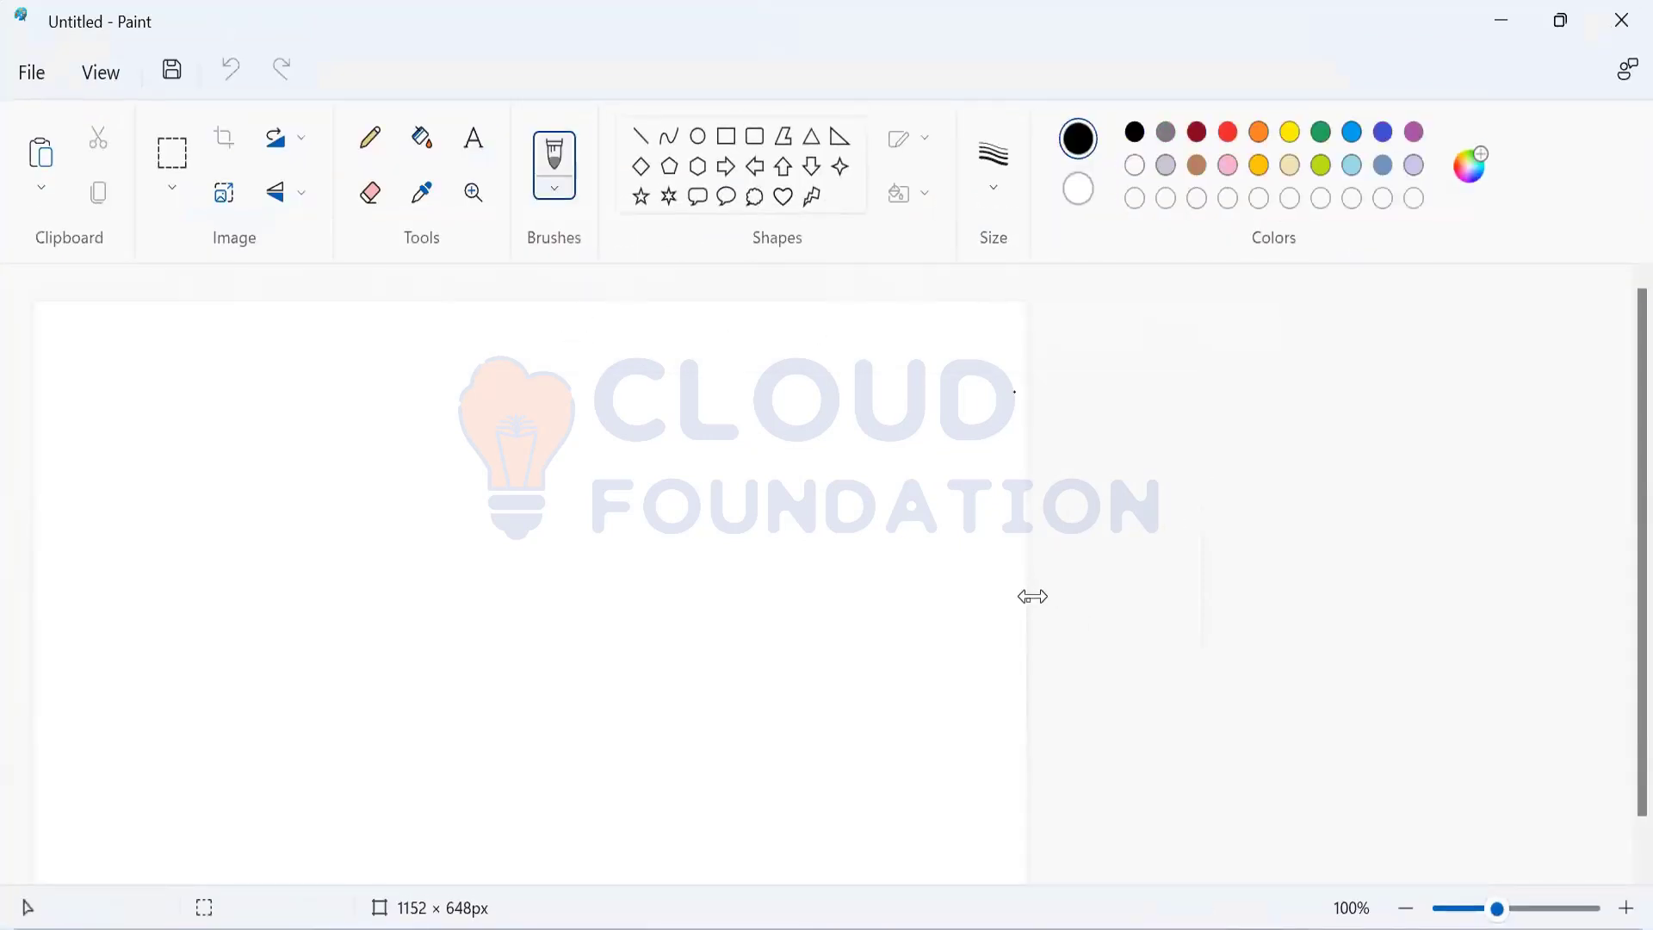
pyautogui.moveTo(1032, 597); pyautogui.dragTo(1540, 568)
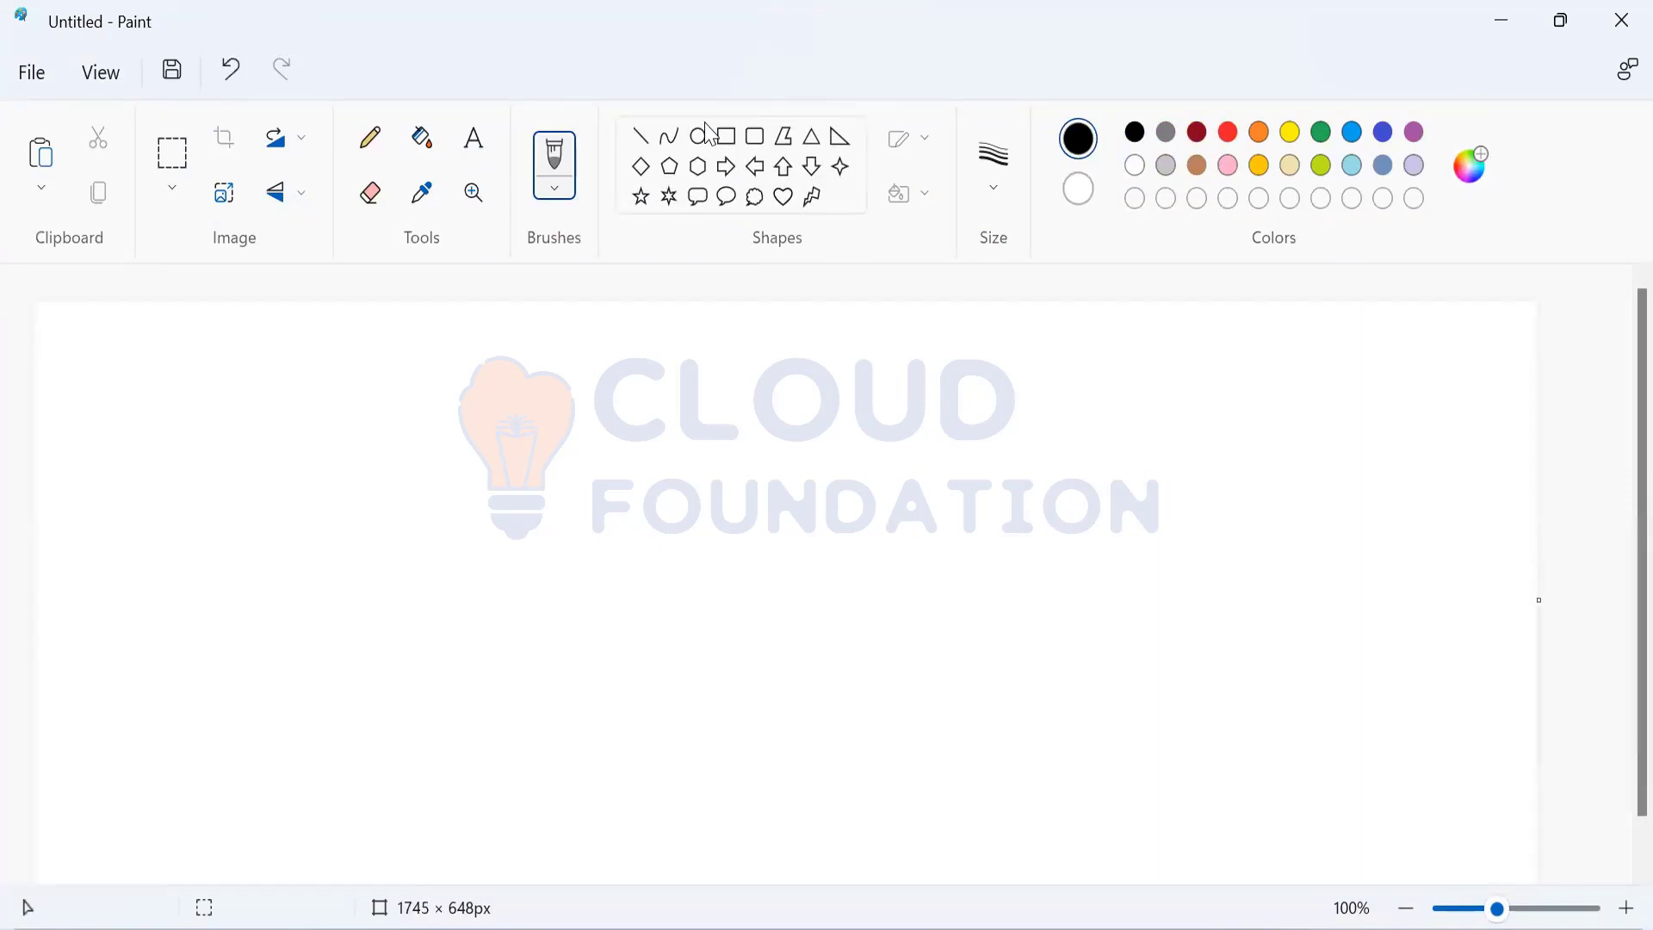
pyautogui.click(642, 136)
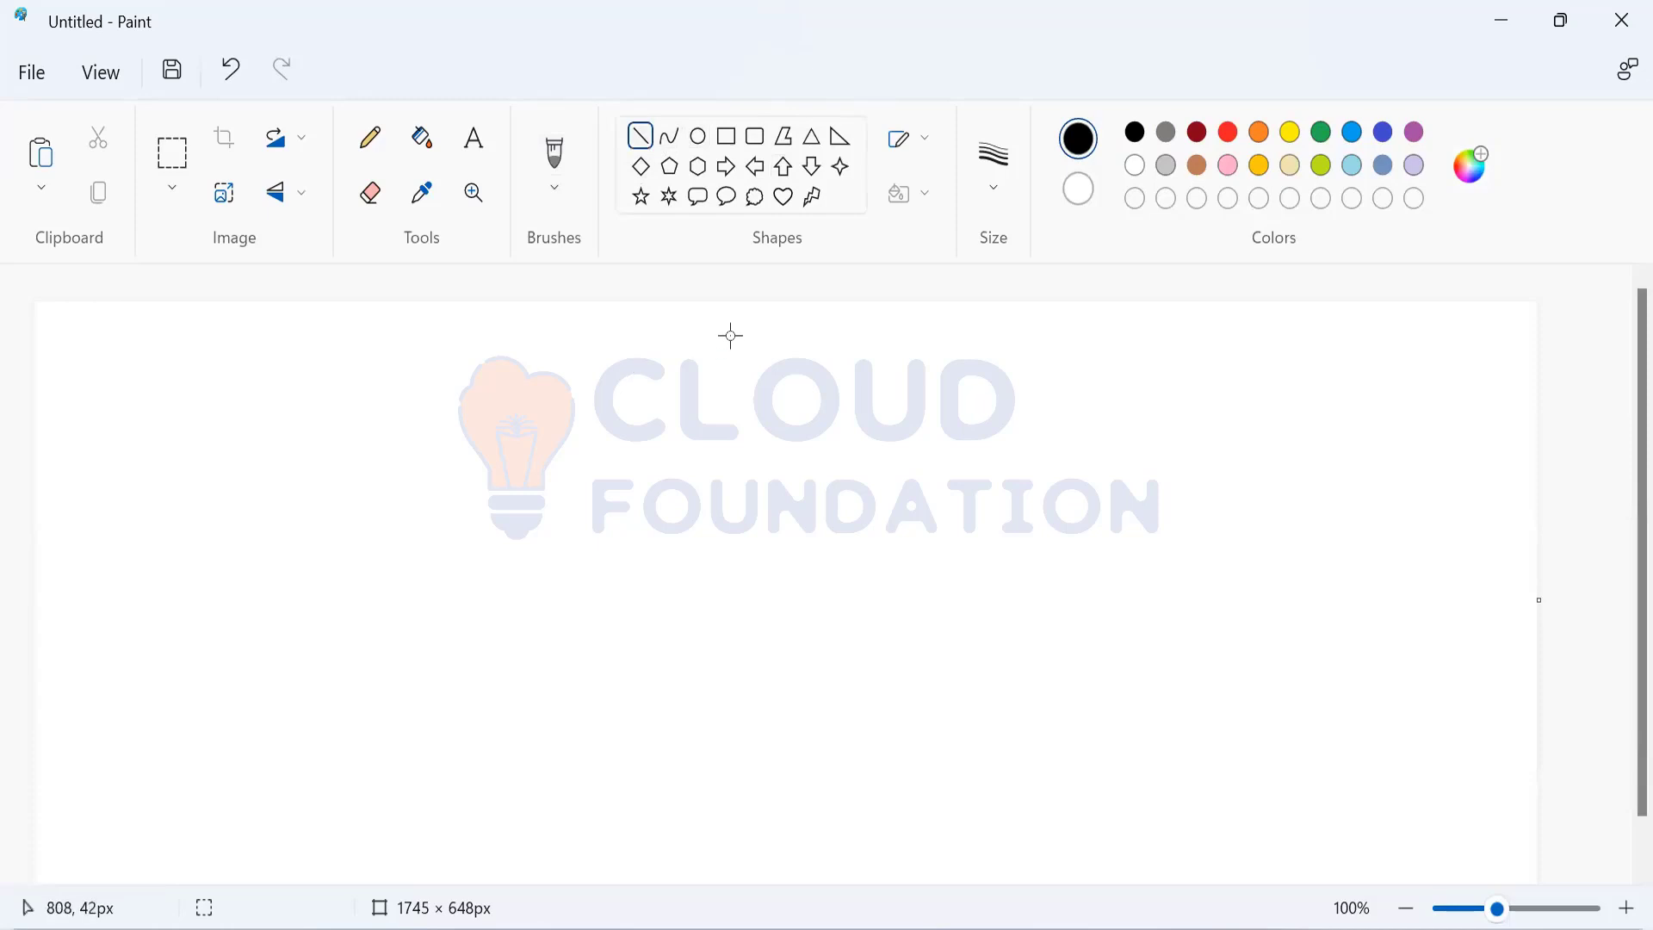
pyautogui.moveTo(736, 309); pyautogui.dragTo(737, 890)
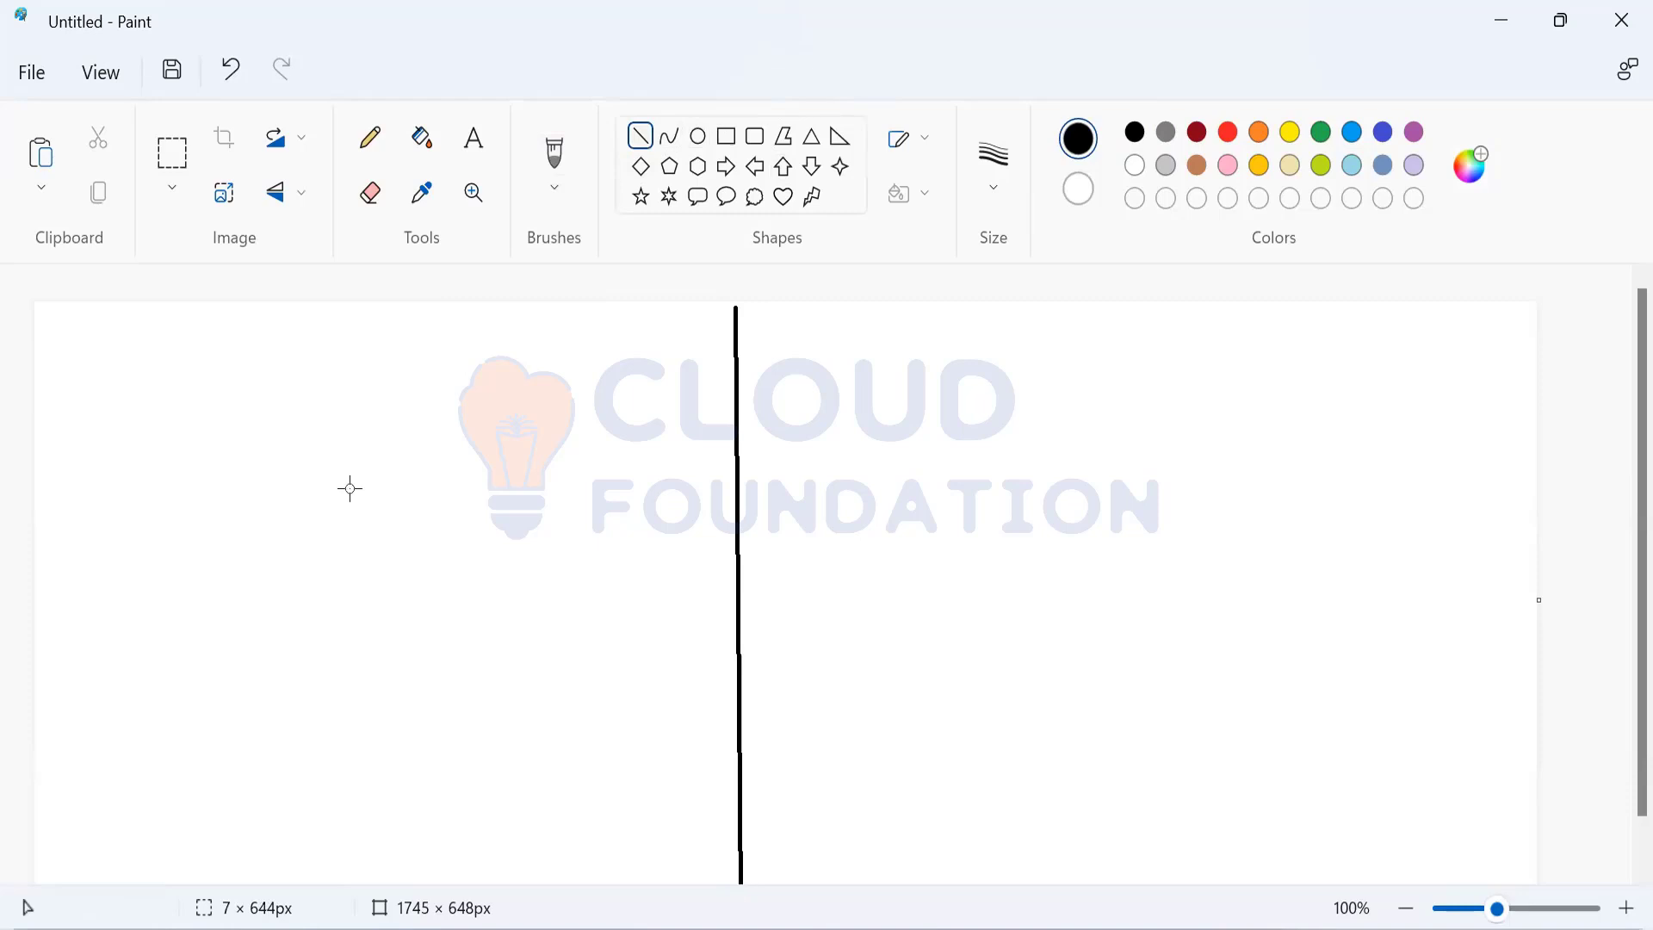
# - Label the area on one side of the divider "Server" and the other side "Client"
pyautogui.click(307, 334)
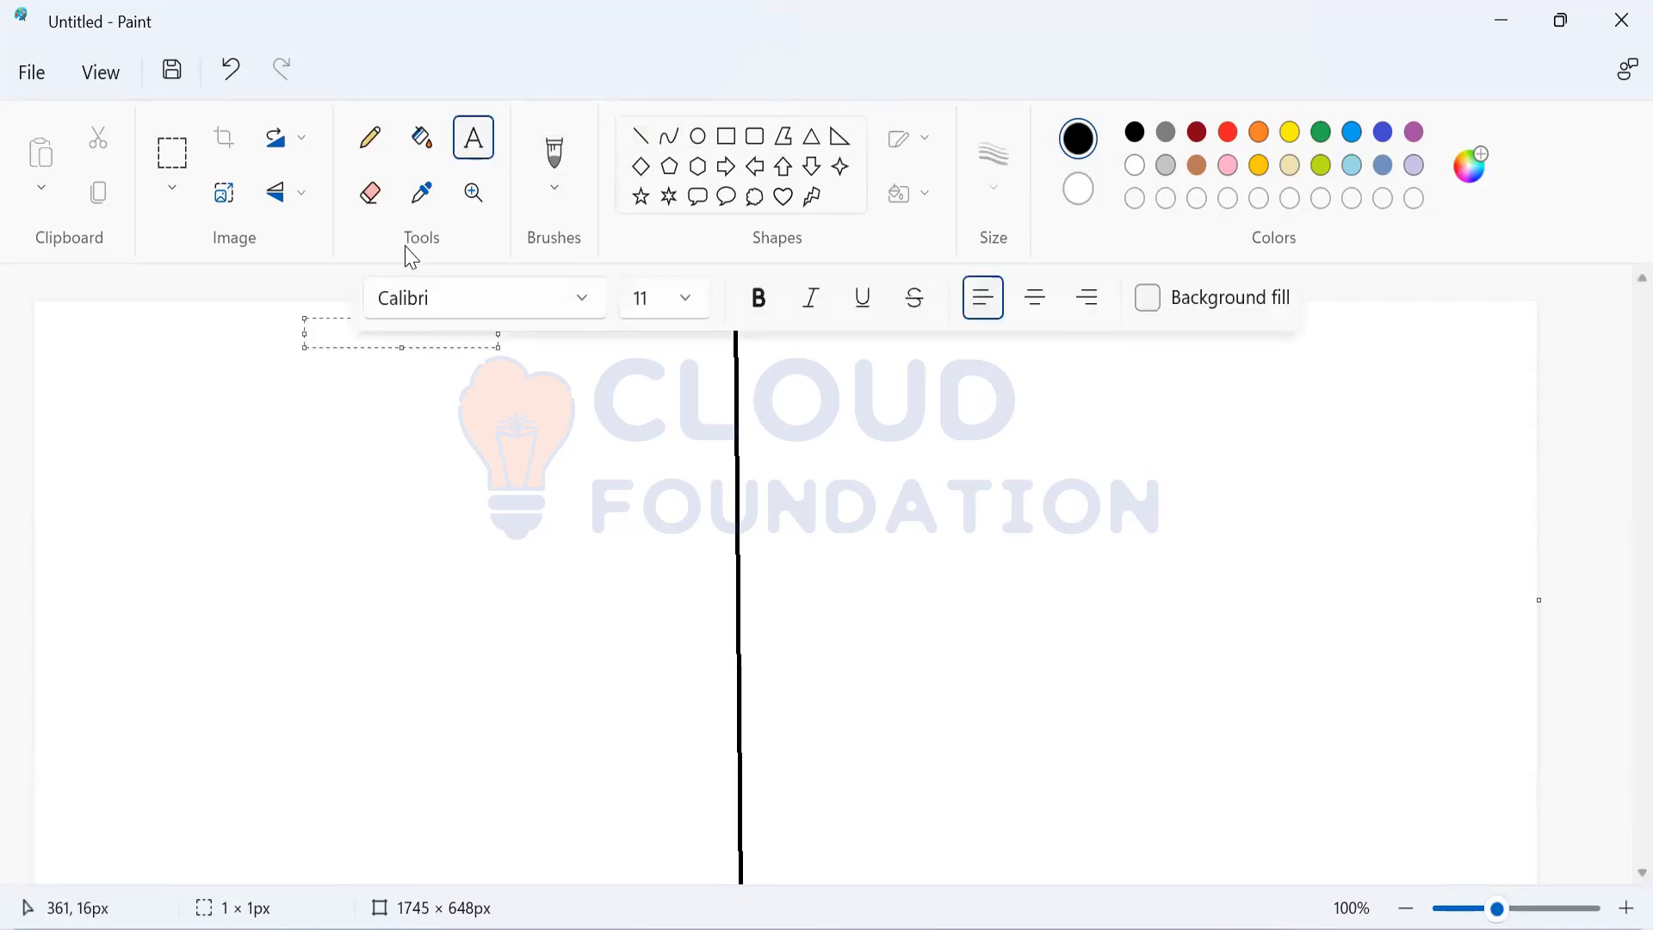
pyautogui.write('SErver')
pyautogui.press('BackSpace')
pyautogui.press('BackSpace')
pyautogui.press('BackSpace')
pyautogui.press('BackSpace')
pyautogui.press('BackSpace')
pyautogui.write('erver')
pyautogui.click(1054, 353)
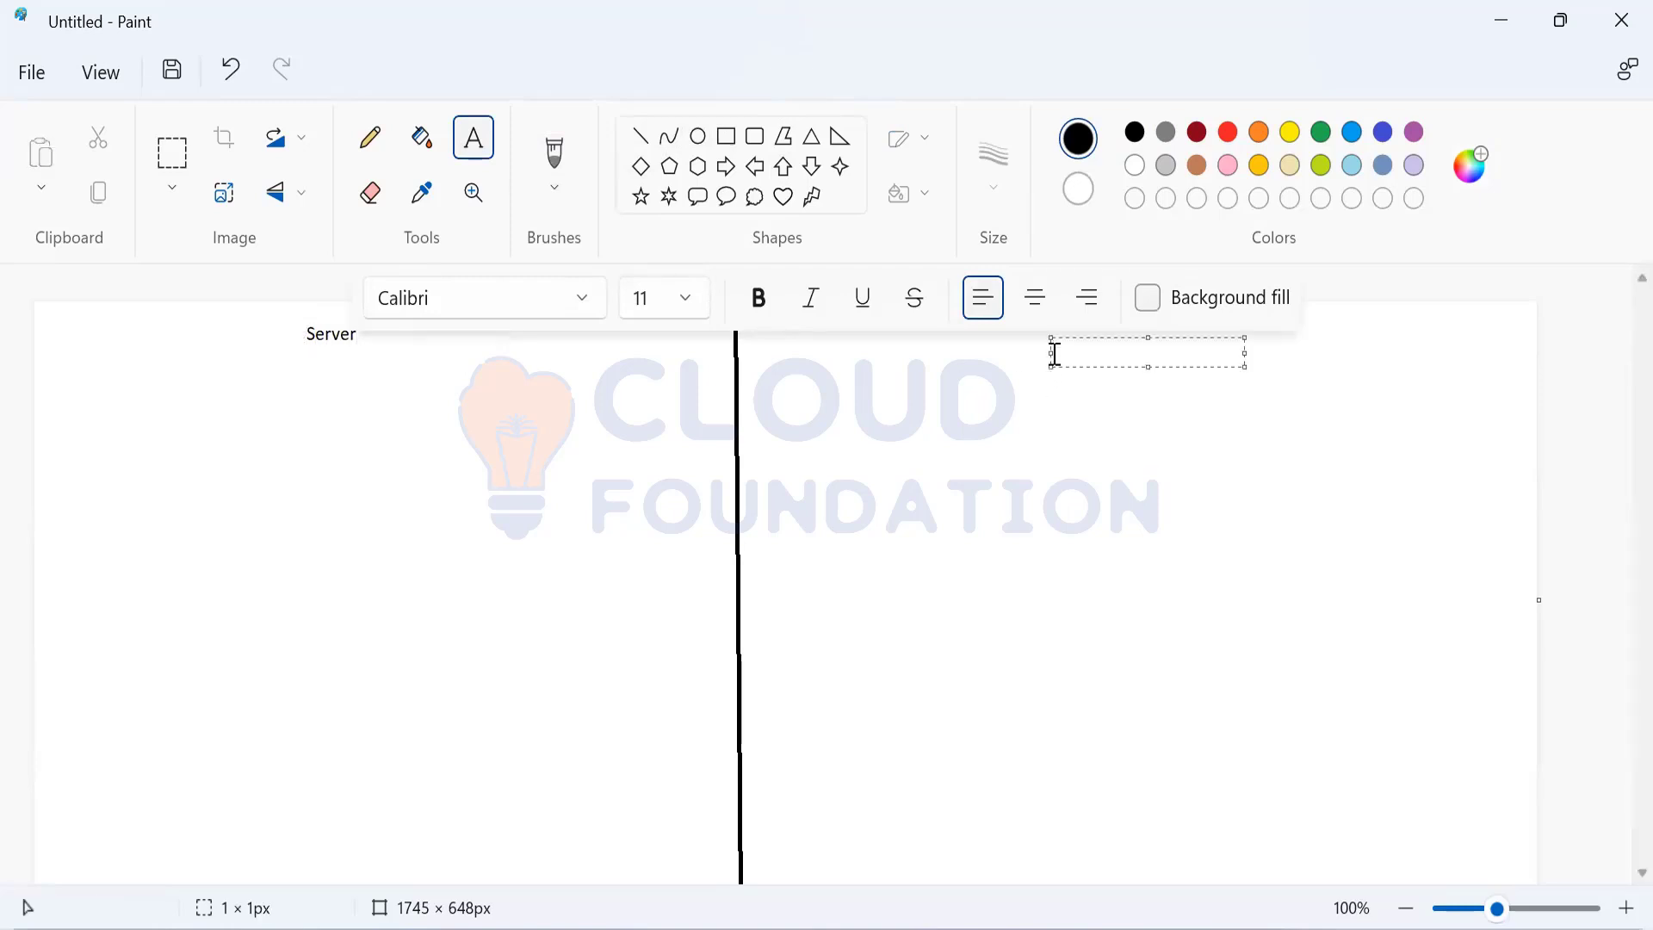
pyautogui.write('Client')
pyautogui.click(1055, 459)
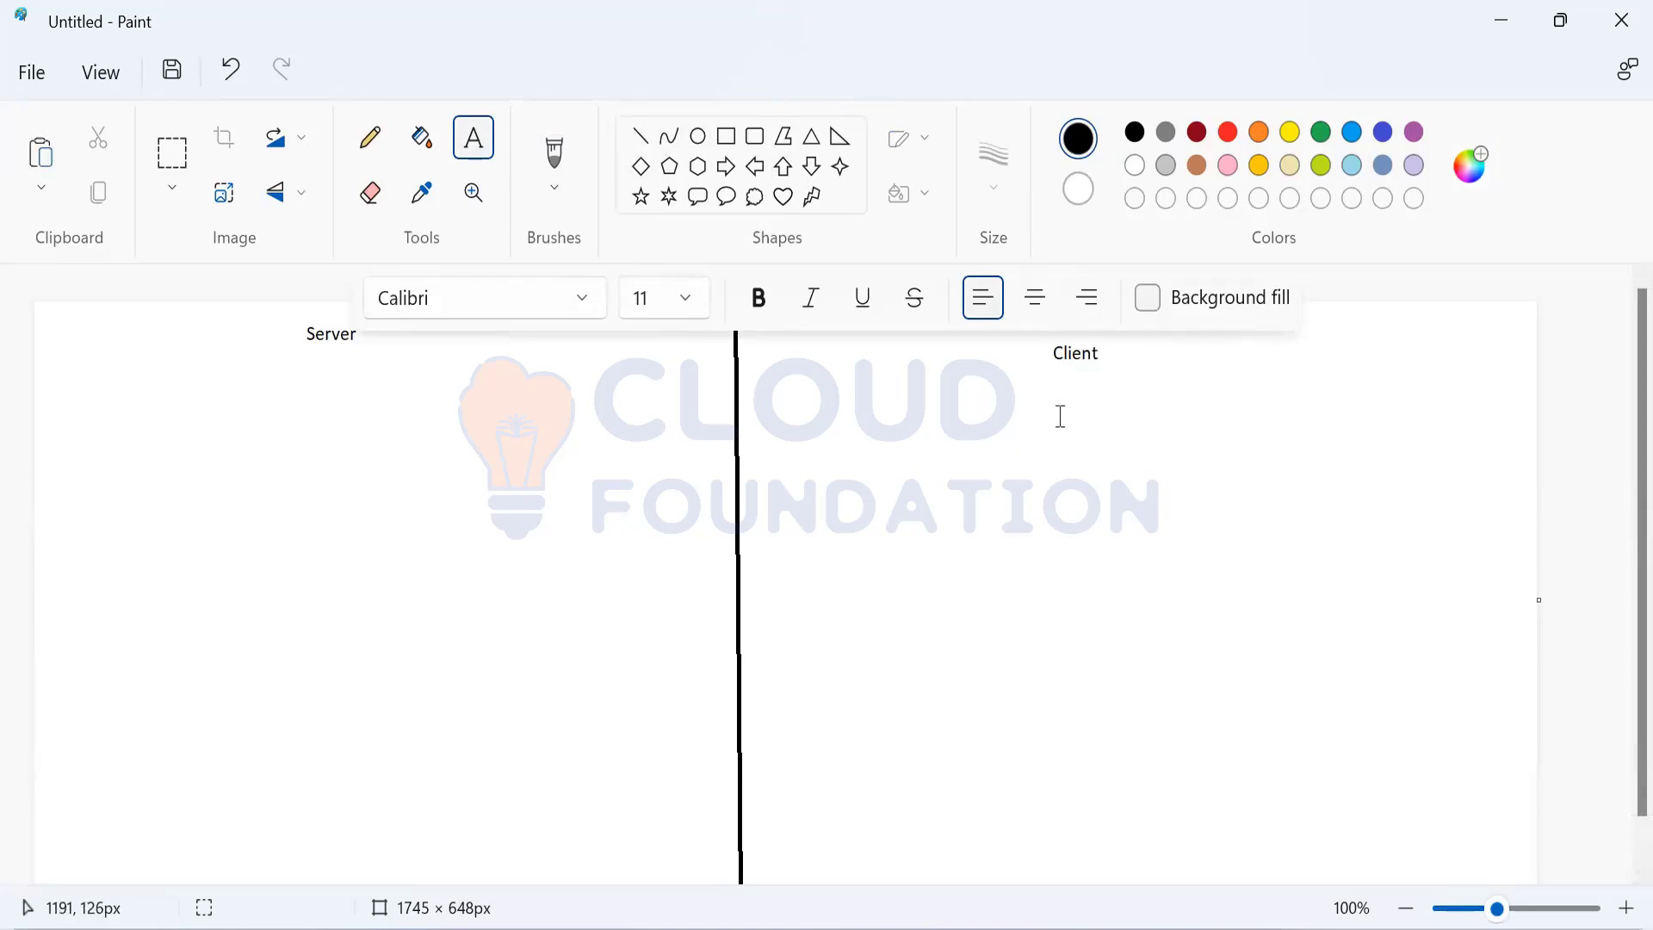
# - Draw six separate rectangles spread over the Client area, three in an upper row and three in a lower row
pyautogui.click(728, 137)
pyautogui.moveTo(862, 416); pyautogui.dragTo(965, 517)
pyautogui.moveTo(1180, 458); pyautogui.dragTo(1300, 544)
pyautogui.moveTo(859, 615); pyautogui.dragTo(954, 736)
pyautogui.moveTo(1062, 667)
pyautogui.mouseDown()
pyautogui.moveTo(1125, 771)
pyautogui.moveTo(1196, 793)
pyautogui.mouseUp()
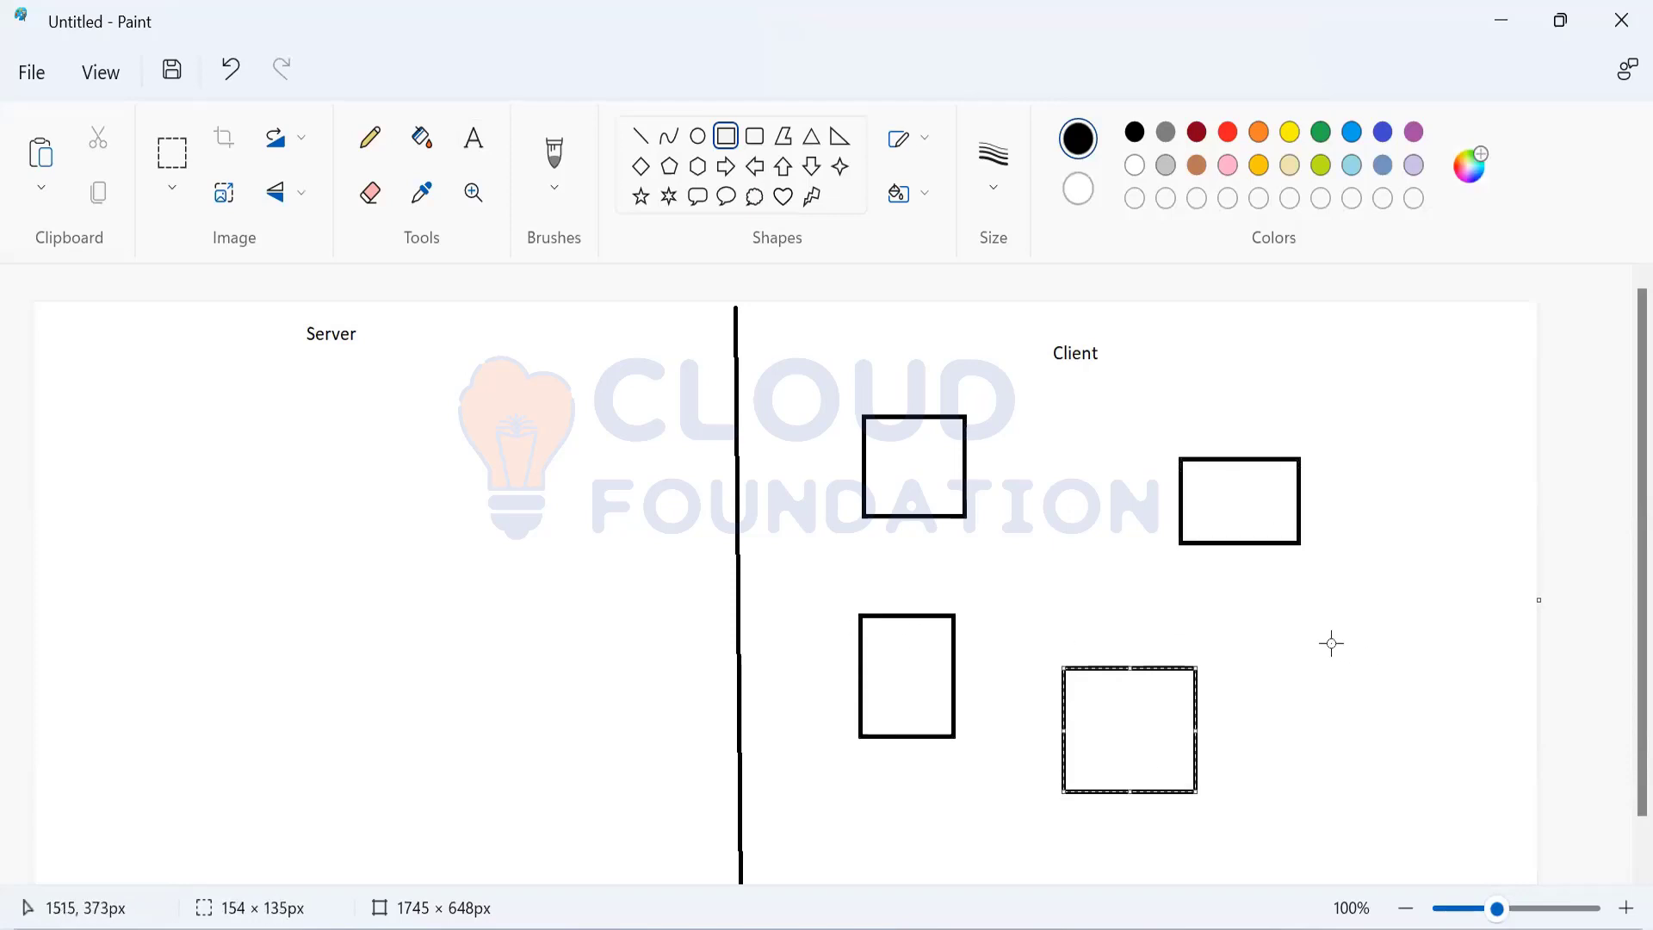
pyautogui.moveTo(1331, 642); pyautogui.dragTo(1457, 773)
pyautogui.moveTo(1401, 380); pyautogui.dragTo(1501, 496)
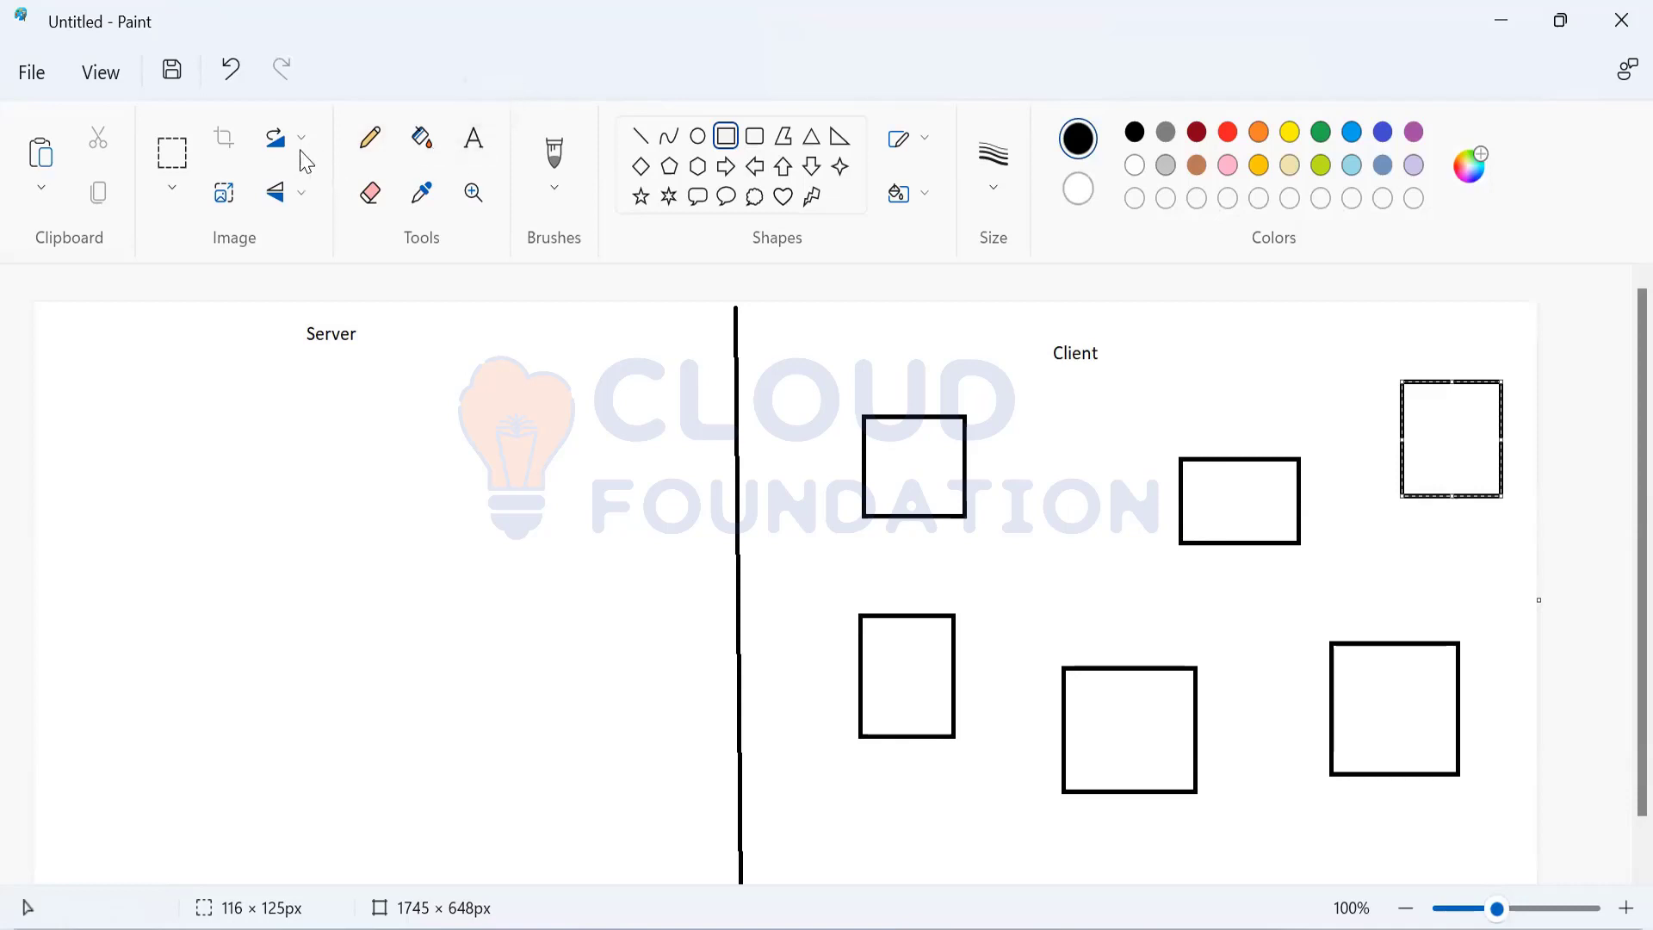
# - Draw one large rectangle of about 347 × 460 px under the Server label, undoing the stray rectangle drawn across the divider
pyautogui.click(728, 146)
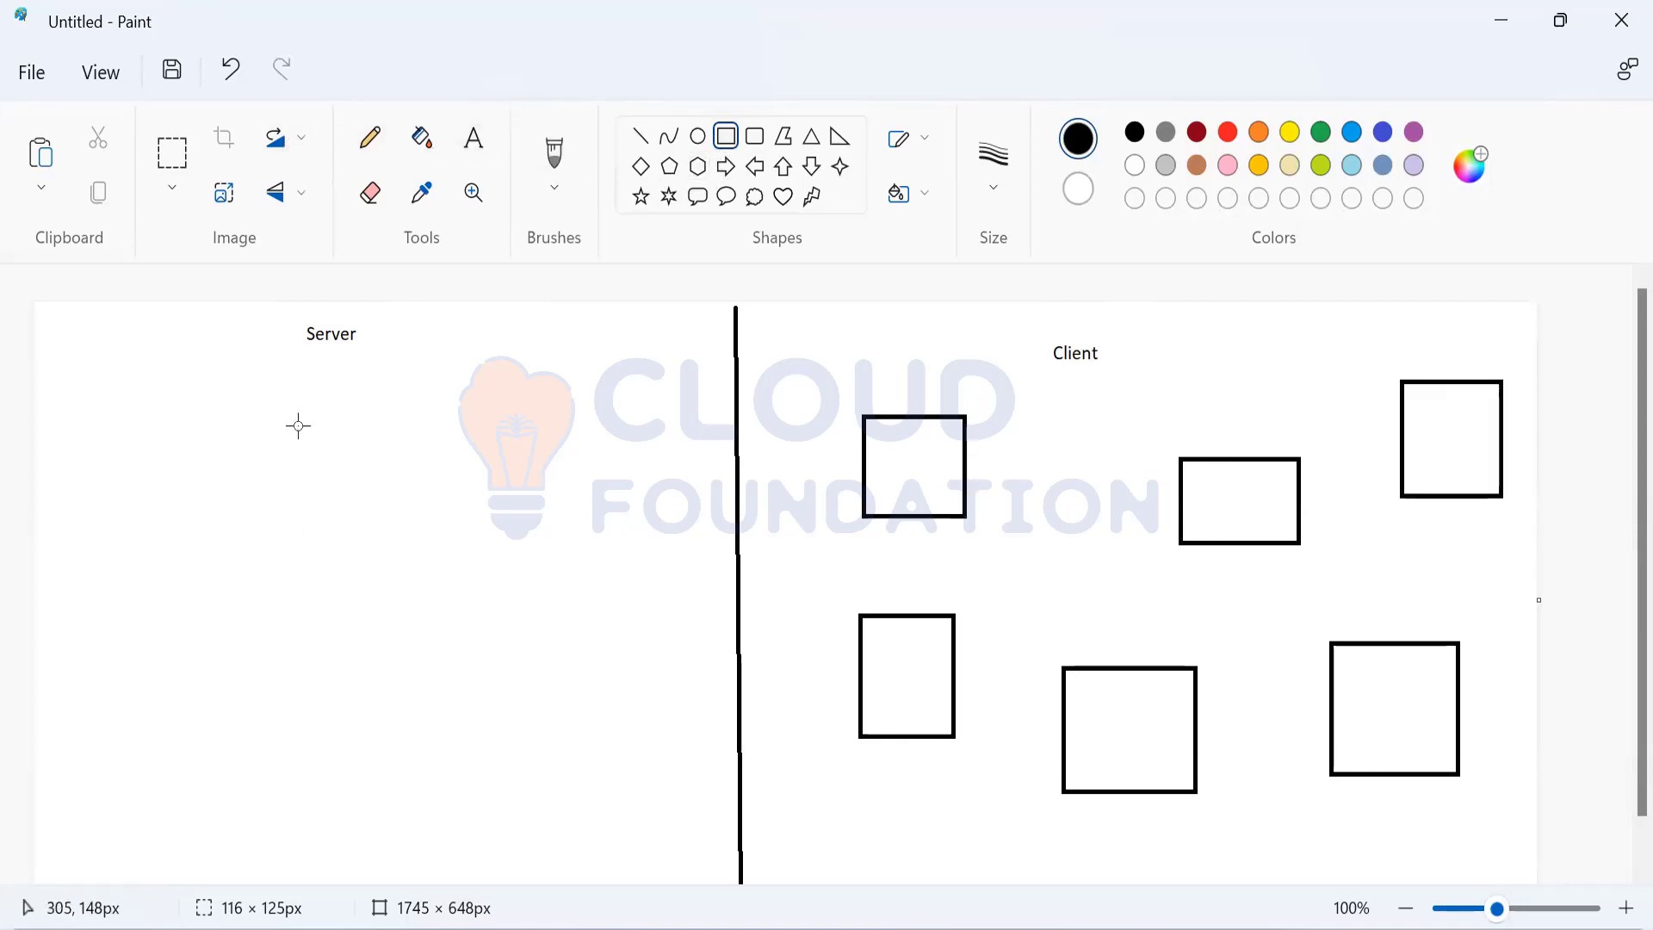
pyautogui.moveTo(297, 420)
pyautogui.mouseDown()
pyautogui.moveTo(266, 594)
pyautogui.moveTo(424, 683)
pyautogui.mouseUp()
pyautogui.moveTo(514, 733)
pyautogui.mouseDown()
pyautogui.moveTo(598, 807)
pyautogui.moveTo(597, 843)
pyautogui.mouseUp()
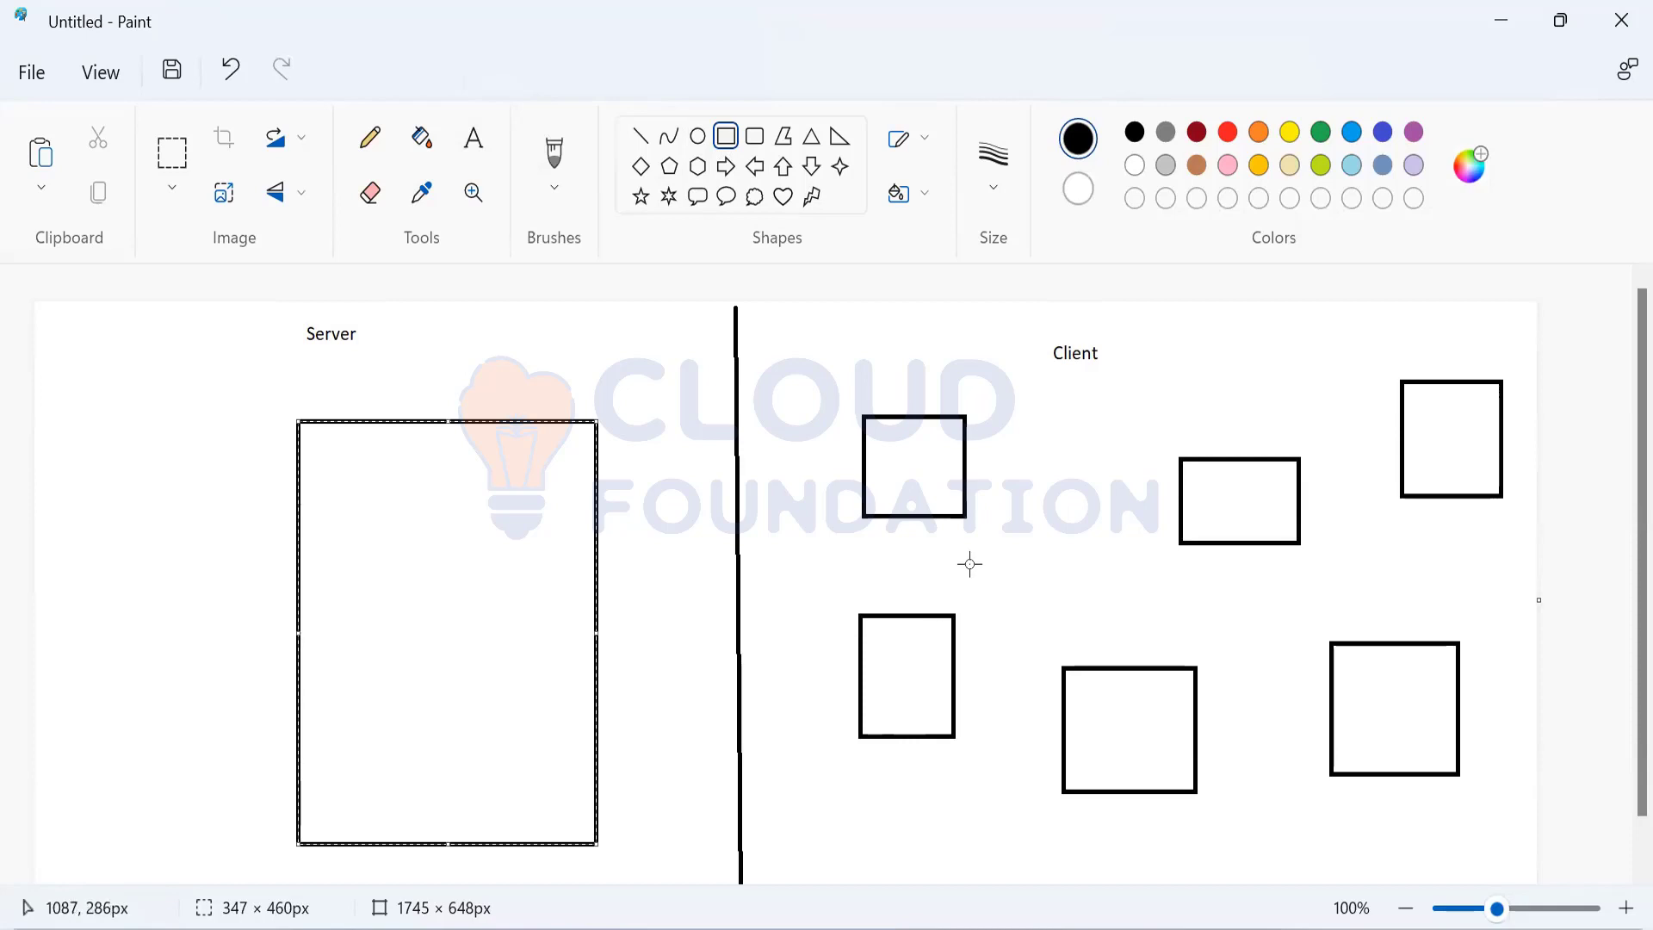
pyautogui.moveTo(871, 464); pyautogui.dragTo(644, 559)
pyautogui.hotkey('ctrl', 'z')
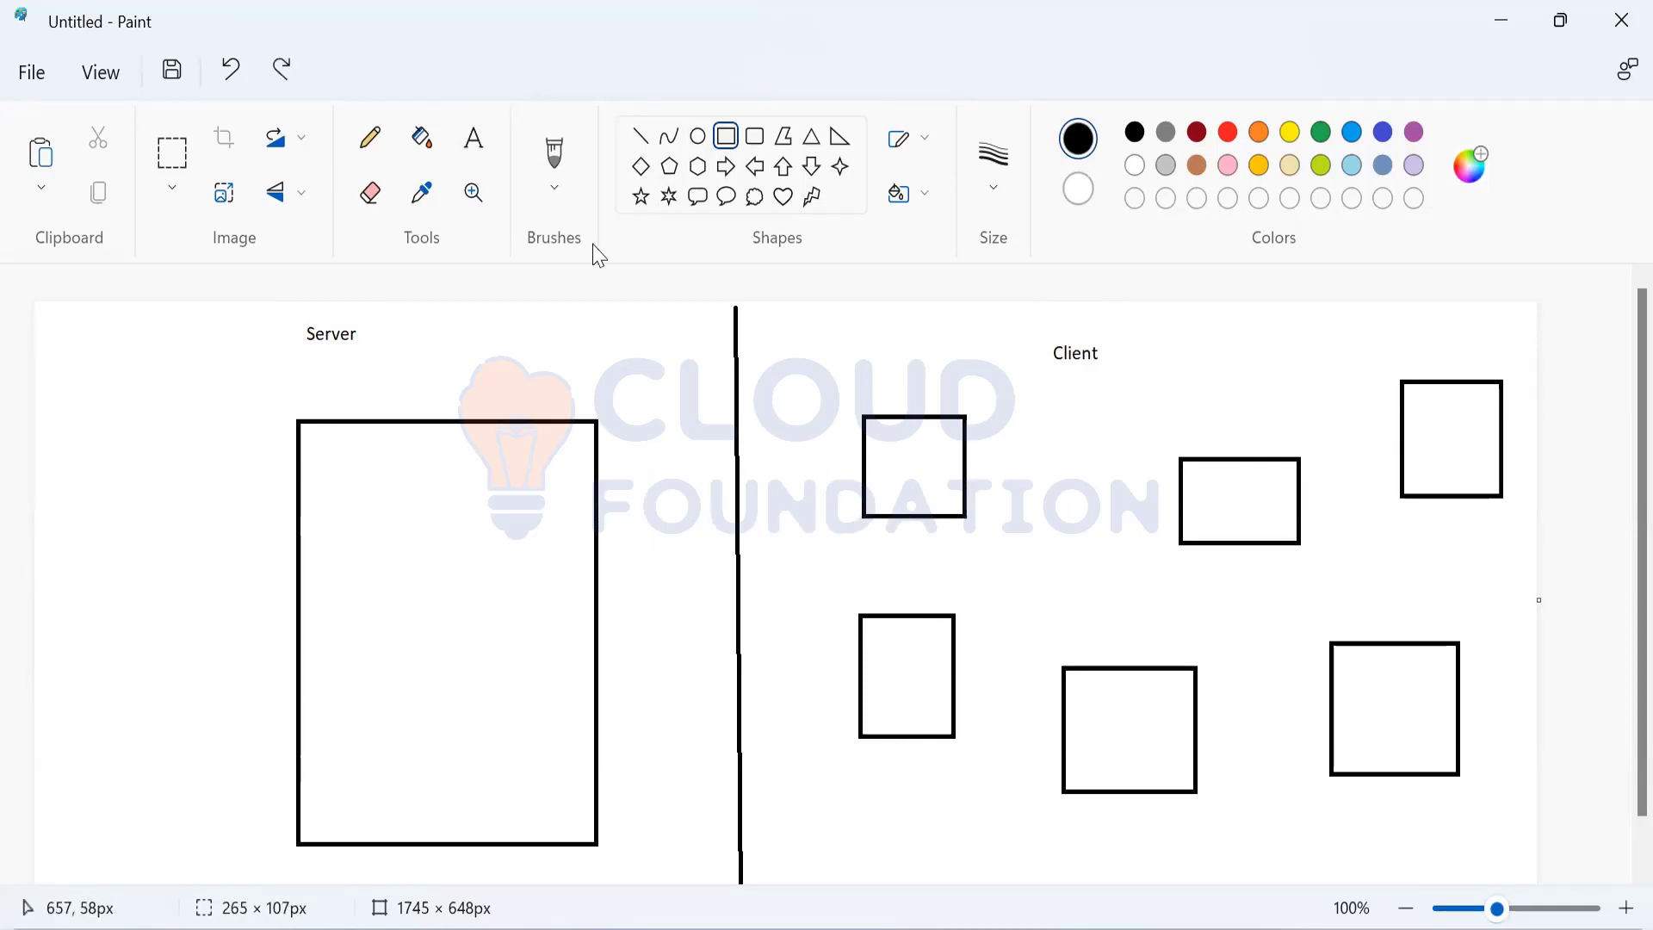
# - Connect each of the three upper client rectangles to the server rectangle with a straight line
pyautogui.click(639, 136)
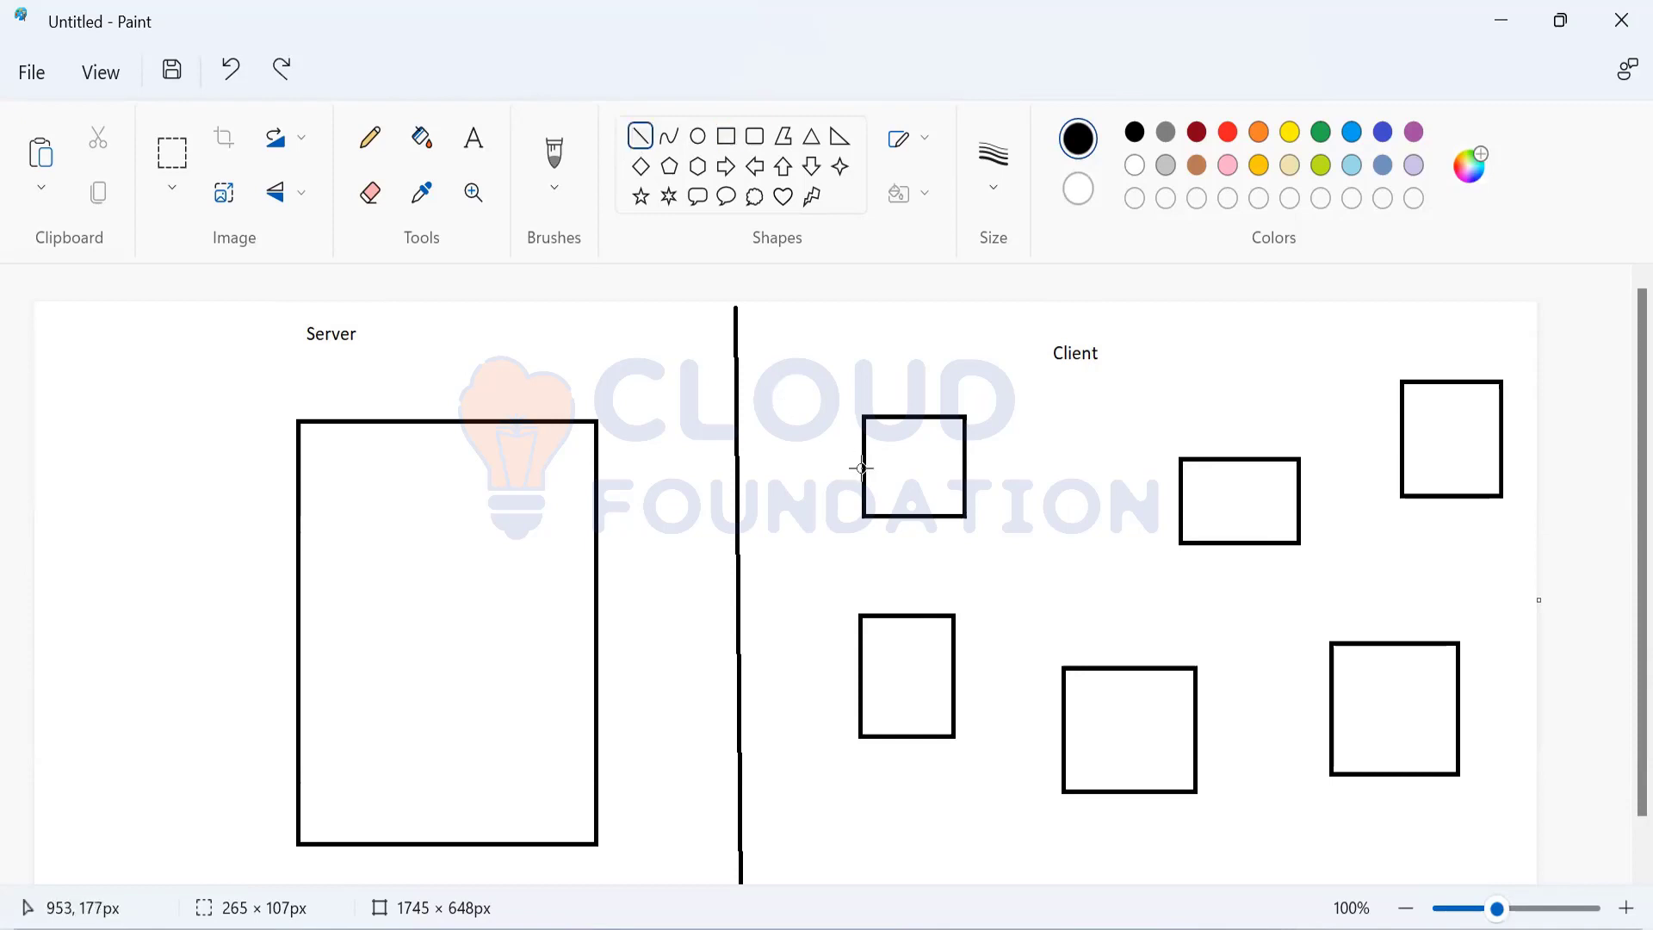
pyautogui.moveTo(865, 467); pyautogui.dragTo(602, 525)
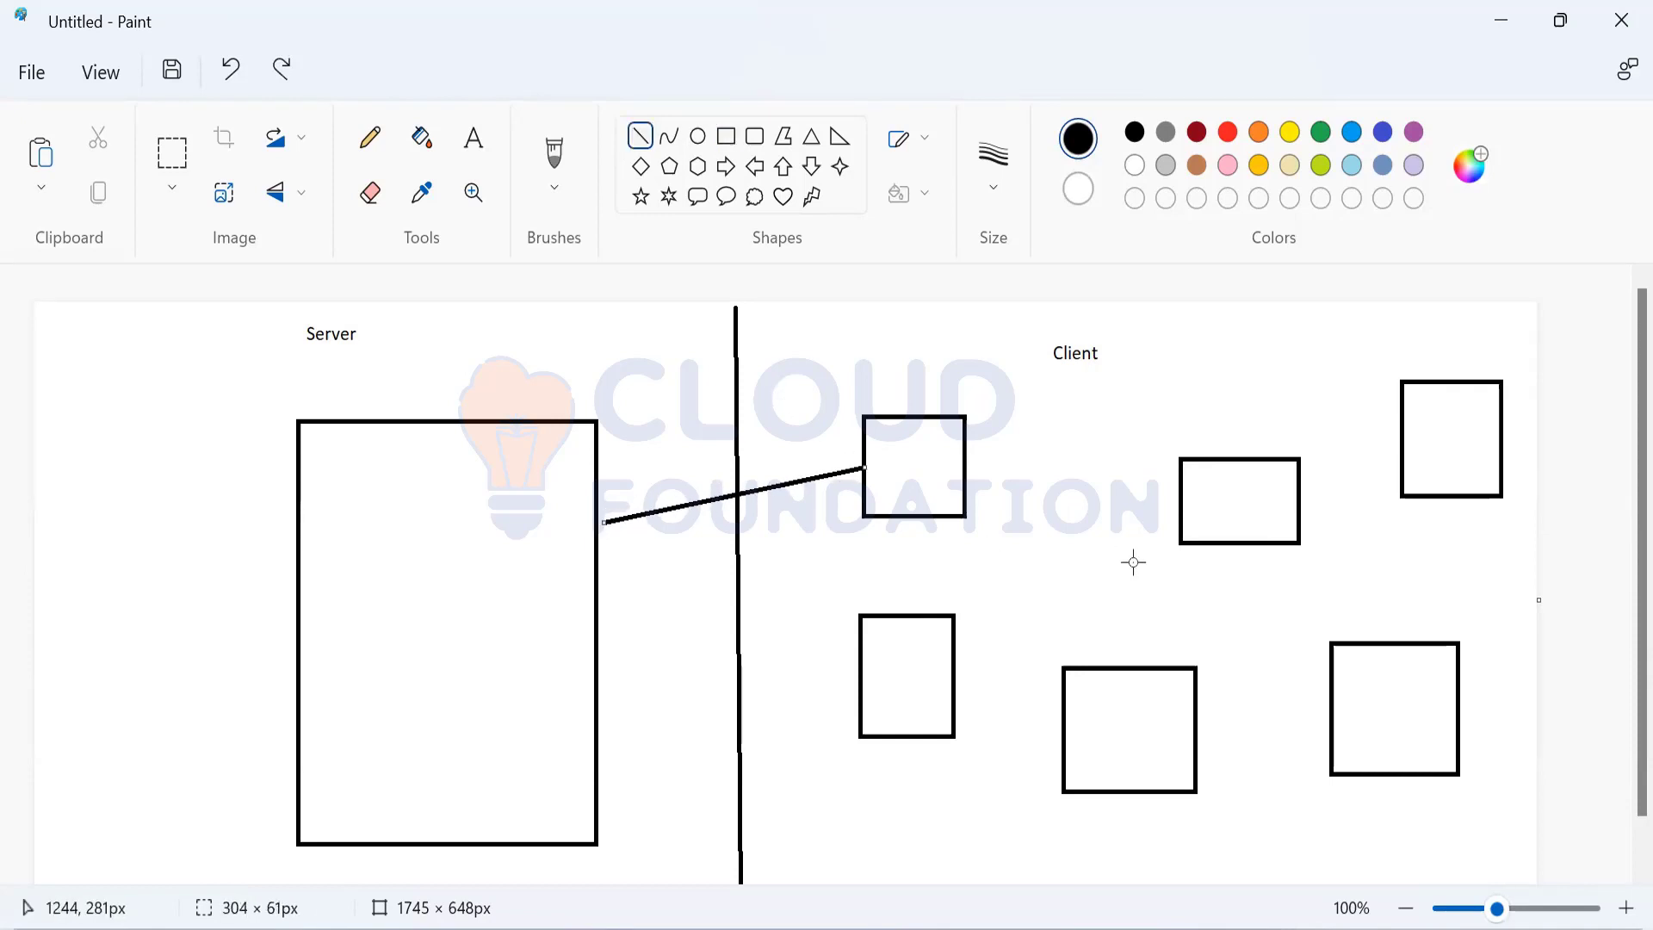
pyautogui.moveTo(1185, 515)
pyautogui.mouseDown()
pyautogui.moveTo(675, 547)
pyautogui.moveTo(598, 531)
pyautogui.mouseUp()
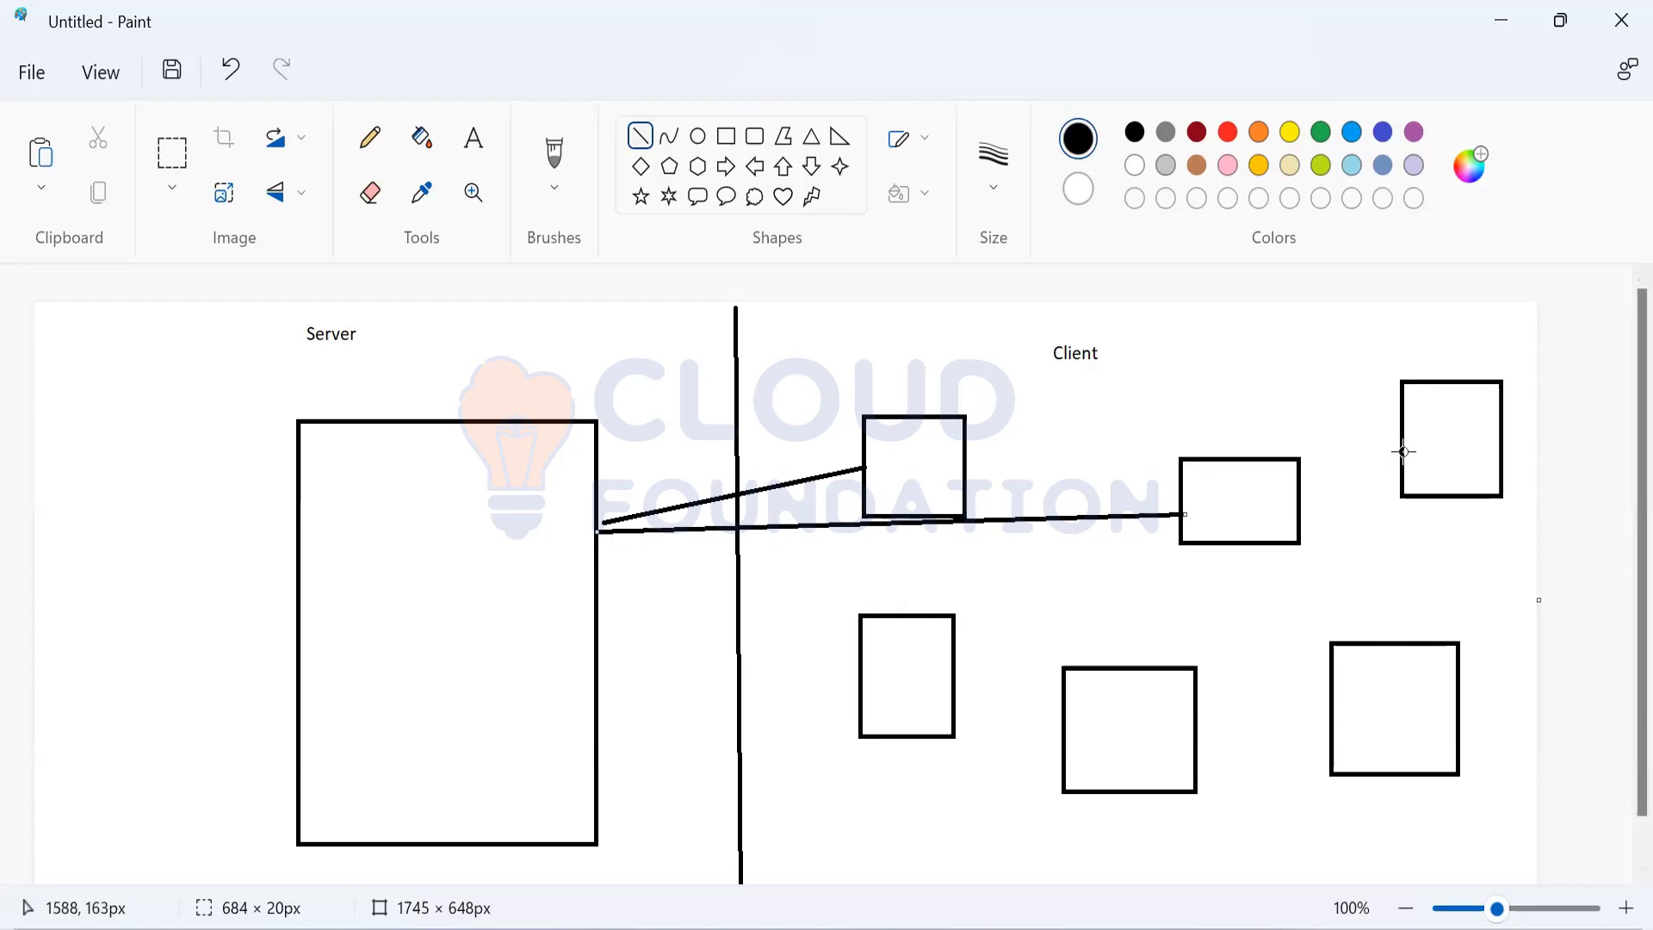
pyautogui.moveTo(1406, 451)
pyautogui.mouseDown()
pyautogui.moveTo(801, 627)
pyautogui.moveTo(601, 609)
pyautogui.mouseUp()
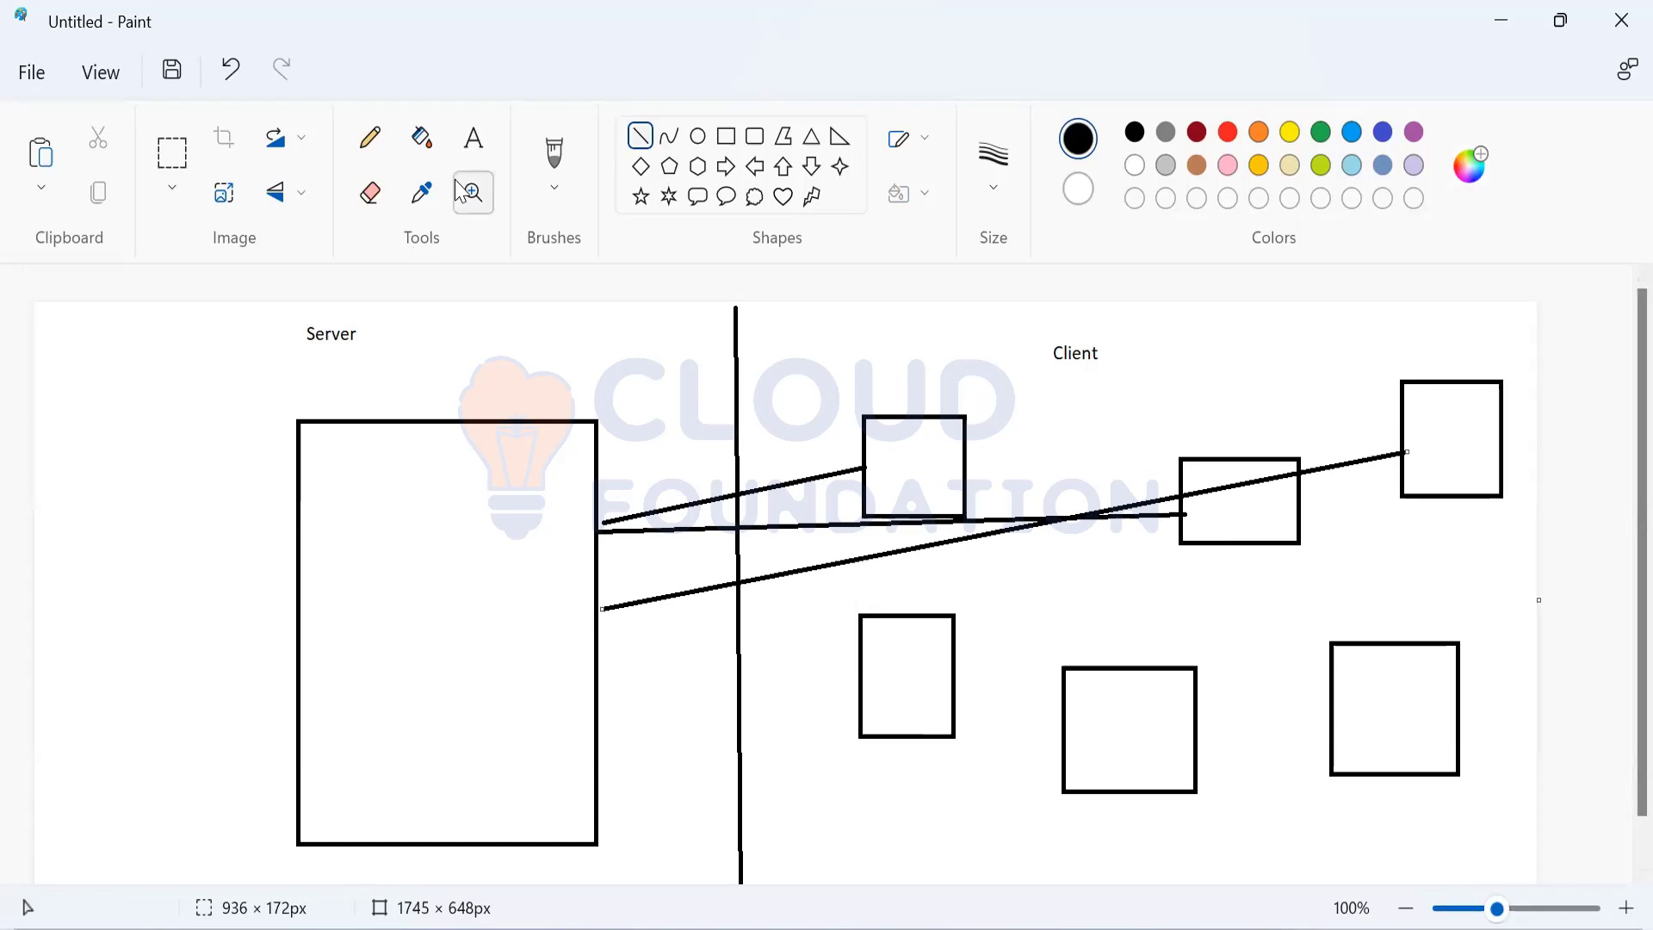
# - Add the text "orchestrator - Web based" above the server rectangle and widen its text box to fit on one line
pyautogui.click(474, 138)
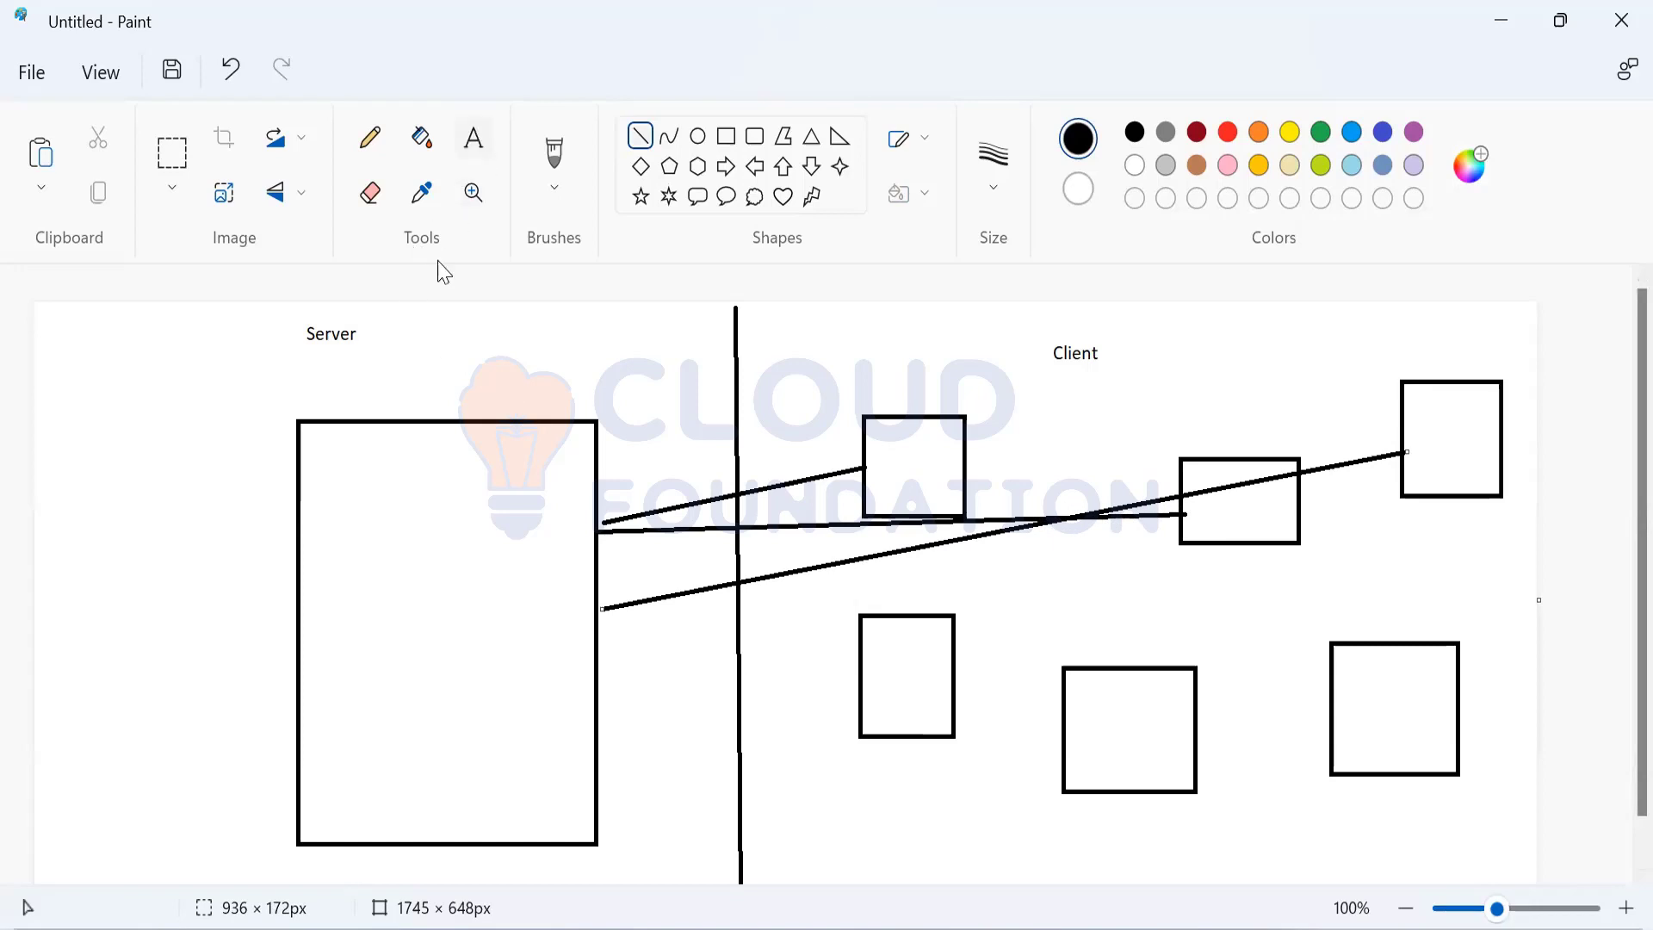
pyautogui.click(388, 394)
pyautogui.write('orch')
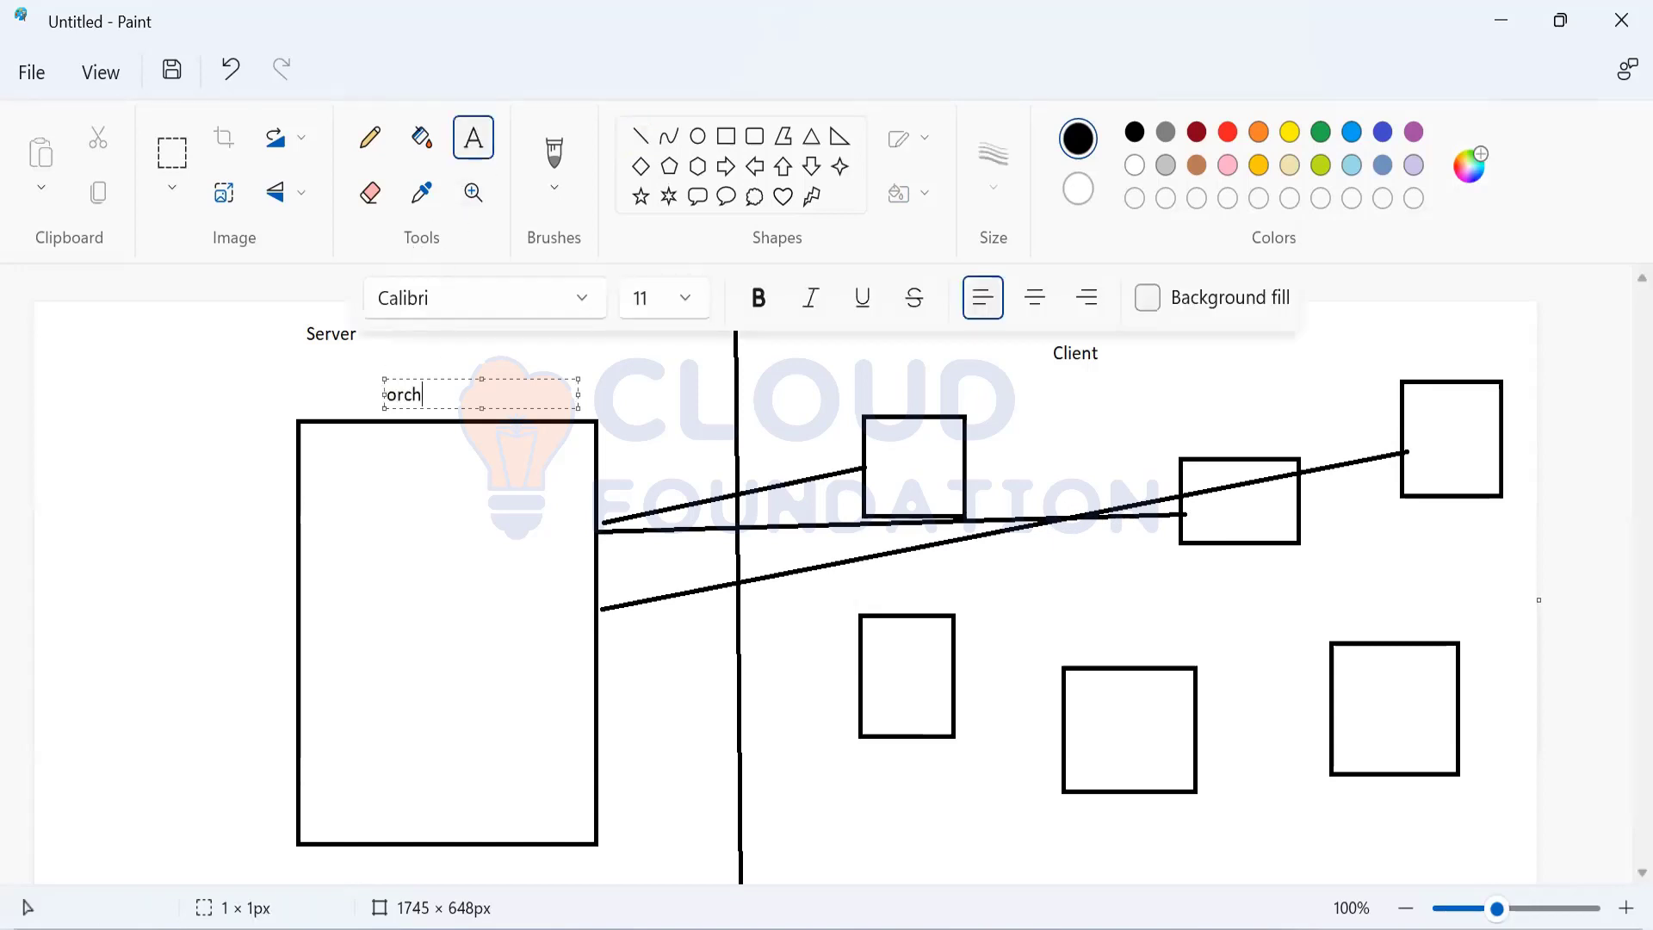
pyautogui.write('estrator - Web based')
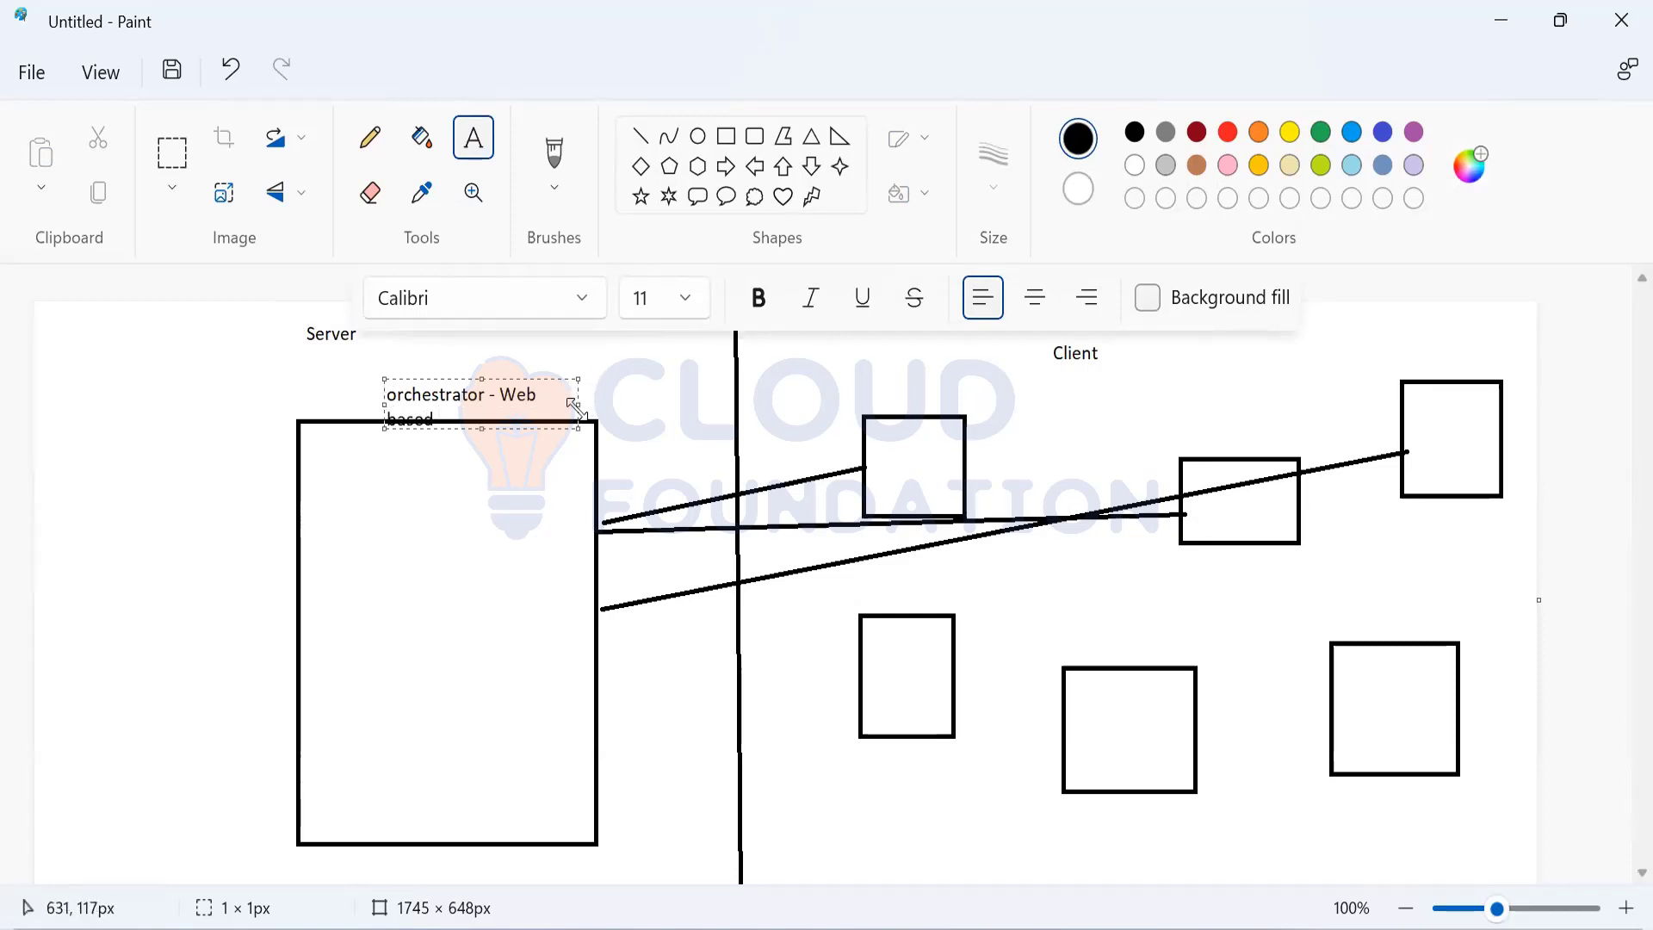
pyautogui.moveTo(576, 404); pyautogui.dragTo(682, 392)
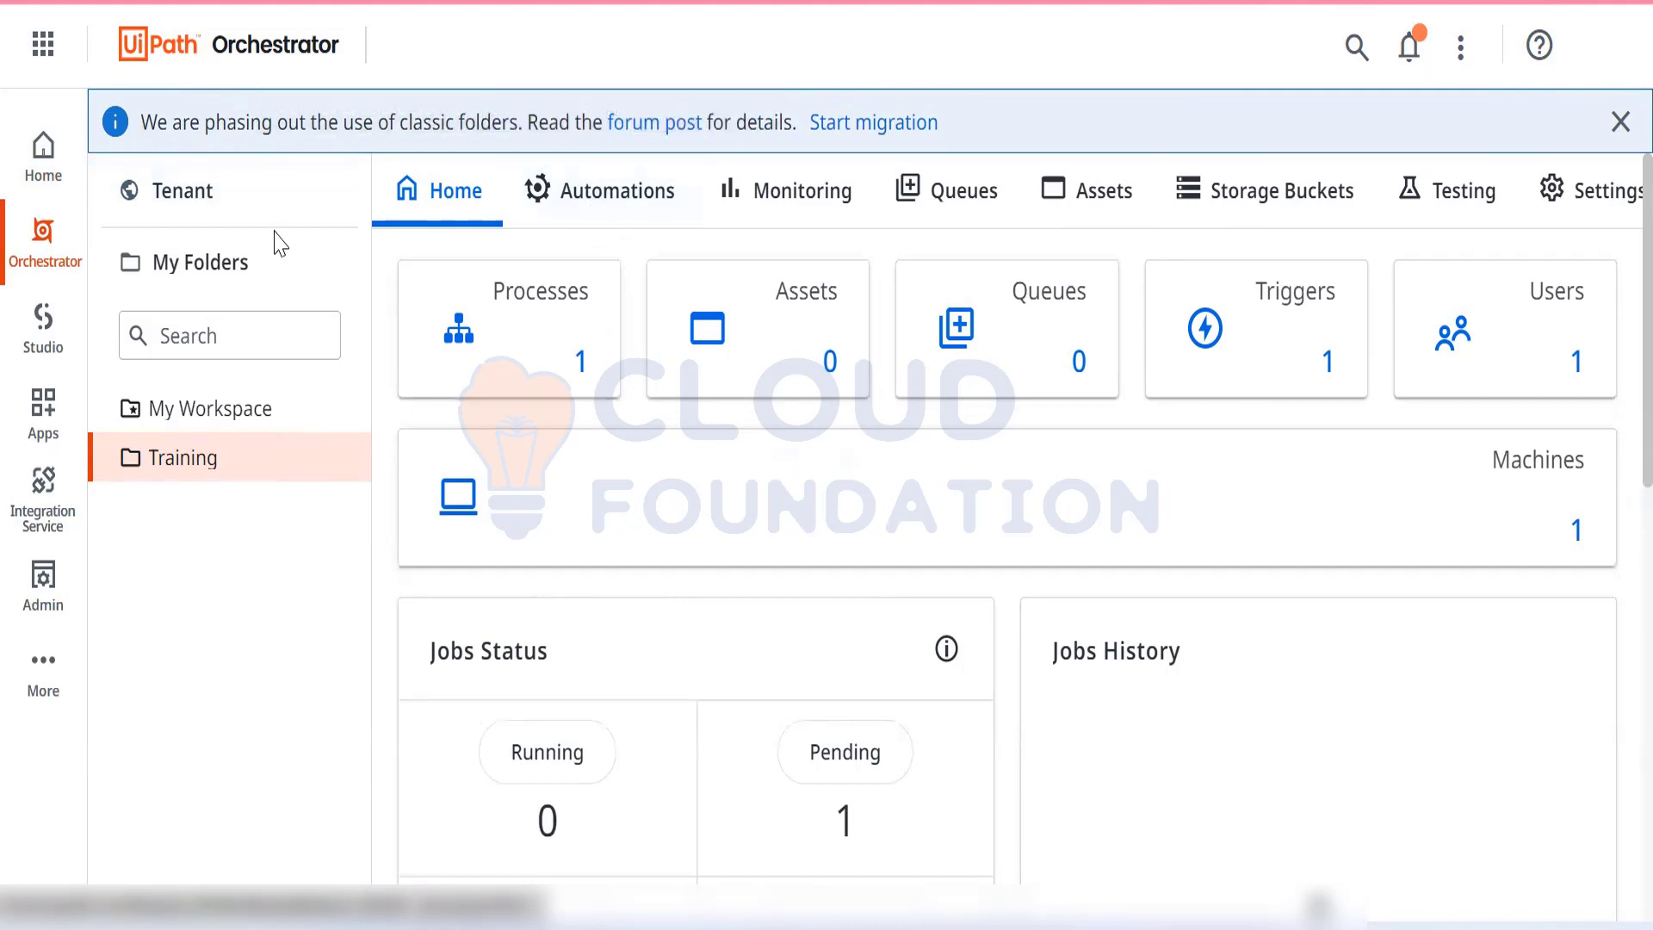
# - Switch to UiPath Orchestrator and open the folder management page at tenant level
pyautogui.click(190, 209)
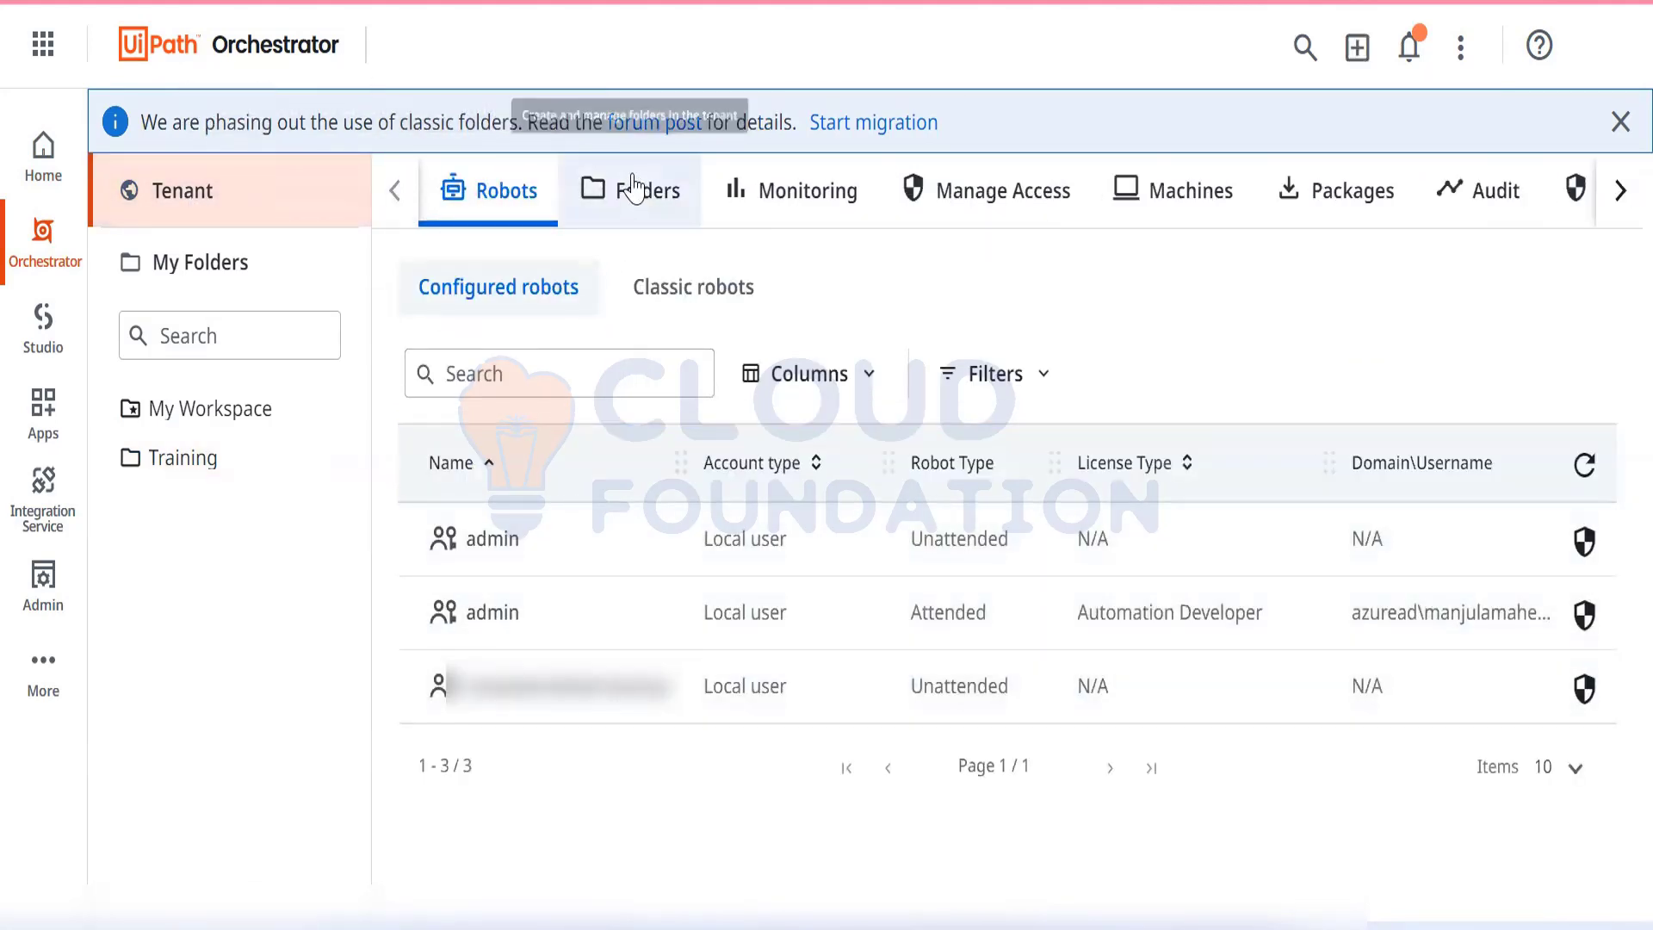
pyautogui.click(628, 186)
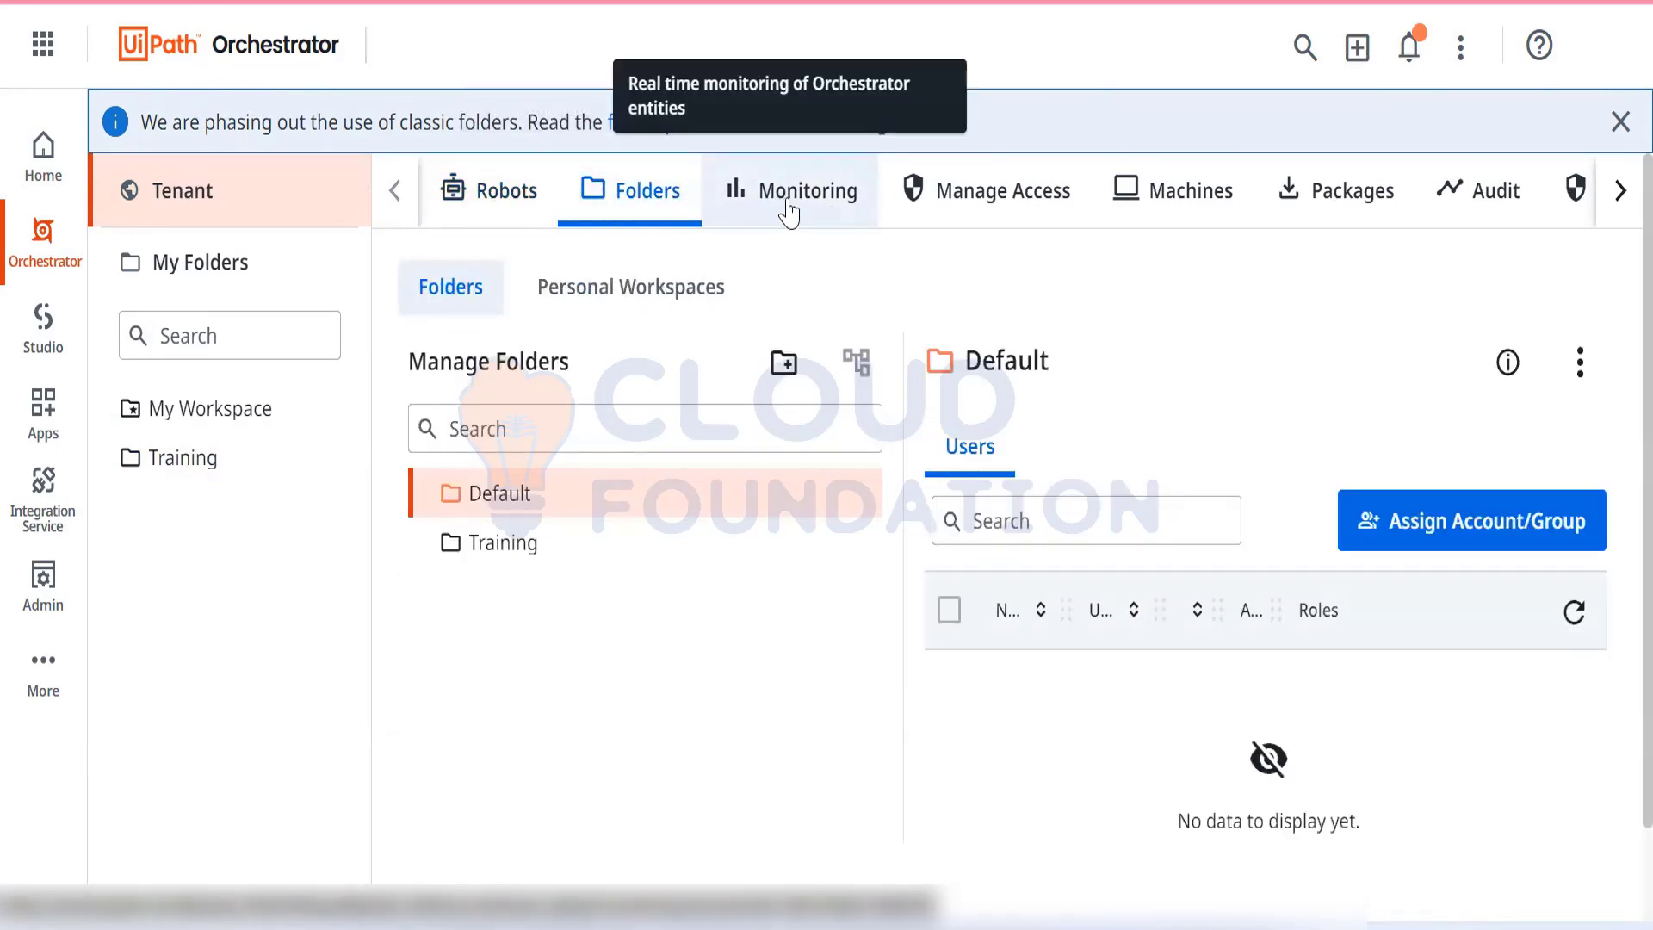
# - Open the Training folder in Orchestrator
pyautogui.click(239, 476)
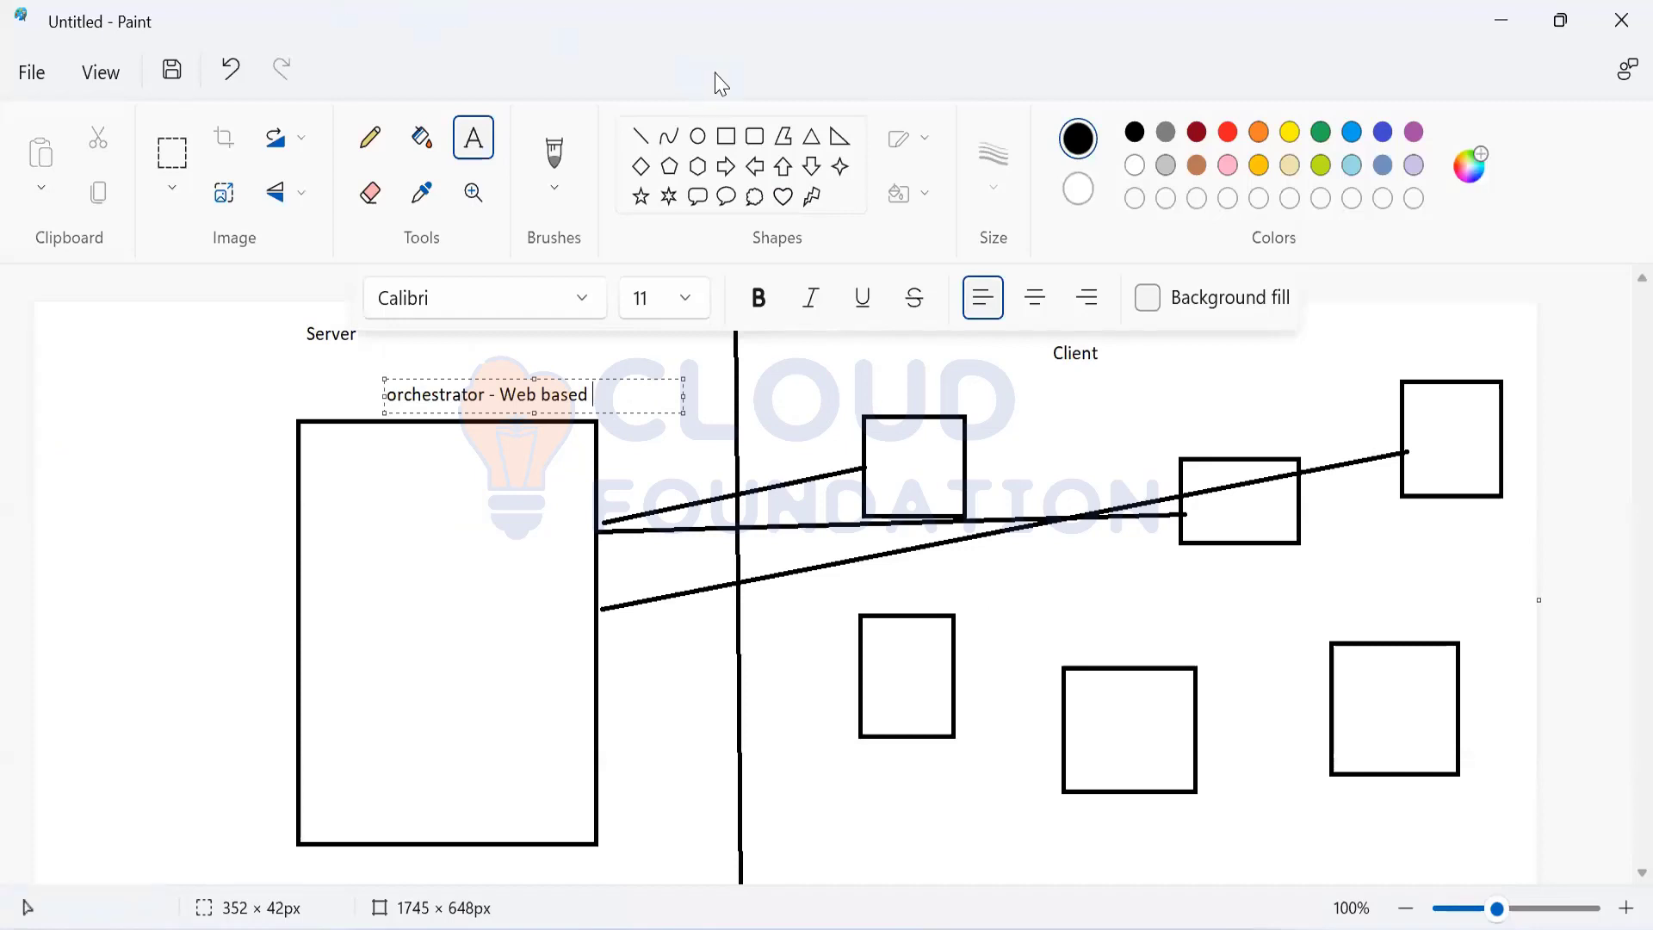
# - In Paint, draw a database cylinder beside the server rectangle from an ellipse of about 153 × 44 px, two side lines and a base line
pyautogui.click(697, 138)
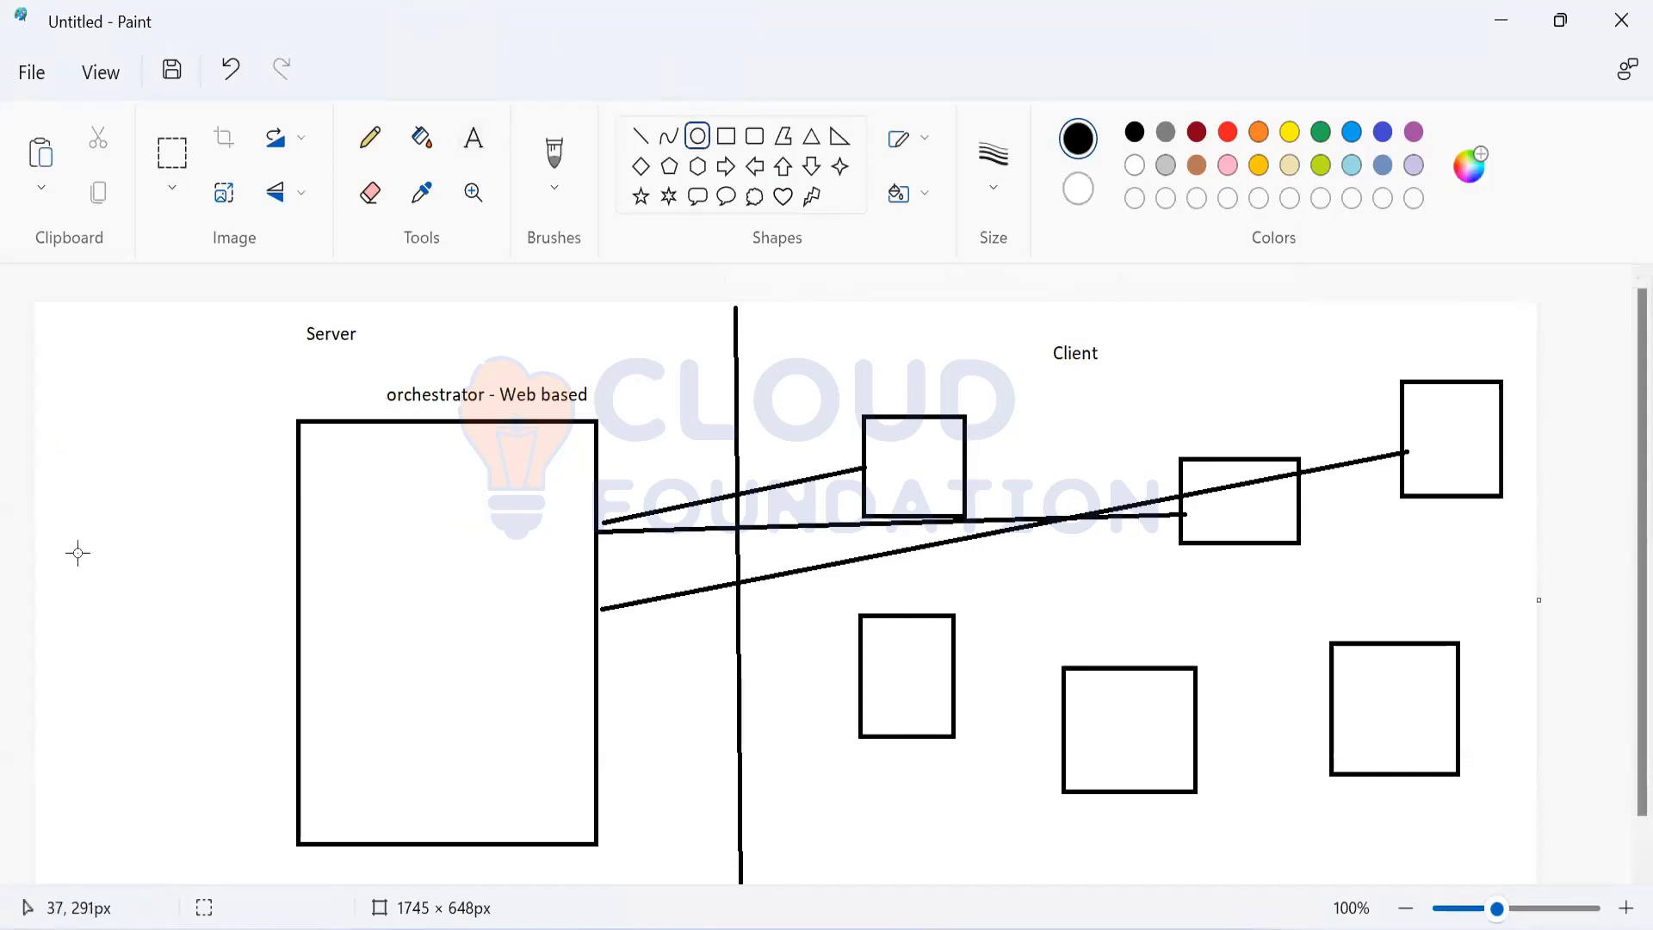
pyautogui.moveTo(84, 543); pyautogui.dragTo(217, 583)
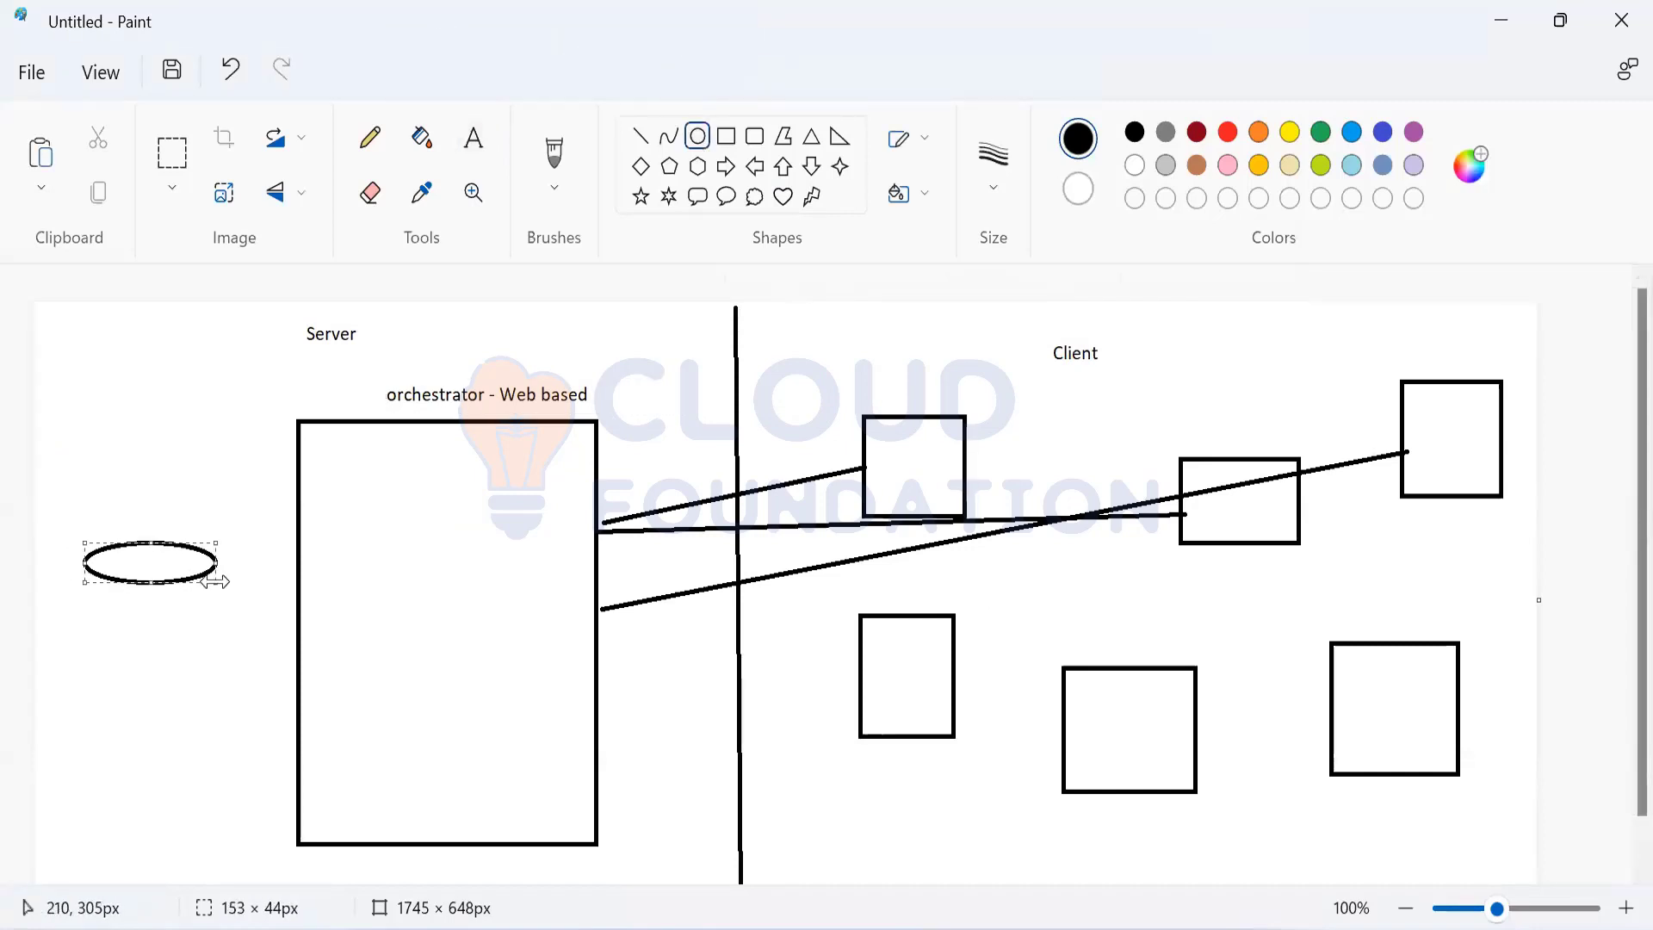
pyautogui.click(640, 136)
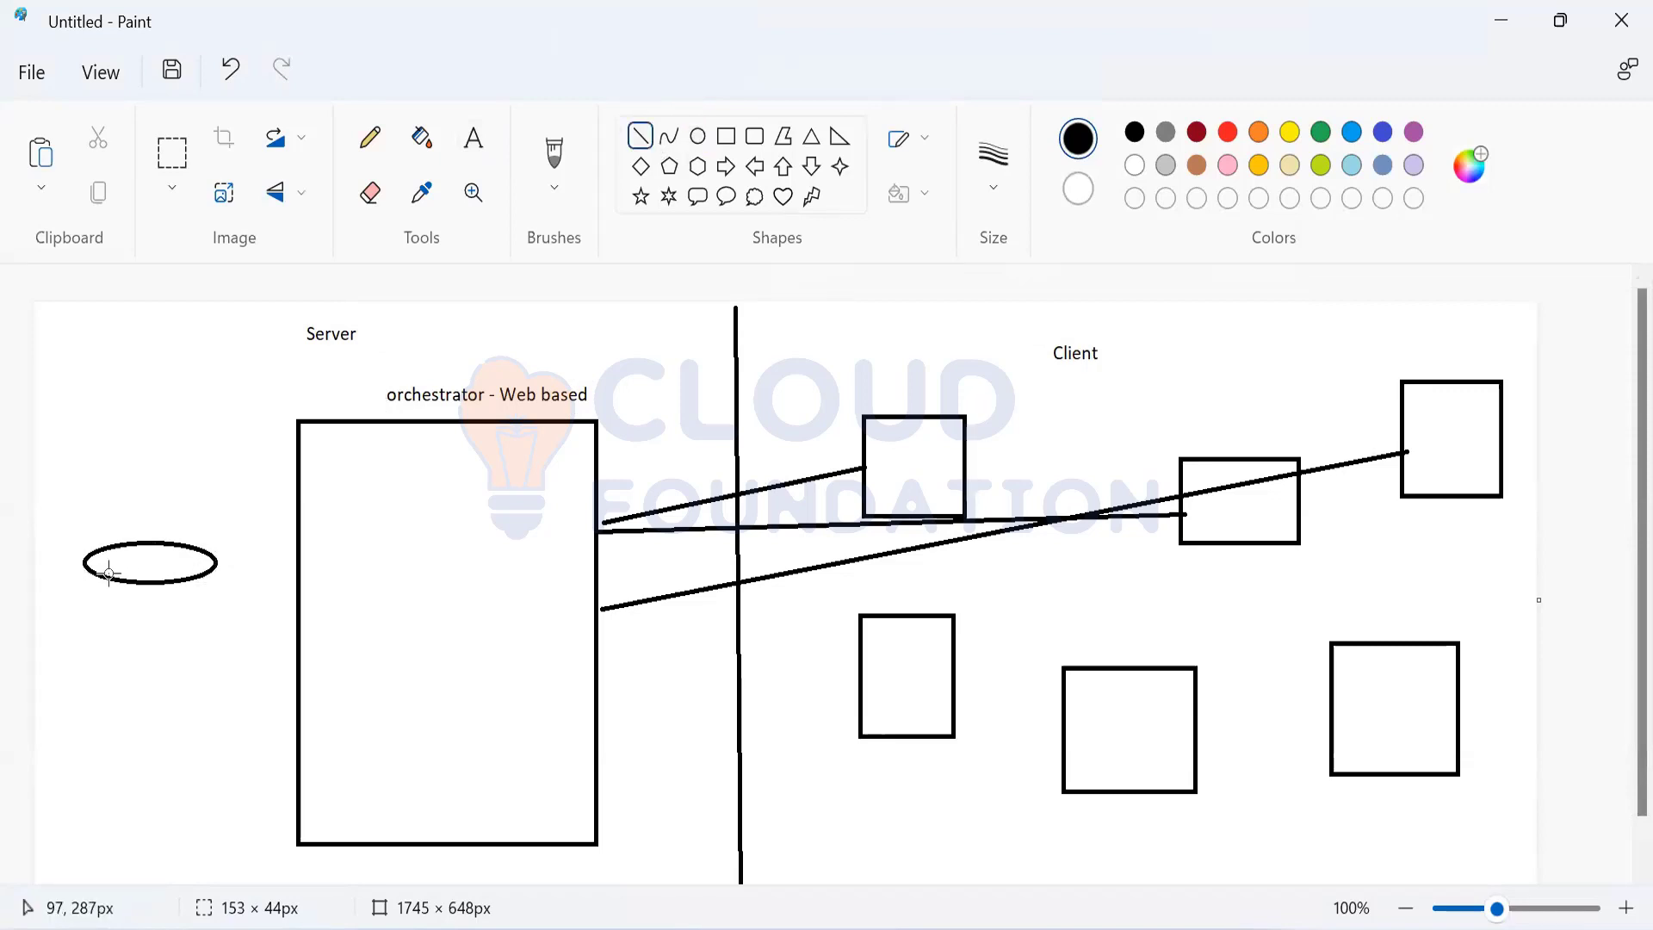
pyautogui.moveTo(83, 564); pyautogui.dragTo(81, 665)
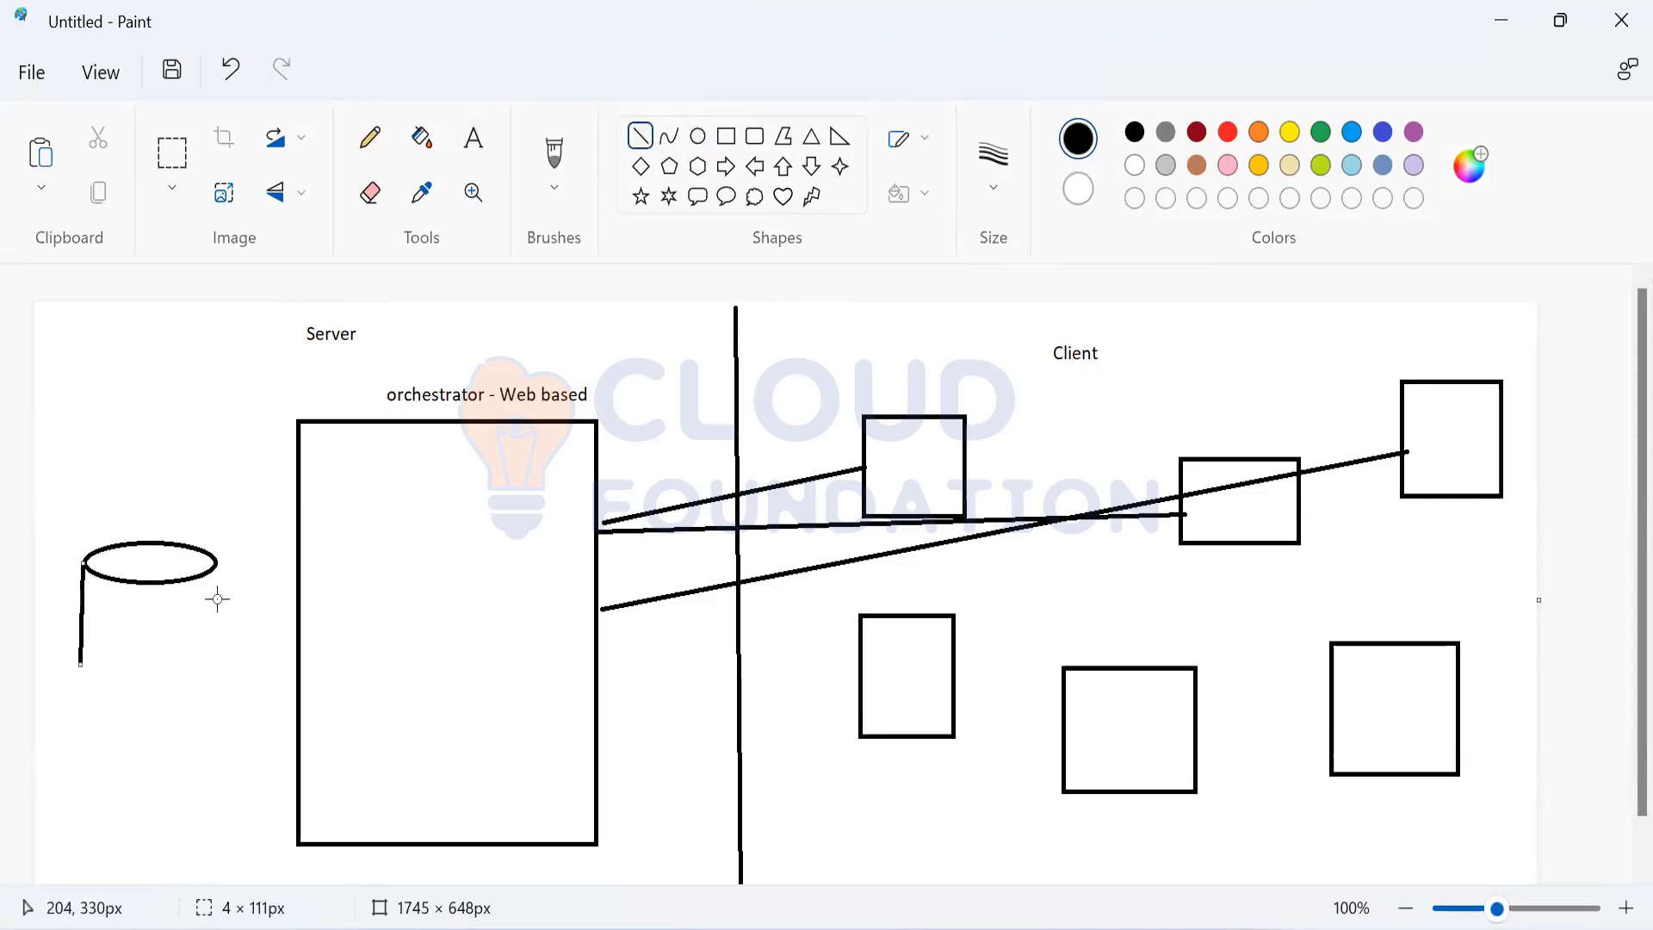
pyautogui.moveTo(219, 562); pyautogui.dragTo(216, 663)
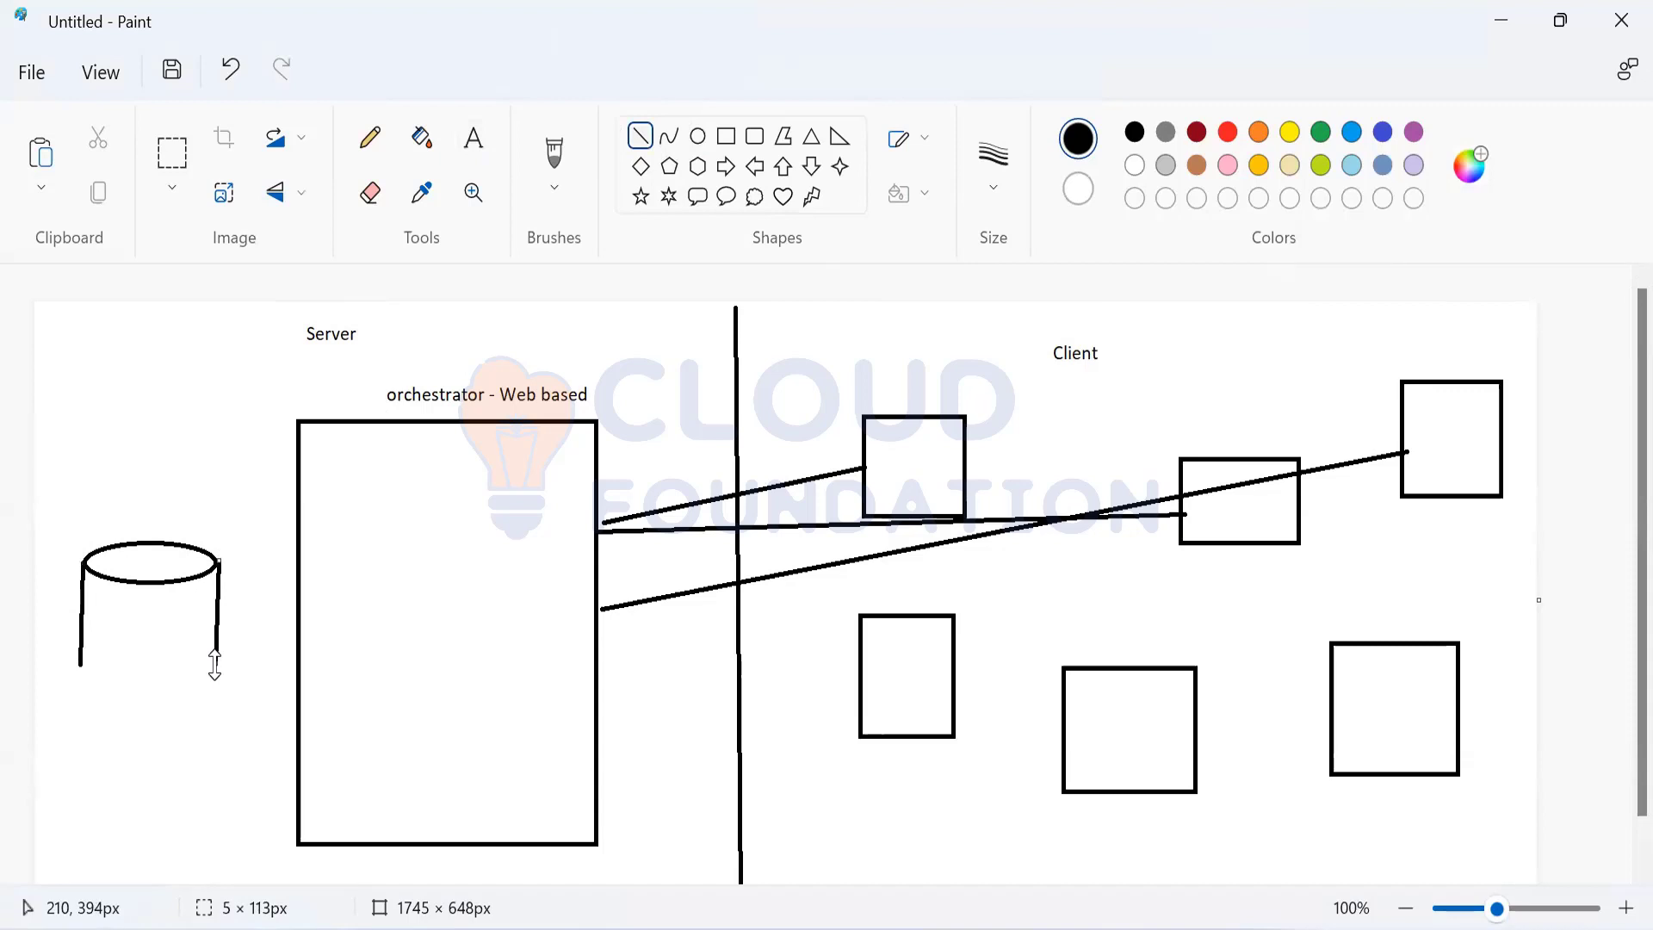
pyautogui.moveTo(83, 667); pyautogui.dragTo(217, 666)
# - Label the cylinder "SQL Server" beneath it and connect it to the server rectangle with a straight line about 86 px long
pyautogui.click(372, 198)
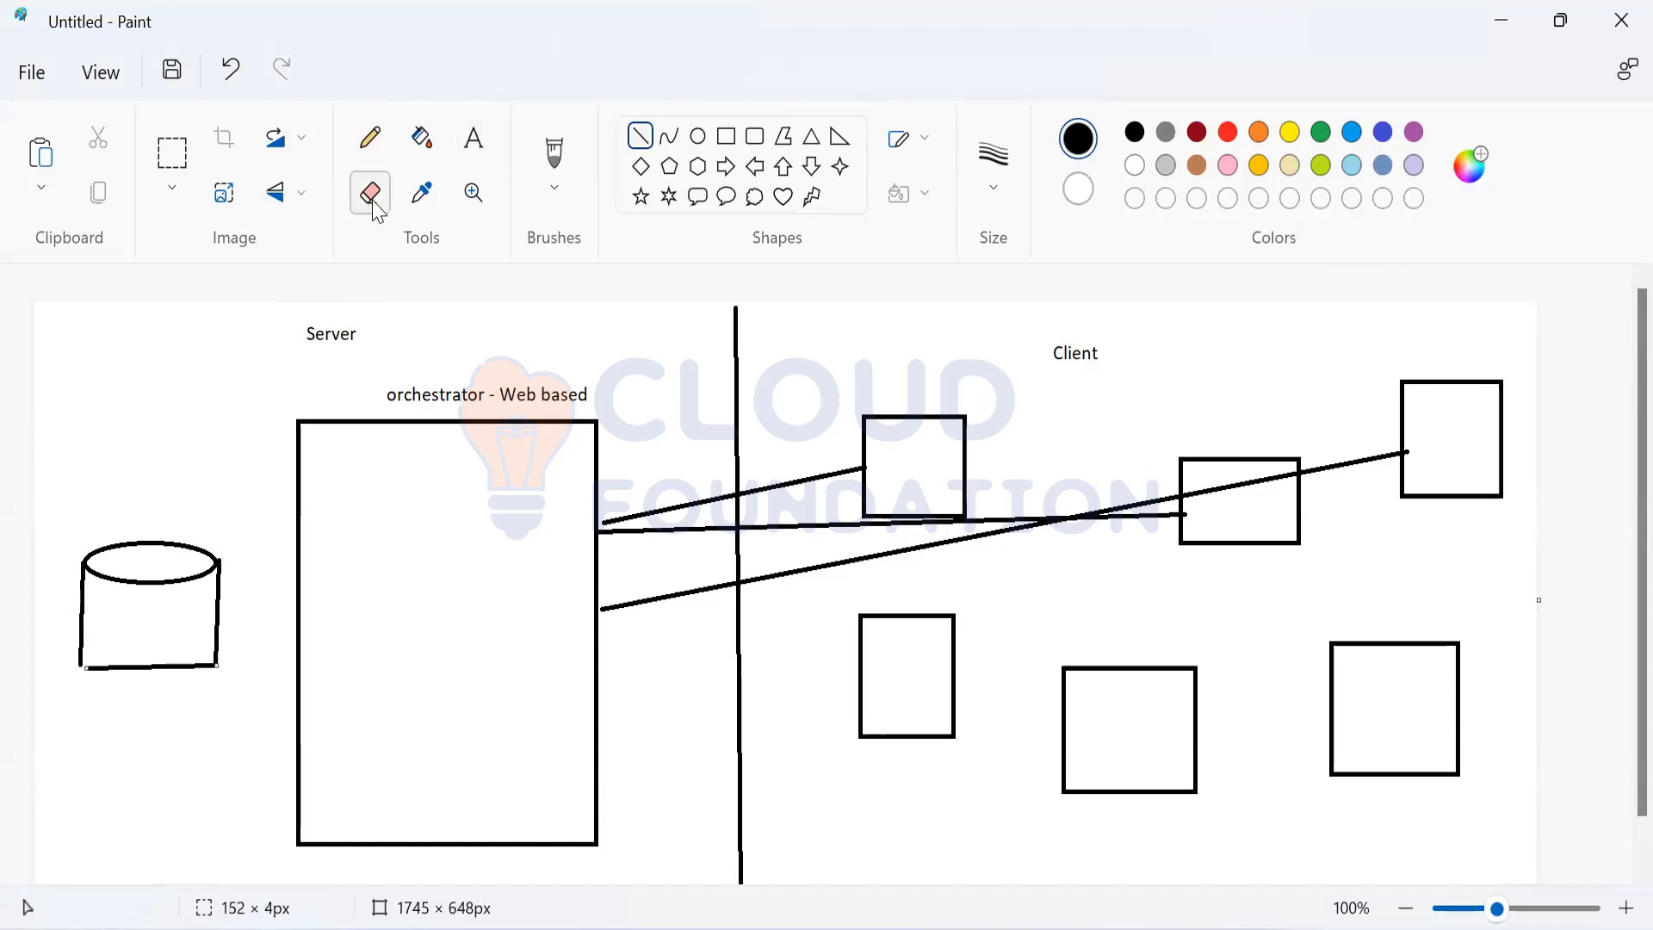
pyautogui.click(472, 140)
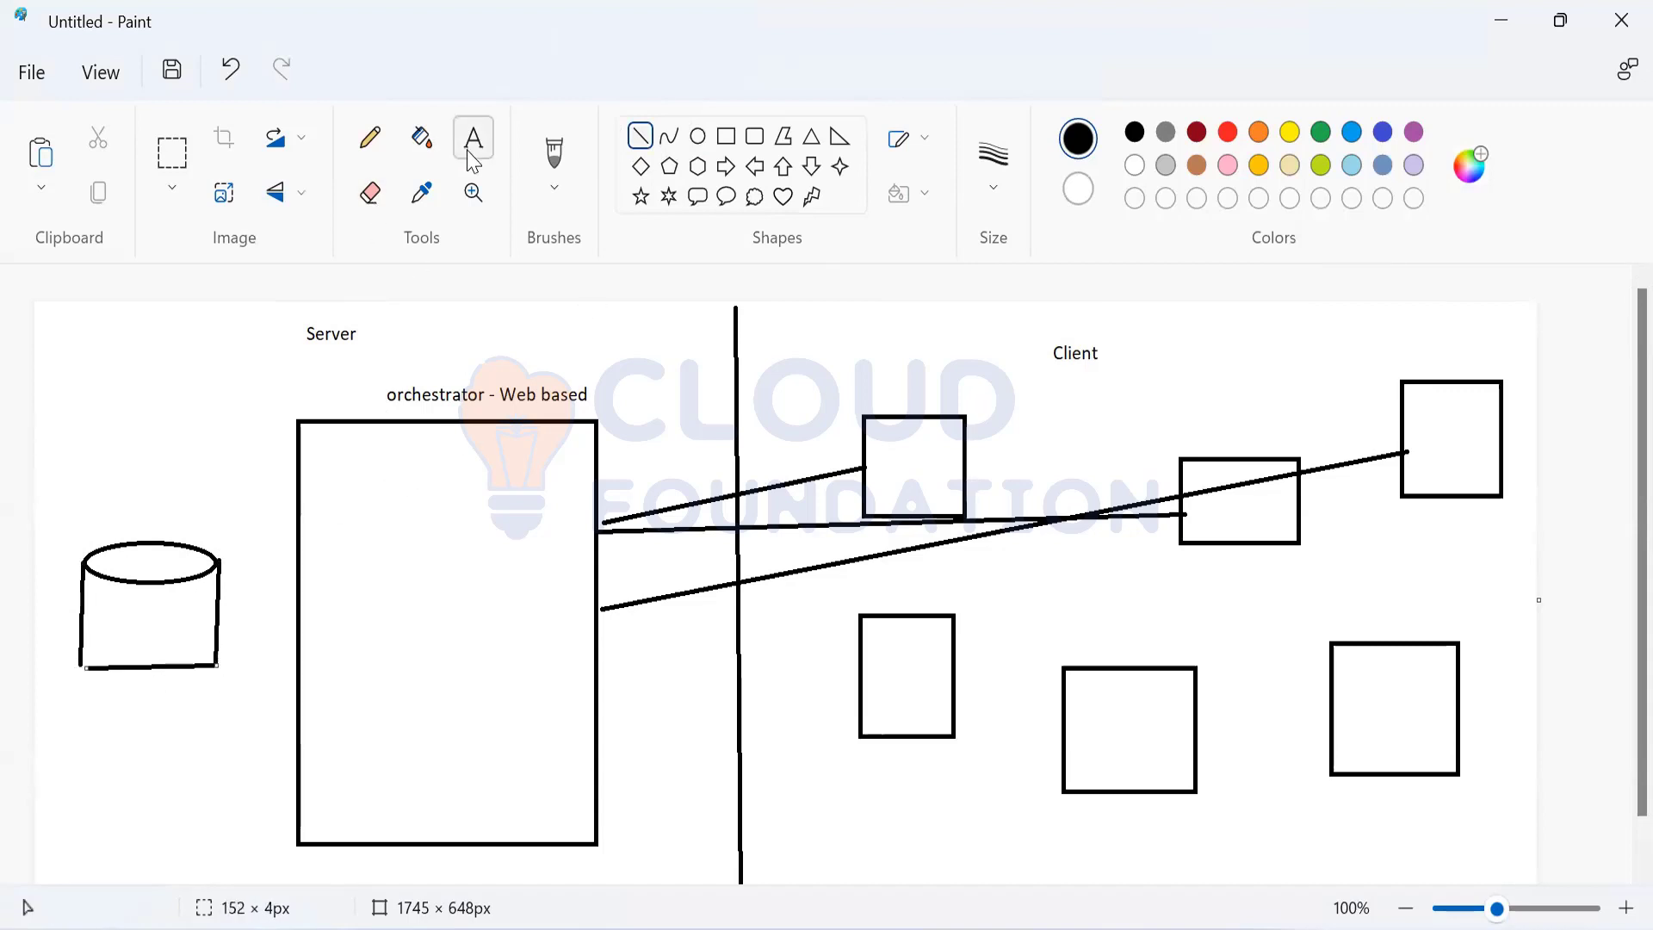
pyautogui.click(85, 718)
pyautogui.write('SQL ')
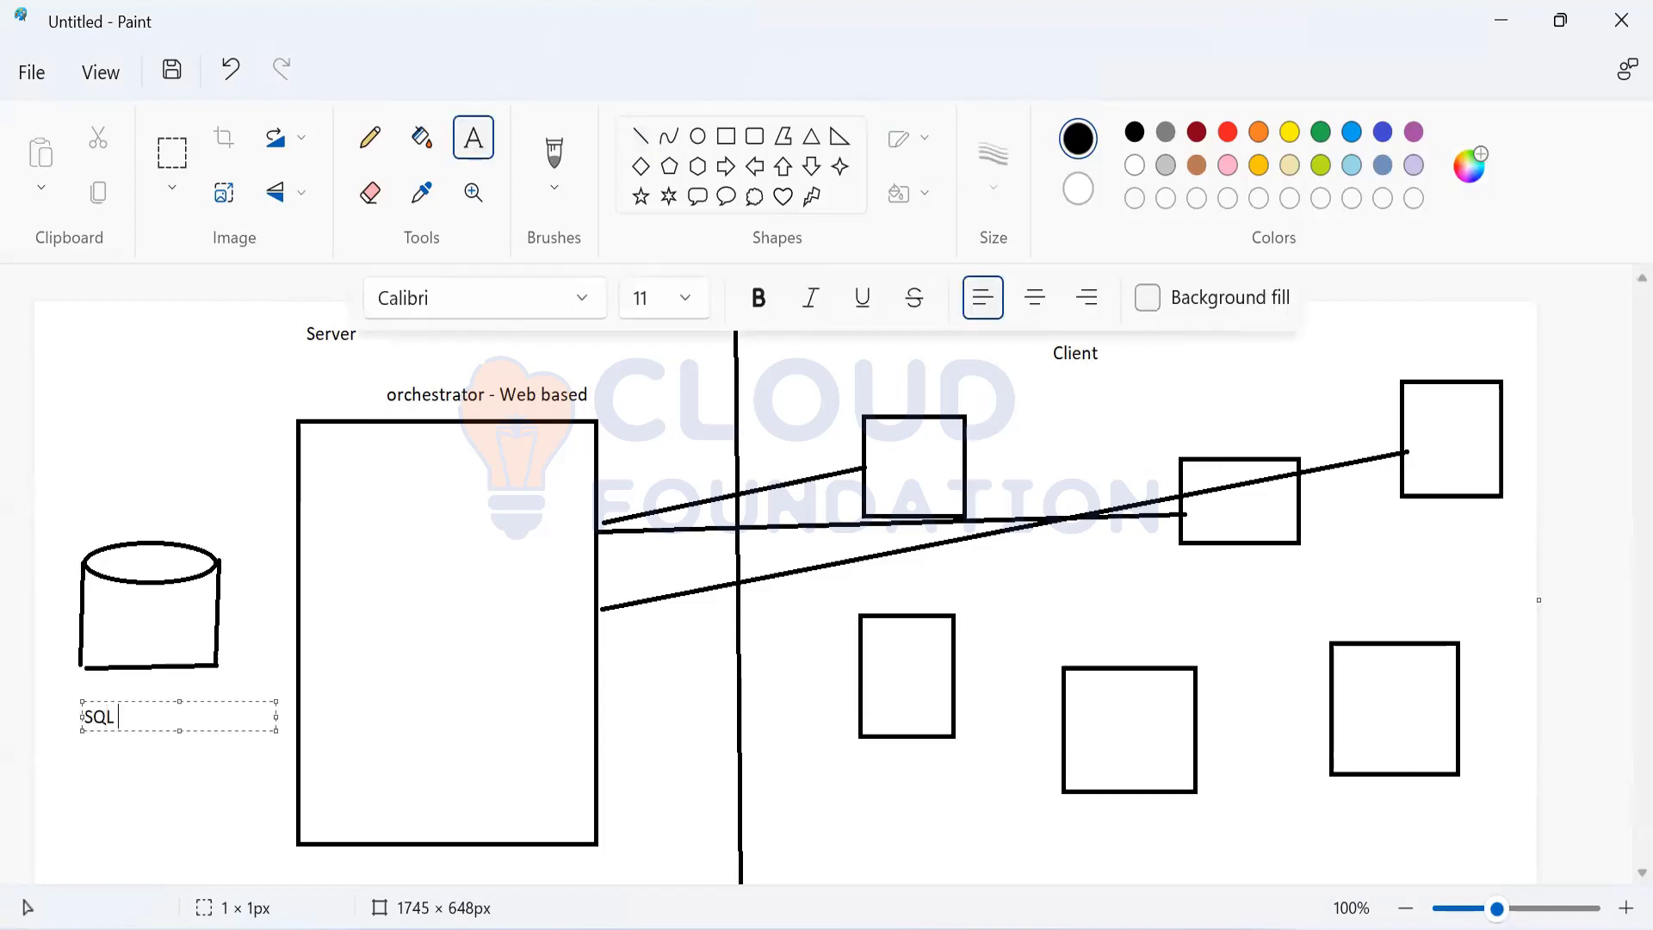
pyautogui.write('SERVer')
pyautogui.press('BackSpace')
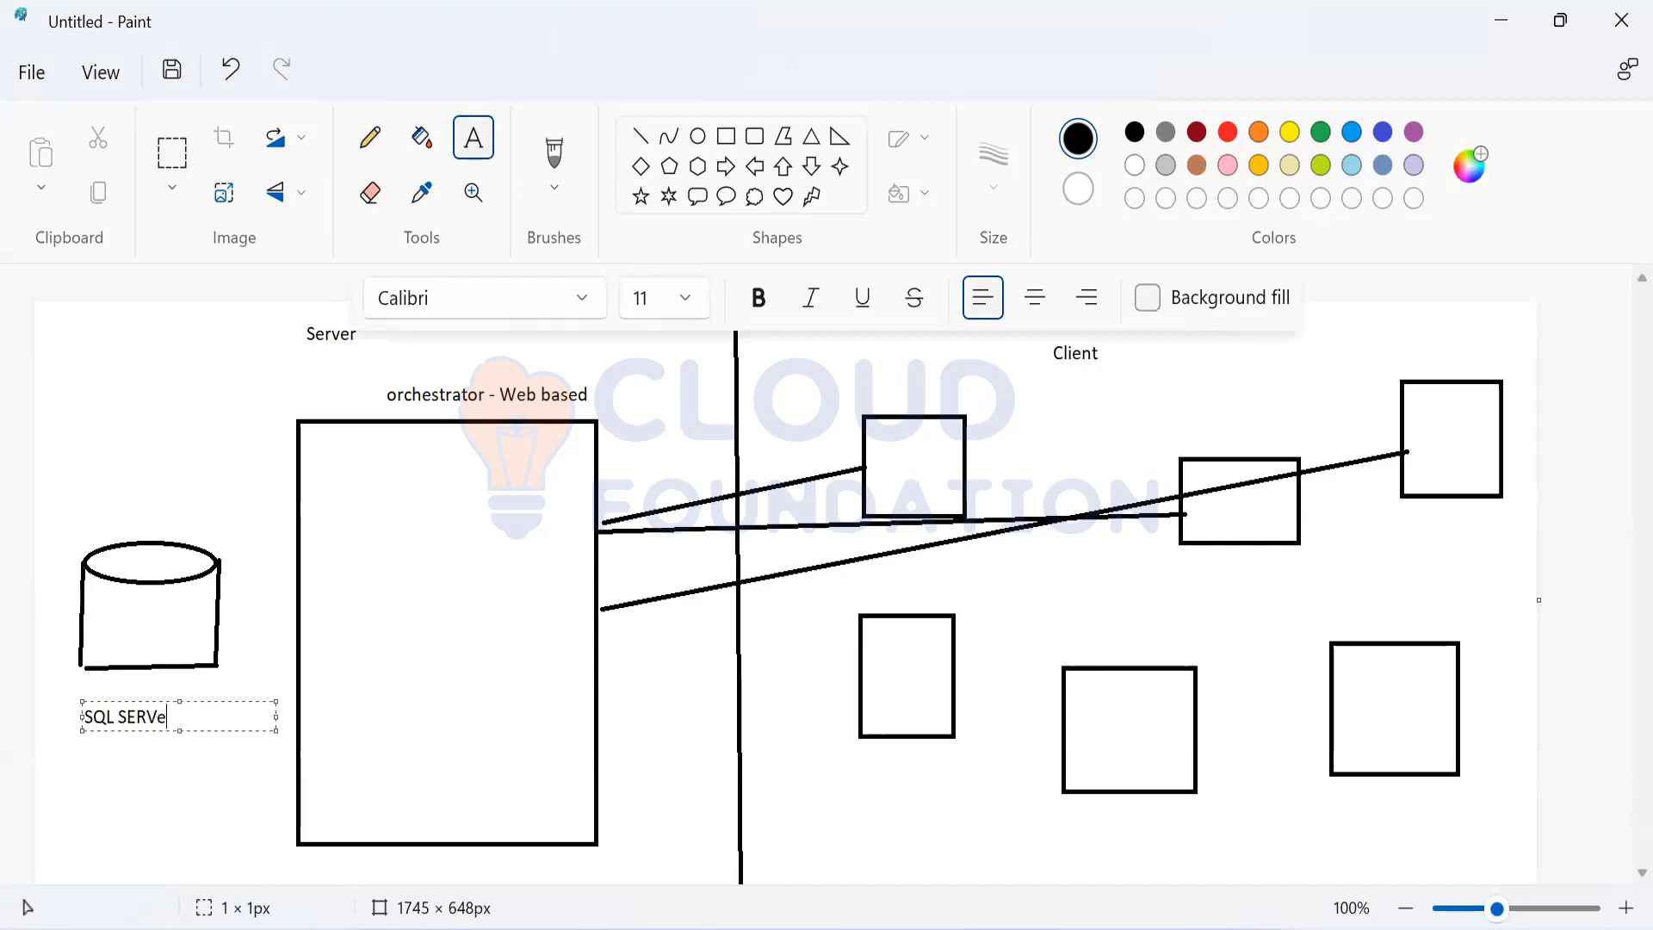
pyautogui.press('BackSpace')
pyautogui.press('BackSpace')
pyautogui.press('BackSpace')
pyautogui.press('BackSpace')
pyautogui.write('erver')
pyautogui.click(639, 135)
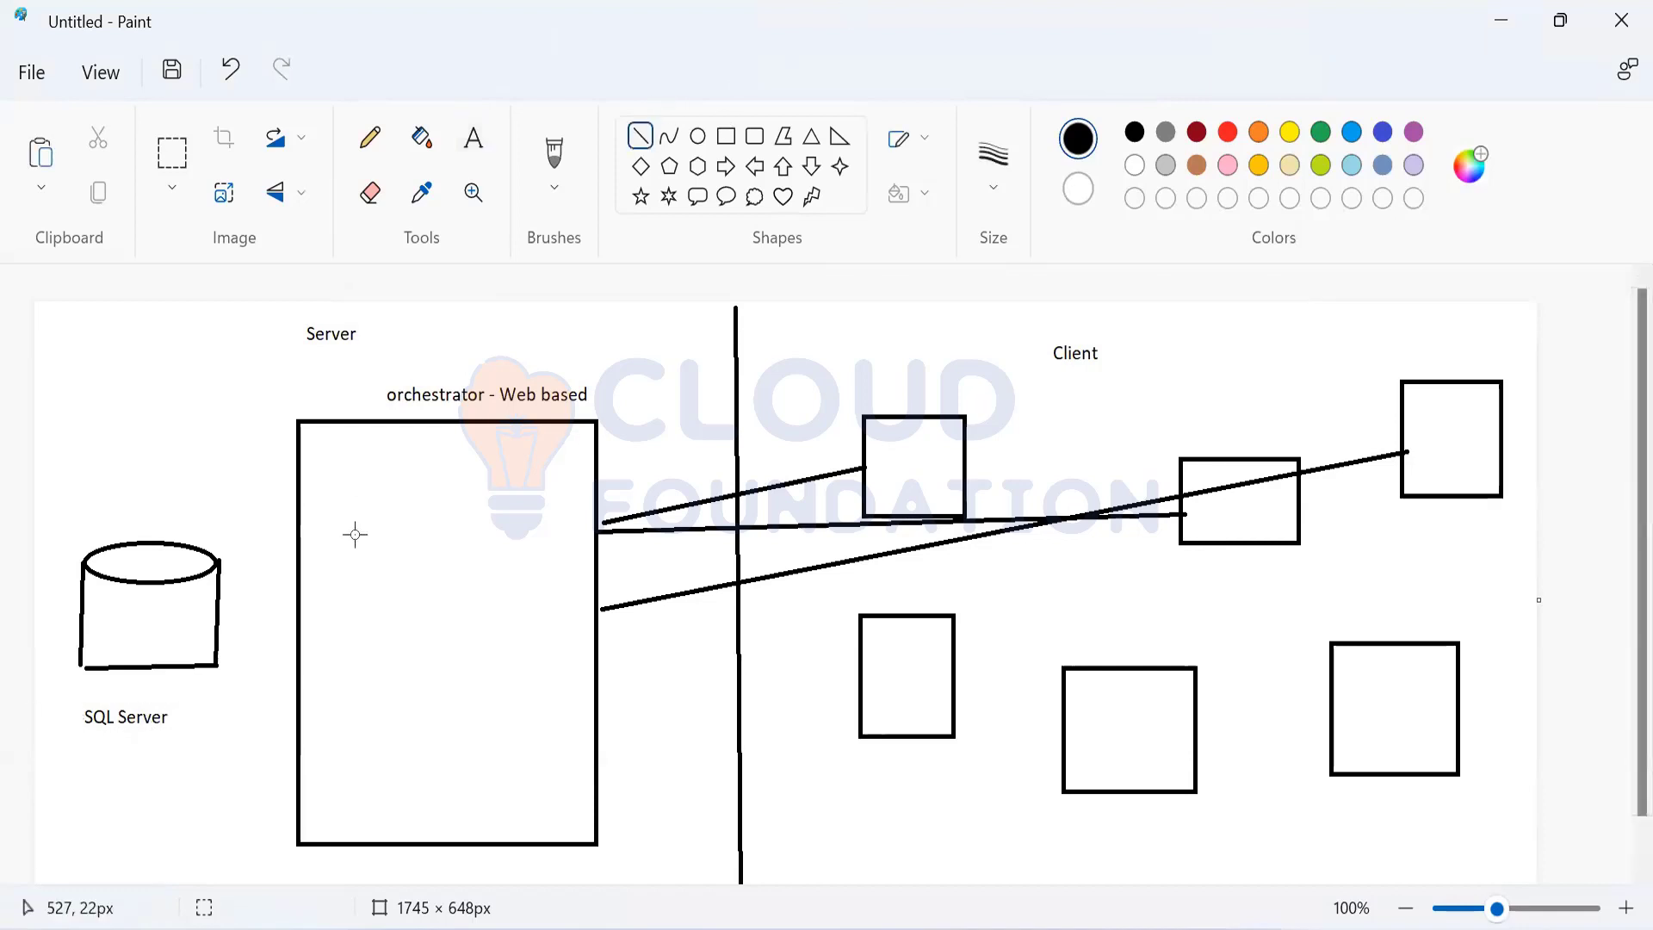
pyautogui.moveTo(220, 616); pyautogui.dragTo(293, 616)
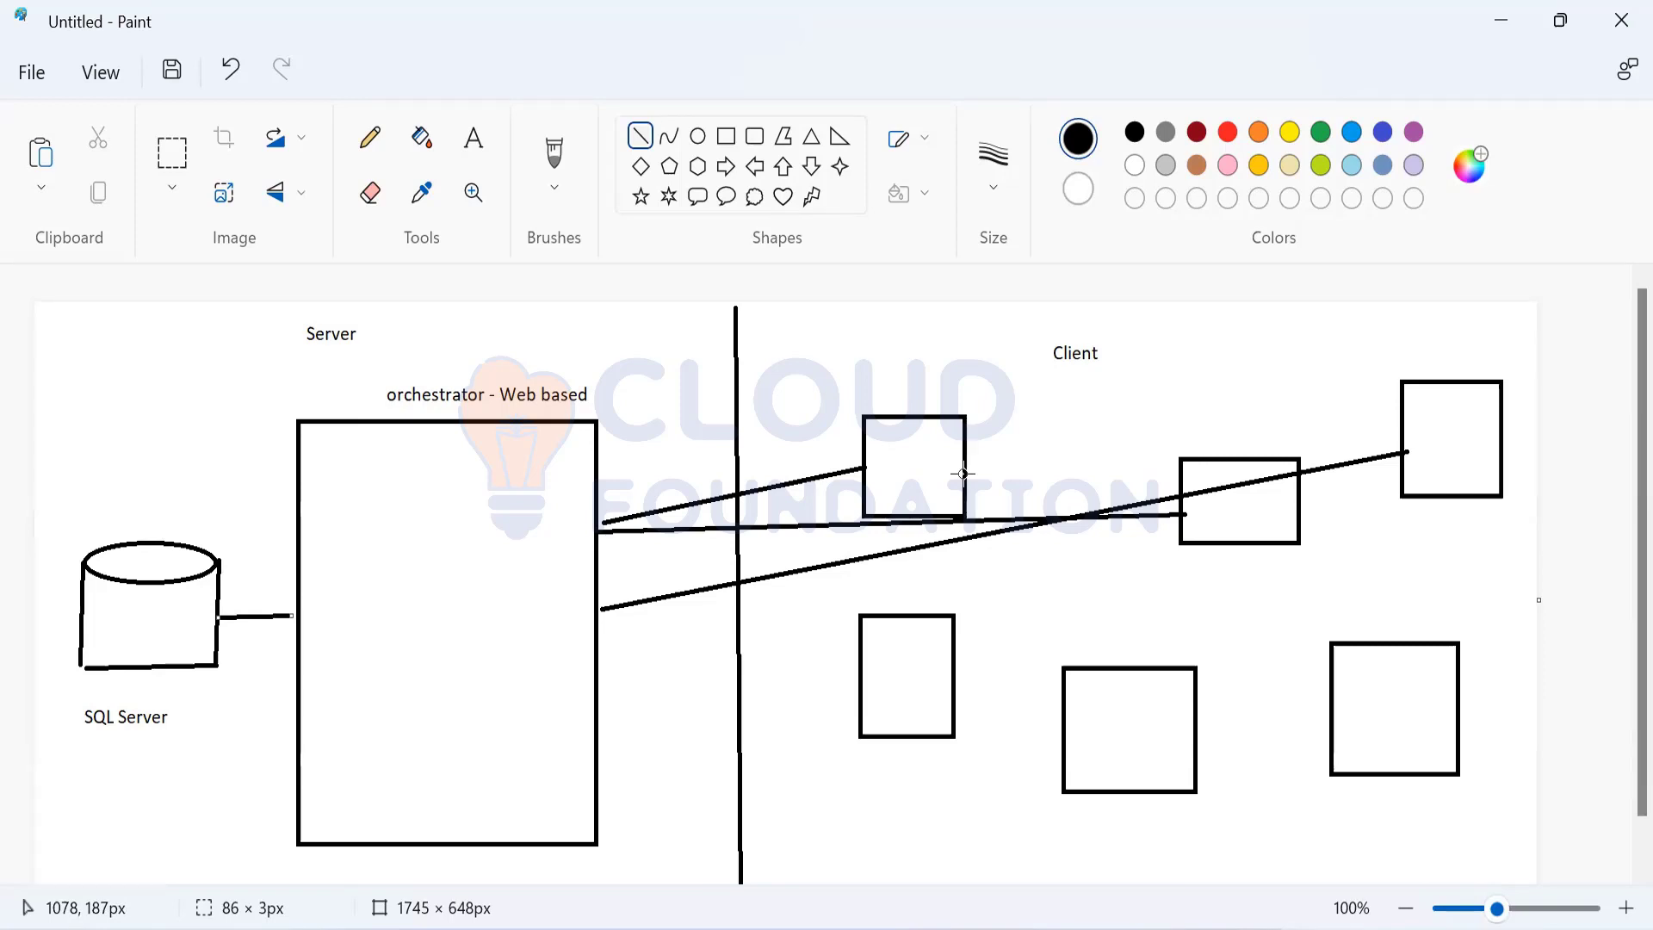
# - Switch to the Notepad notes and add "SQL SERver" above Orchestrator in the list of UiPath components
pyautogui.hotkey('alt', 'Tab')
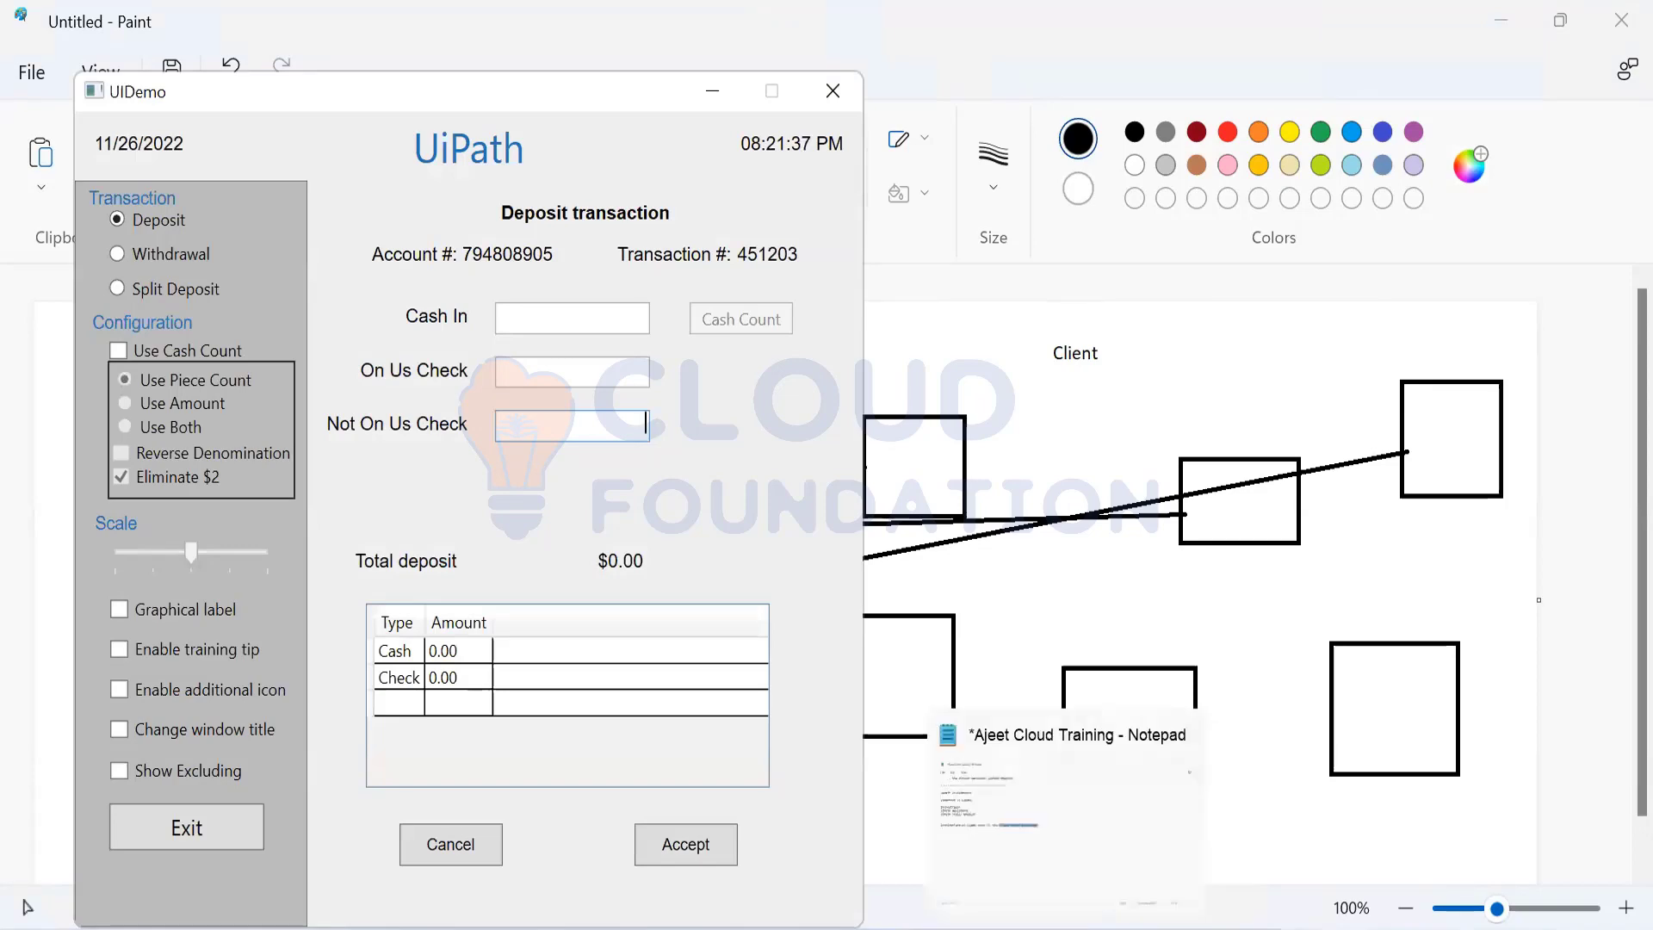
pyautogui.click(1051, 928)
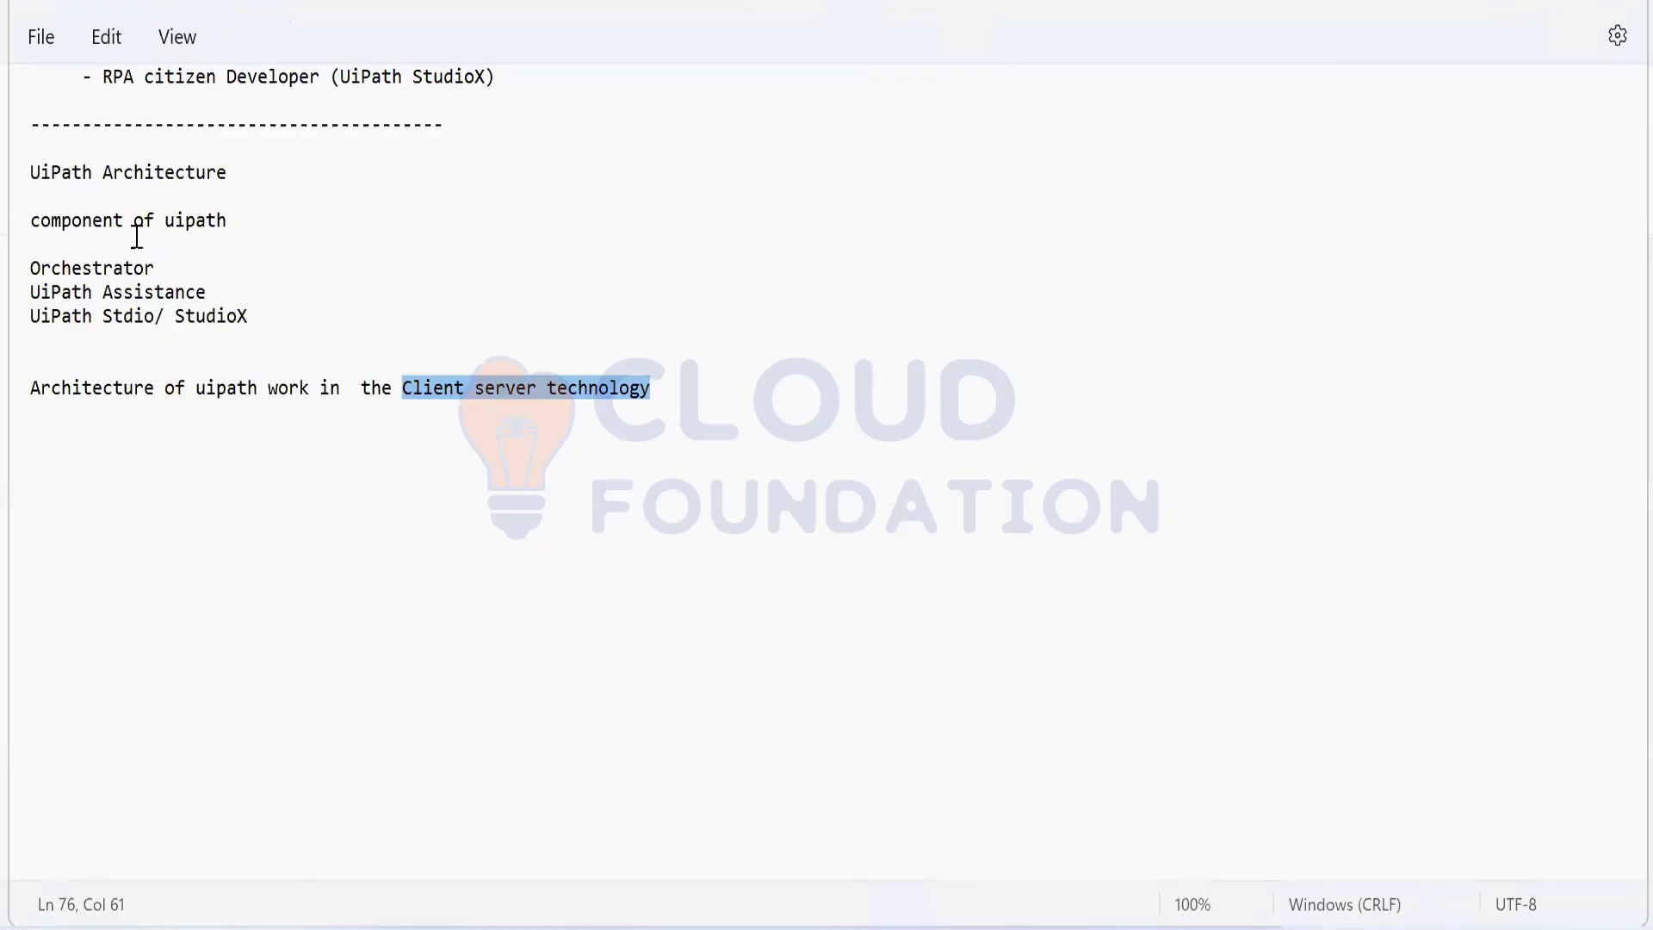
pyautogui.click(40, 247)
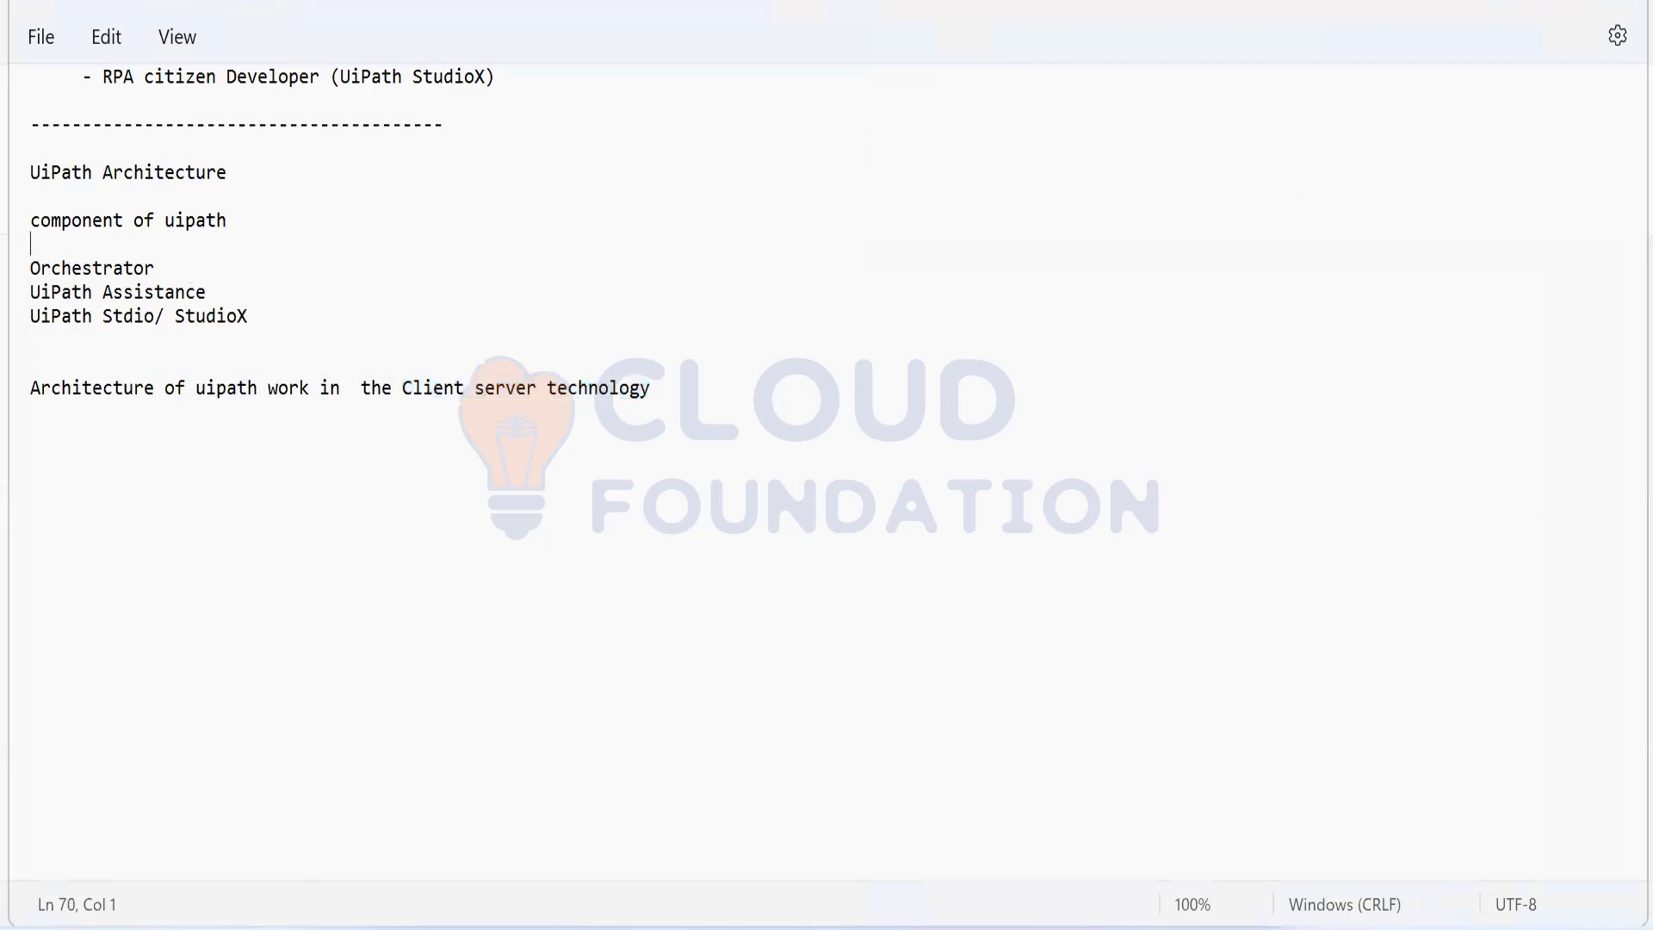
pyautogui.press('Return')
pyautogui.write('SQL SERver')
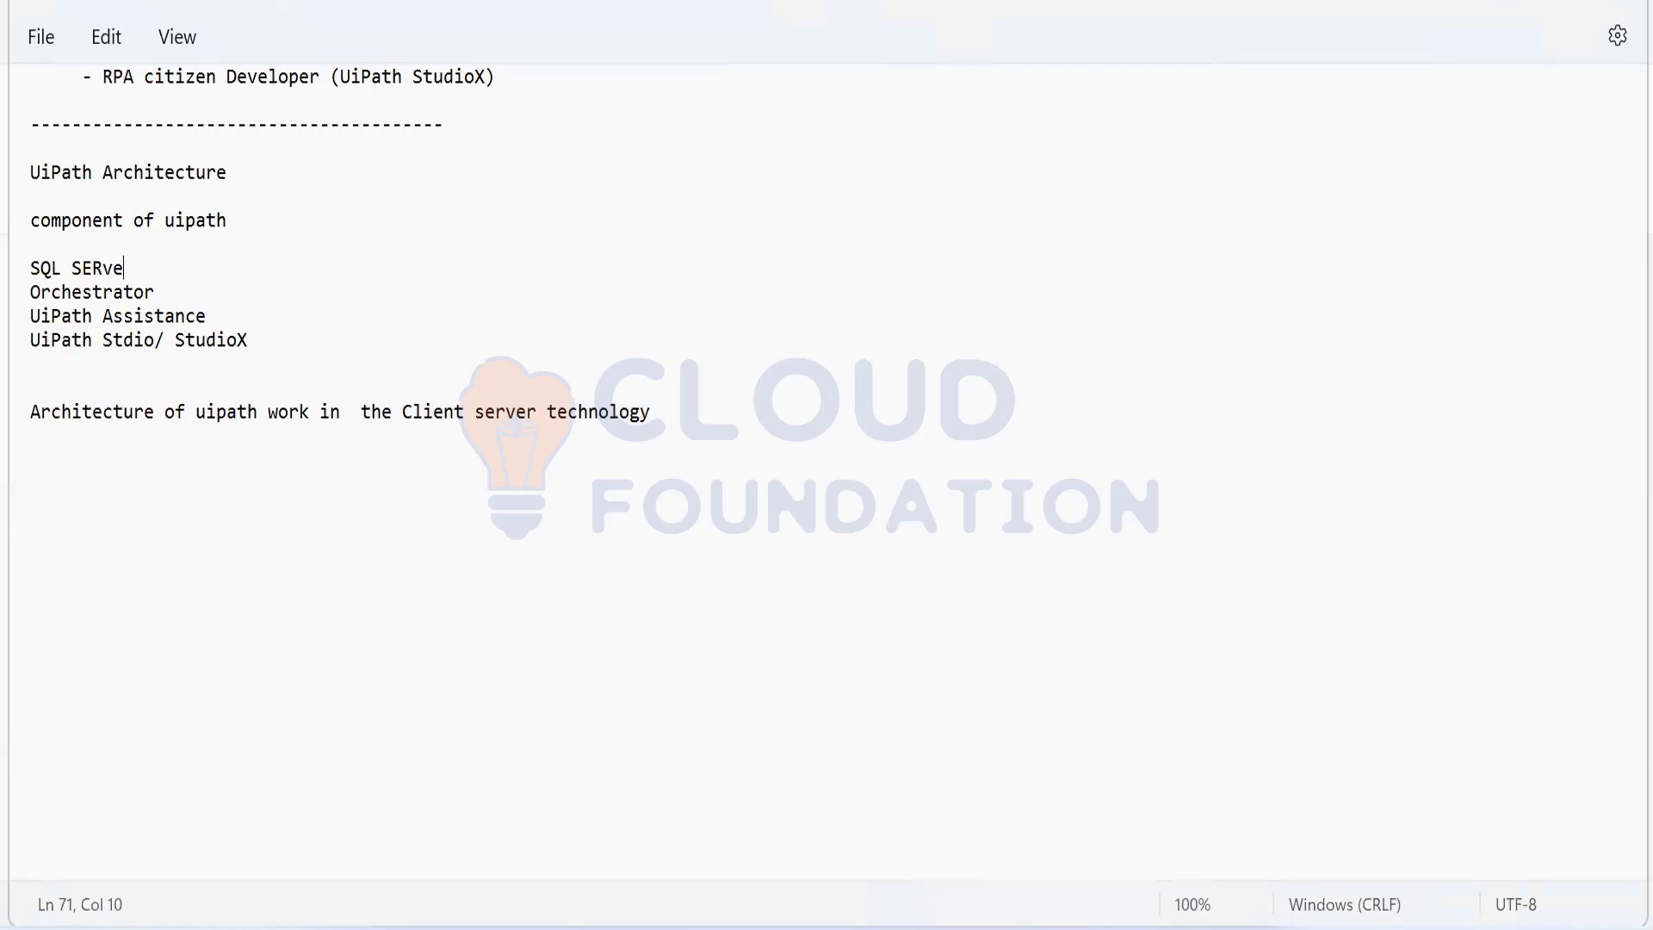
pyautogui.click(33, 248)
# - Add a "Server" heading below the sentence about client server technology, separated by a blank line
pyautogui.click(693, 420)
pyautogui.press('Return')
pyautogui.press('Return')
pyautogui.write('Server')
pyautogui.press('Return')
# - Add the indented entry "- SQL SErver <--- Orchestrator" under the Server heading
pyautogui.write('- SQL')
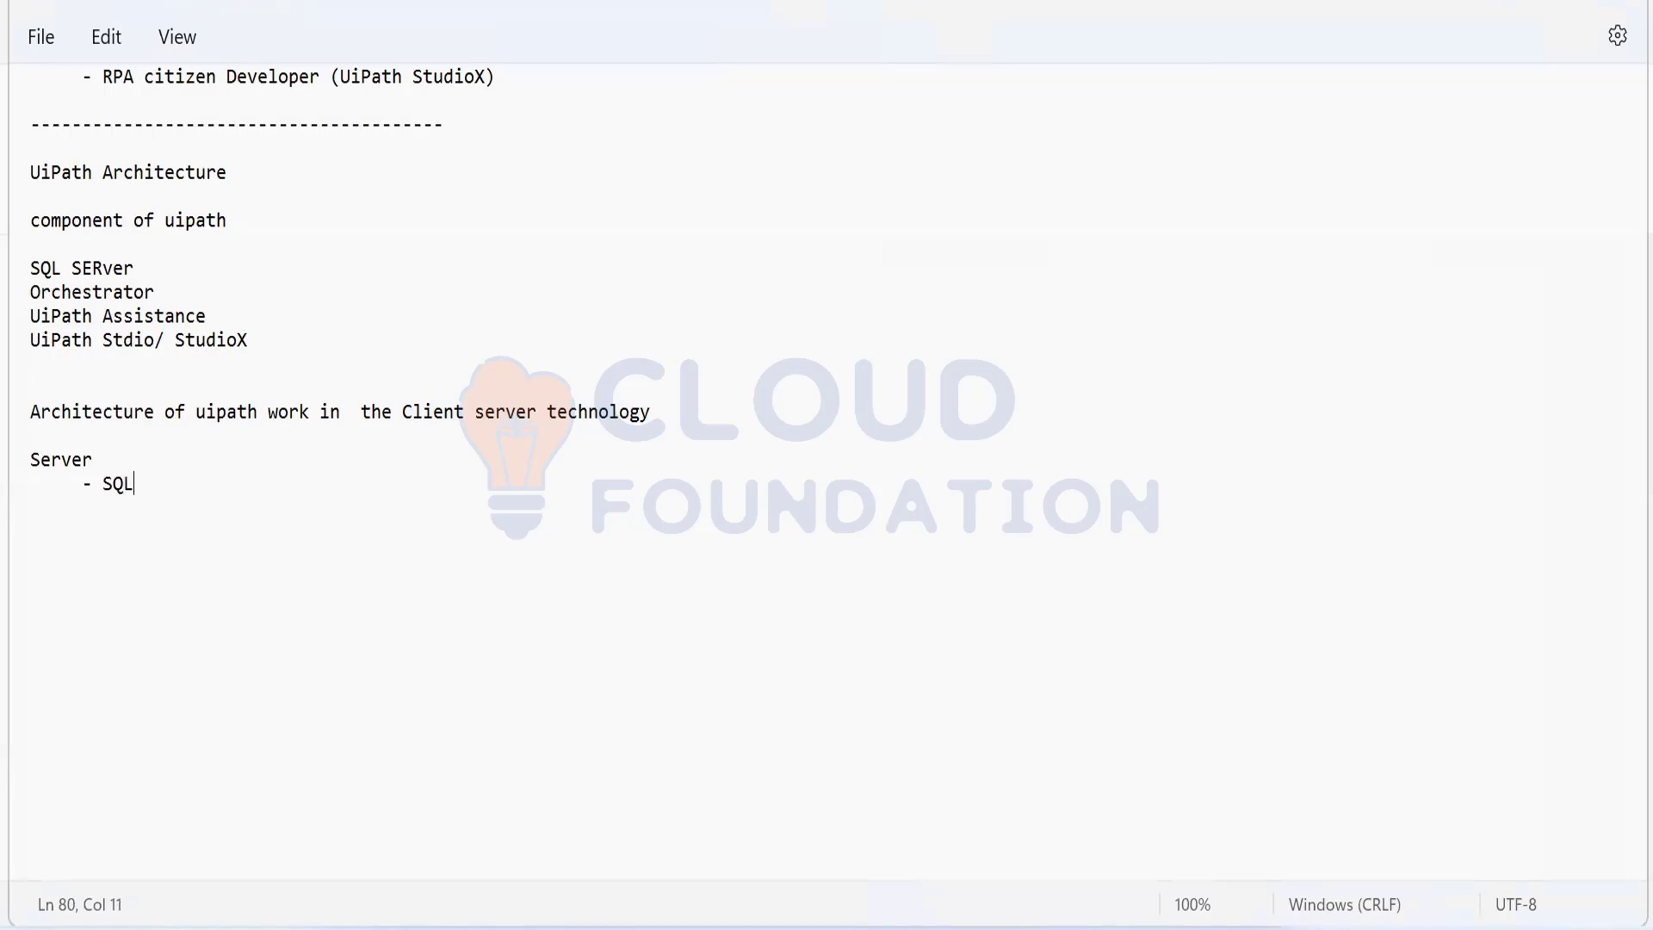
pyautogui.write(' SErver ---')
pyautogui.press('Left')
pyautogui.press('Left')
pyautogui.press('Left')
pyautogui.press('Right')
pyautogui.press('Left')
pyautogui.write('<')
pyautogui.press('Right')
pyautogui.press('Right')
pyautogui.press('Right')
pyautogui.write('Orchestrator')
# - Add a "Client" heading below the Server entry, separated by a blank line
pyautogui.press('Return')
pyautogui.press('Return')
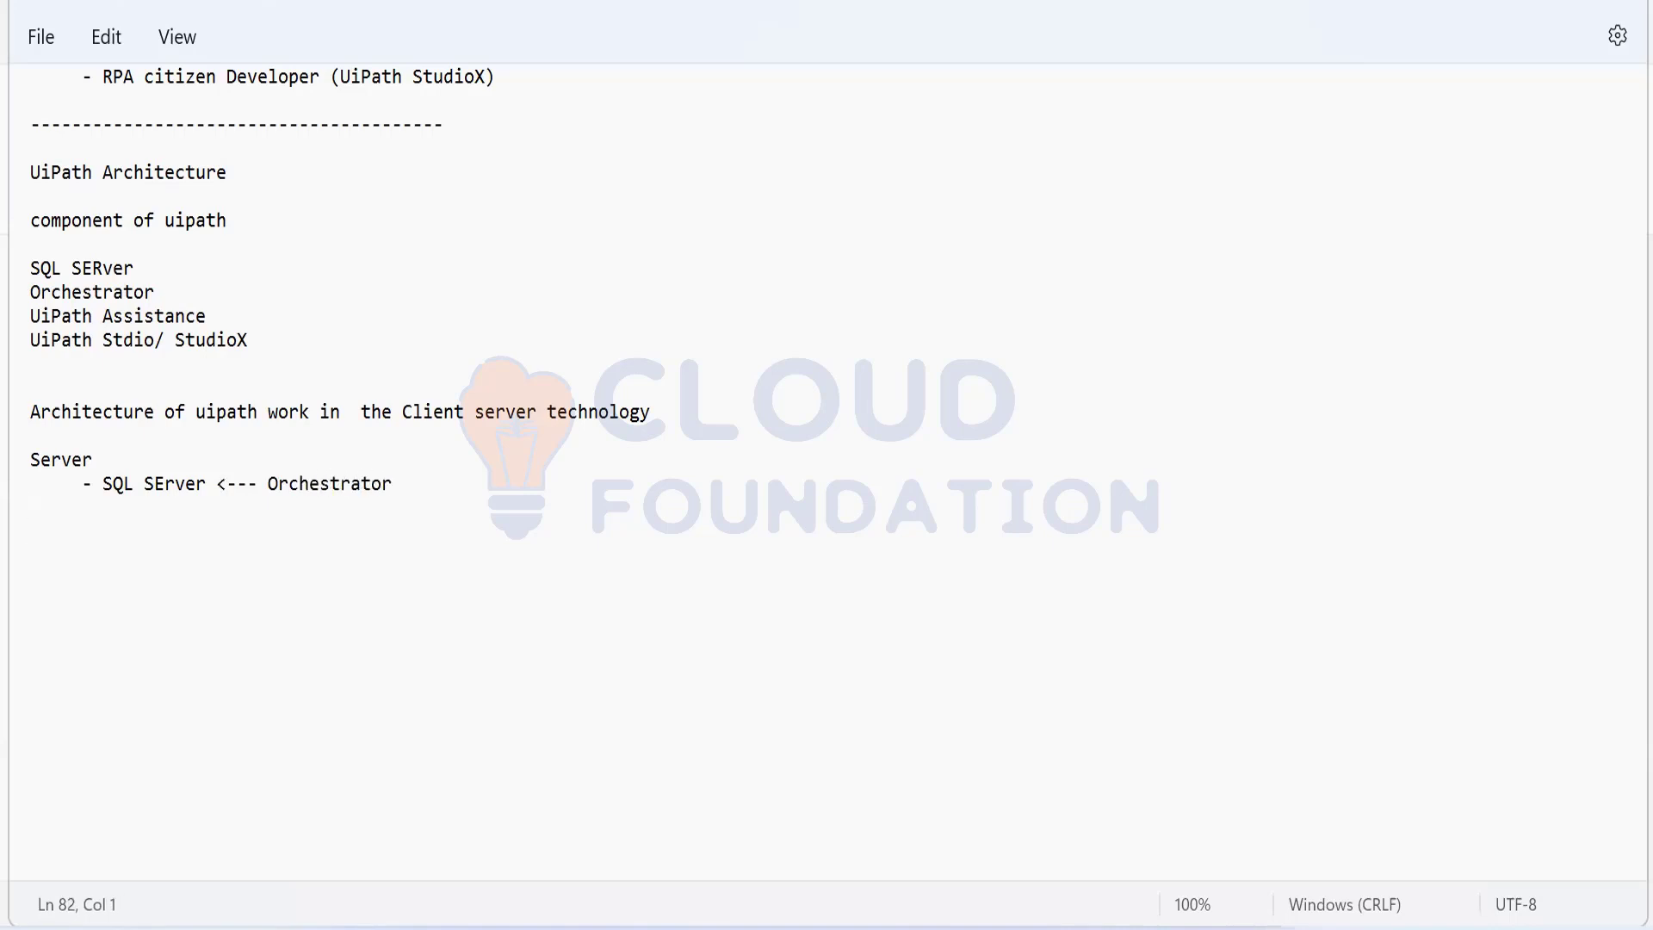
pyautogui.write('Client')
pyautogui.press('BackSpace')
pyautogui.press('BackSpace')
pyautogui.press('Return')
# - List "RPA Developer" and "RPA Citizen developer" as indented entries under the Client heading
pyautogui.press('BackSpace')
pyautogui.write('RPa')
pyautogui.press('BackSpace')
pyautogui.press('BackSpace')
pyautogui.write('A Developer')
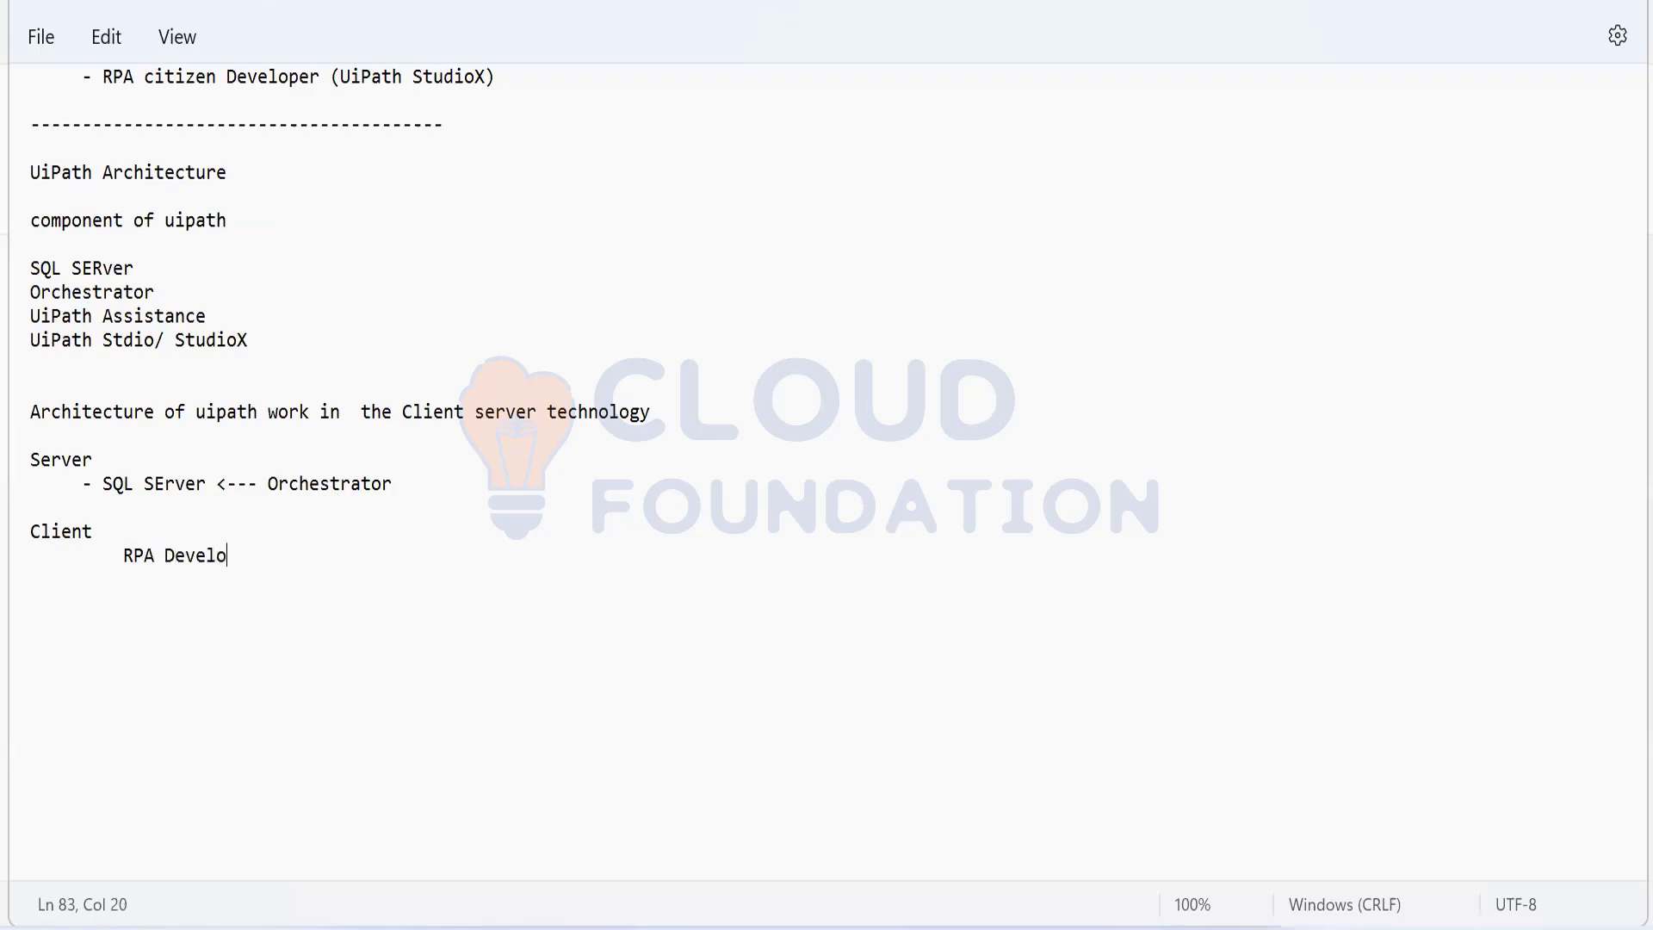
pyautogui.press('Return')
pyautogui.write('RPA Citizen de')
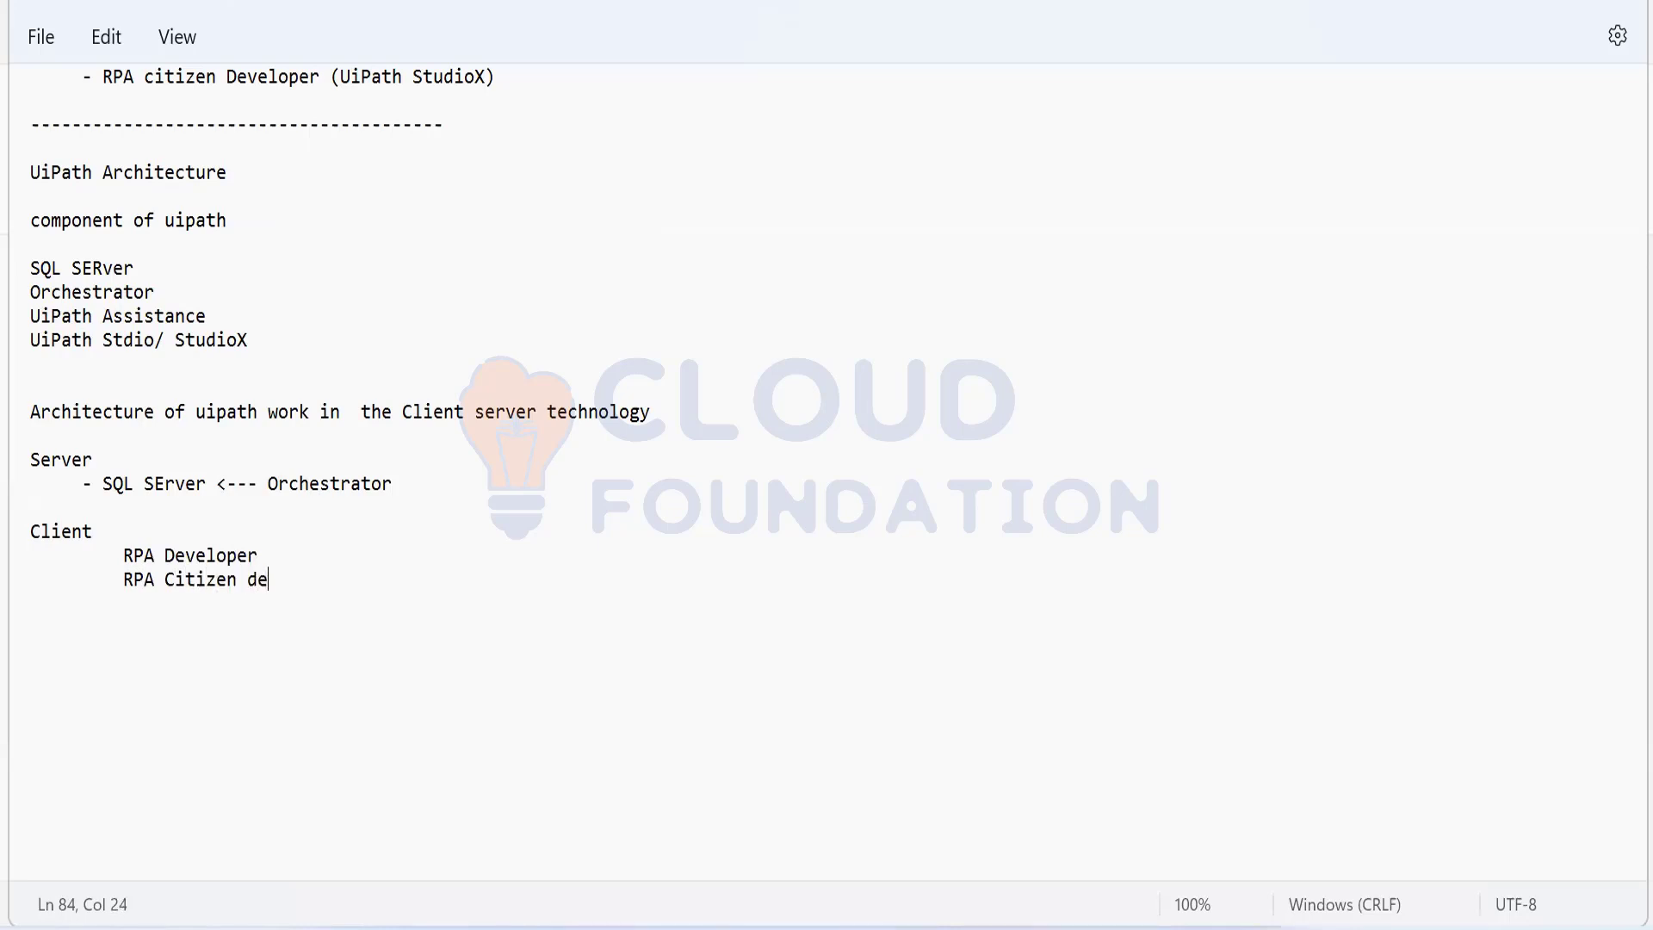
pyautogui.write('veloper')
# - Add "Attended" and "UnAttende" as further indented entries in the Client list
pyautogui.press('Return')
pyautogui.write('Attended')
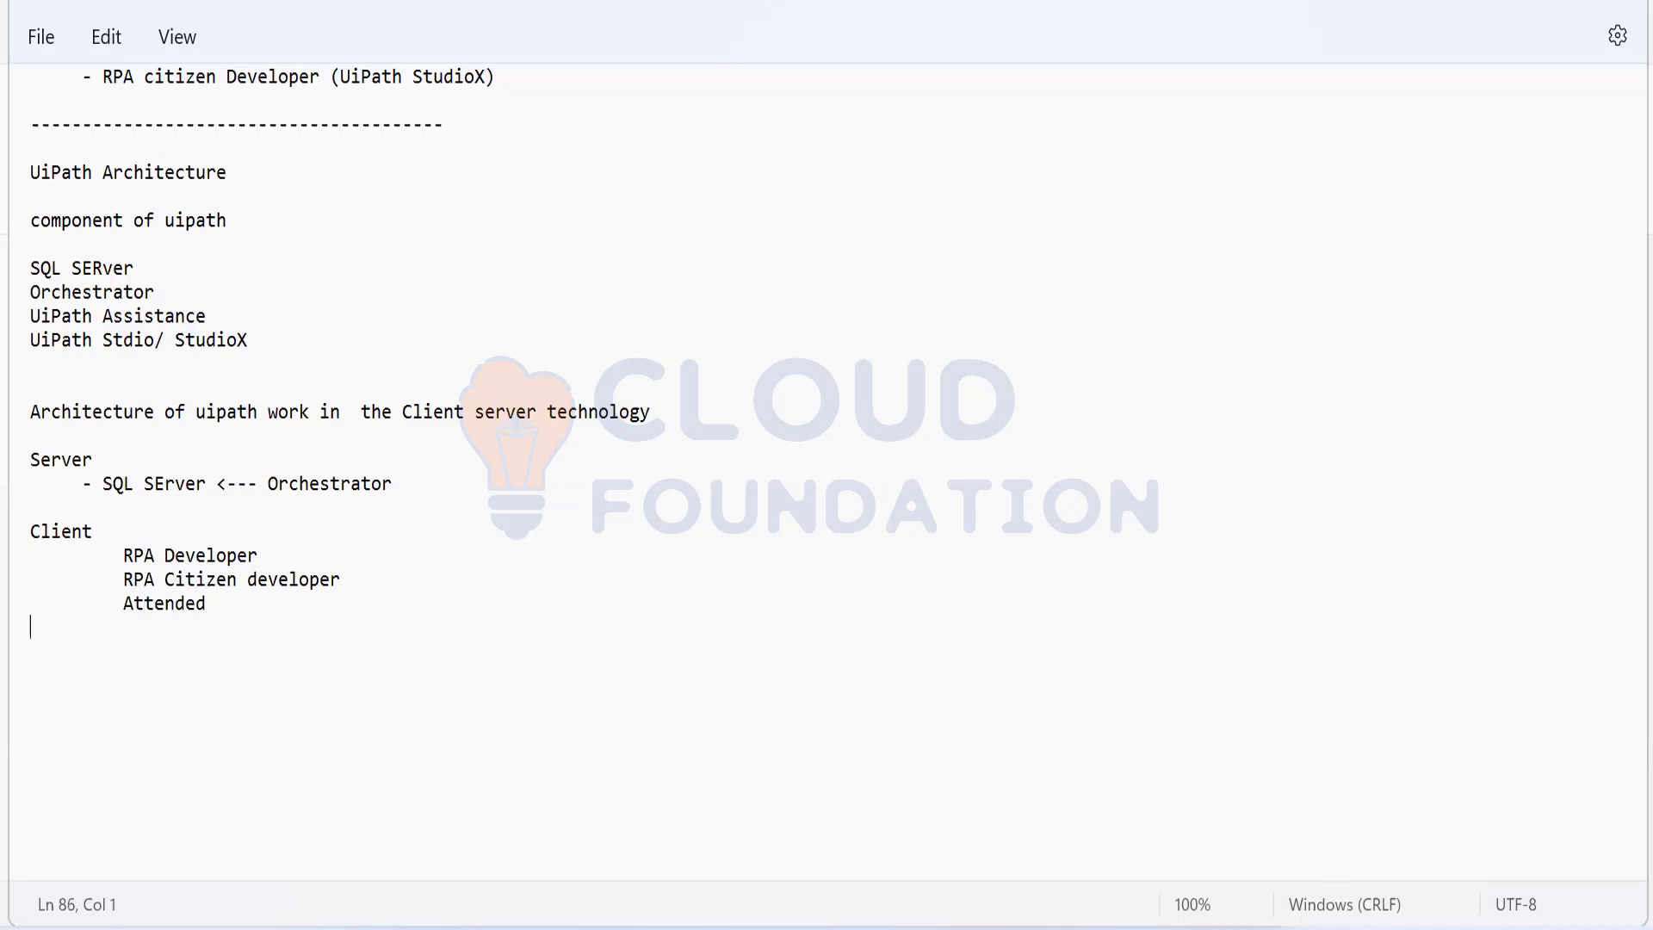
pyautogui.write('Una')
pyautogui.press('BackSpace')
pyautogui.press('BackSpace')
pyautogui.press('BackSpace')
pyautogui.write('un')
pyautogui.press('BackSpace')
pyautogui.press('BackSpace')
pyautogui.press('BackSpace')
pyautogui.write('UnAttende')
# - Add "Production" as the last indented entry of the Client list
pyautogui.press('Return')
pyautogui.write('Prodcu')
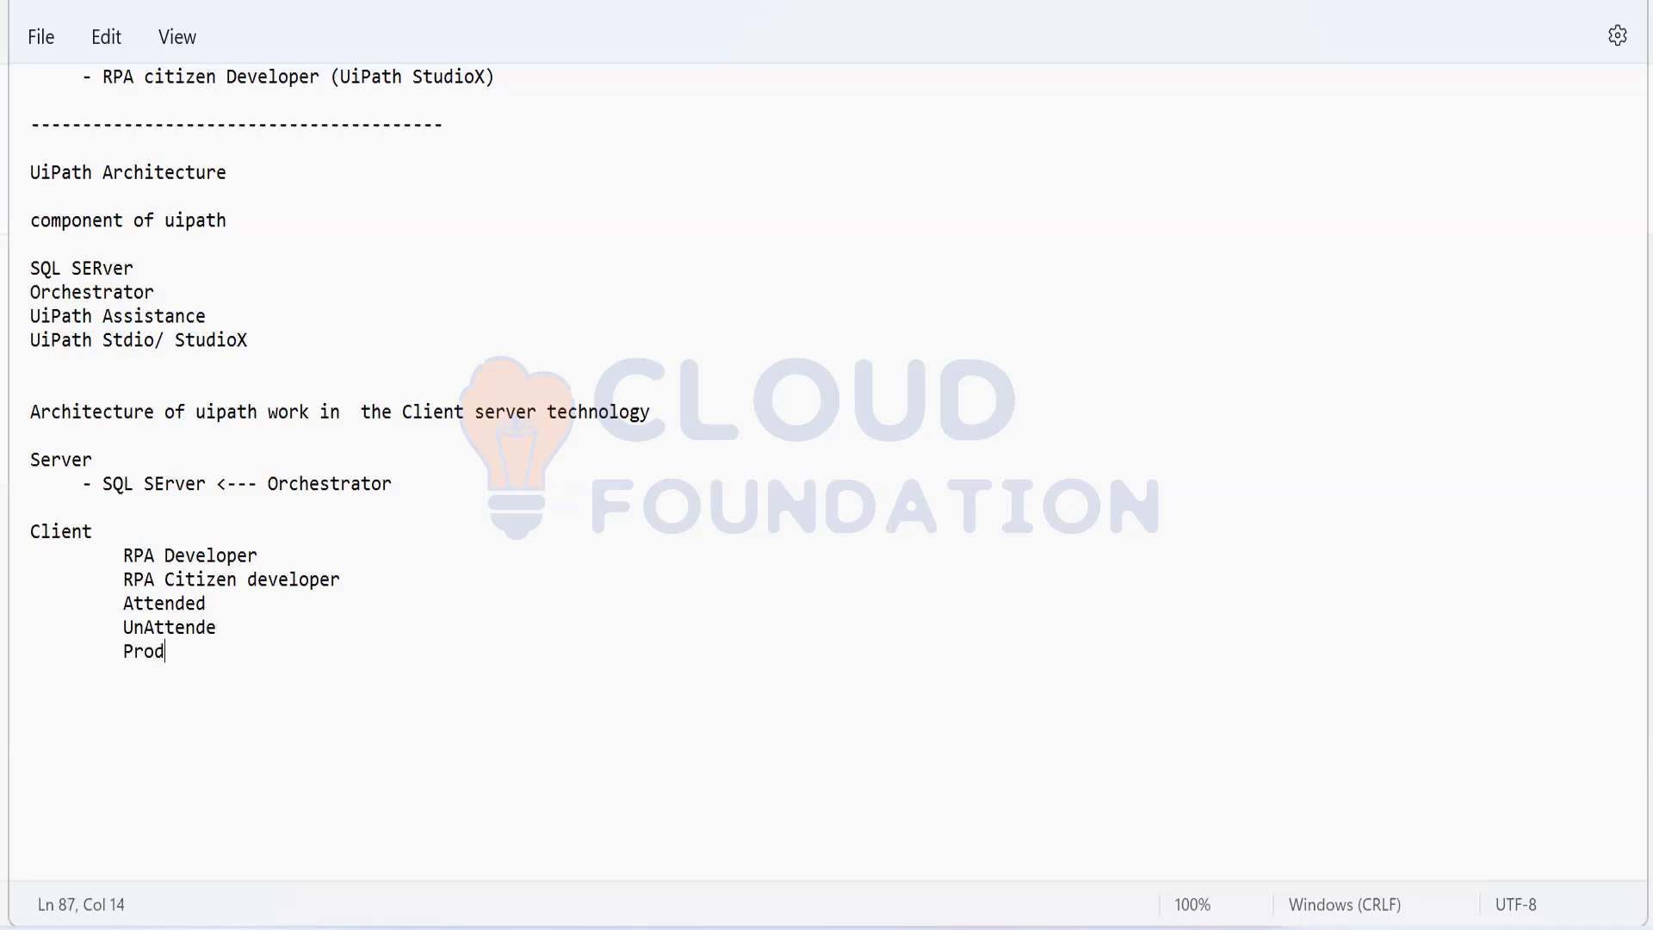
pyautogui.press('BackSpace')
pyautogui.press('BackSpace')
pyautogui.write('uction')
pyautogui.press('Return')
# - Extend the RPA Developer entry in the Client list with "- technical developer (Studio)"
pyautogui.click(296, 547)
pyautogui.write('- techn')
pyautogui.write('ical developer')
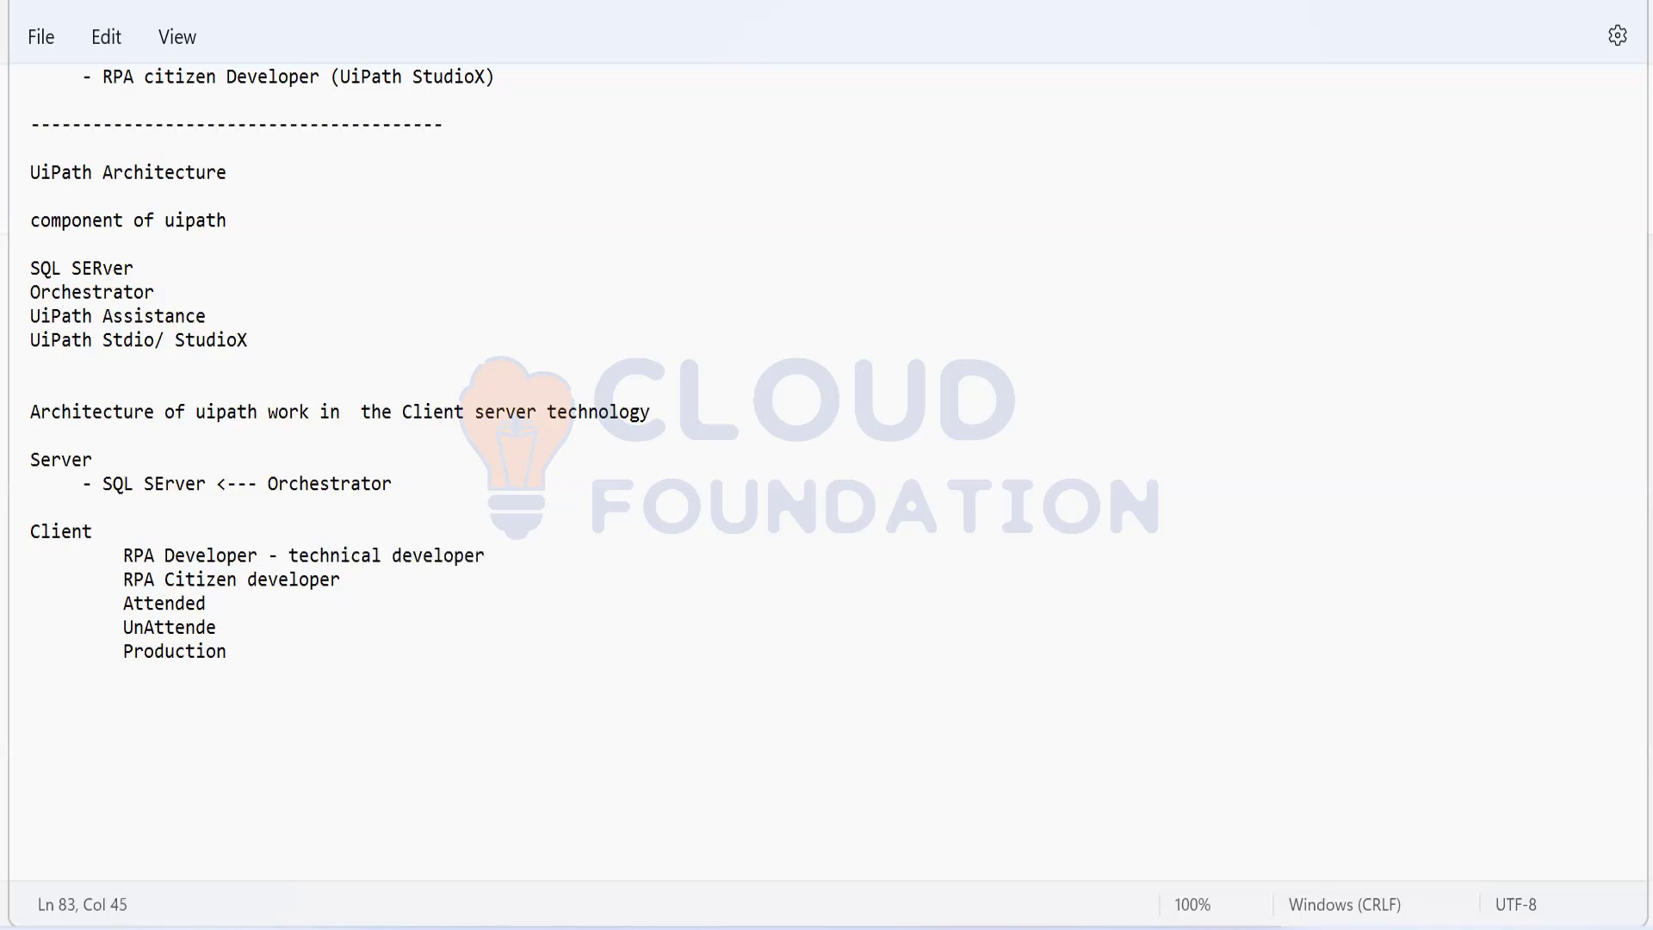
pyautogui.click(341, 580)
pyautogui.click(508, 552)
pyautogui.press('BackSpace')
pyautogui.write('r  (Studio)')
# - Append "(StudioX)" to the RPA Citizen developer entry and highlight both developer lines
pyautogui.press('Down')
pyautogui.write('(StudioX')
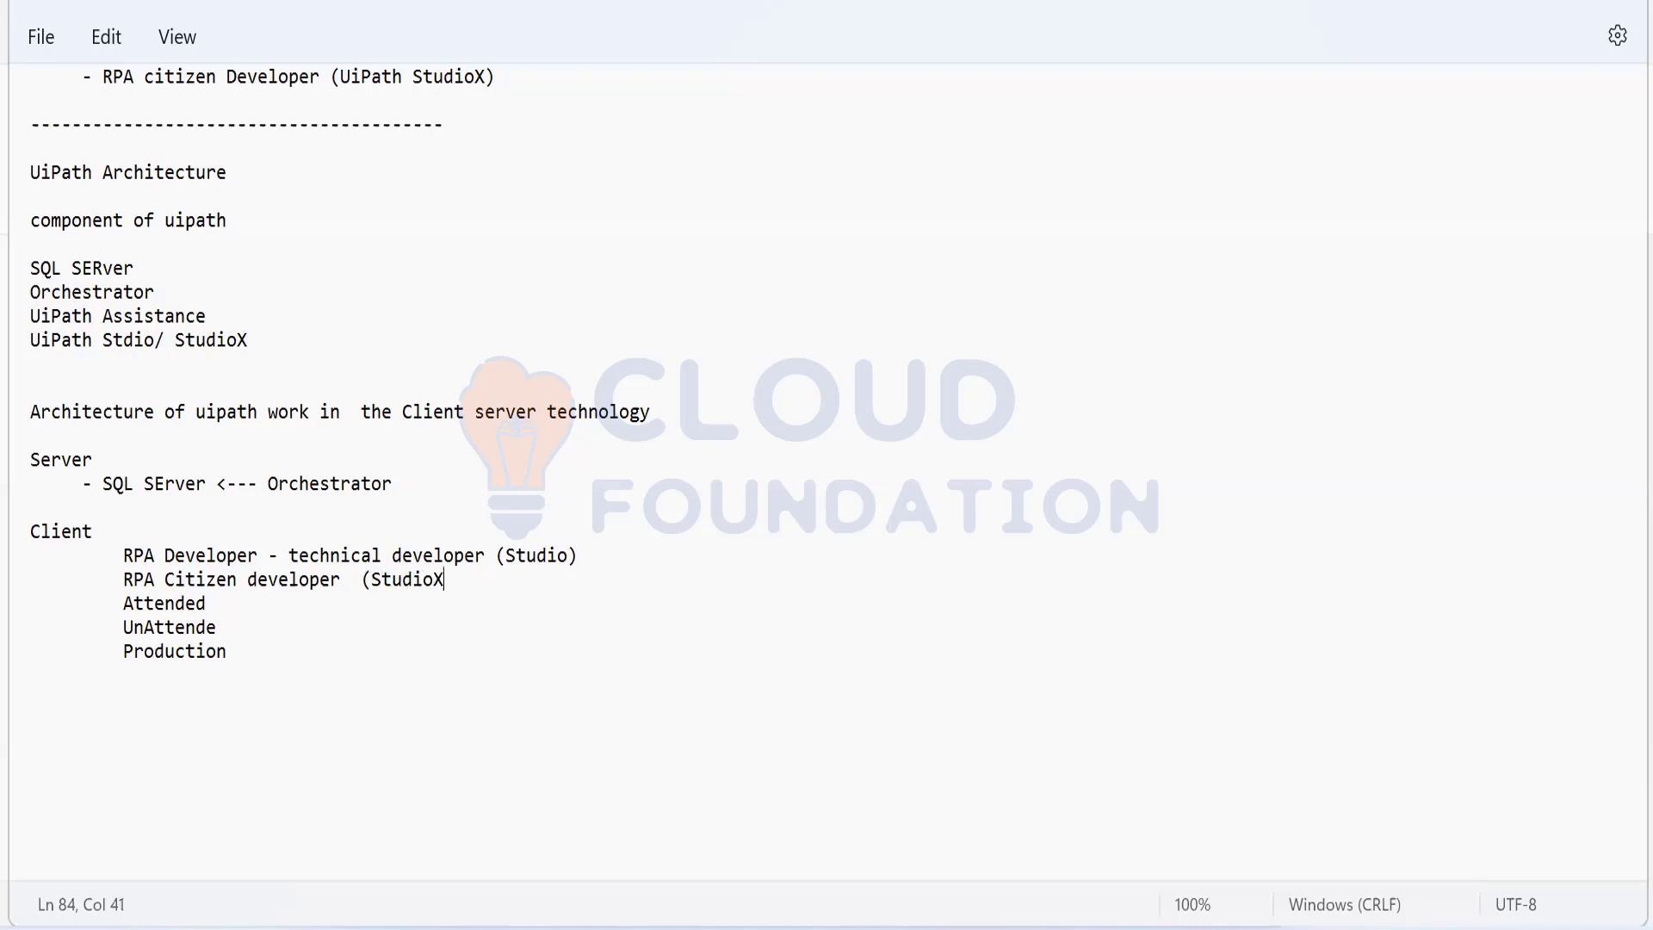
pyautogui.write(')')
pyautogui.moveTo(115, 546); pyautogui.dragTo(476, 583)
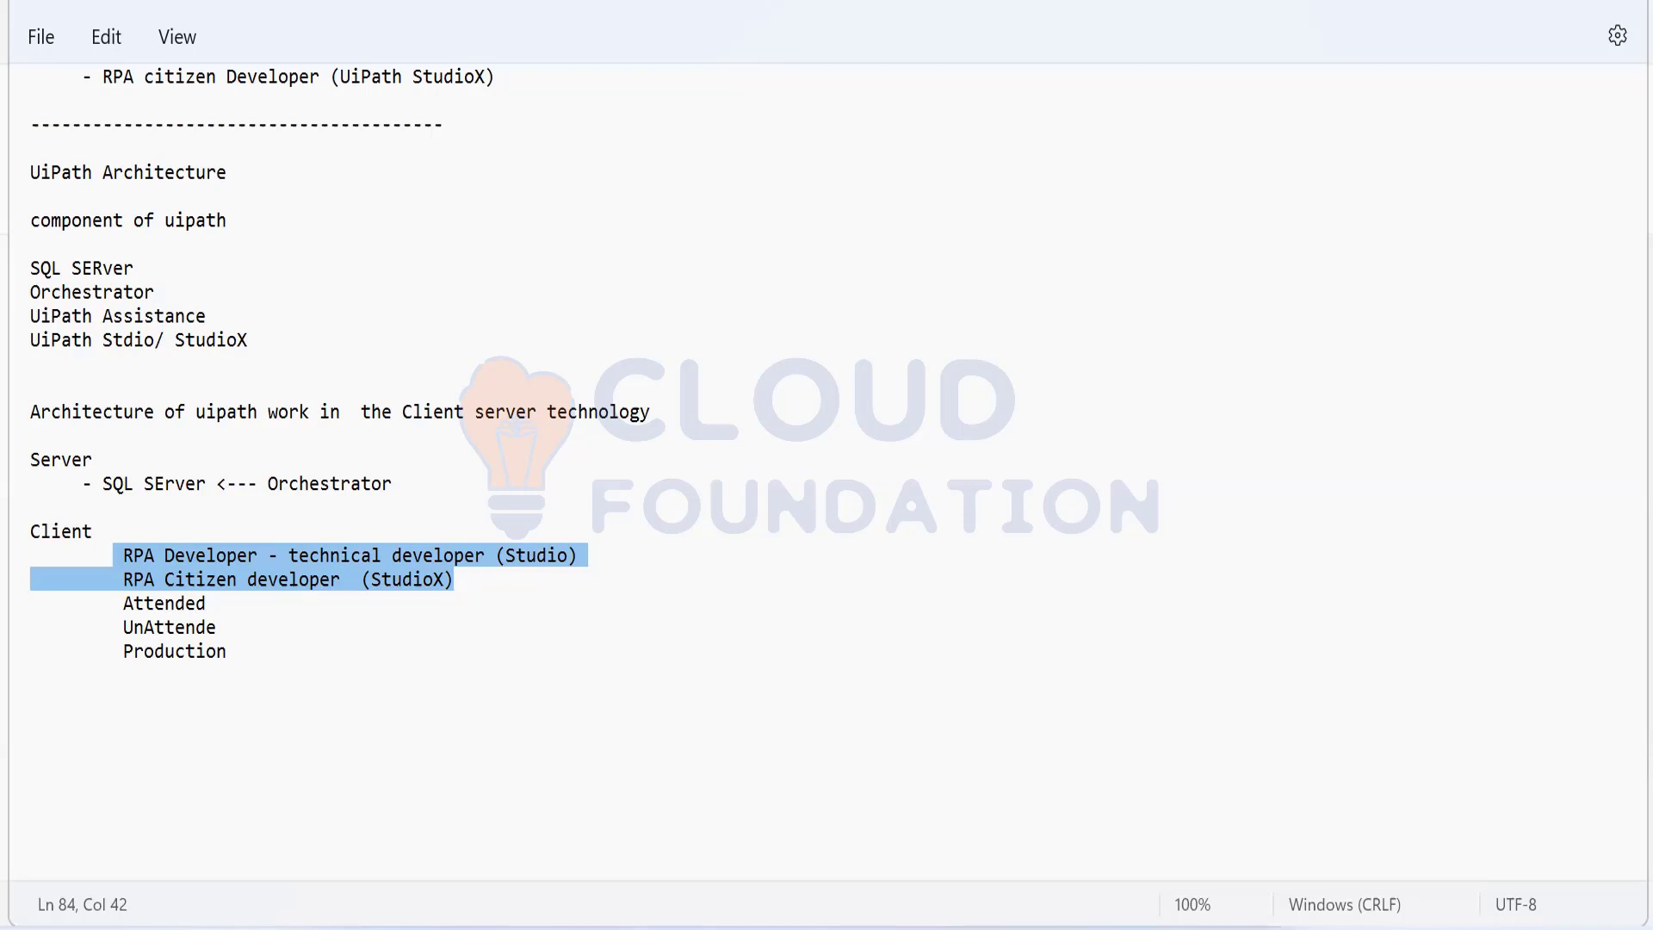
# - Return to the Paint diagram and add a name label beside the upper and the lower client rectangle nearest the divider
pyautogui.hotkey('alt', 'Tab')
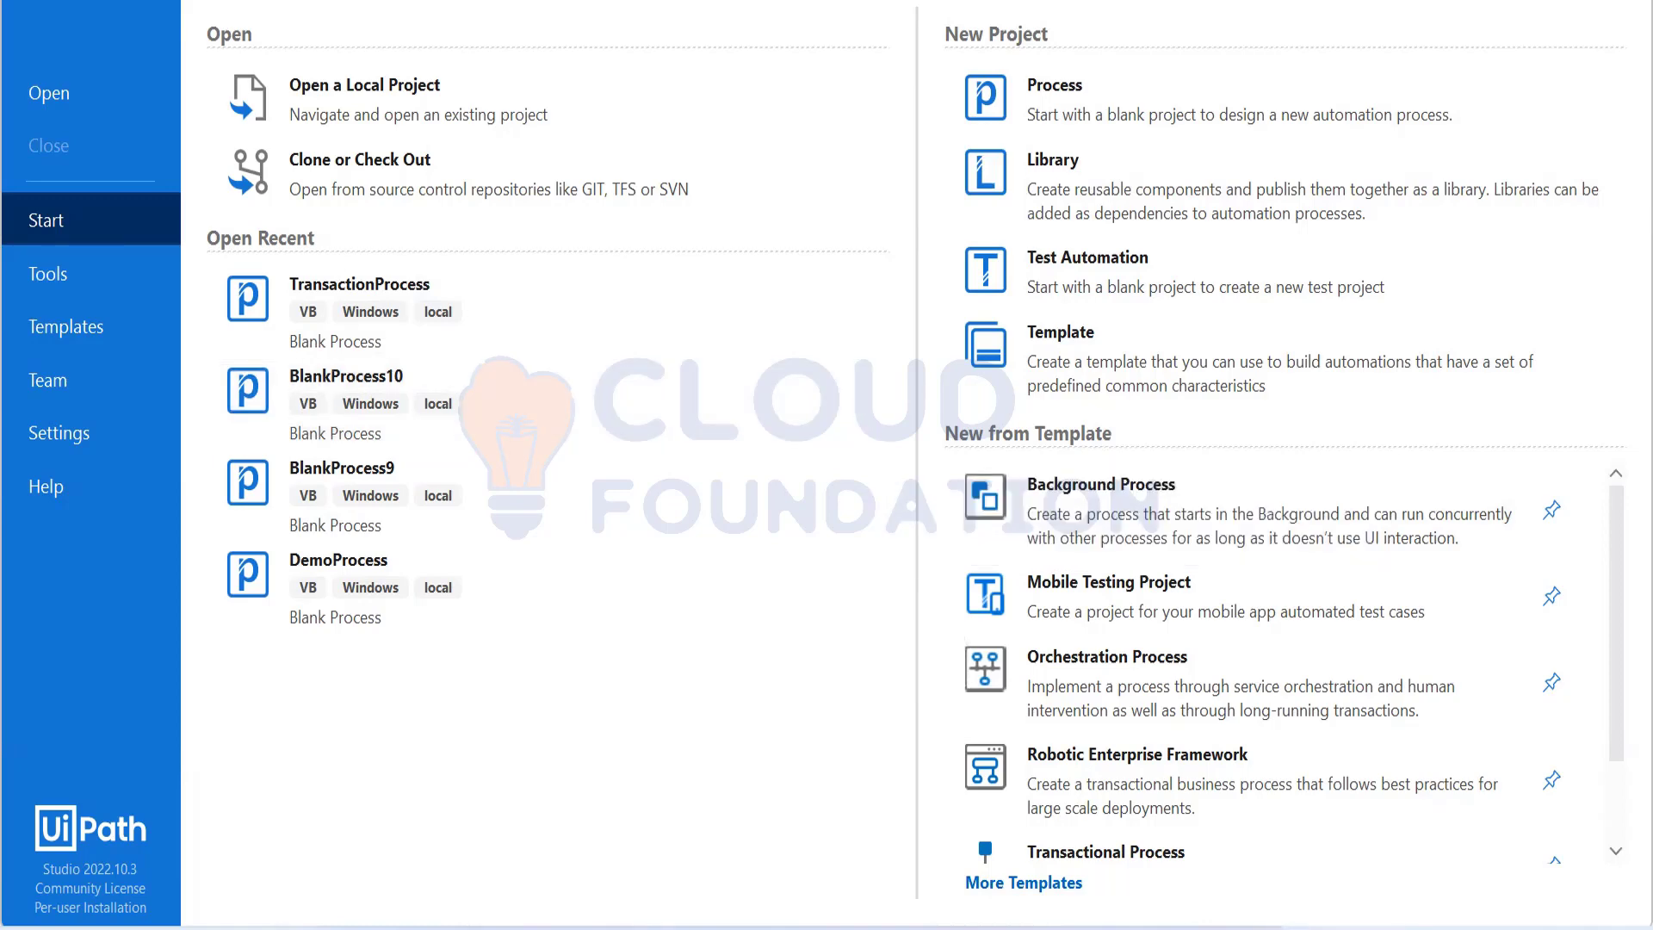
pyautogui.hotkey('alt', 'Tab')
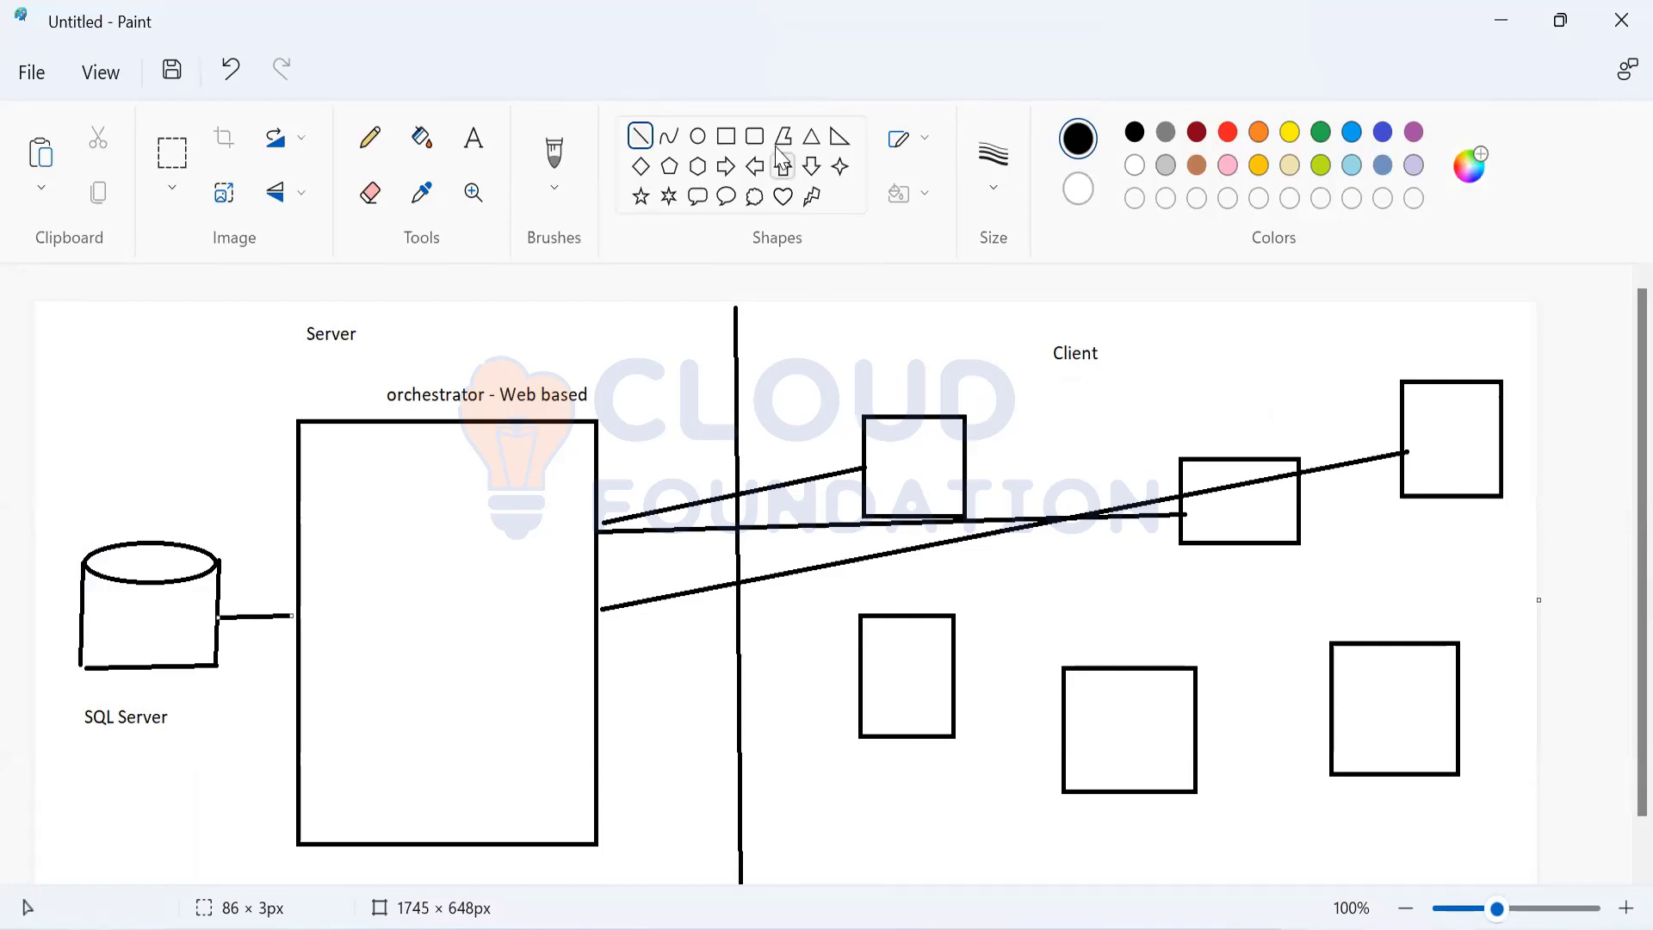
pyautogui.click(473, 137)
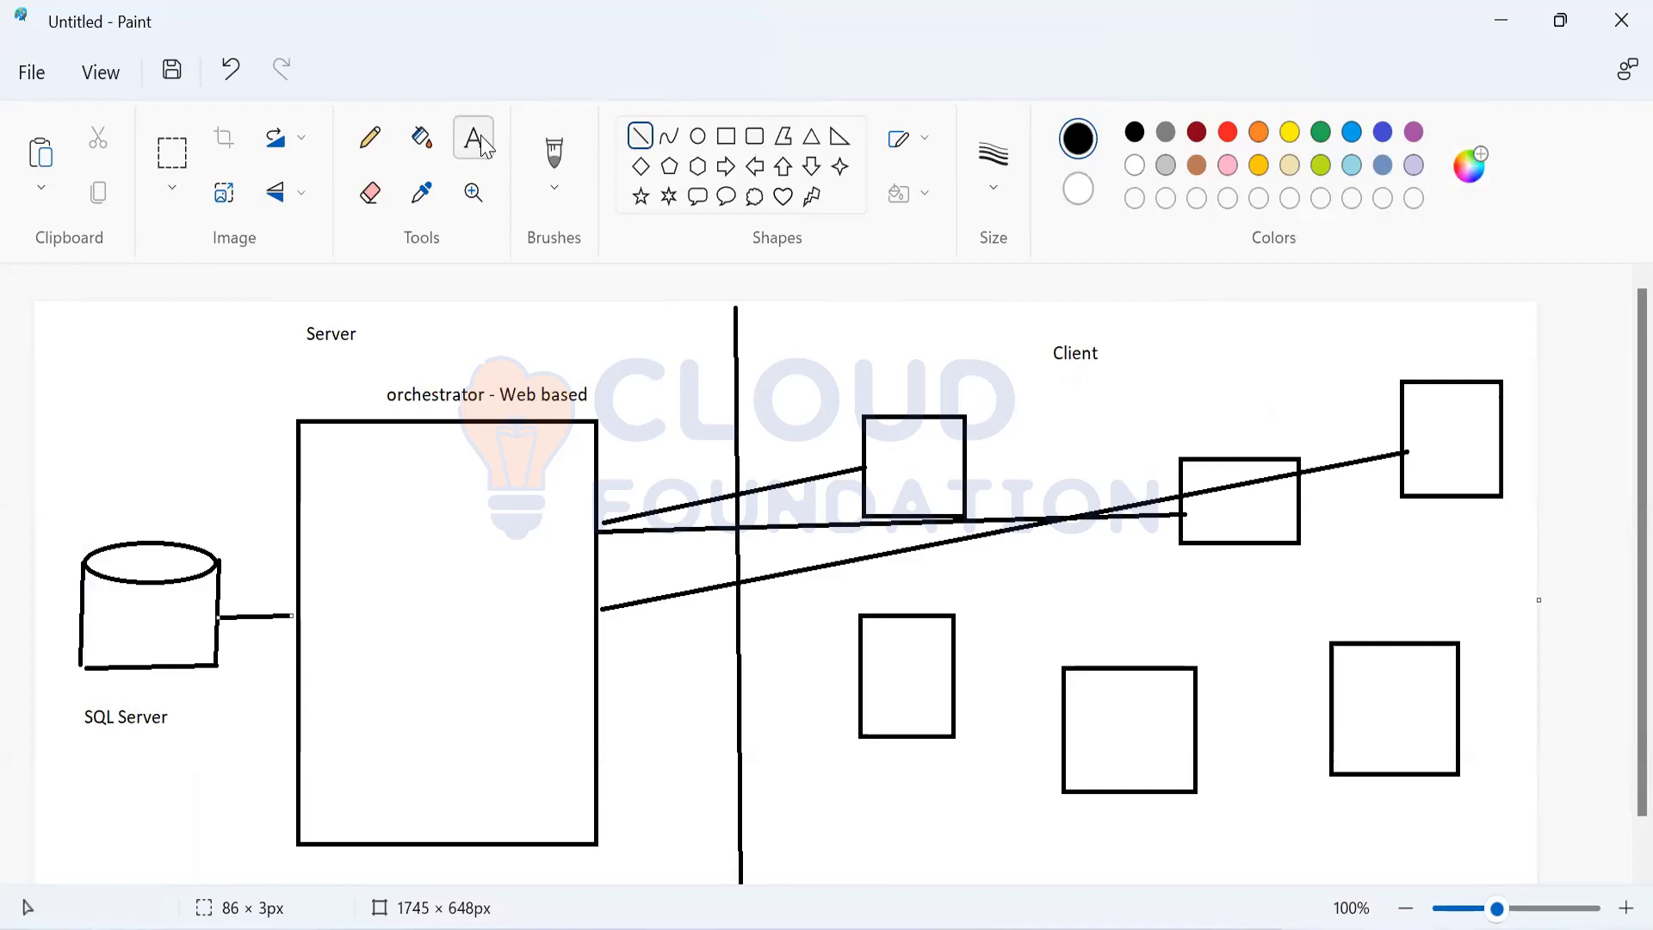
pyautogui.click(1003, 451)
pyautogui.write('Robot')
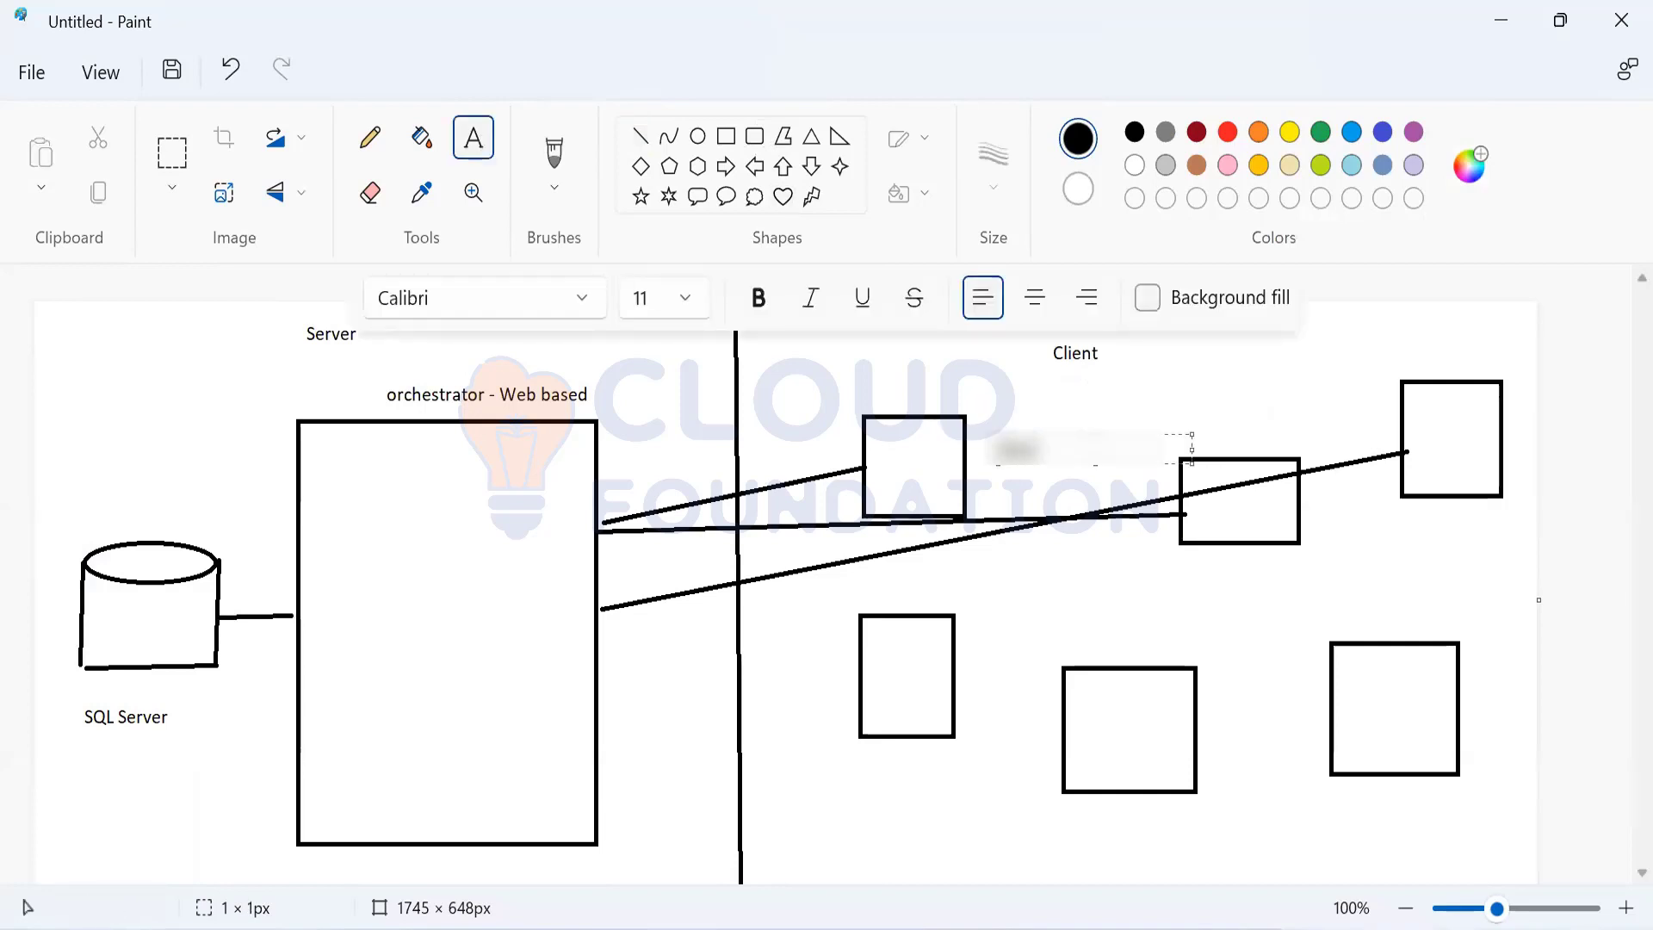
pyautogui.click(972, 637)
pyautogui.write('Ramesh')
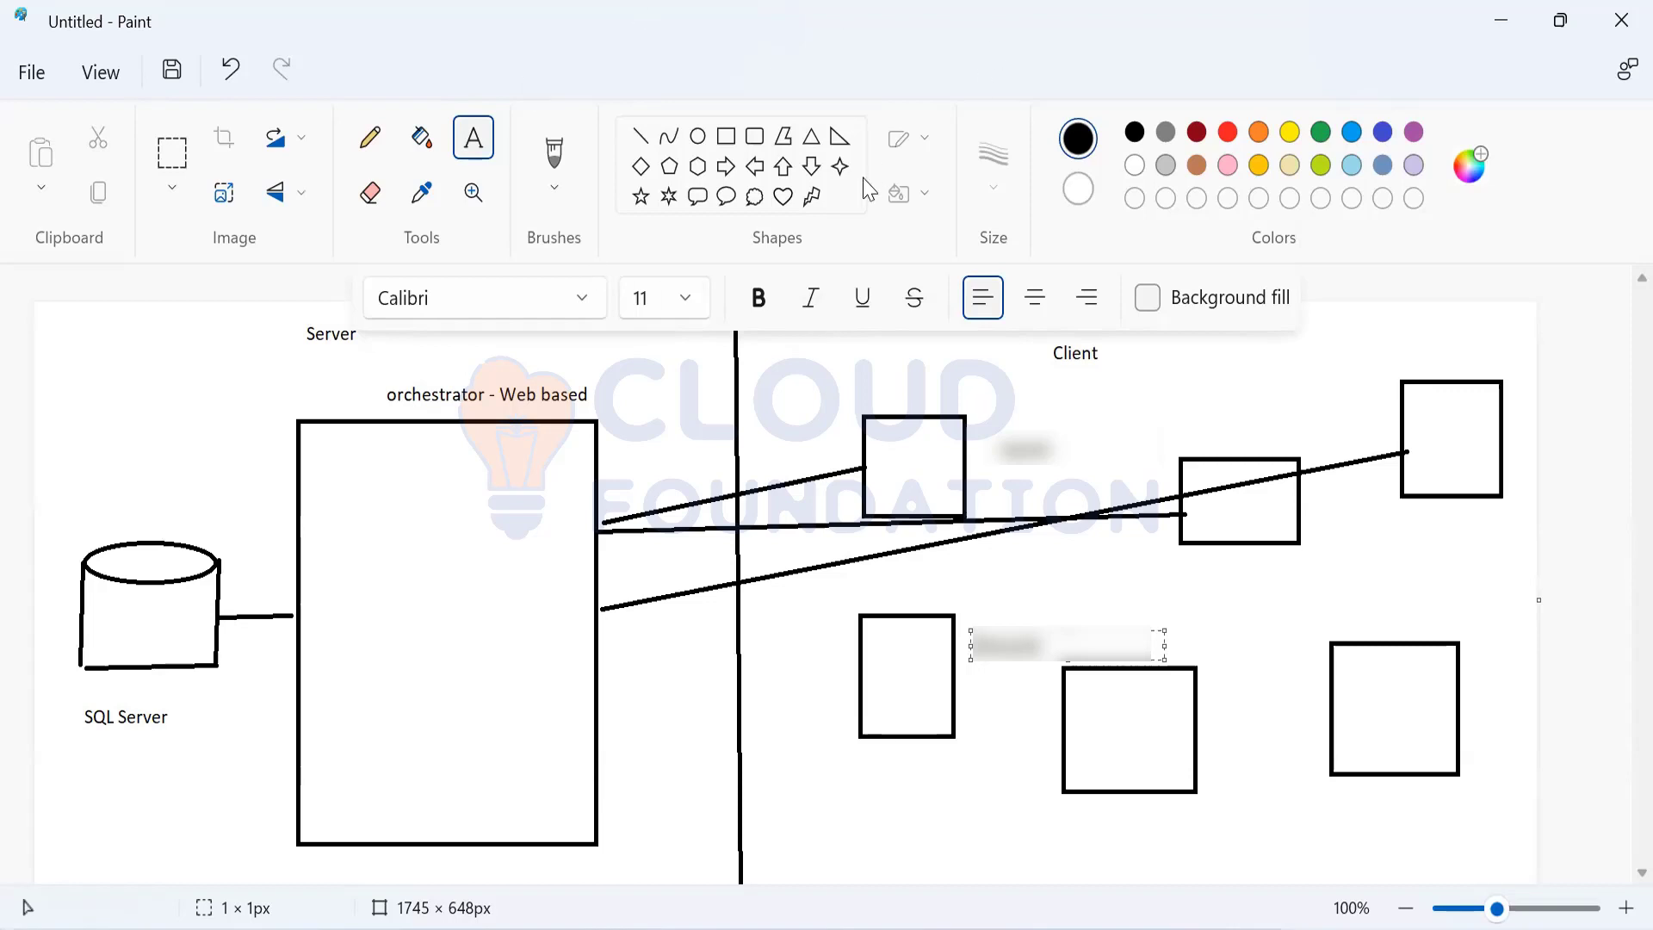
pyautogui.click(371, 141)
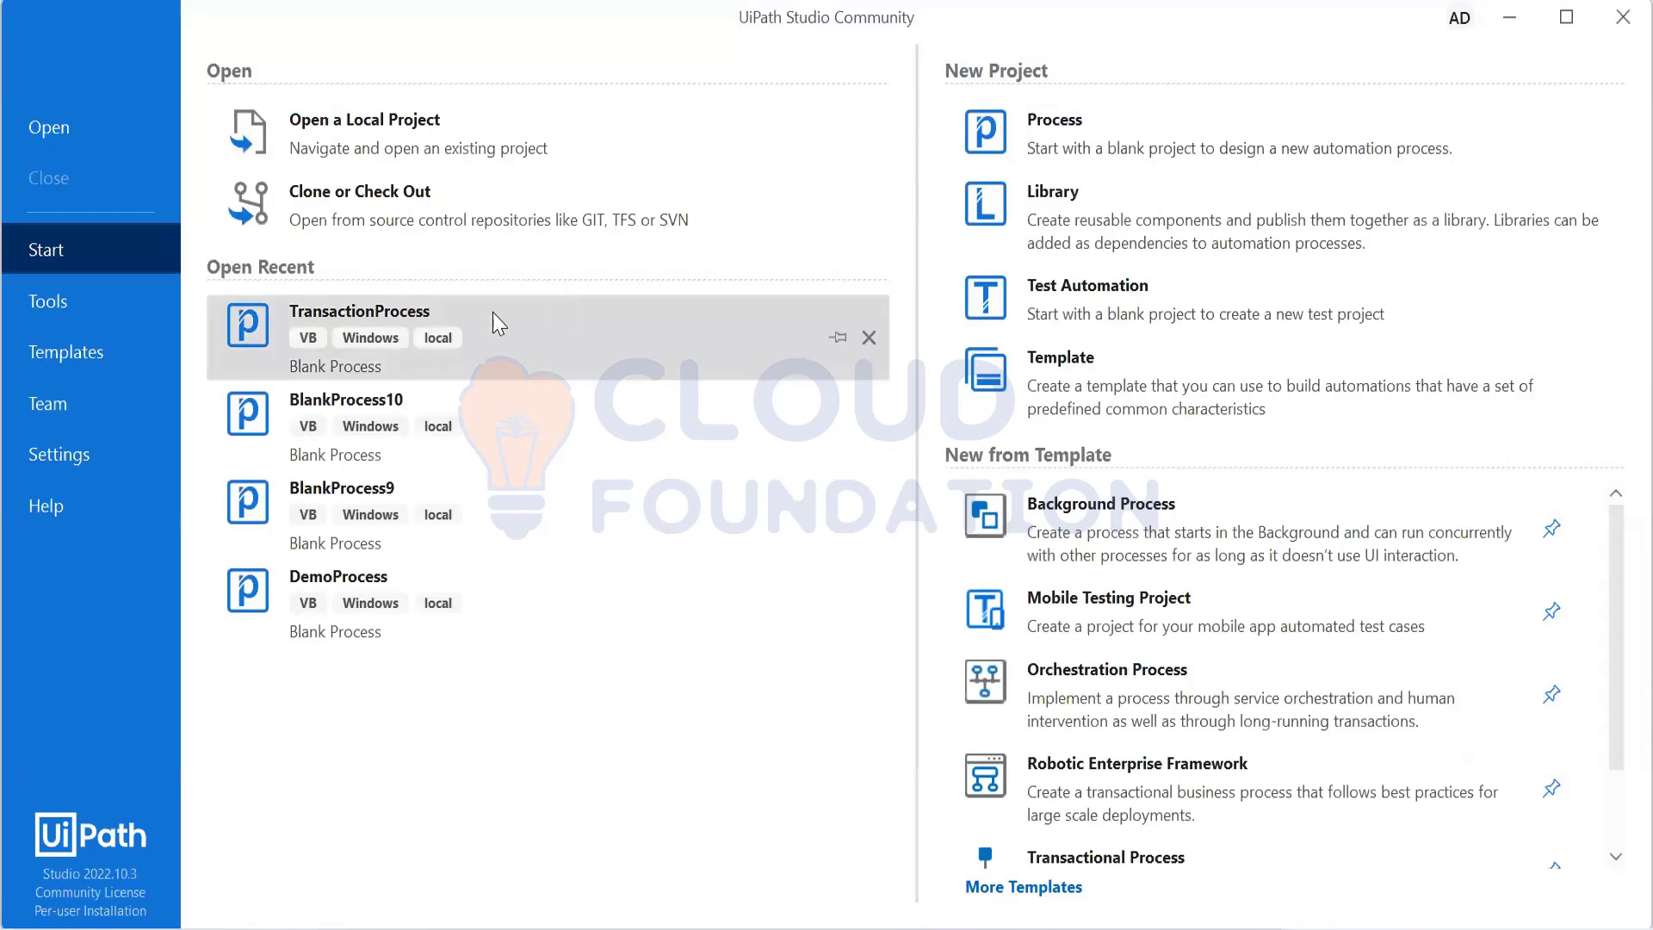
# - Open the recent TransactionProcess project and walk through its publish settings with Orchestrator Tenant Processes Feed as target, closing them without publishing
pyautogui.click(494, 316)
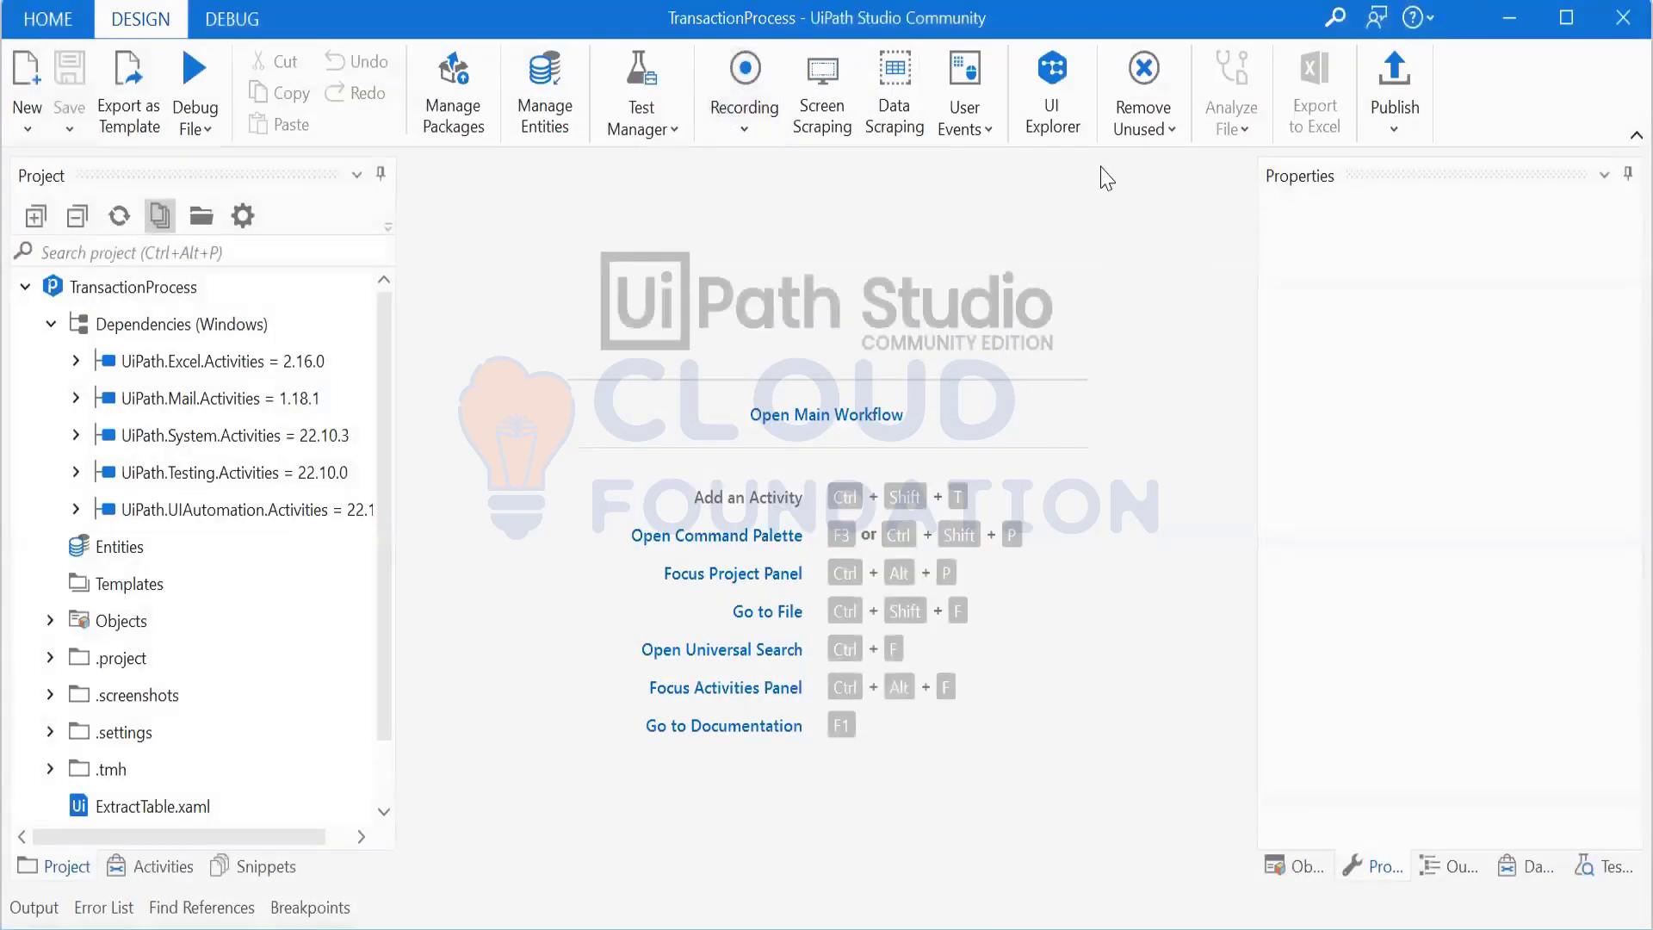
pyautogui.click(1389, 91)
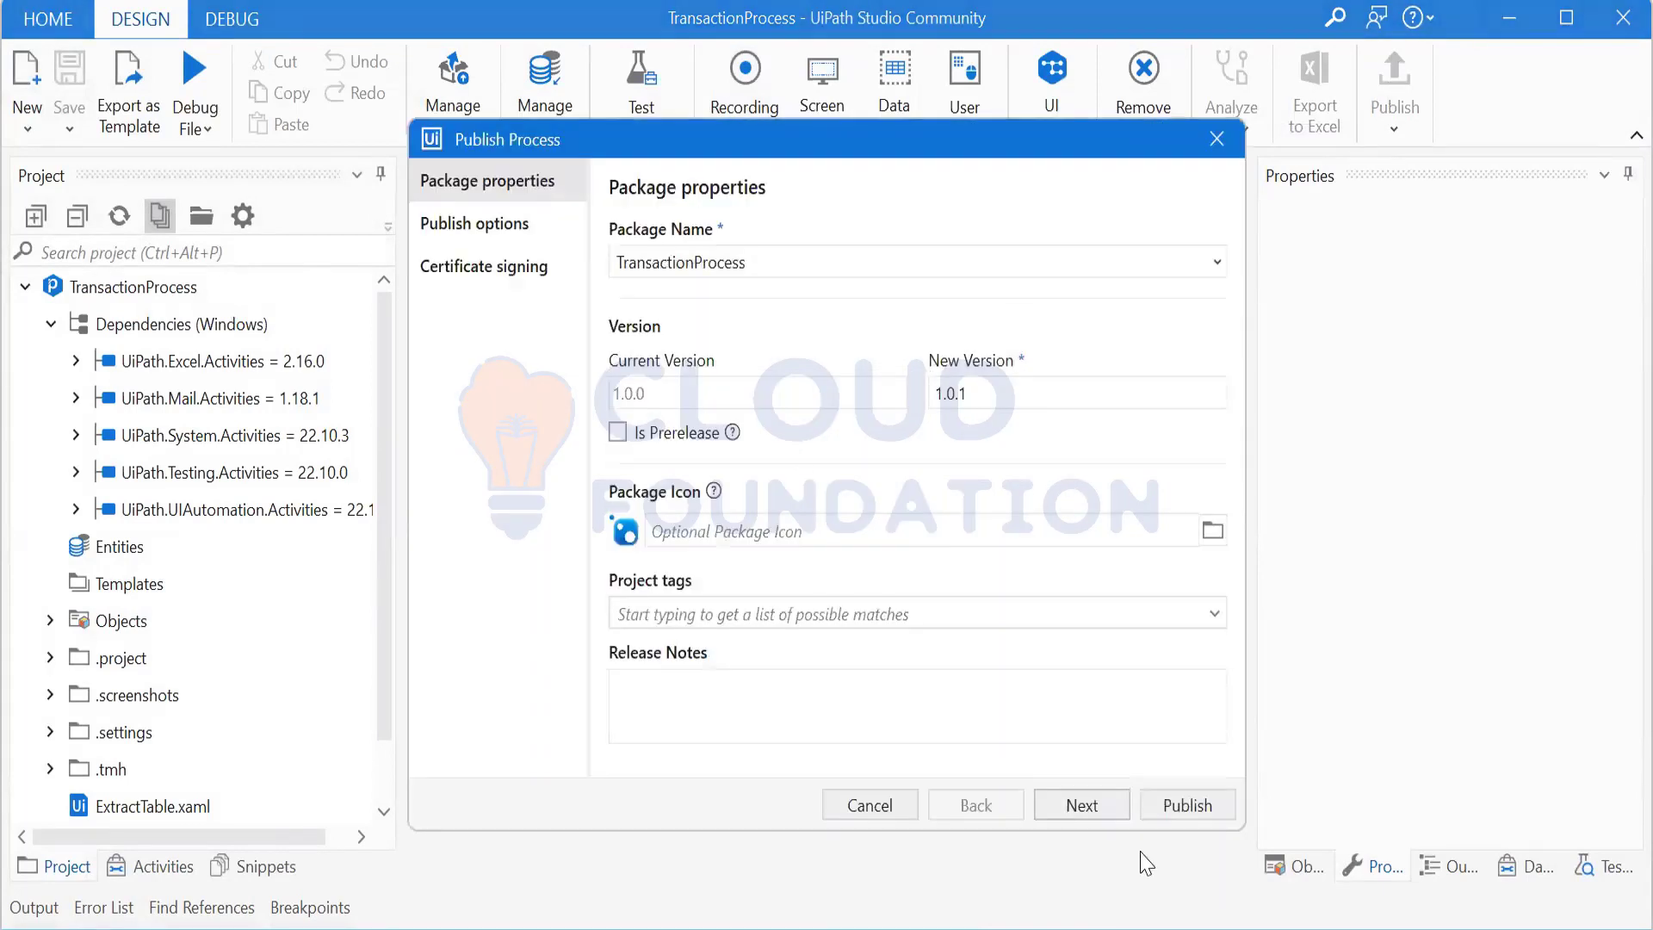
pyautogui.click(1093, 818)
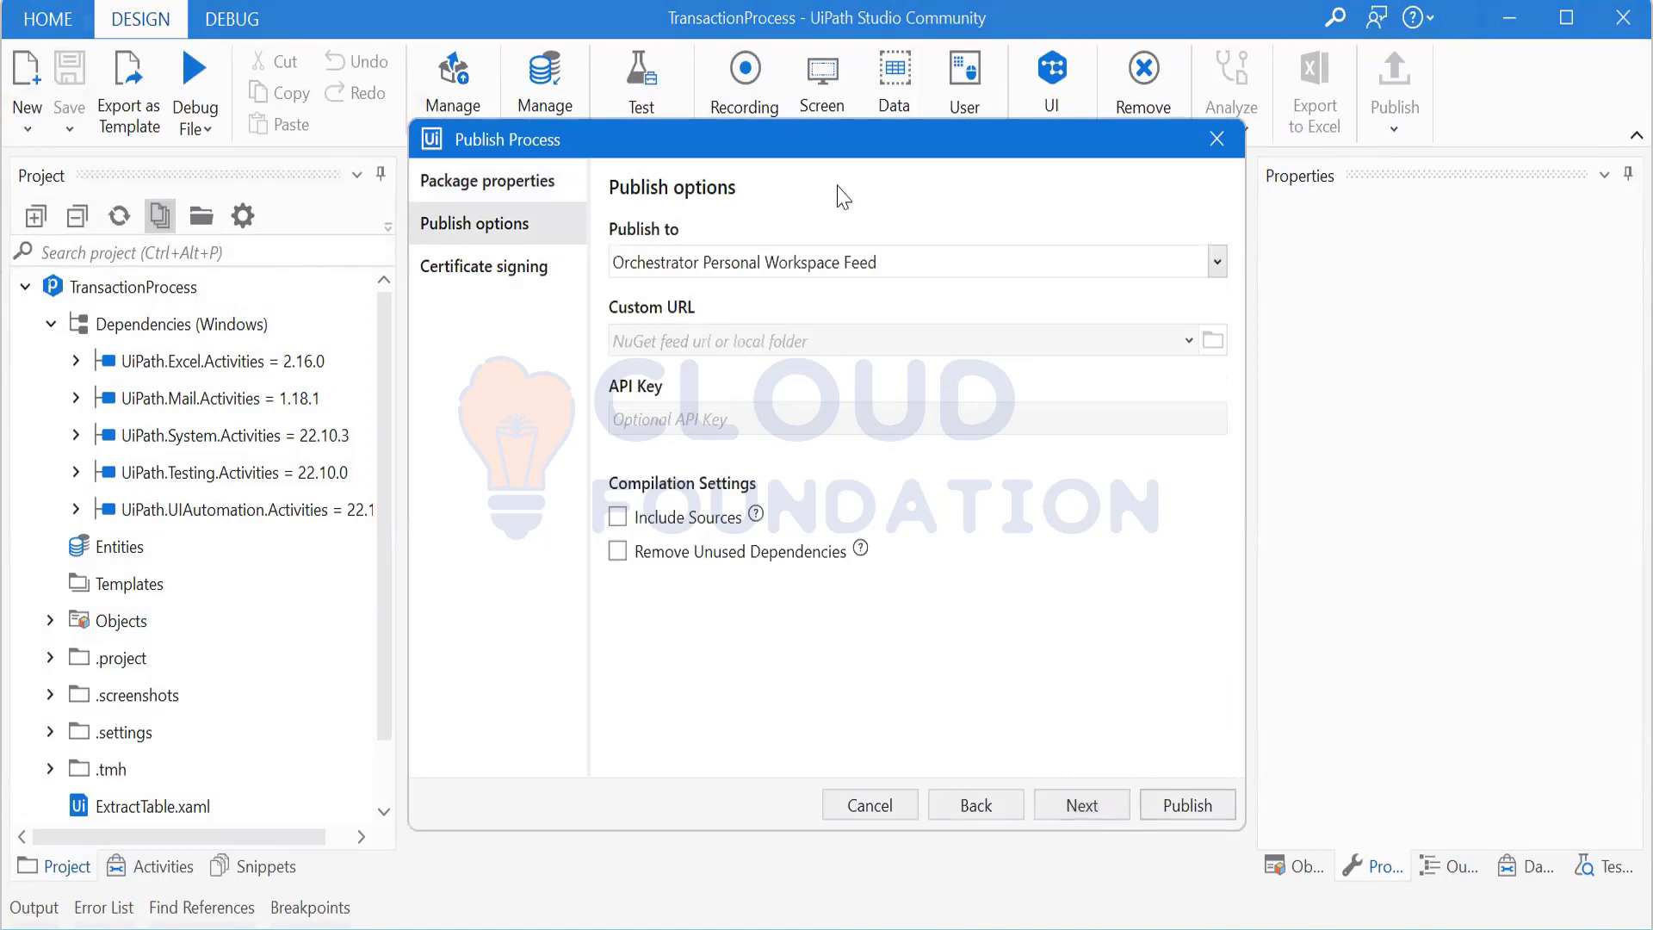
pyautogui.click(822, 271)
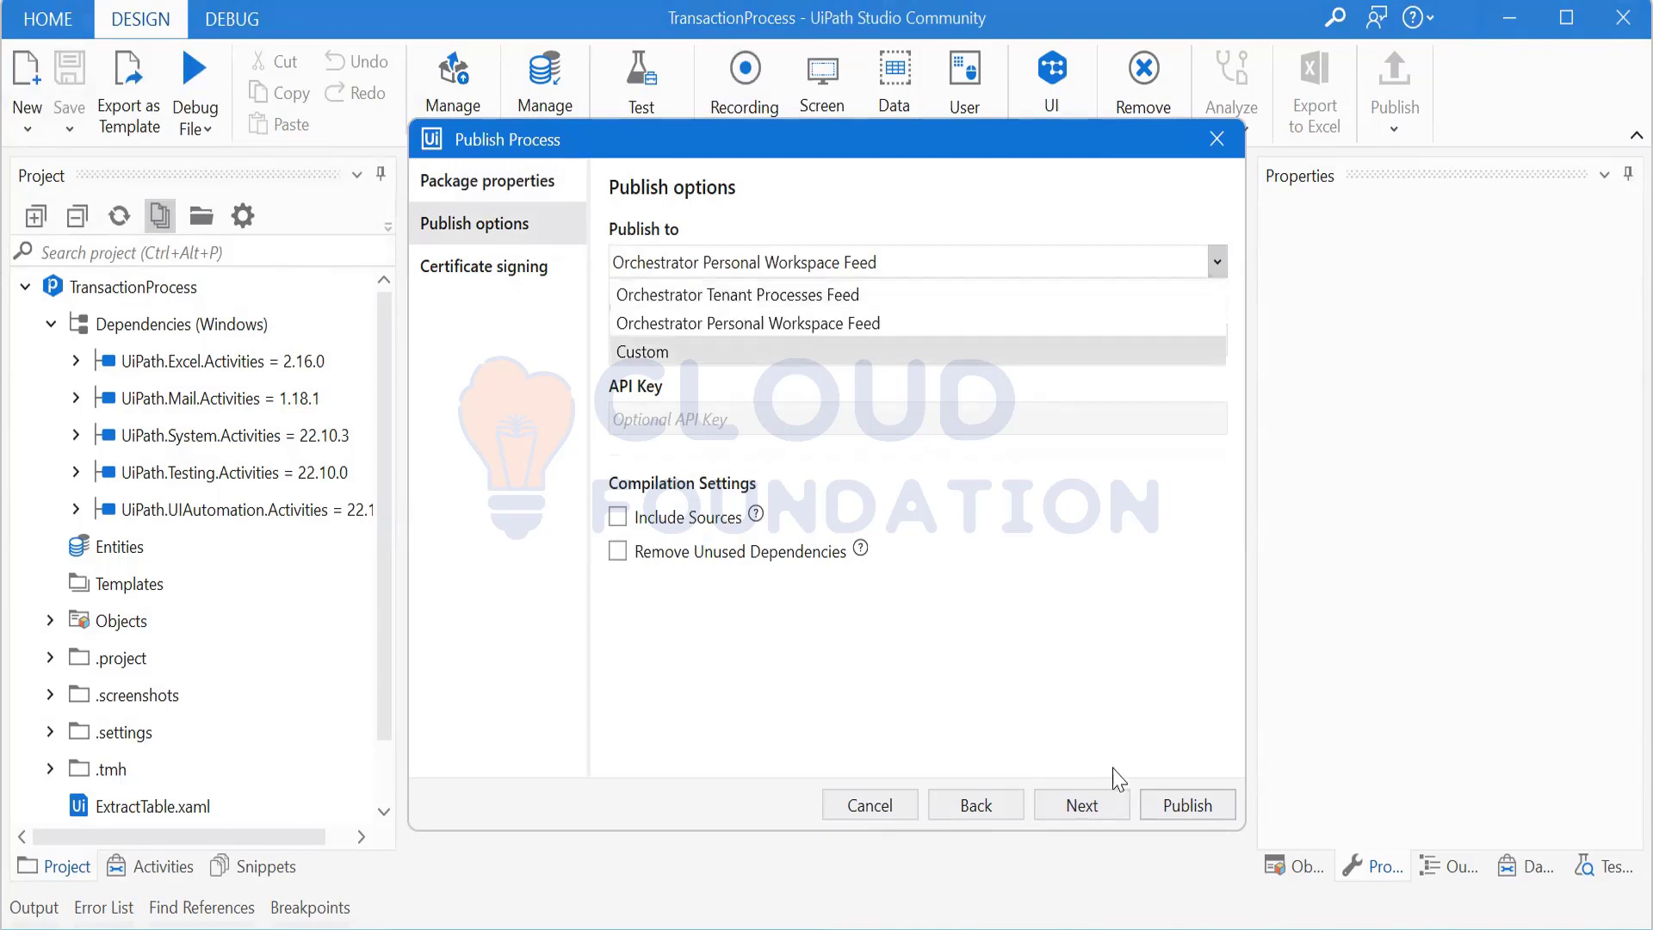
pyautogui.click(793, 297)
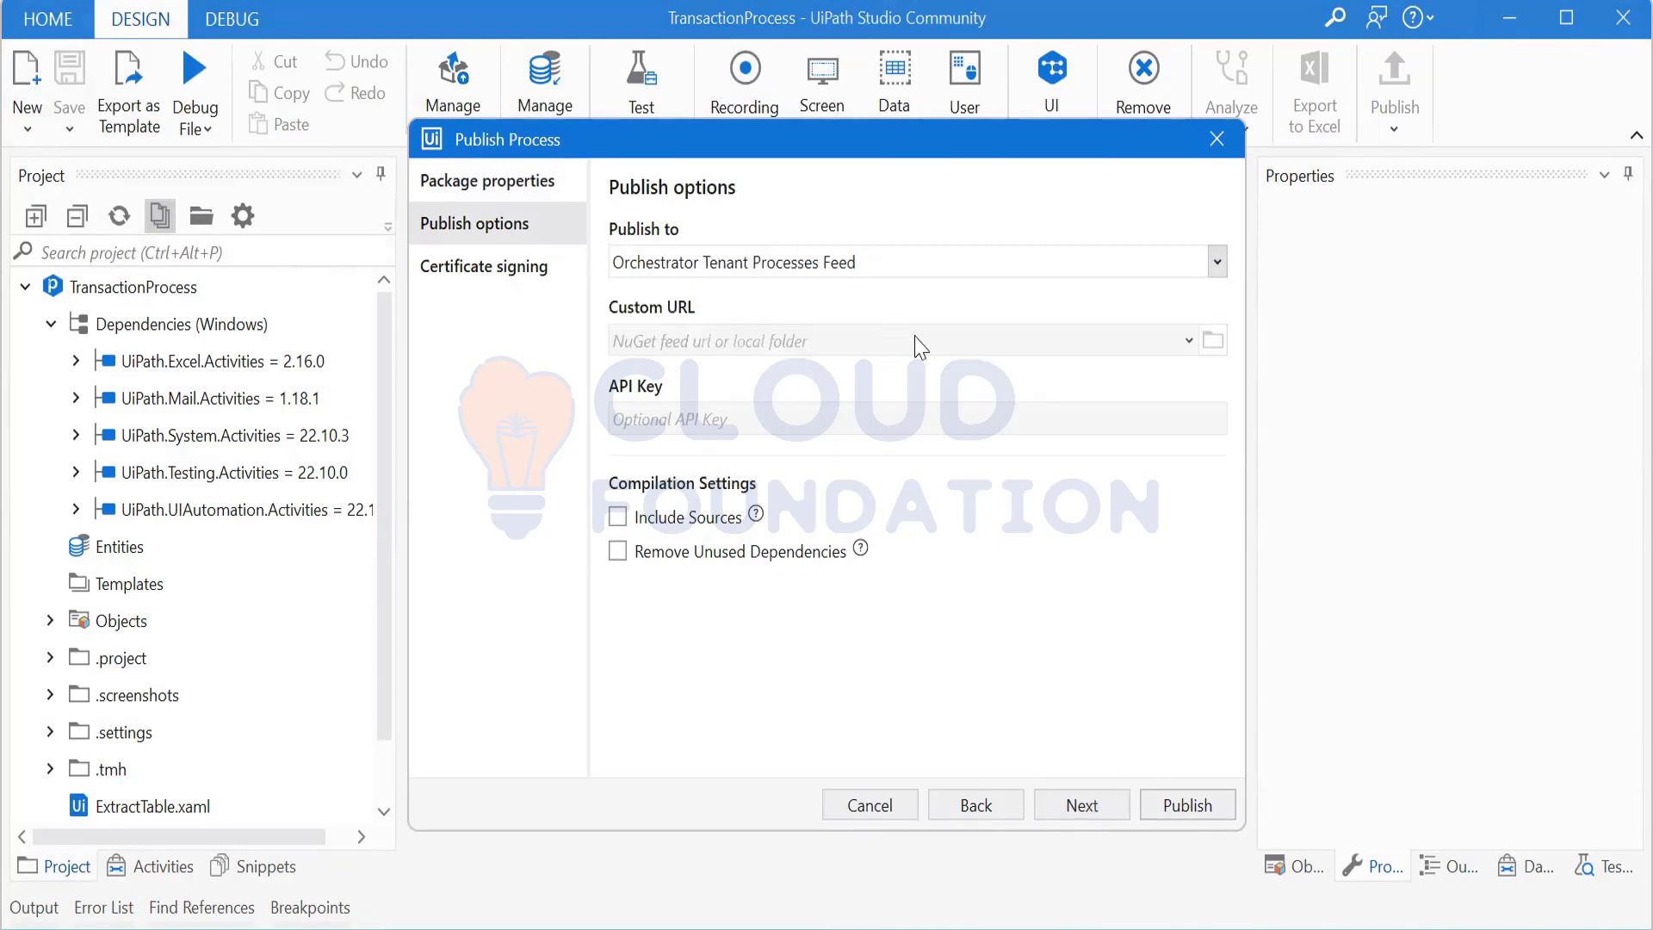
pyautogui.click(1087, 807)
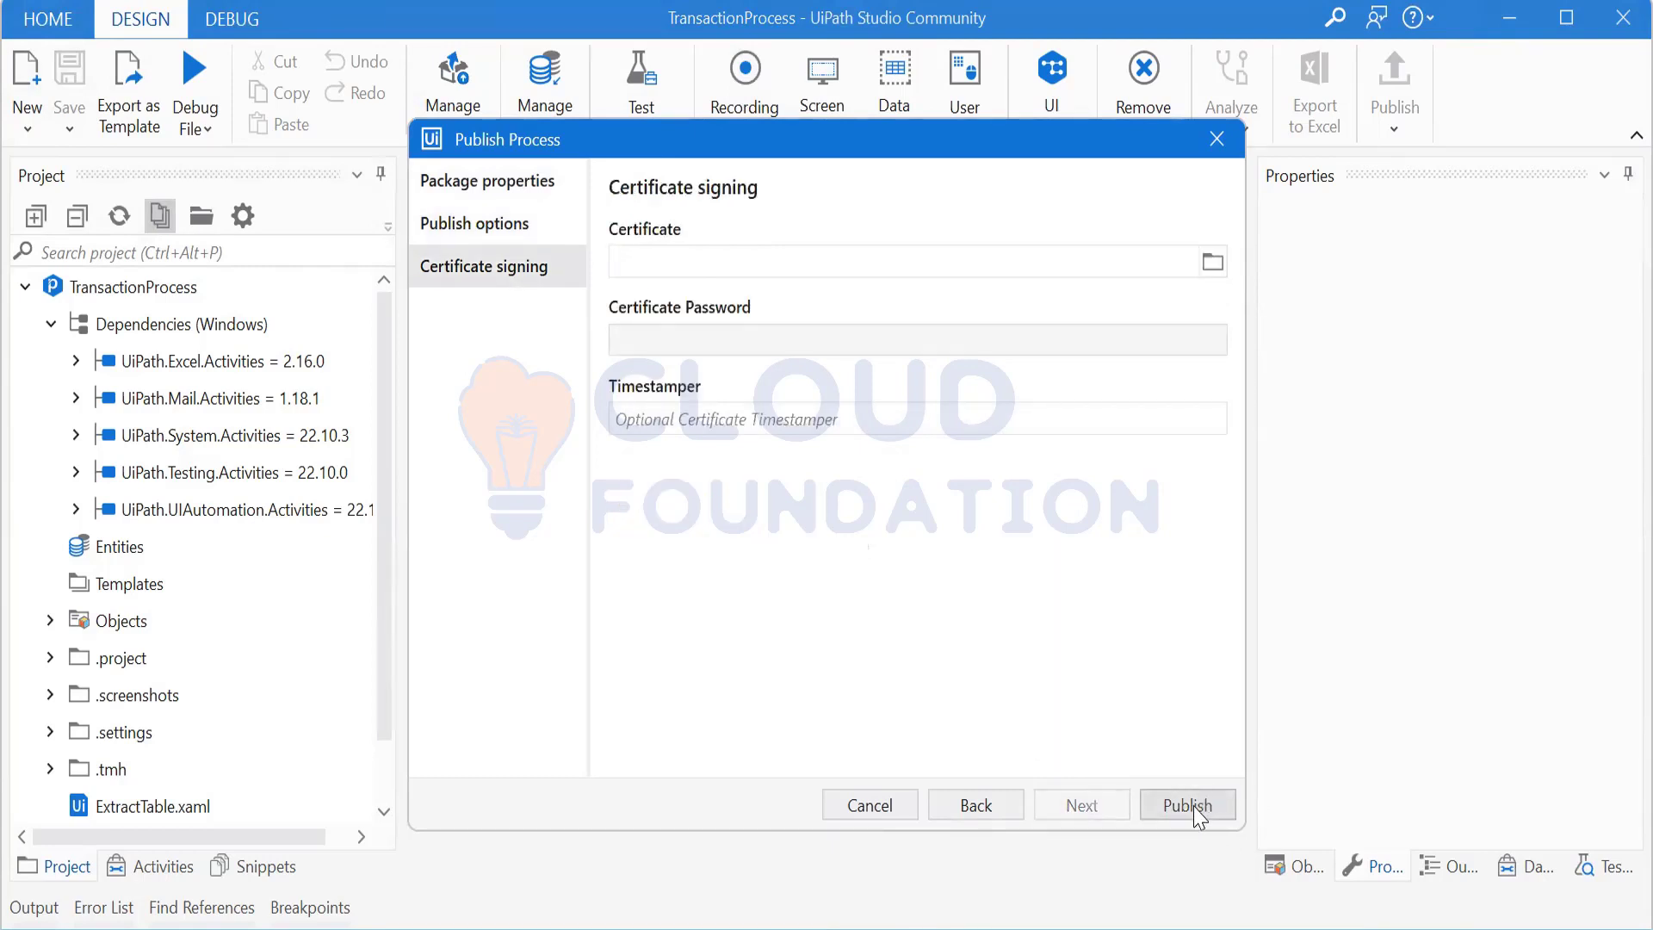
pyautogui.click(1217, 139)
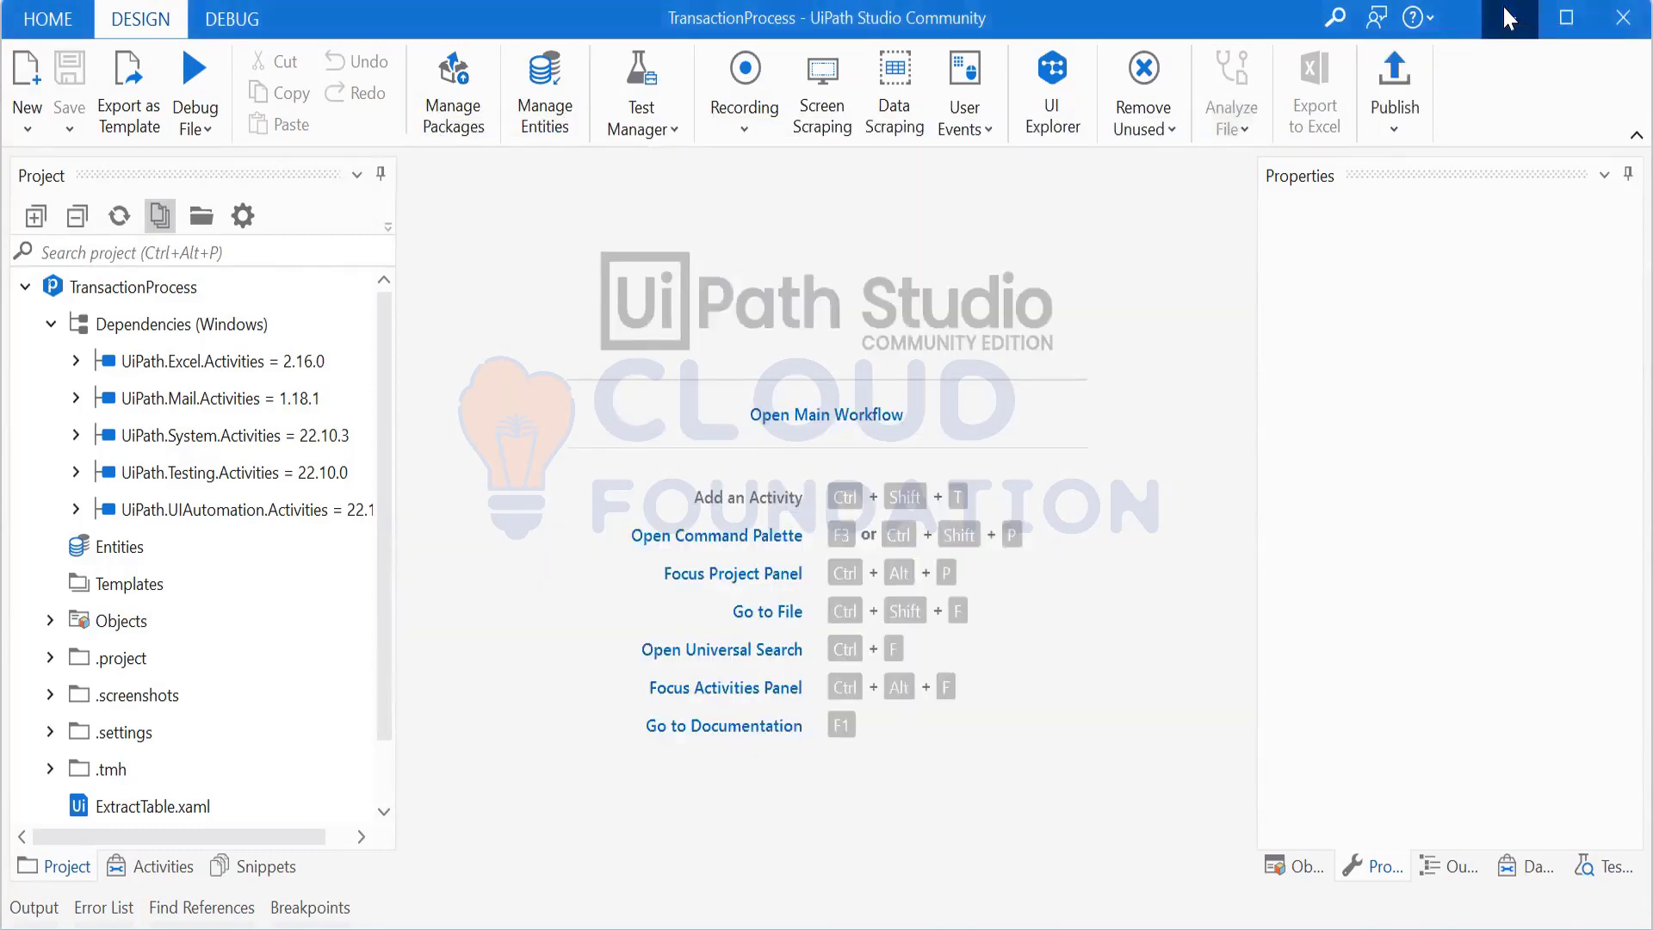
# - Switch to Orchestrator and look through the list of packages published at tenant level
pyautogui.click(1507, 17)
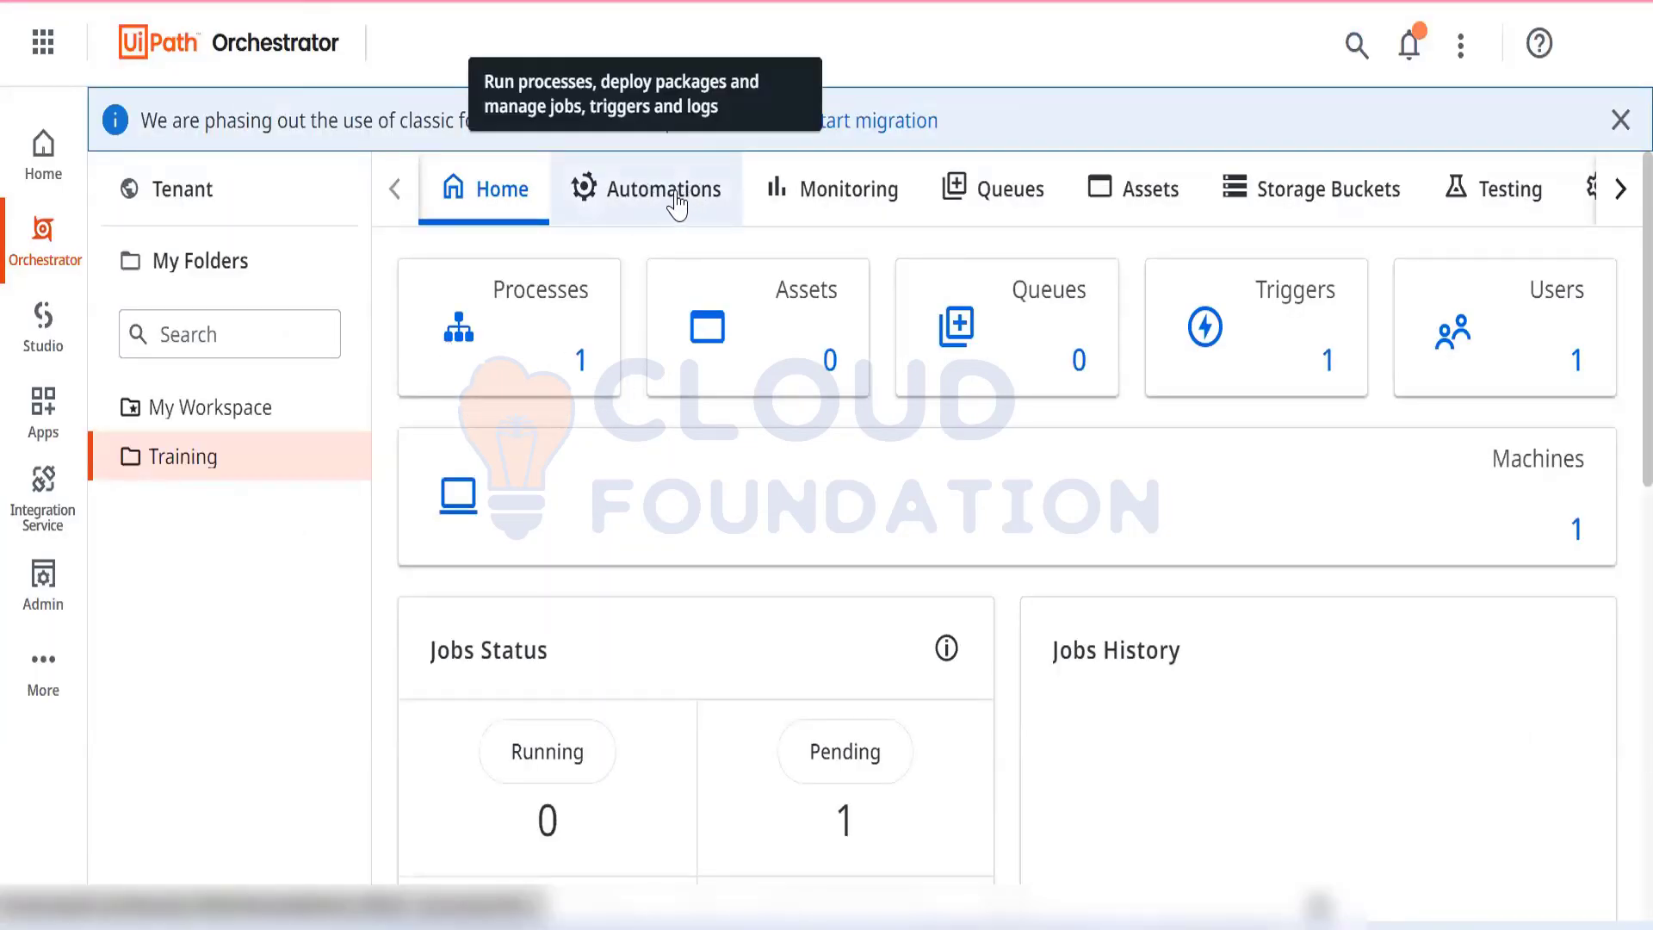
pyautogui.click(215, 205)
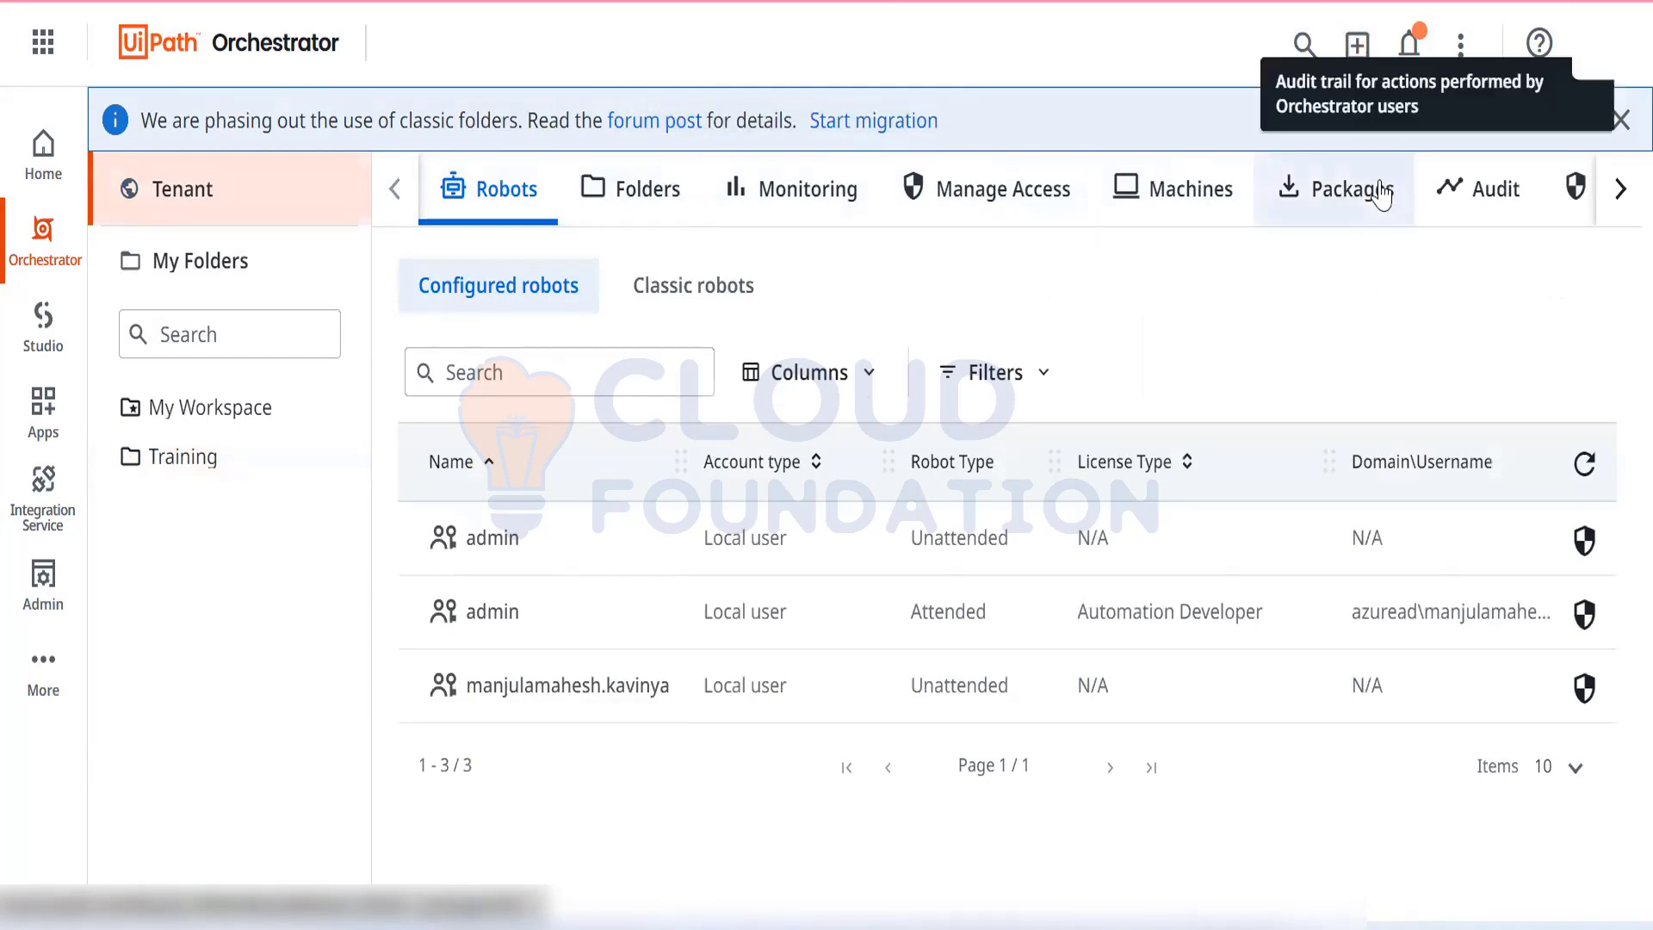
pyautogui.click(1350, 193)
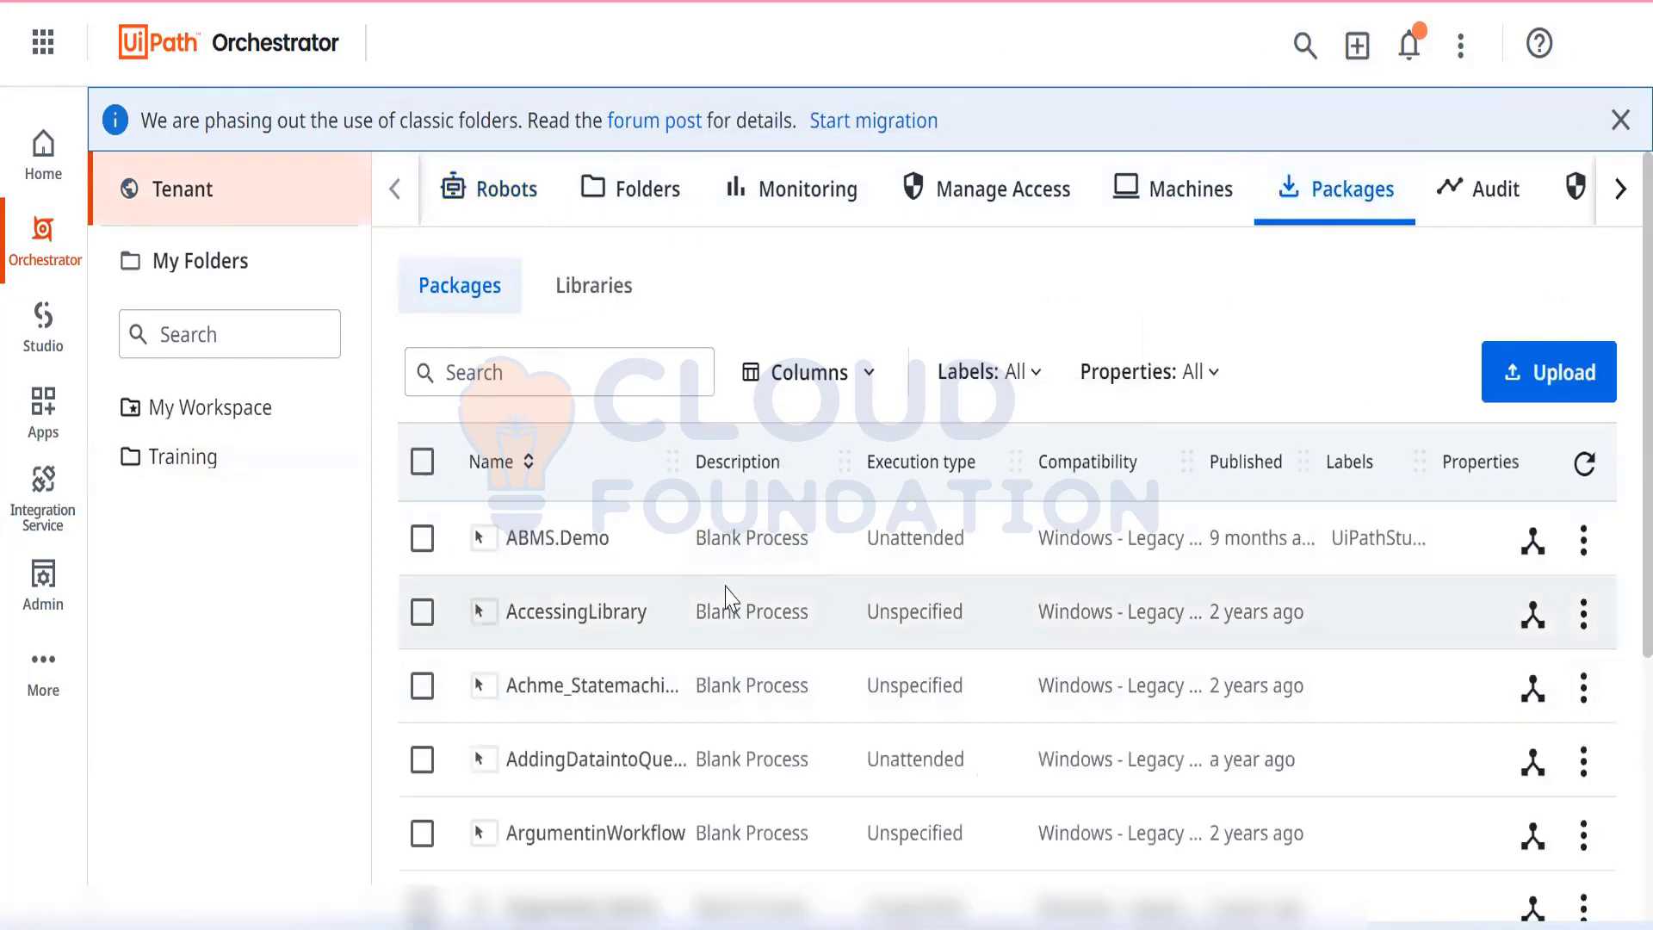
pyautogui.scroll(-5, 730, 595)
pyautogui.scroll(2, 730, 595)
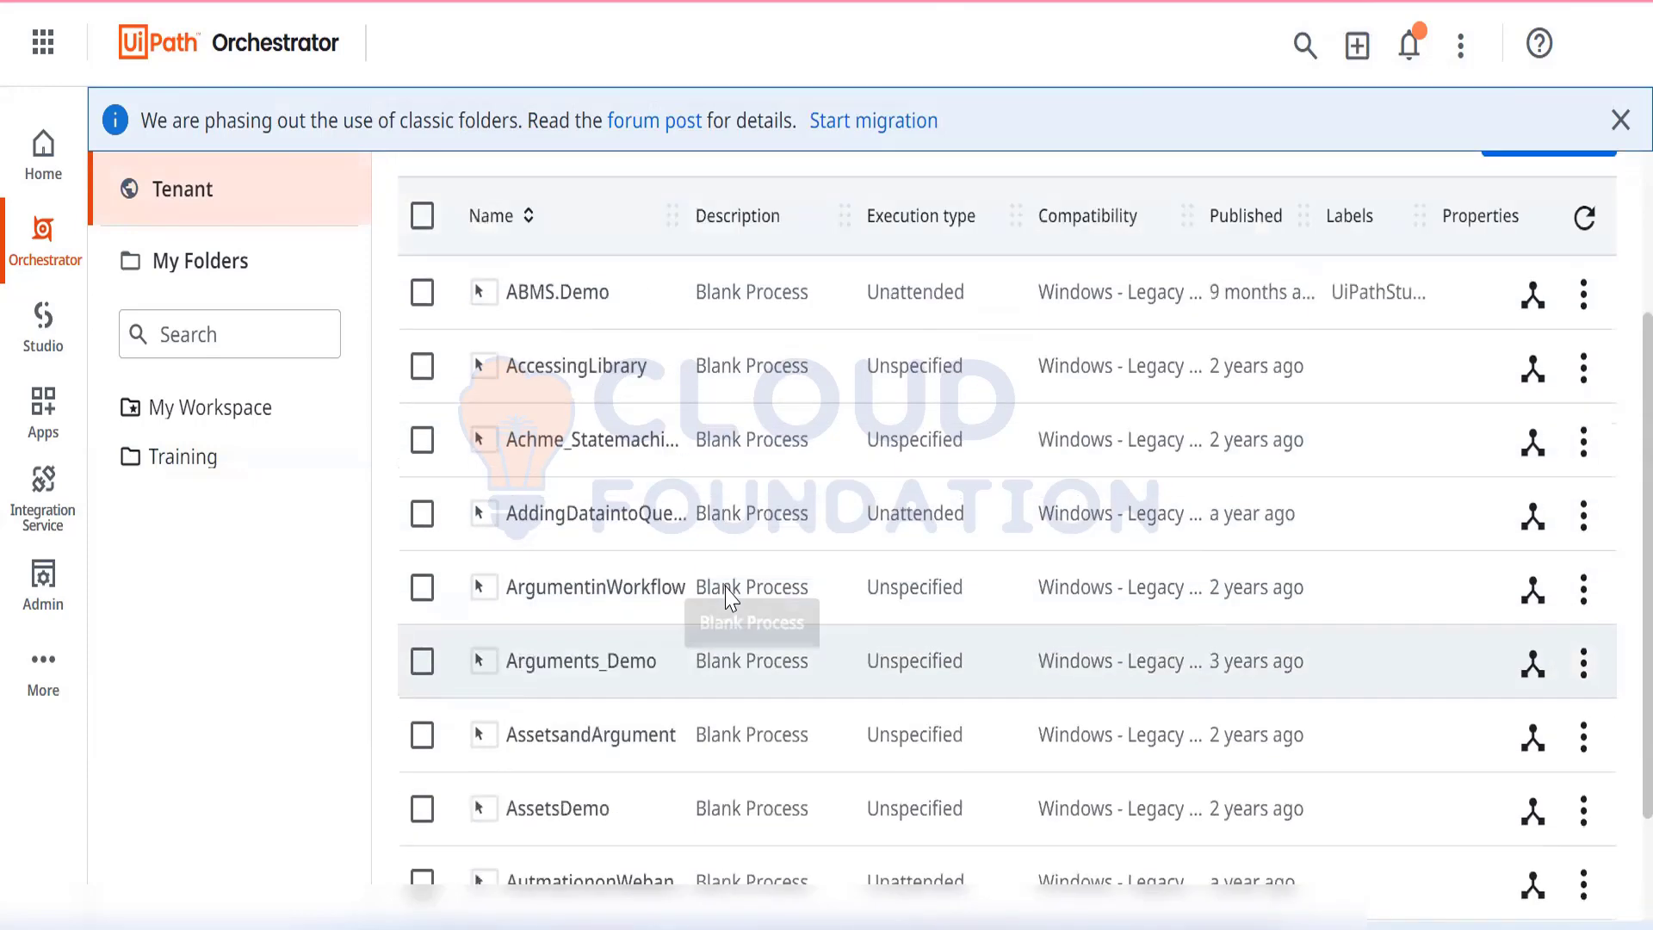
pyautogui.scroll(2, 730, 596)
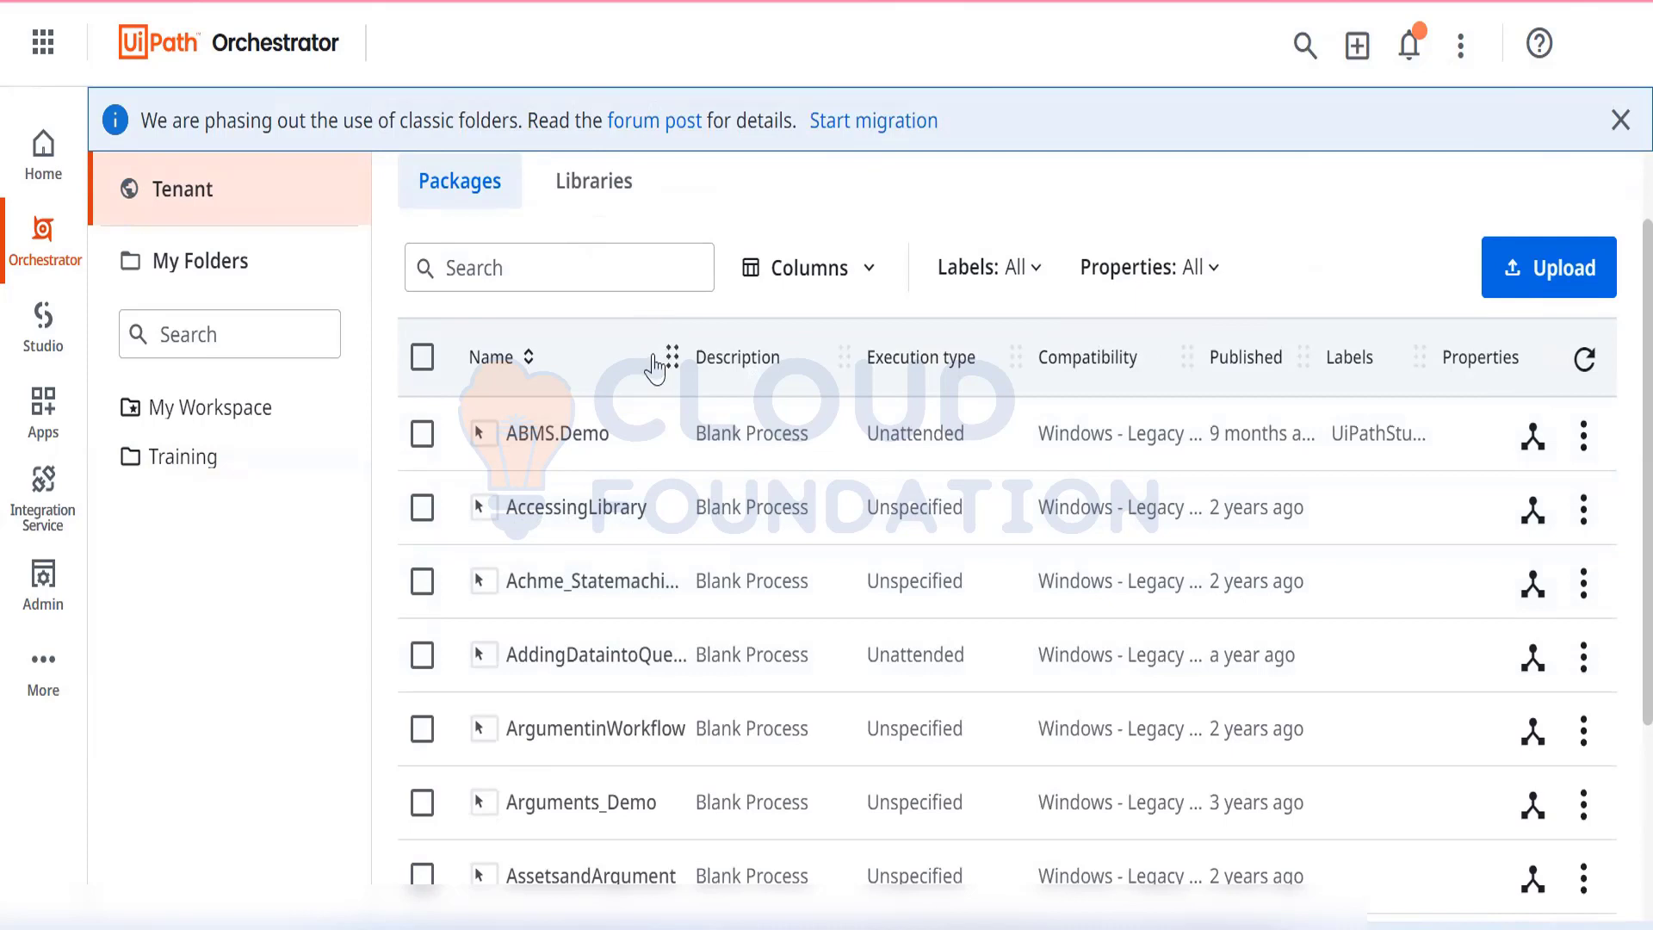
pyautogui.scroll(1, 654, 369)
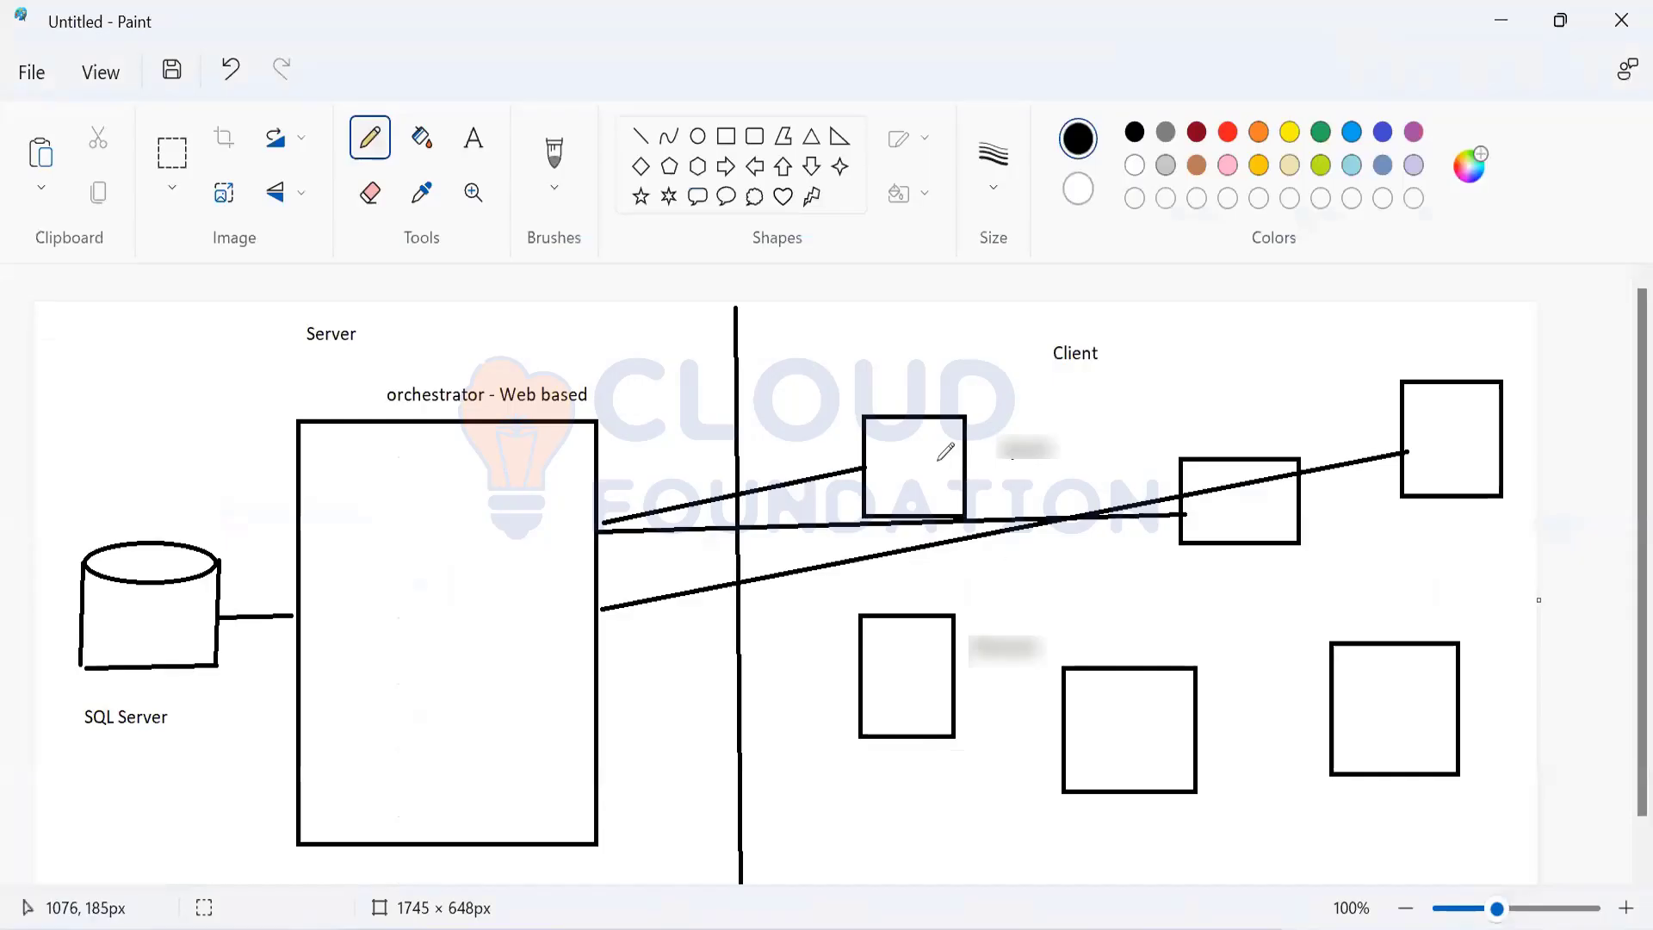
# - Return to Paint and draw a freehand arrow from the upper client rectangle into the orchestrator box, with a small square labelled "Package"
pyautogui.moveTo(895, 441)
pyautogui.mouseDown()
pyautogui.moveTo(865, 419)
pyautogui.moveTo(584, 419)
pyautogui.moveTo(495, 532)
pyautogui.moveTo(529, 527)
pyautogui.mouseUp()
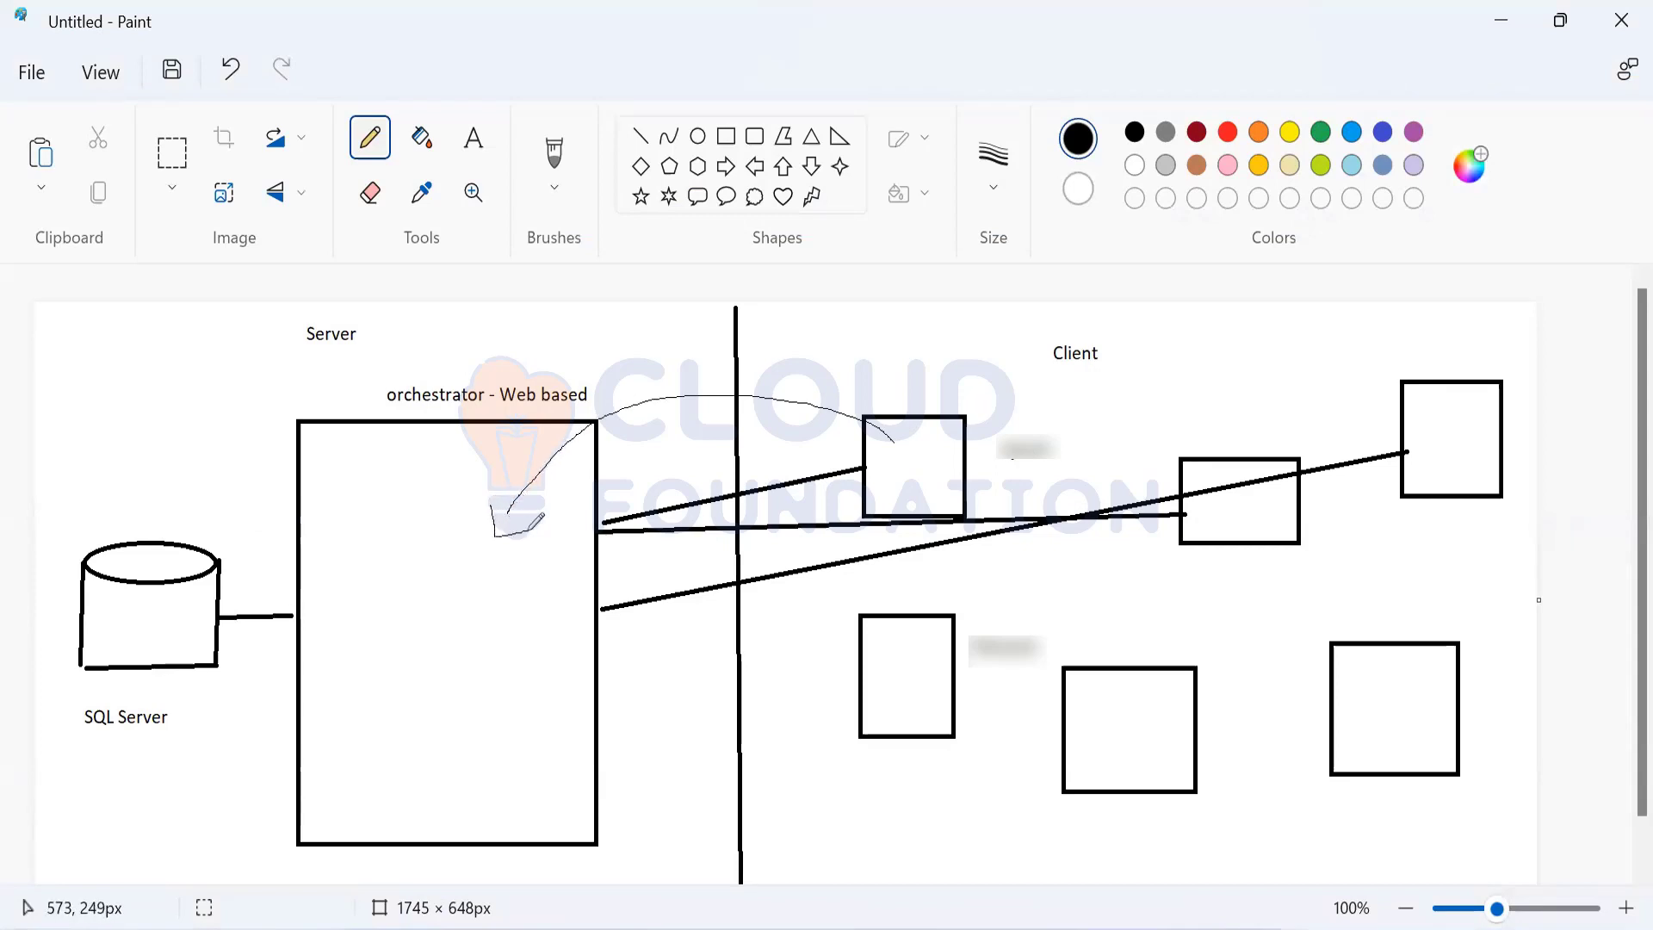
pyautogui.moveTo(385, 518)
pyautogui.mouseDown()
pyautogui.moveTo(412, 587)
pyautogui.moveTo(465, 551)
pyautogui.moveTo(455, 513)
pyautogui.moveTo(388, 515)
pyautogui.mouseUp()
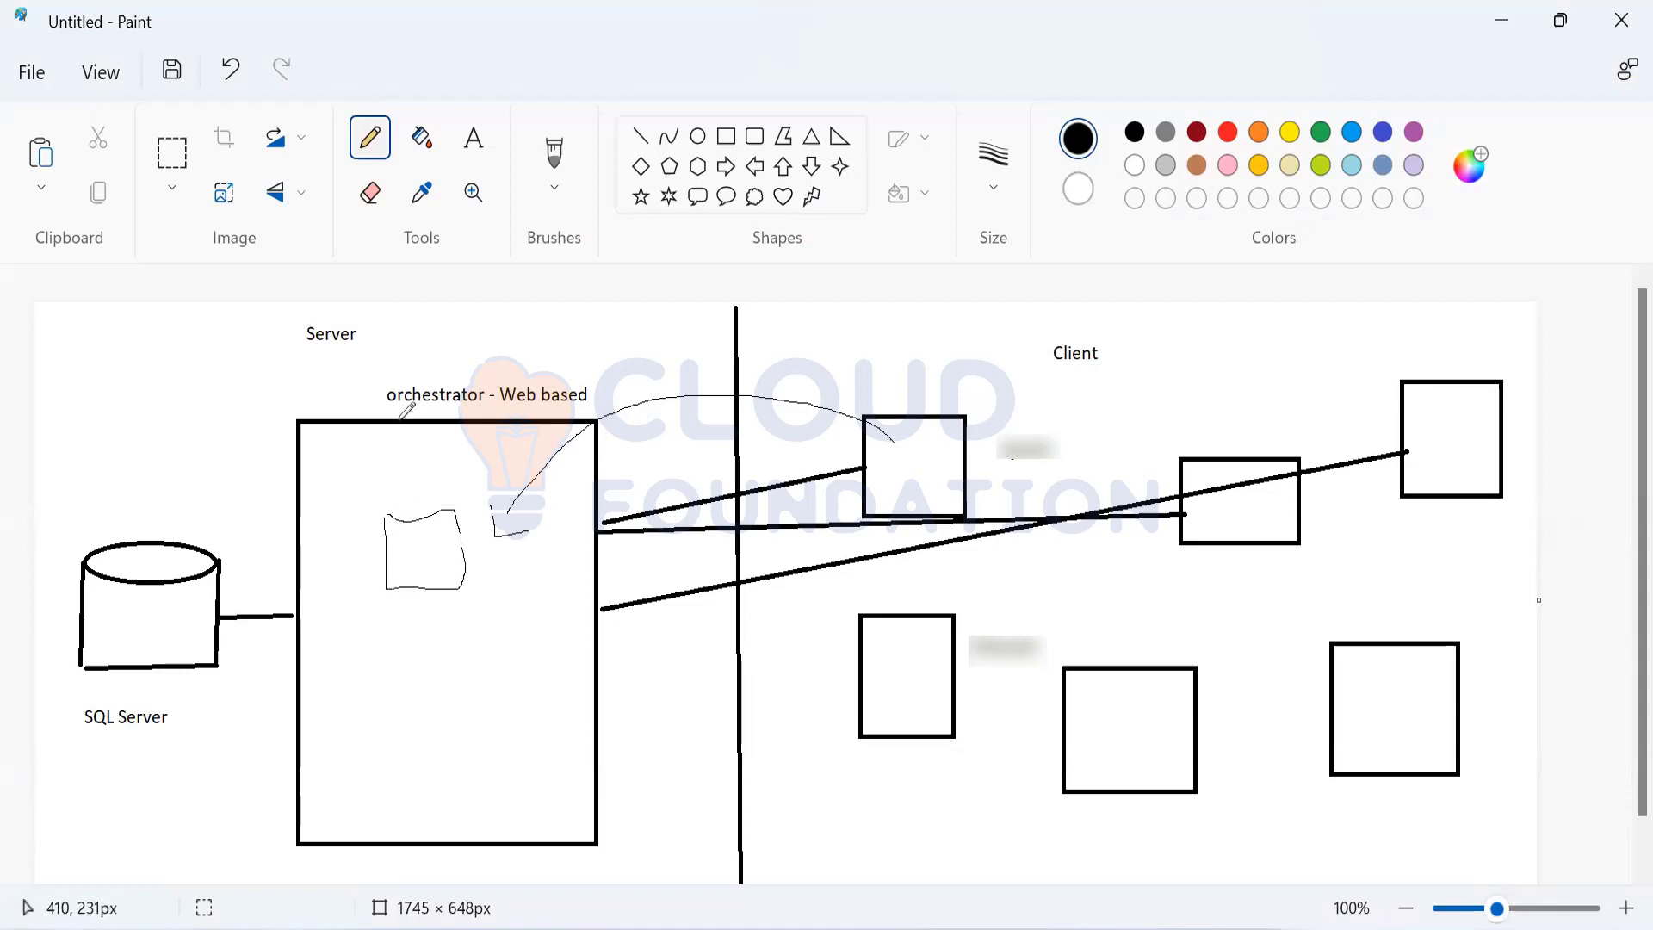
pyautogui.click(482, 153)
pyautogui.click(388, 469)
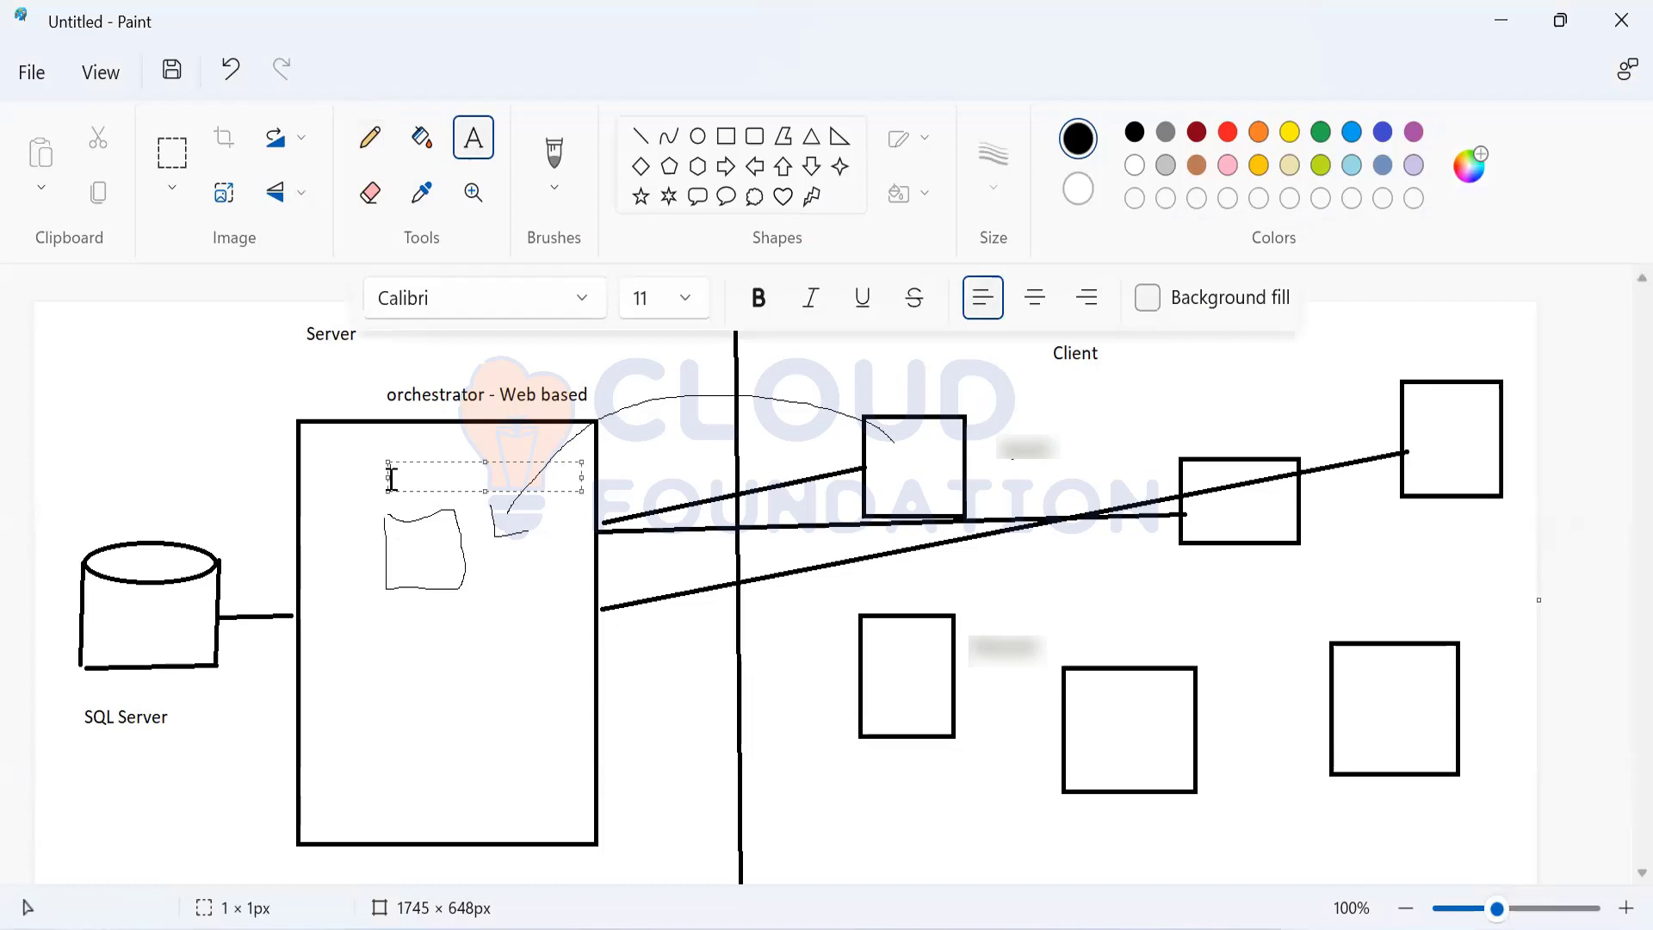
pyautogui.write('Package')
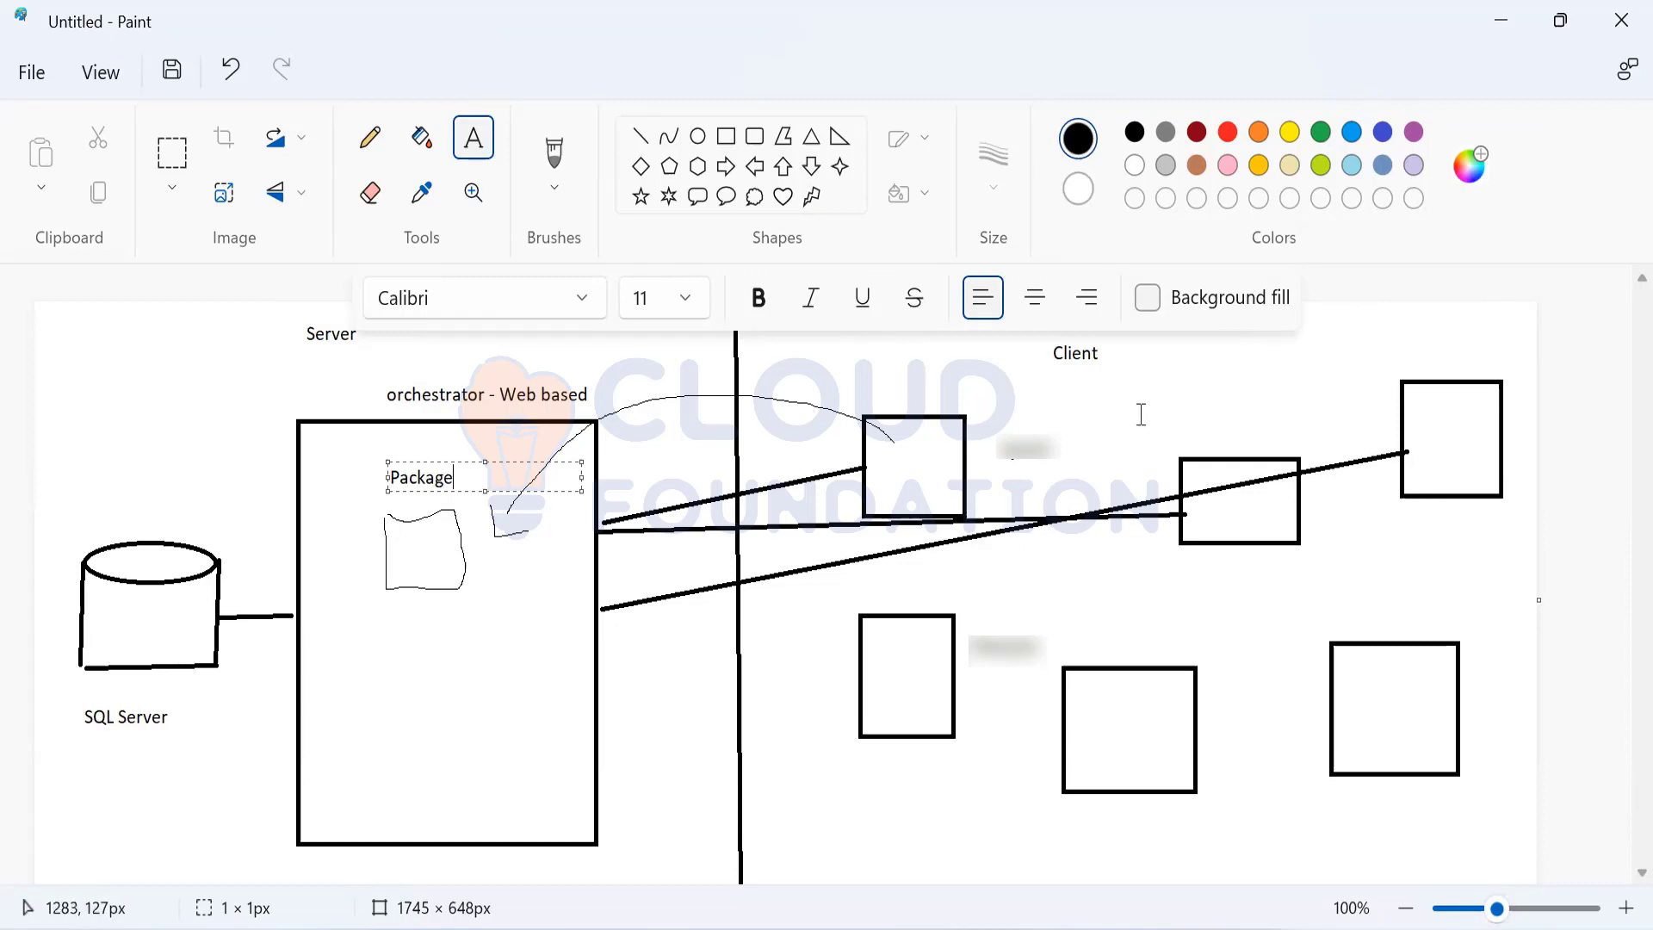
# - Add the text "RPA Developer / RPa citizen developer" beside the name label of the upper client rectangle nearest the divider
pyautogui.click(1067, 444)
pyautogui.write('R')
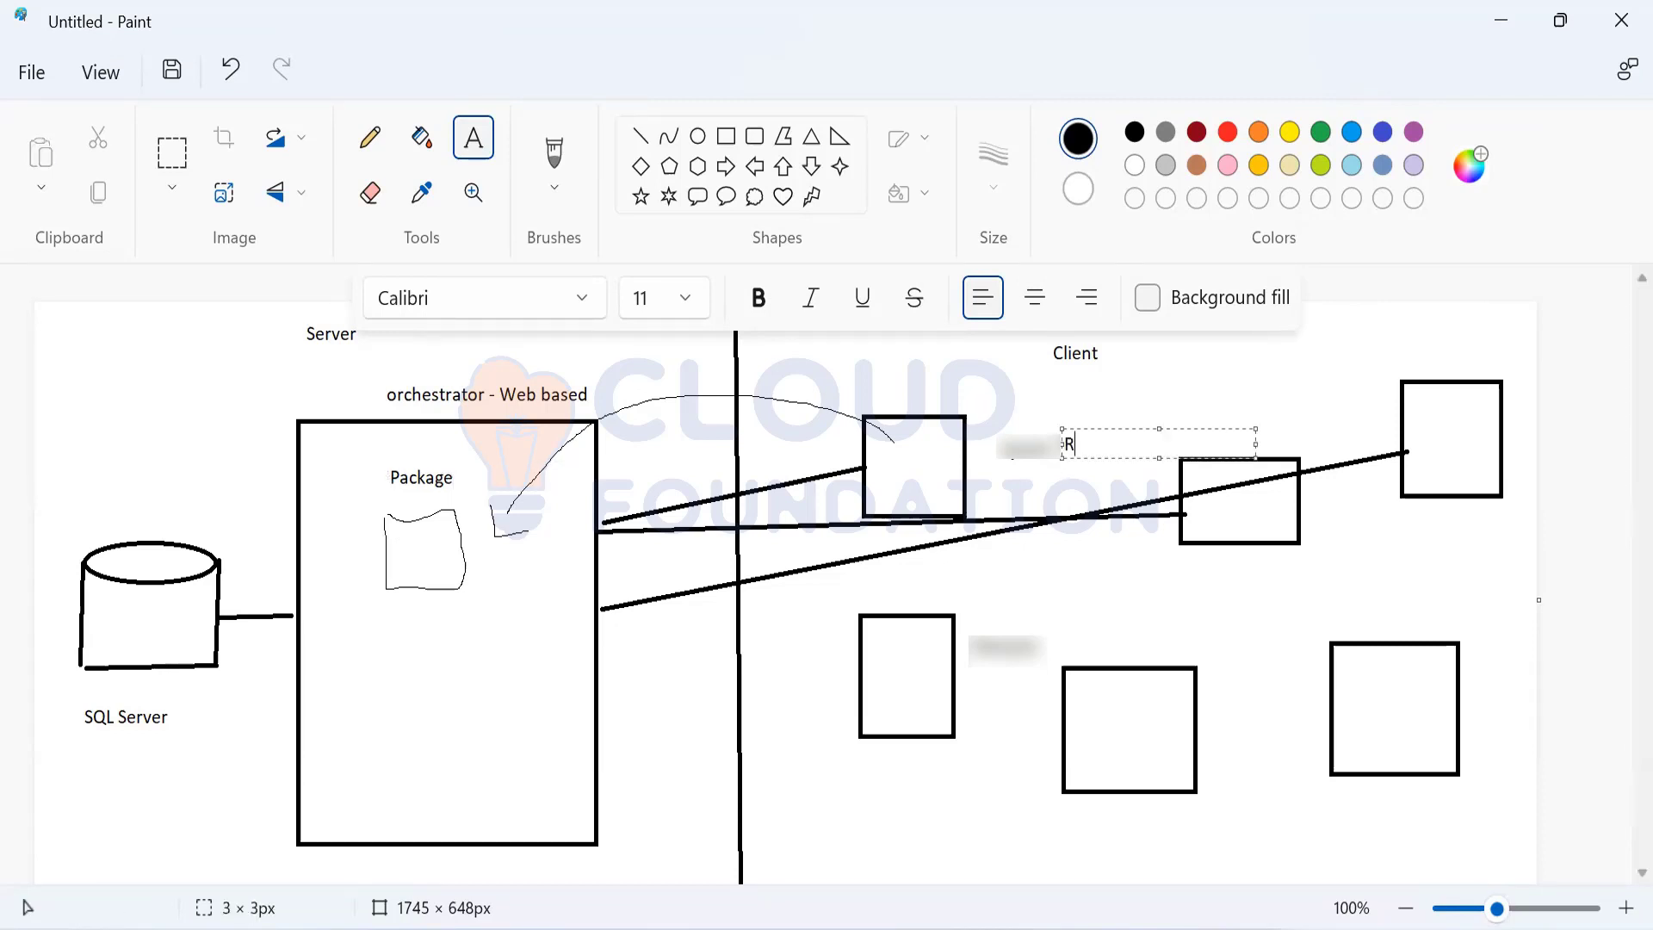
pyautogui.write('PA Devlop')
pyautogui.press('BackSpace')
pyautogui.press('BackSpace')
pyautogui.press('BackSpace')
pyautogui.write('eloper / R')
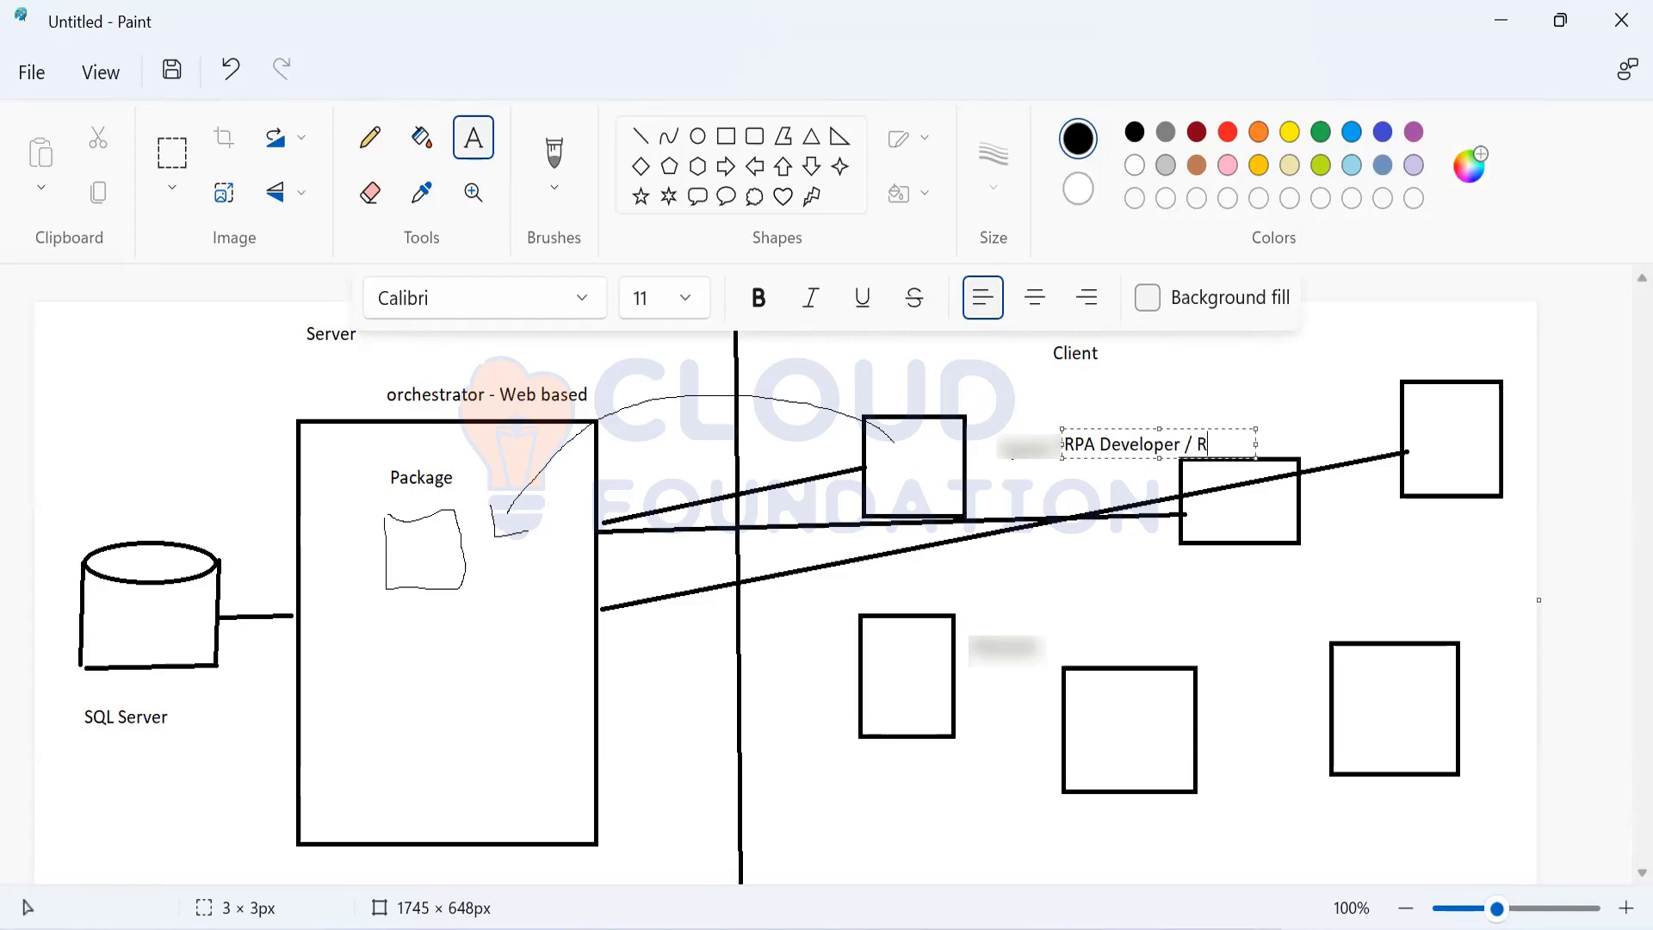
pyautogui.write('Pa citizen developer')
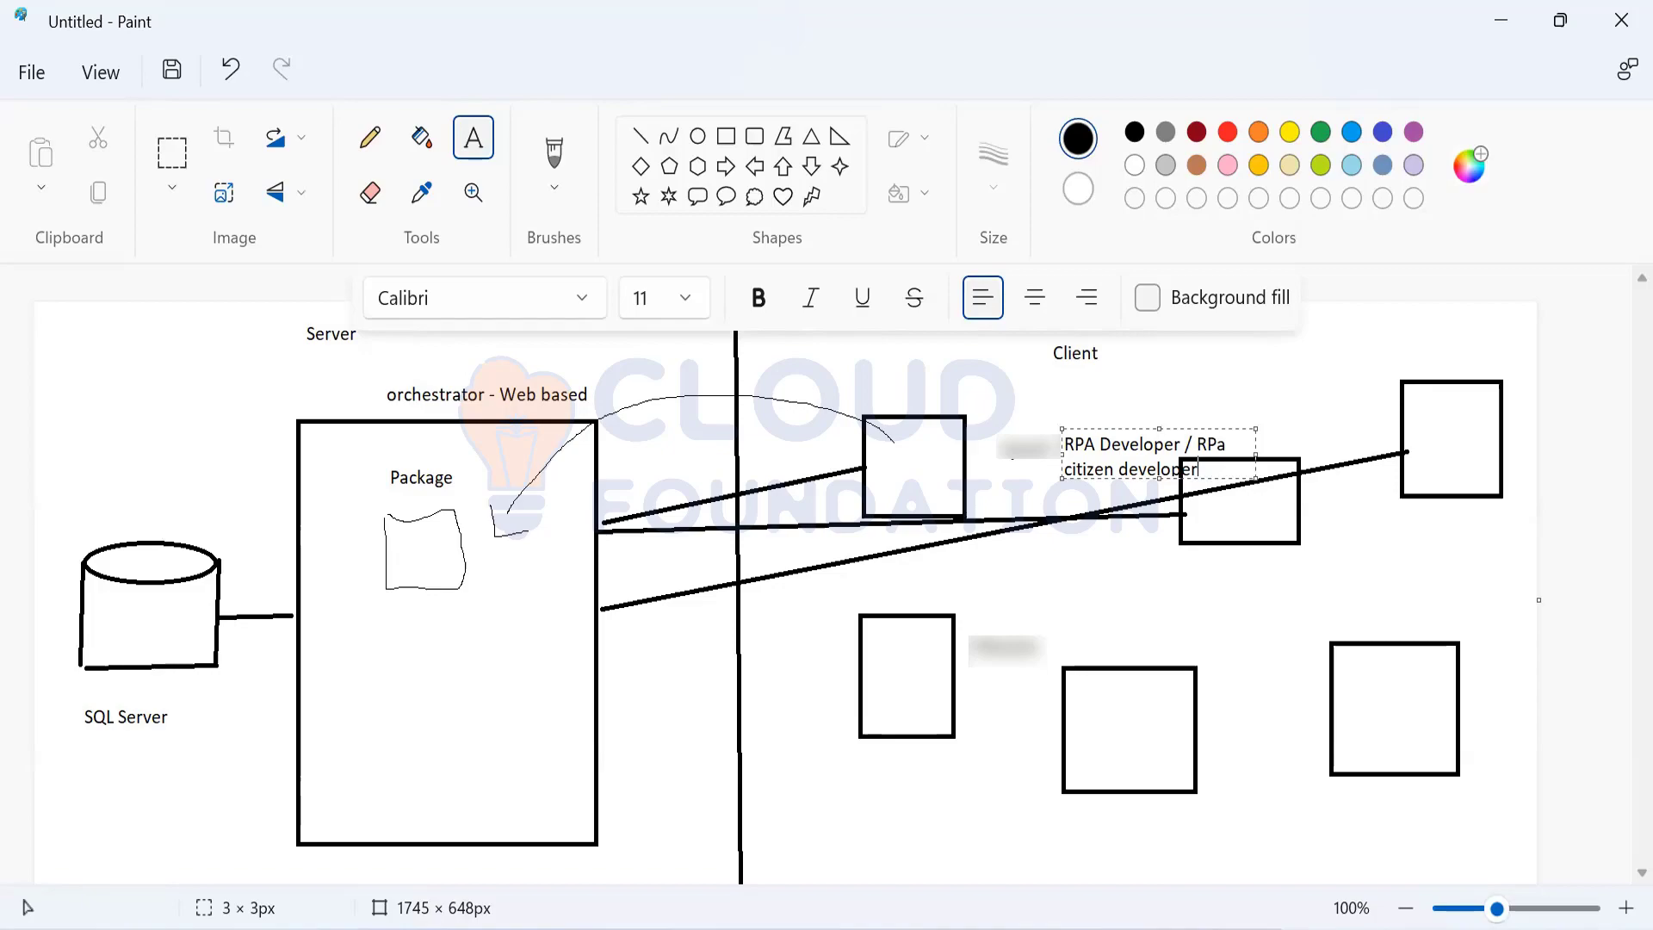
# - Switch to the Notepad notes and correct the "UnAttende" entry in the Client list to "UnAttended"
pyautogui.hotkey('alt', 'Tab')
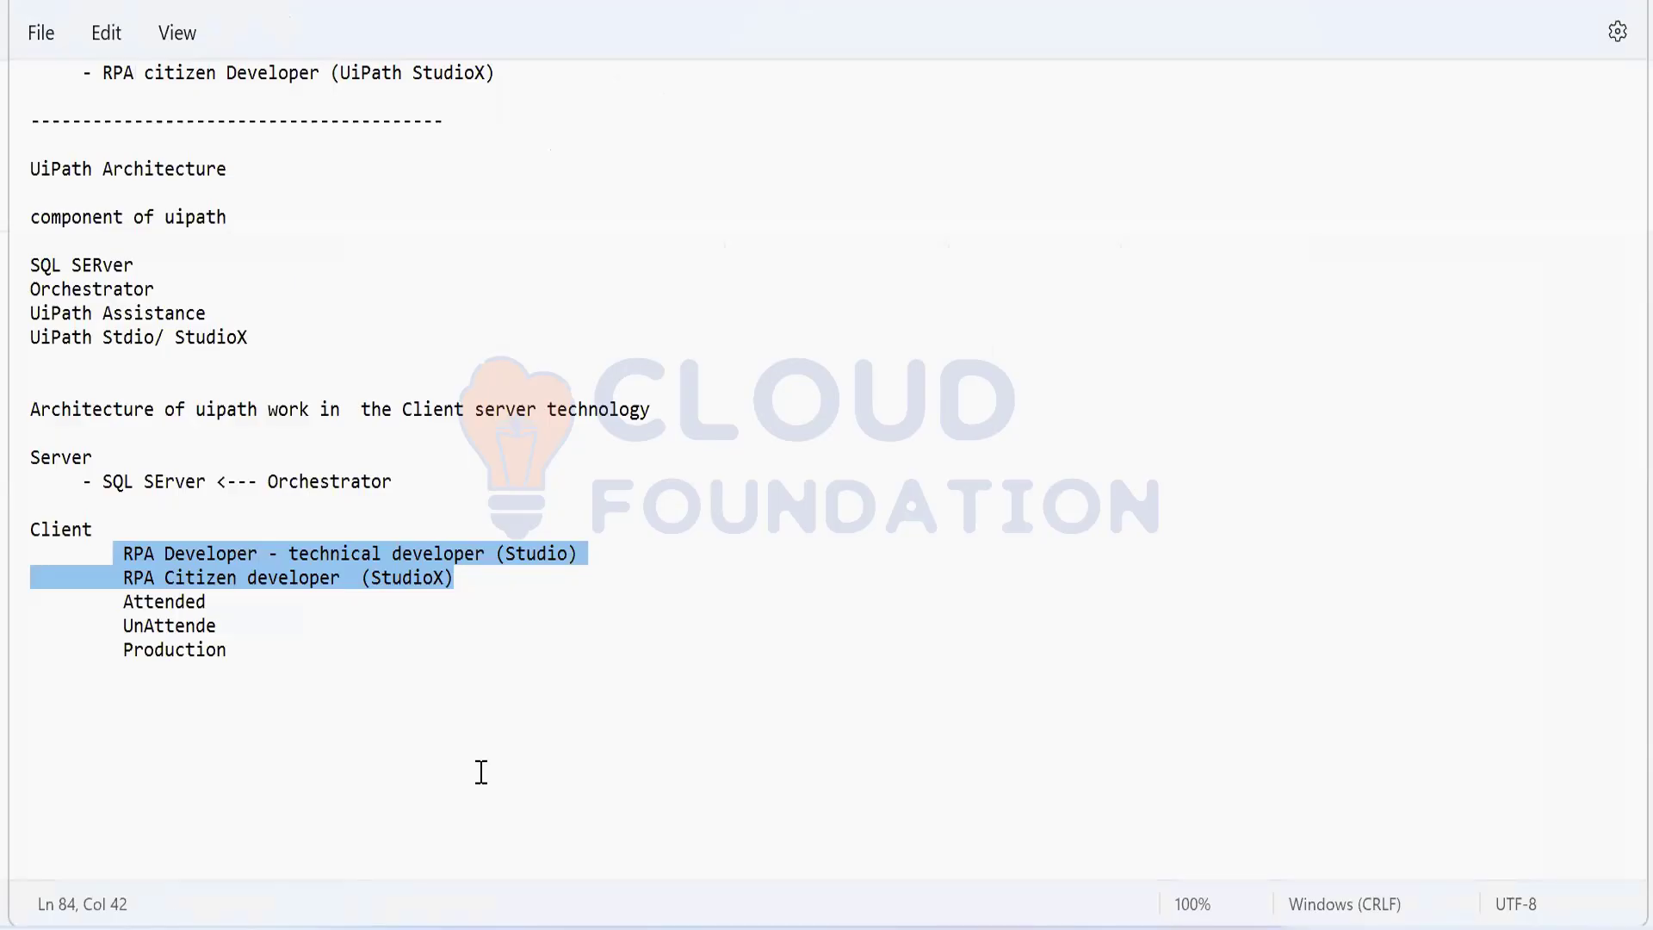
pyautogui.click(226, 614)
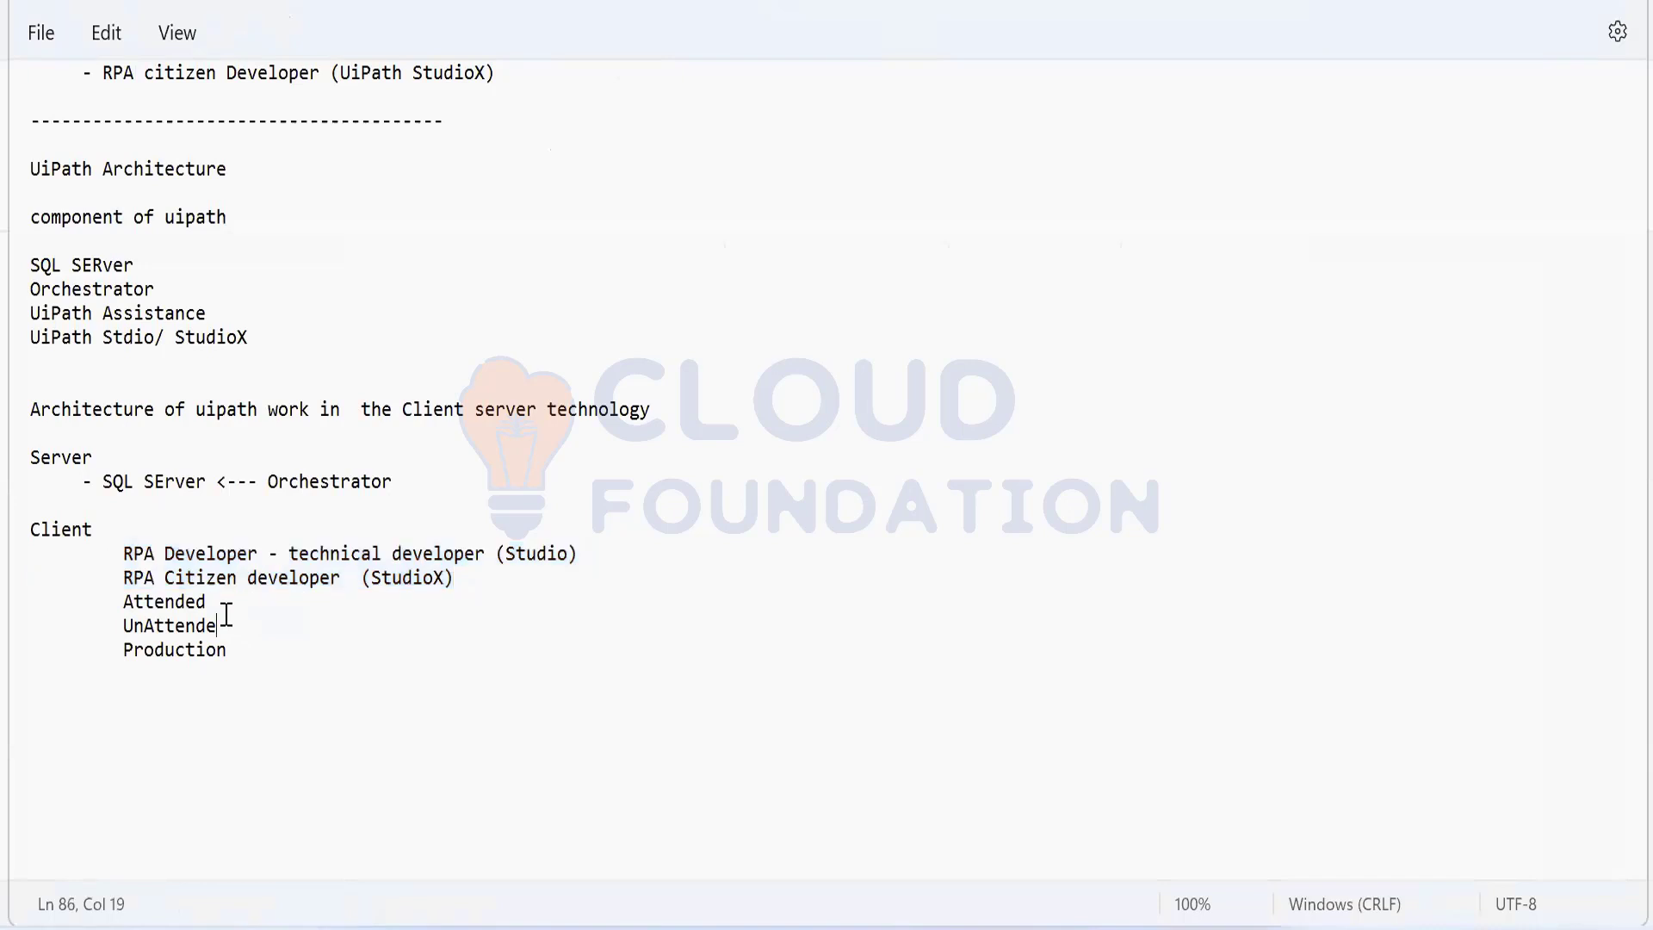
pyautogui.write('d')
# - Extend the Attended entry in the Client list with "- if you want to run the process with presence of human"
pyautogui.click(176, 585)
pyautogui.click(237, 592)
pyautogui.write('- if you want to run the proc')
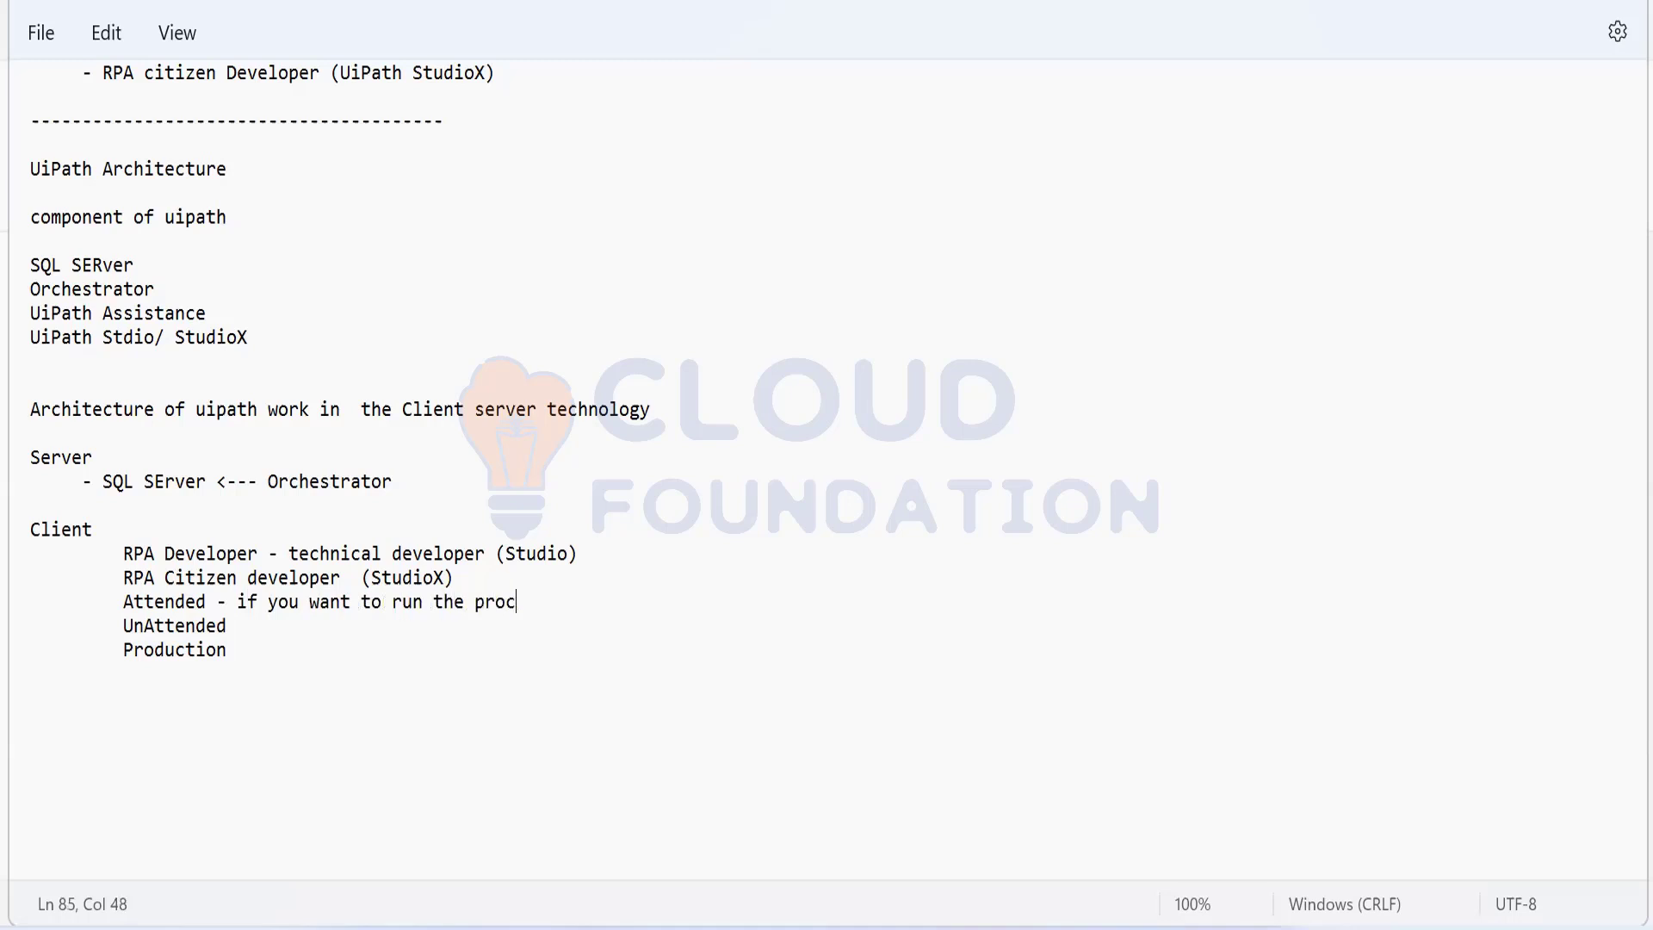
pyautogui.write('ess with presence')
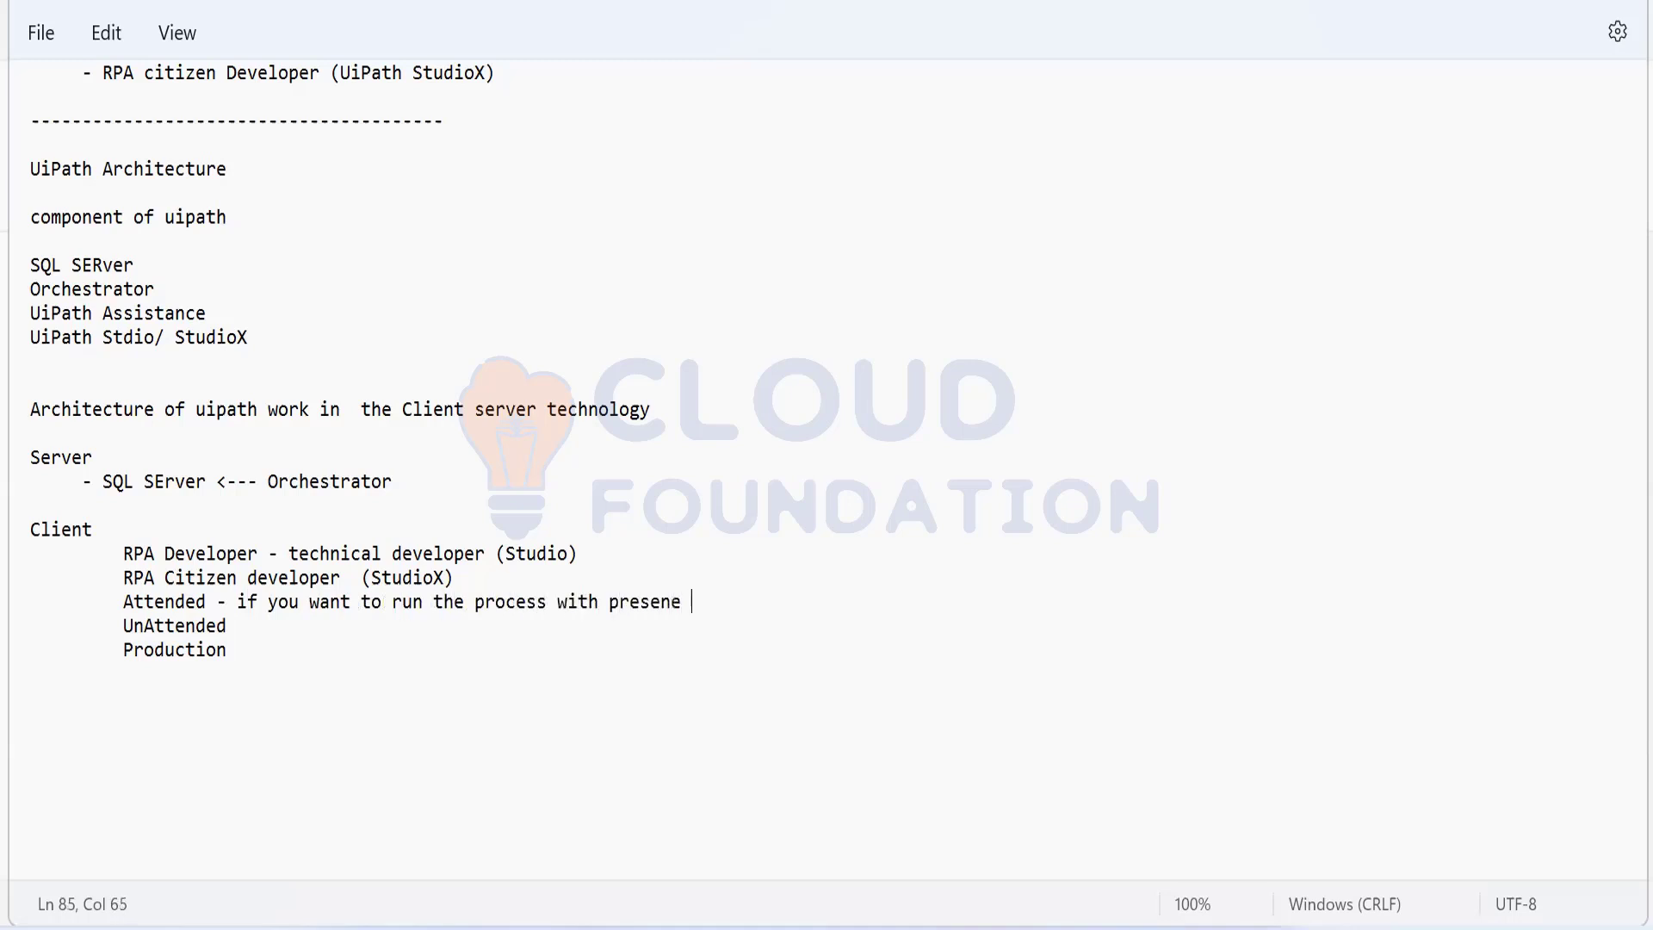
pyautogui.press('BackSpace')
pyautogui.press('BackSpace')
pyautogui.write('ce of hum')
pyautogui.press('BackSpace')
pyautogui.press('BackSpace')
pyautogui.press('BackSpace')
pyautogui.write('human')
# - Extend the UnAttended entry with "- if you want to run the process with out human intervention at specifice time ( Schedule / Trigger)"
pyautogui.write('m-')
pyautogui.press('BackSpace')
pyautogui.write('- if you wna')
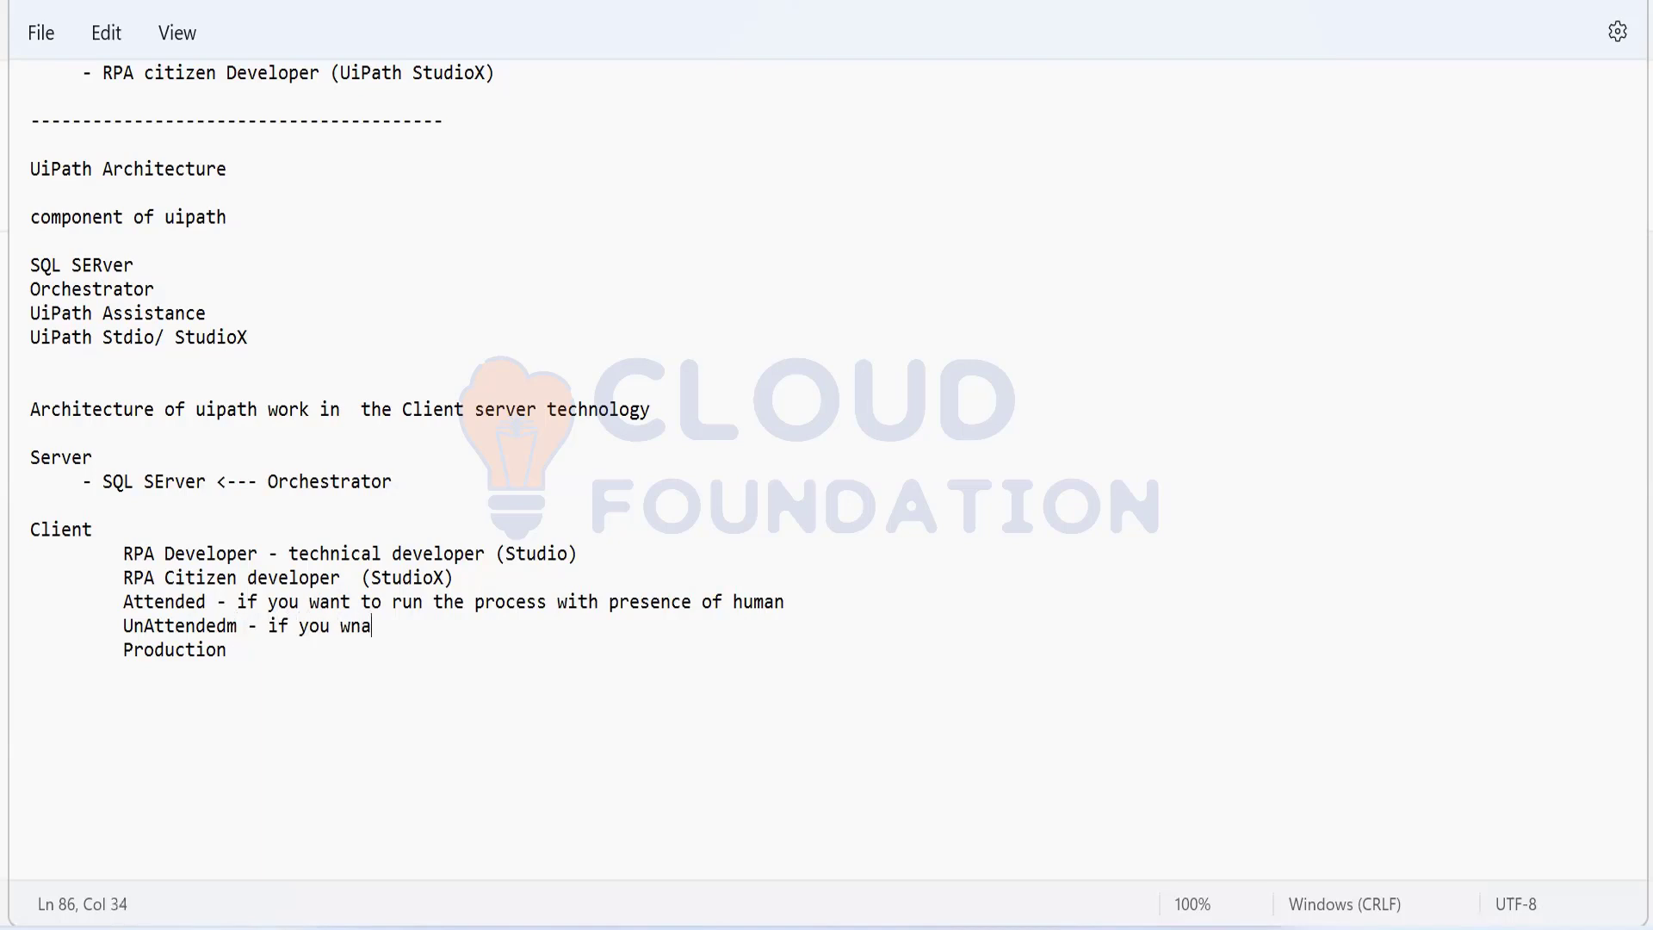
pyautogui.press('BackSpace')
pyautogui.press('BackSpace')
pyautogui.write('ant to run the pr')
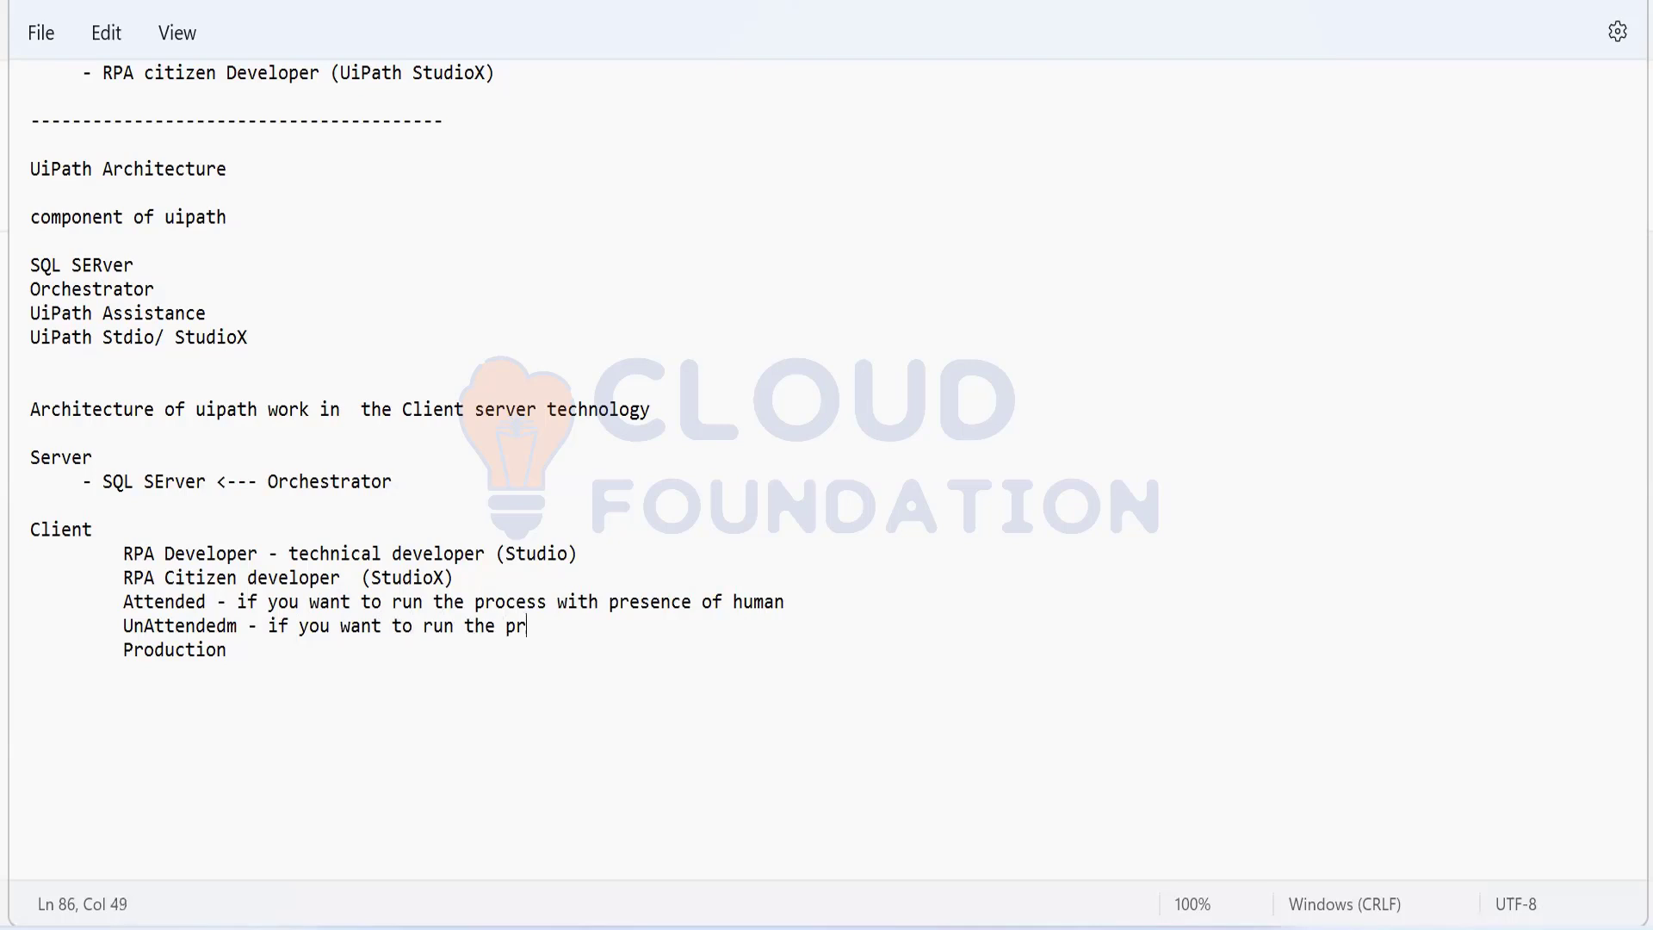
pyautogui.write('ocess with out ')
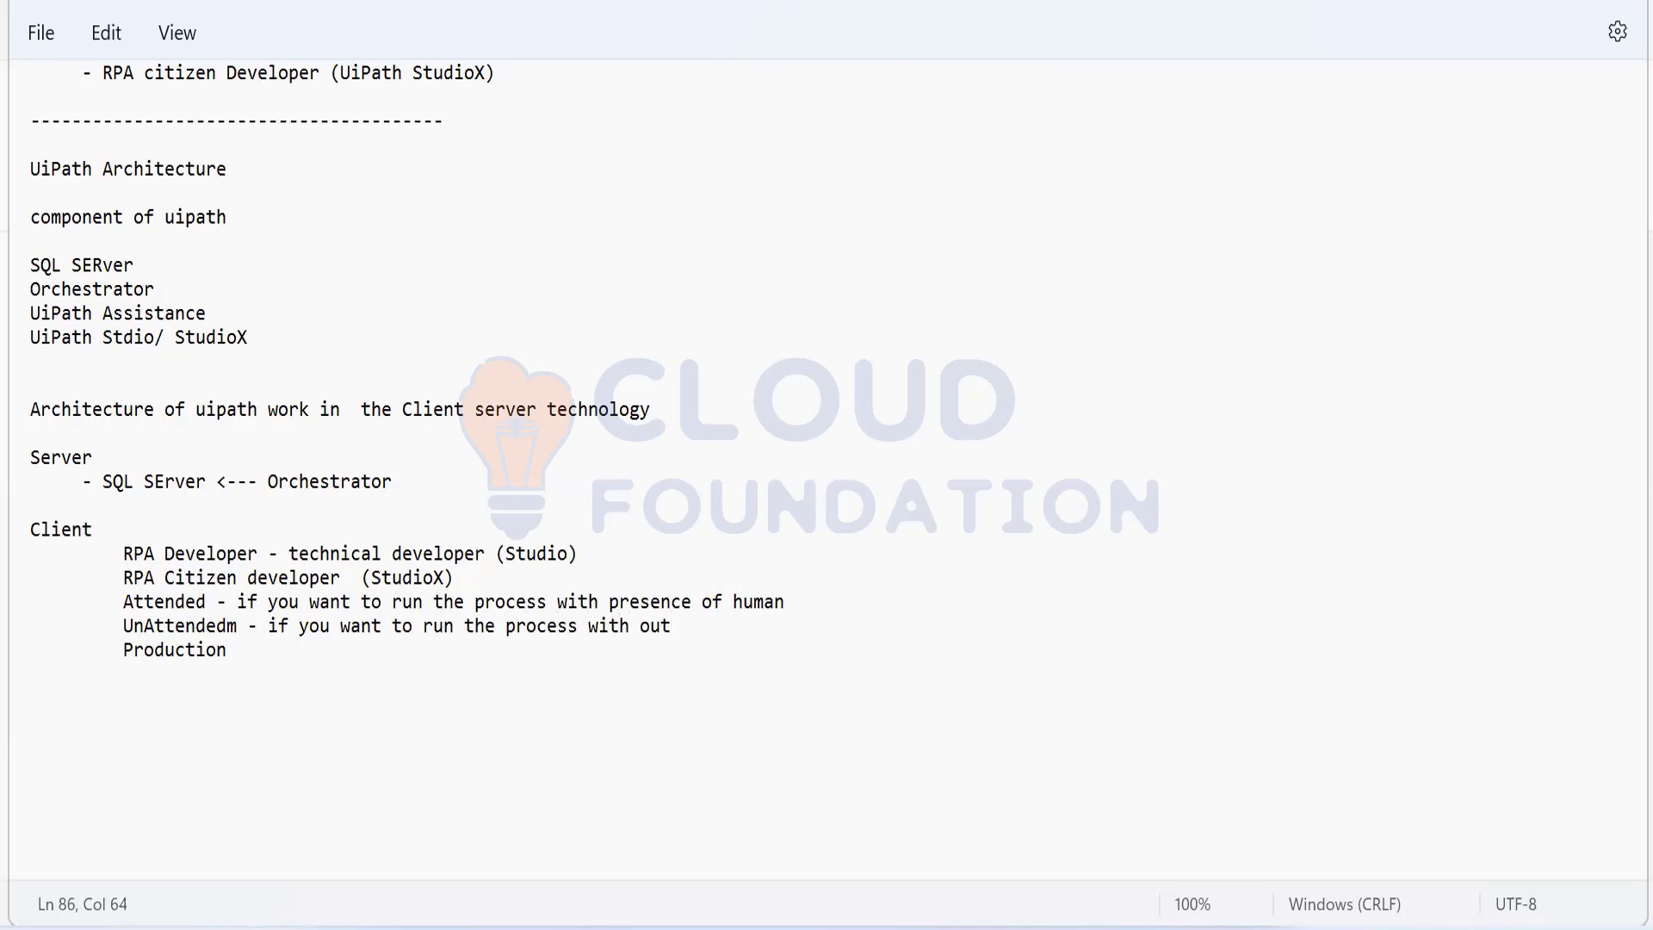
pyautogui.write('human intervention at specifice')
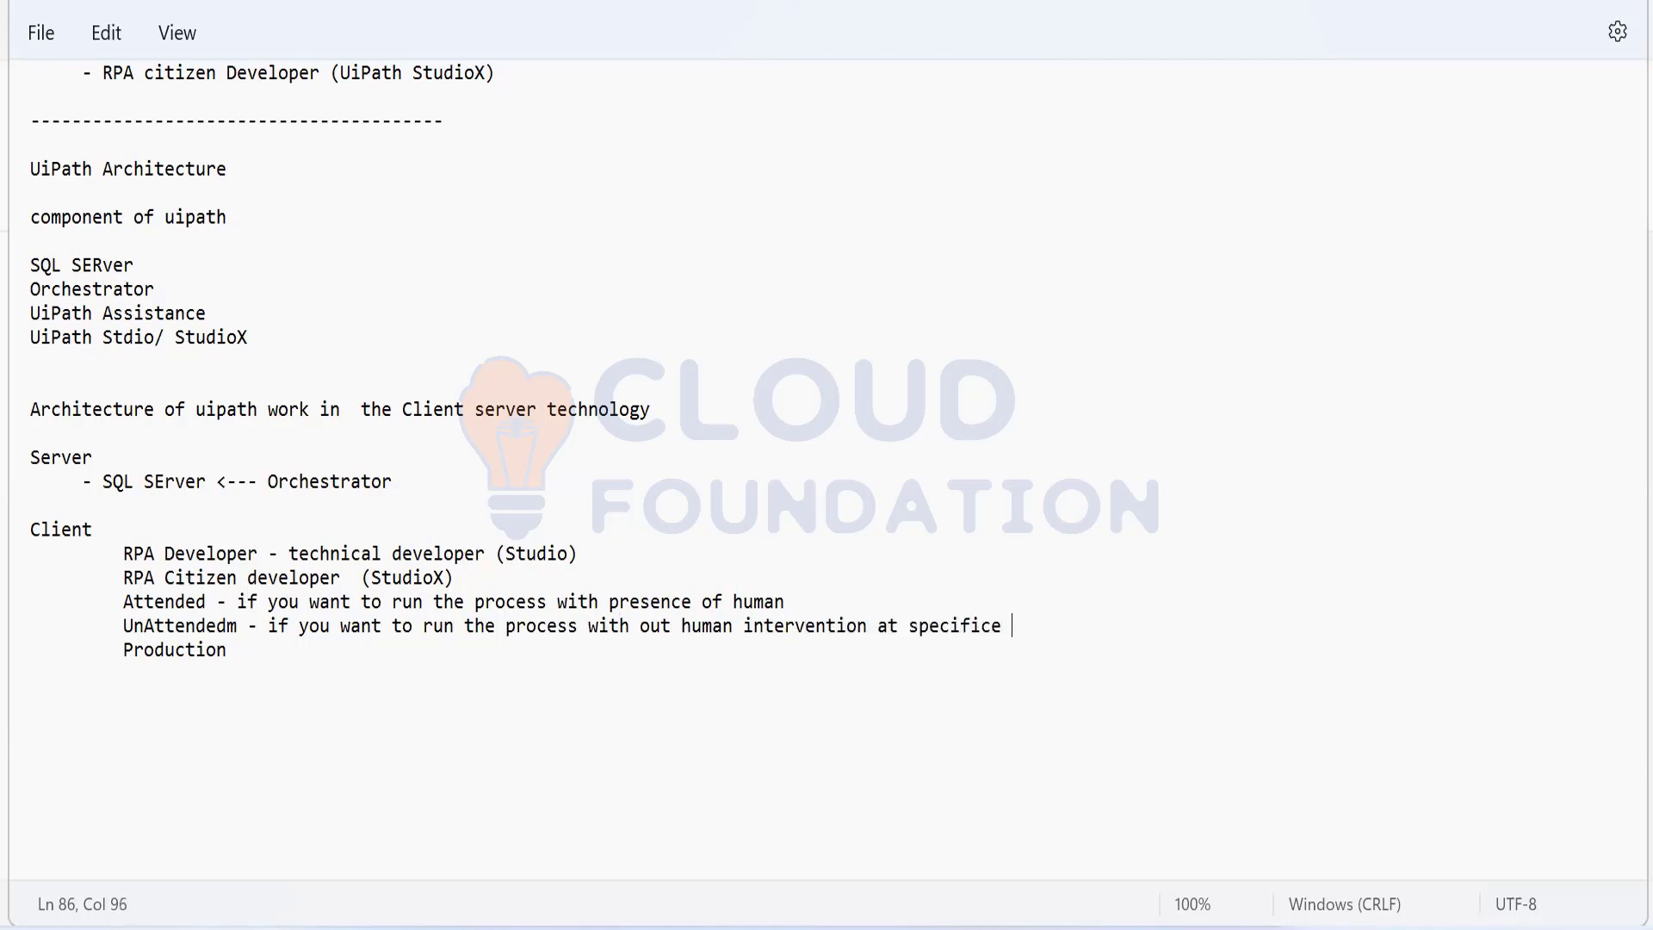
pyautogui.write(' time ( Schedule ')
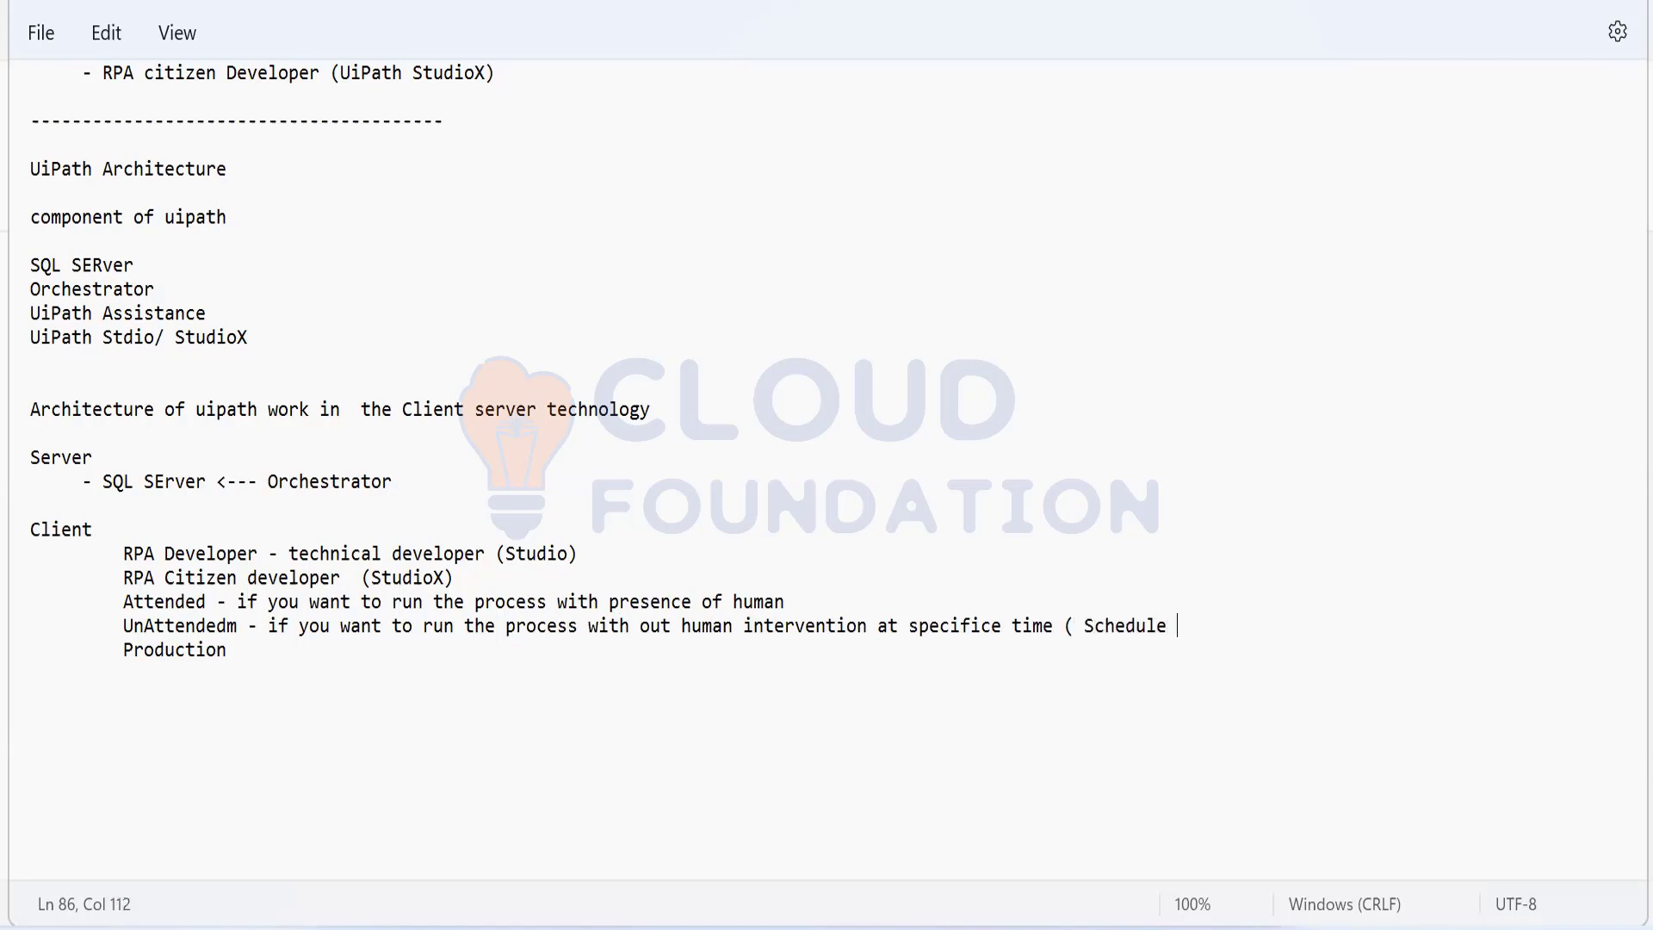
pyautogui.write('/ Trigger)')
pyautogui.click(240, 629)
# - Open UiPath Assistant and look at the Library process in its automations list
pyautogui.click(1296, 929)
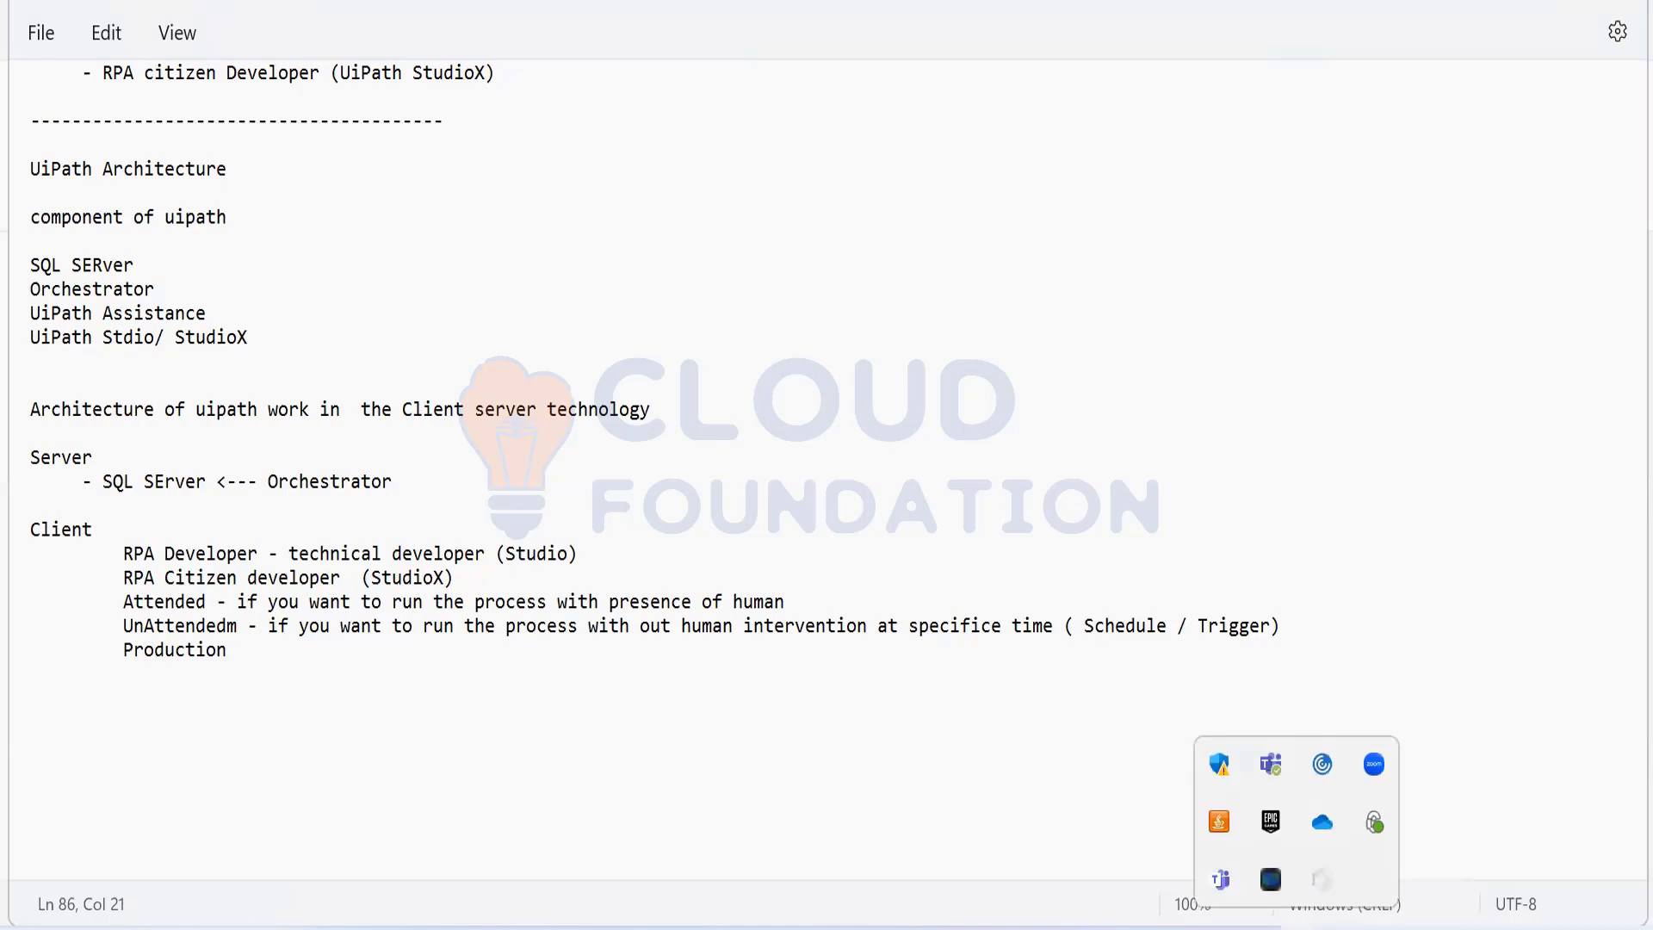
pyautogui.click(1374, 825)
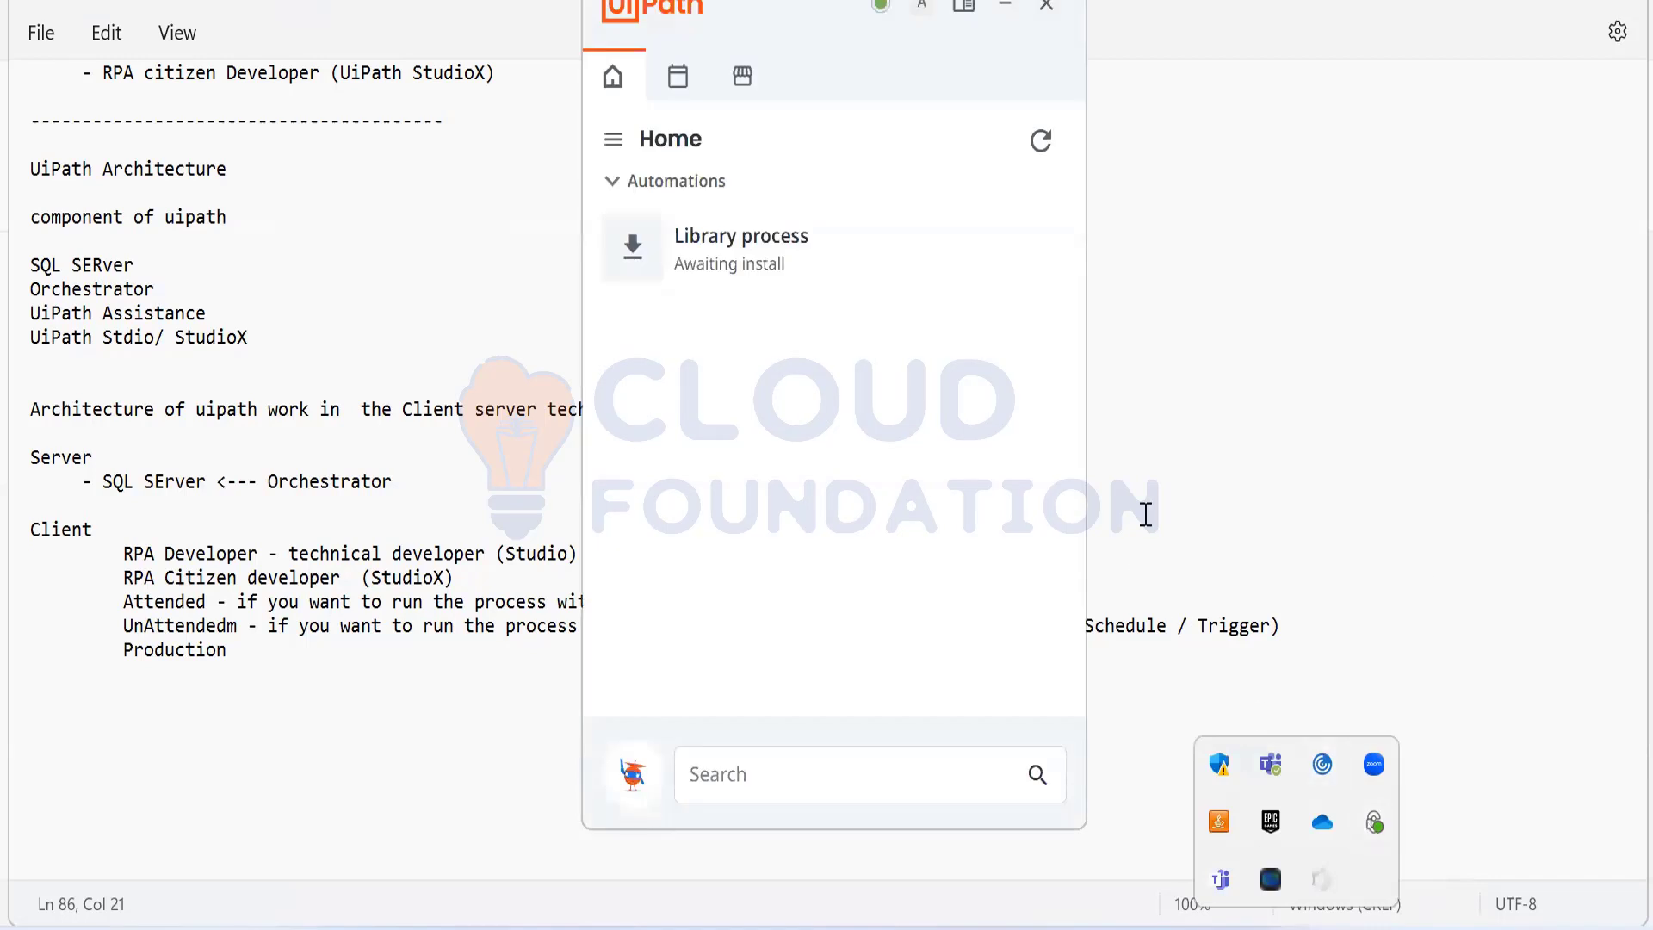
pyautogui.moveTo(797, 262)
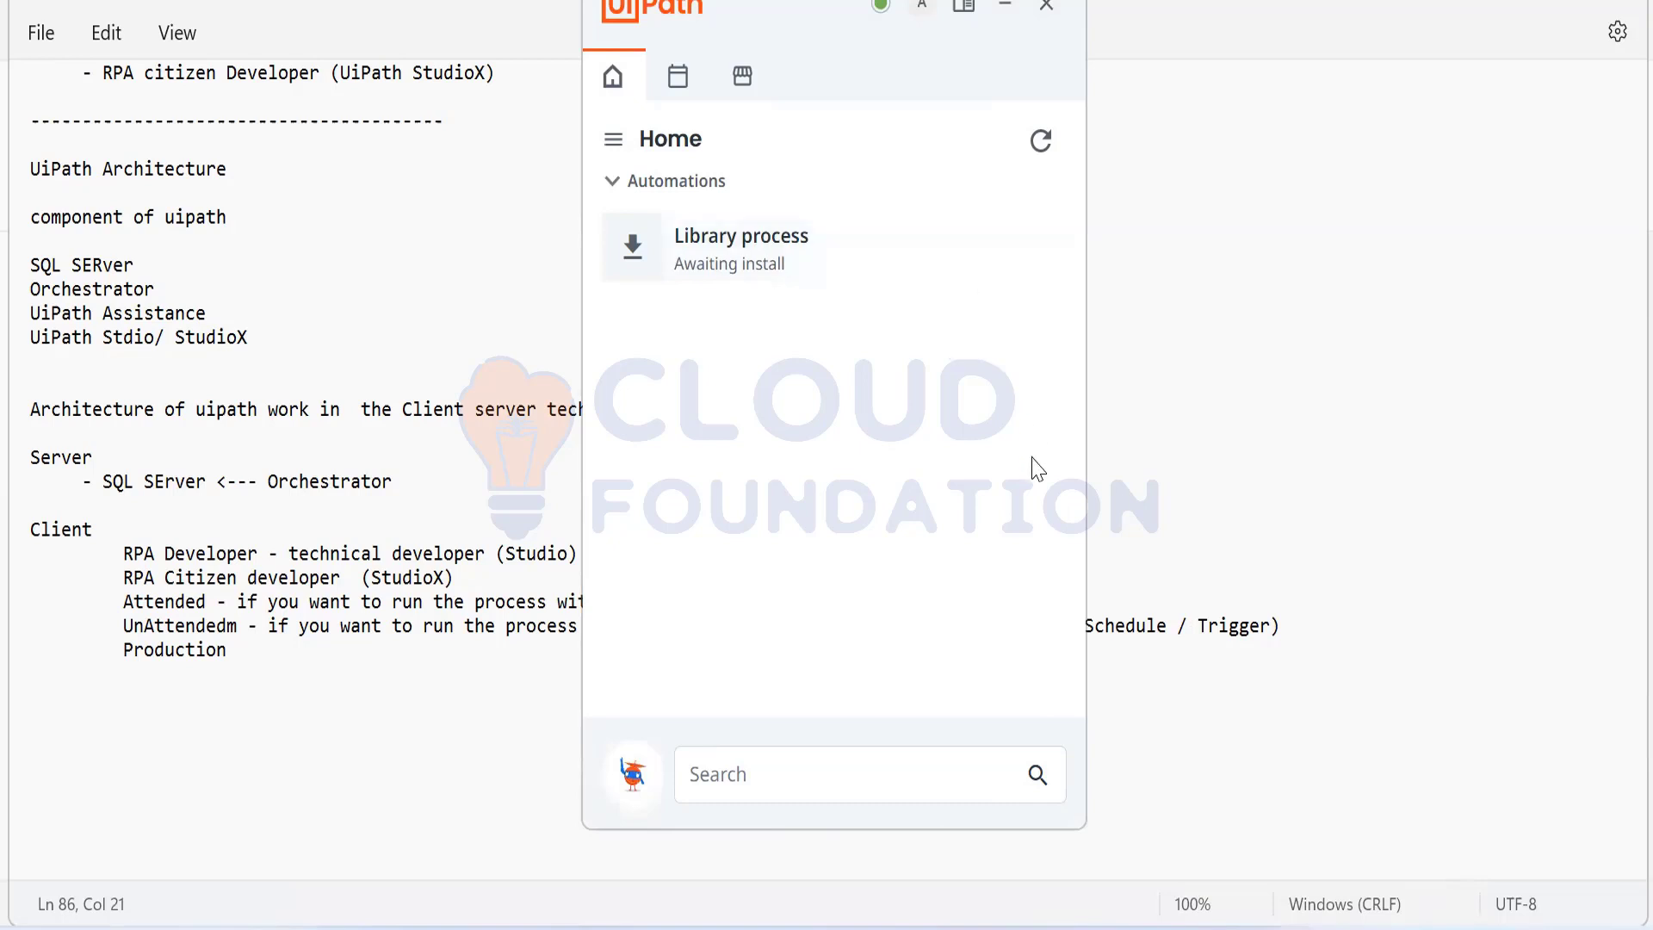
pyautogui.moveTo(706, 284)
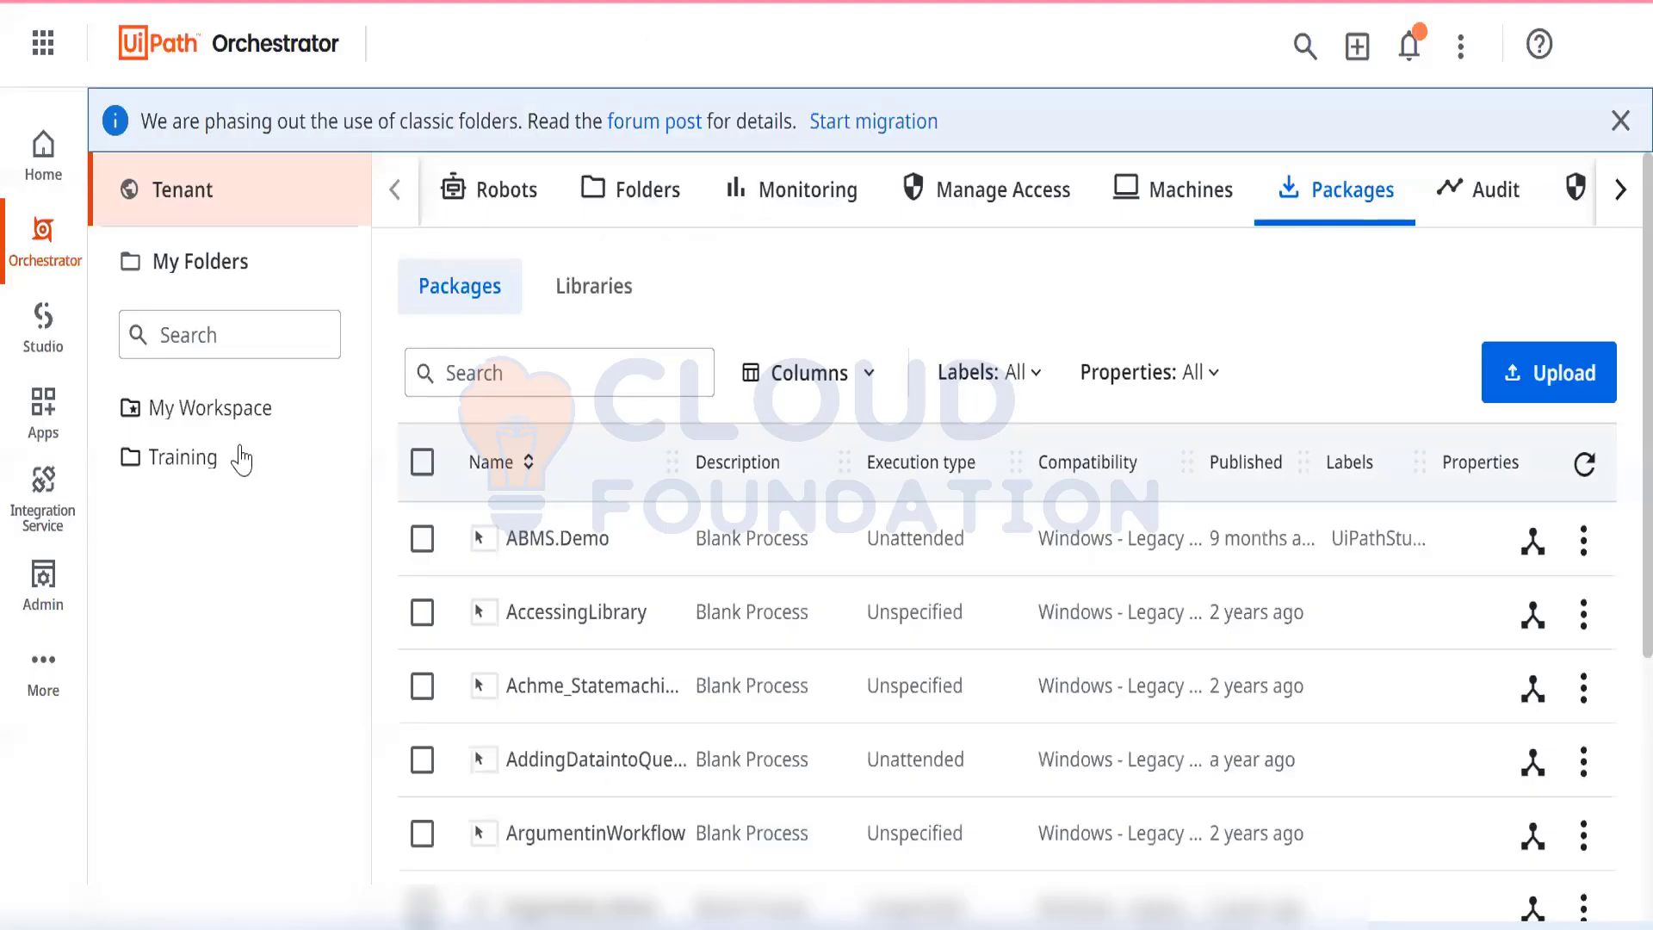
# - Switch to Orchestrator and view the processes under the Training folder's automations
pyautogui.click(214, 465)
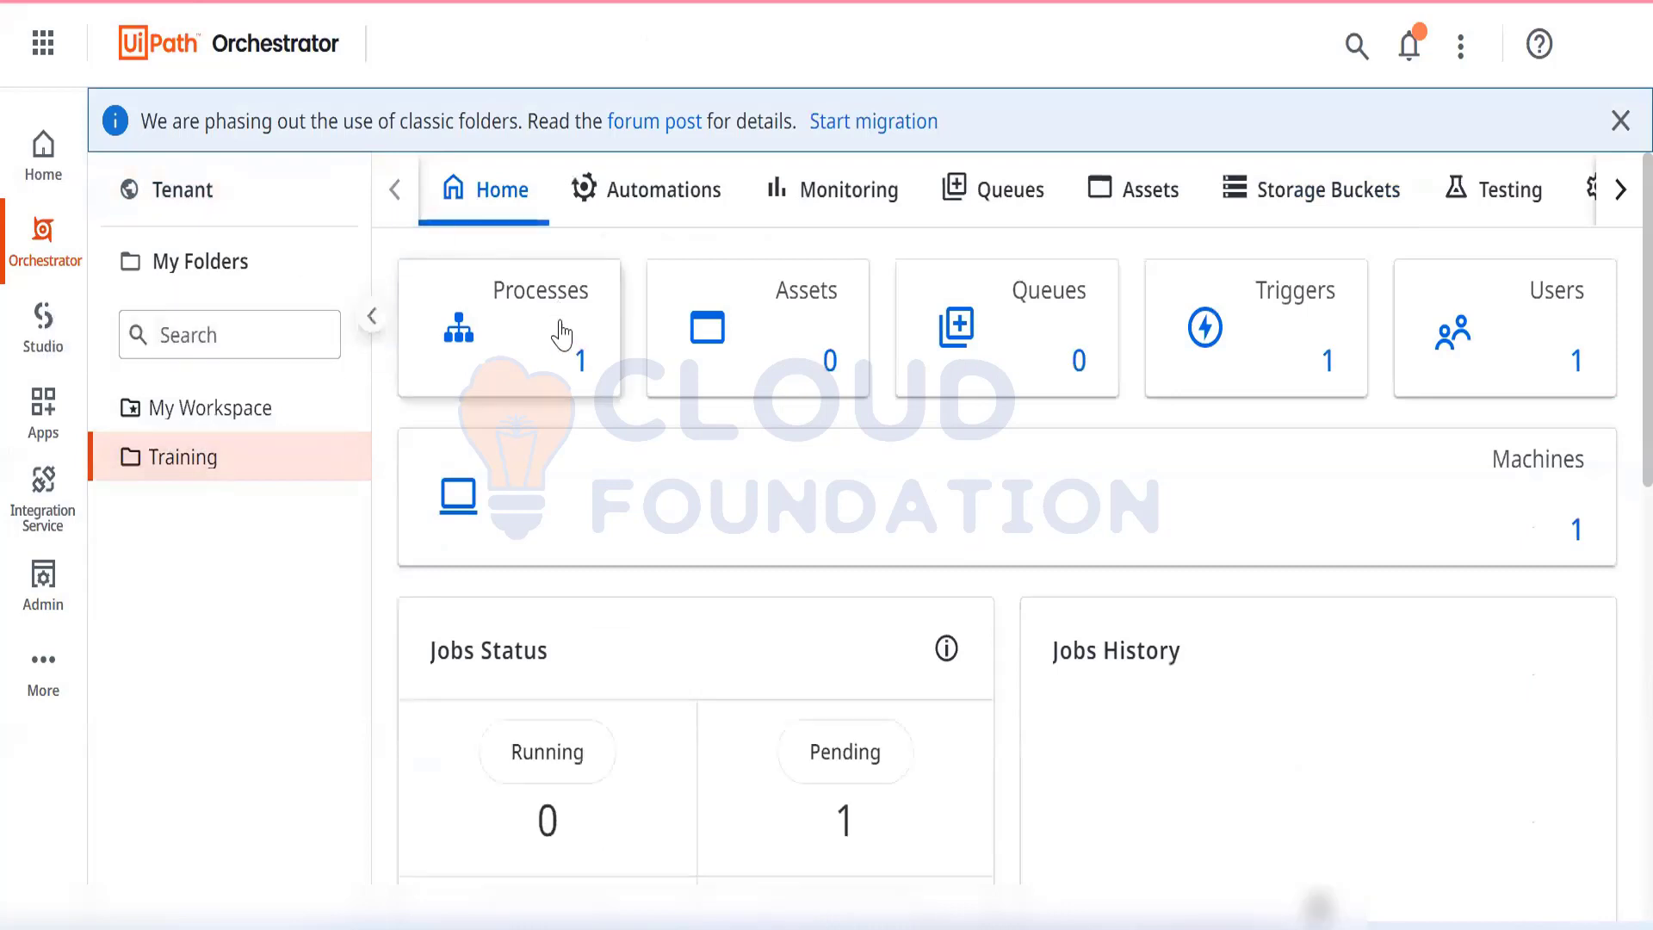
pyautogui.click(624, 200)
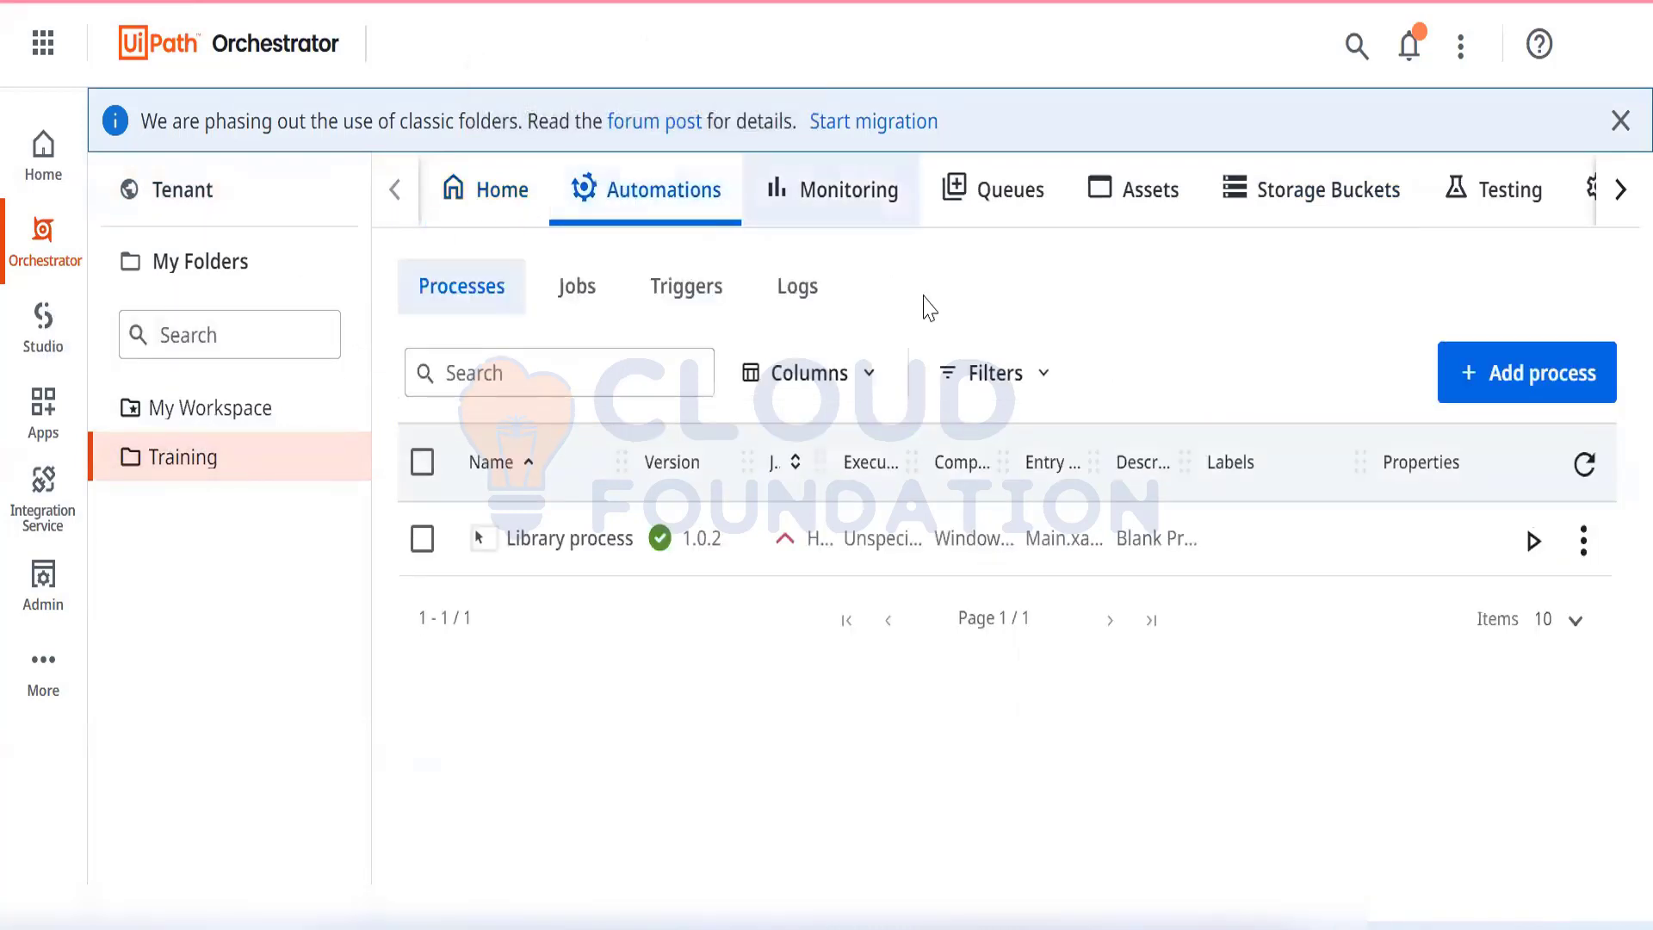
# - Open the Training folder's triggers in Orchestrator and start a new time trigger to view its schedule settings
pyautogui.click(671, 301)
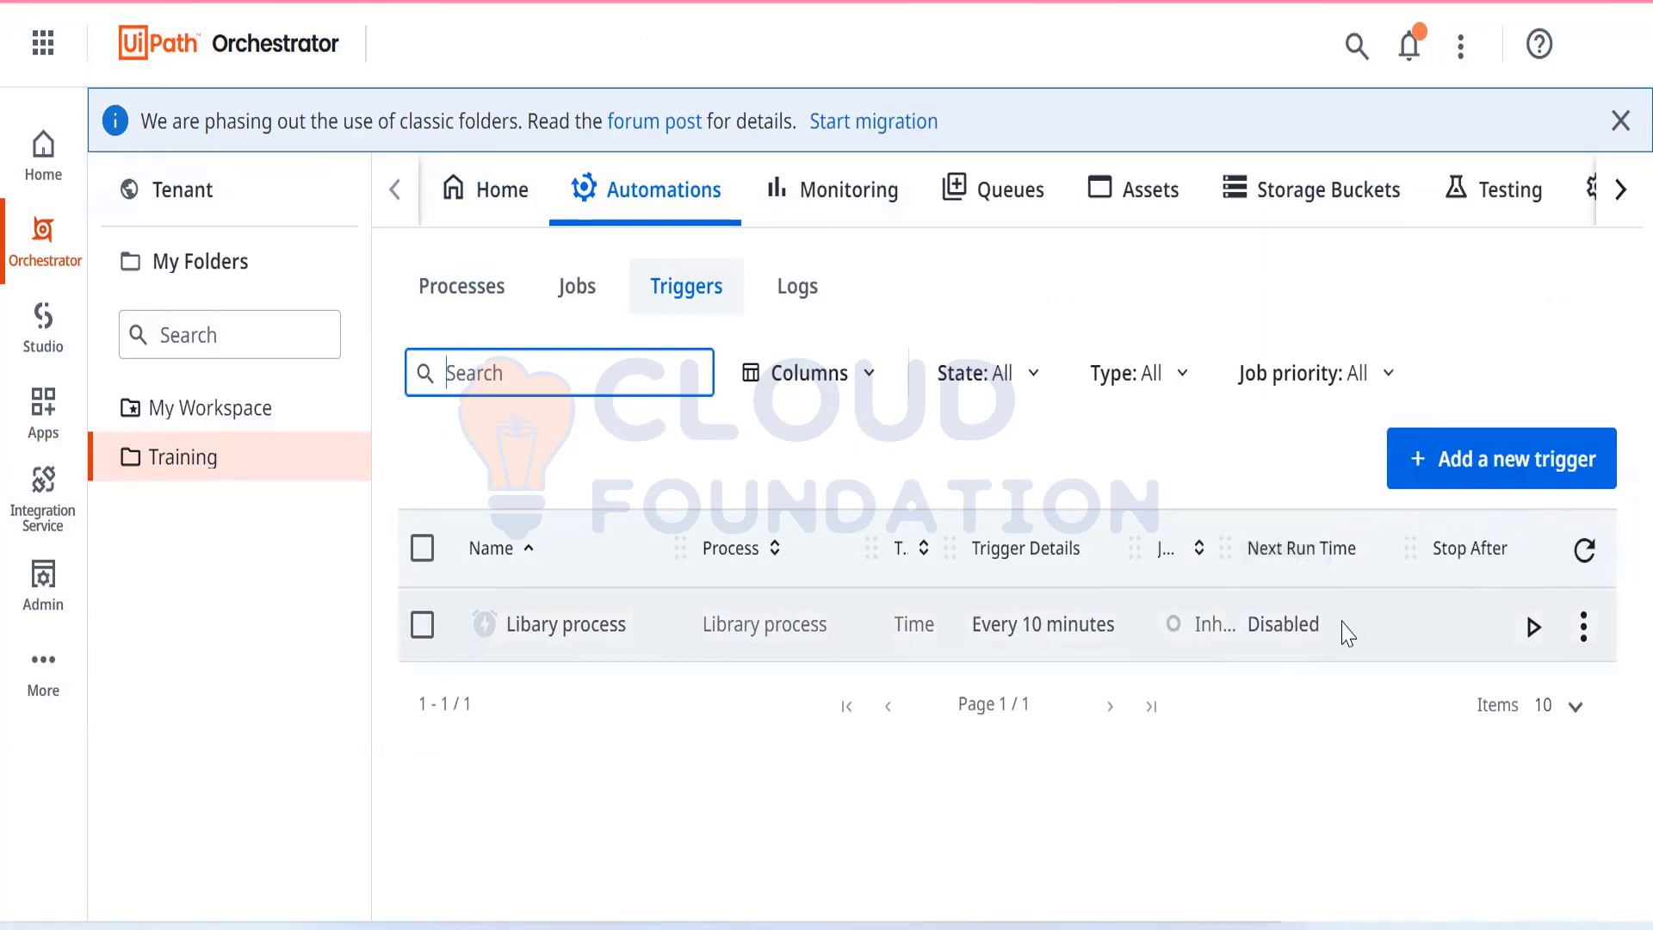
pyautogui.click(1502, 461)
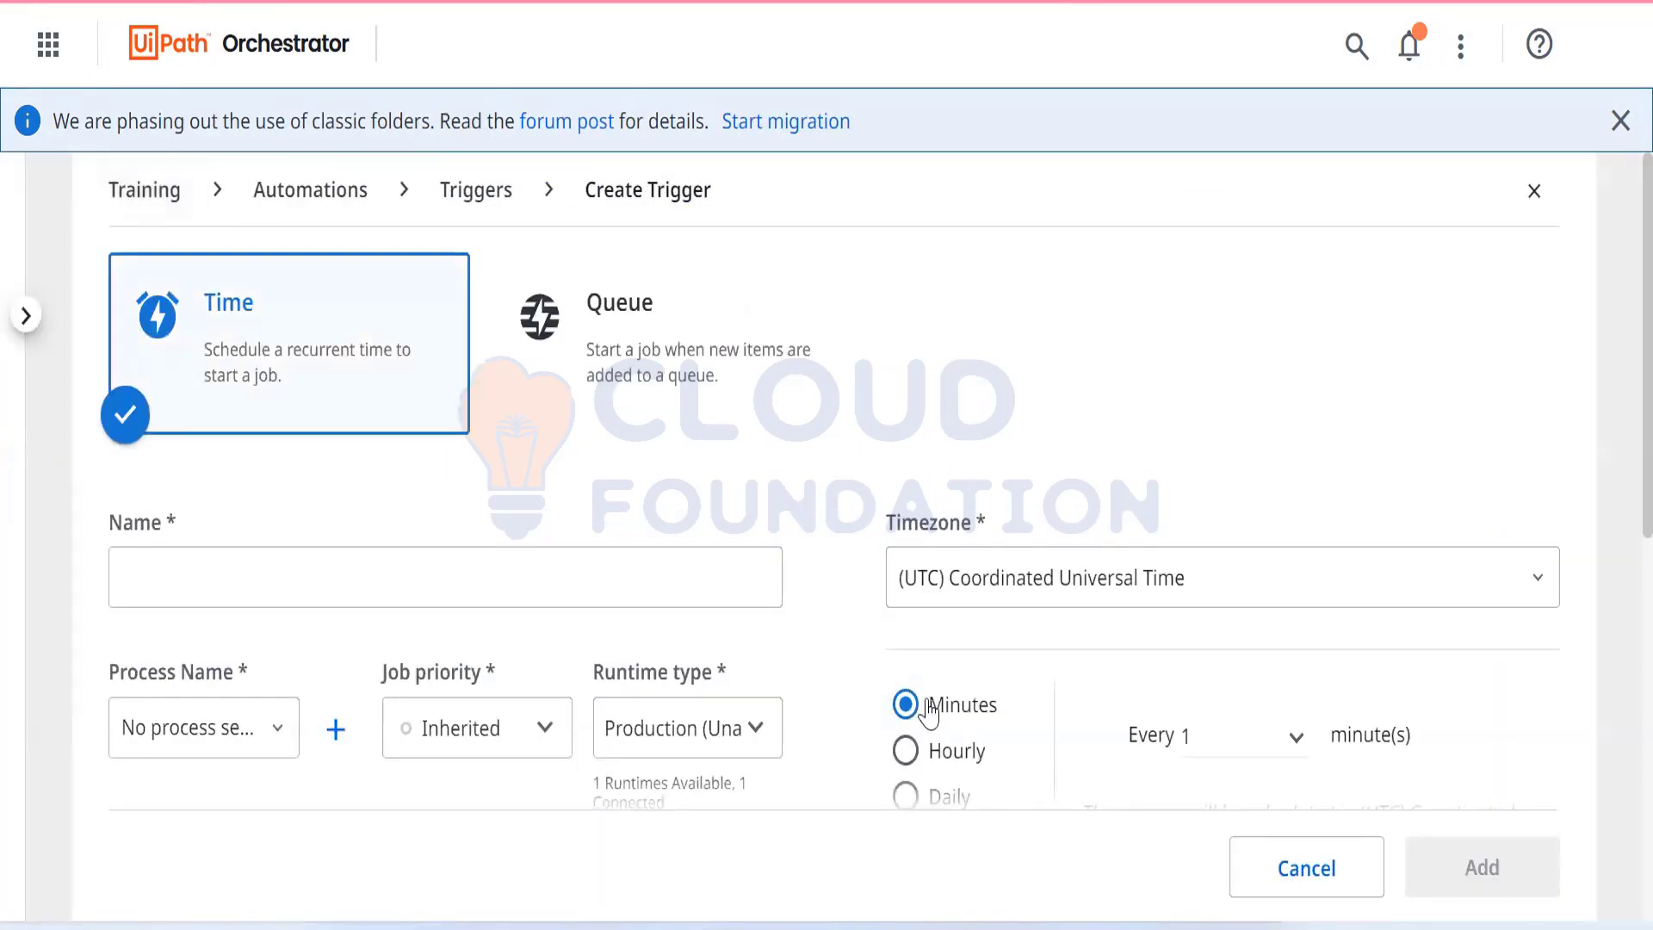
pyautogui.scroll(-2, 444, 572)
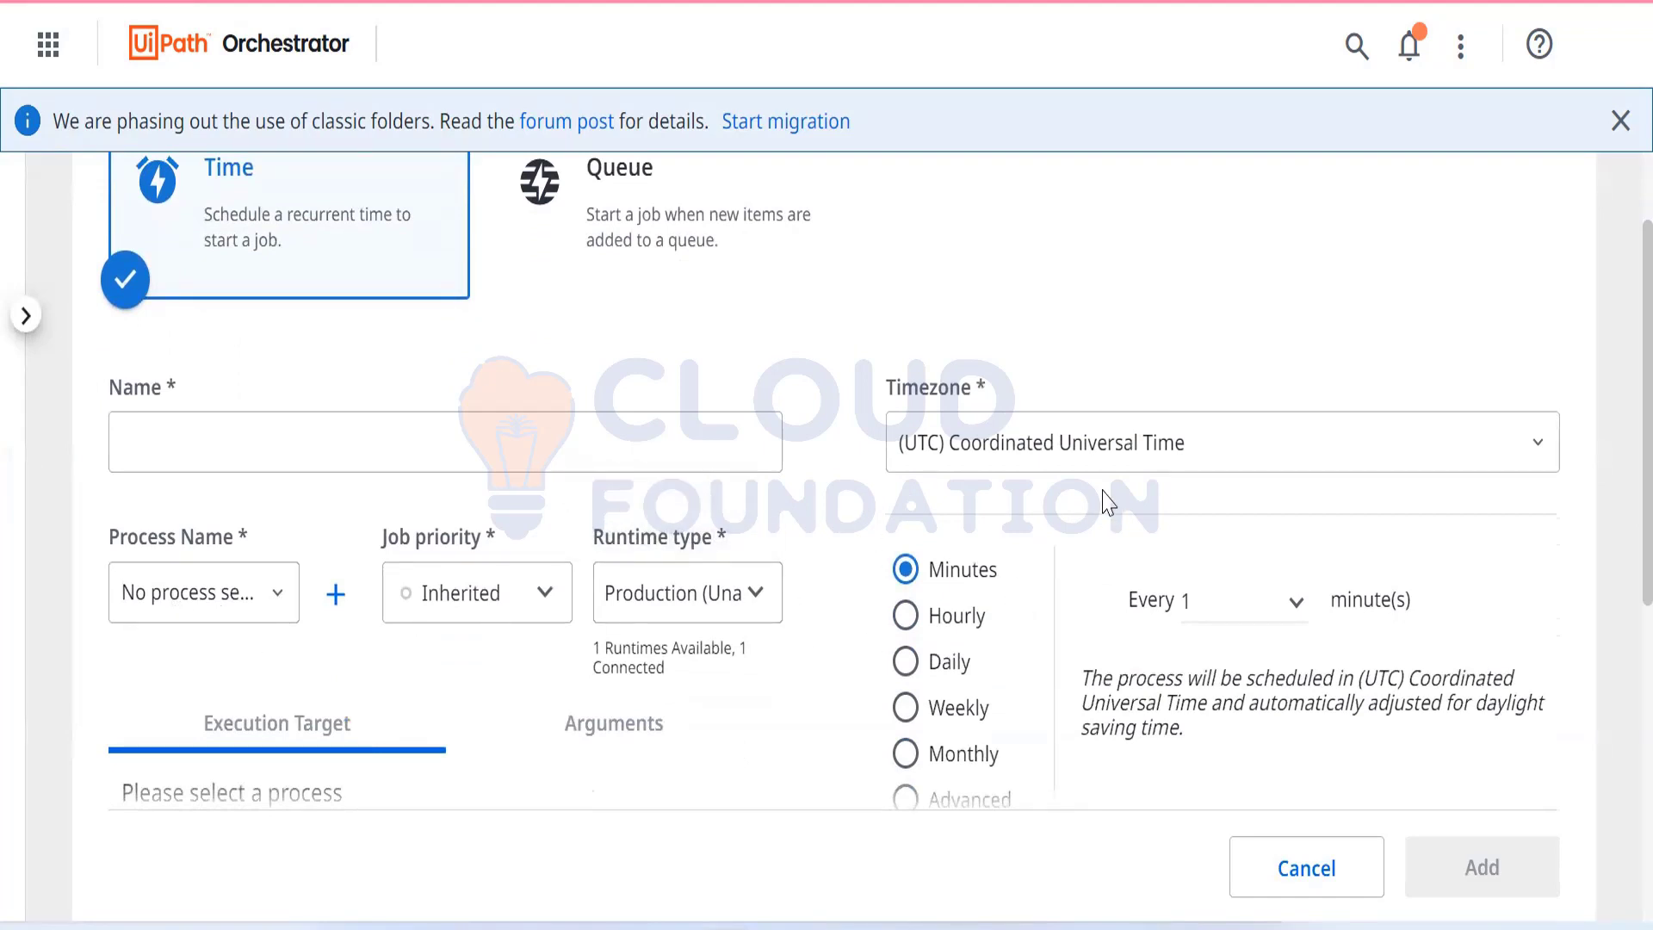
pyautogui.scroll(-1, 999, 620)
pyautogui.scroll(-1, 998, 620)
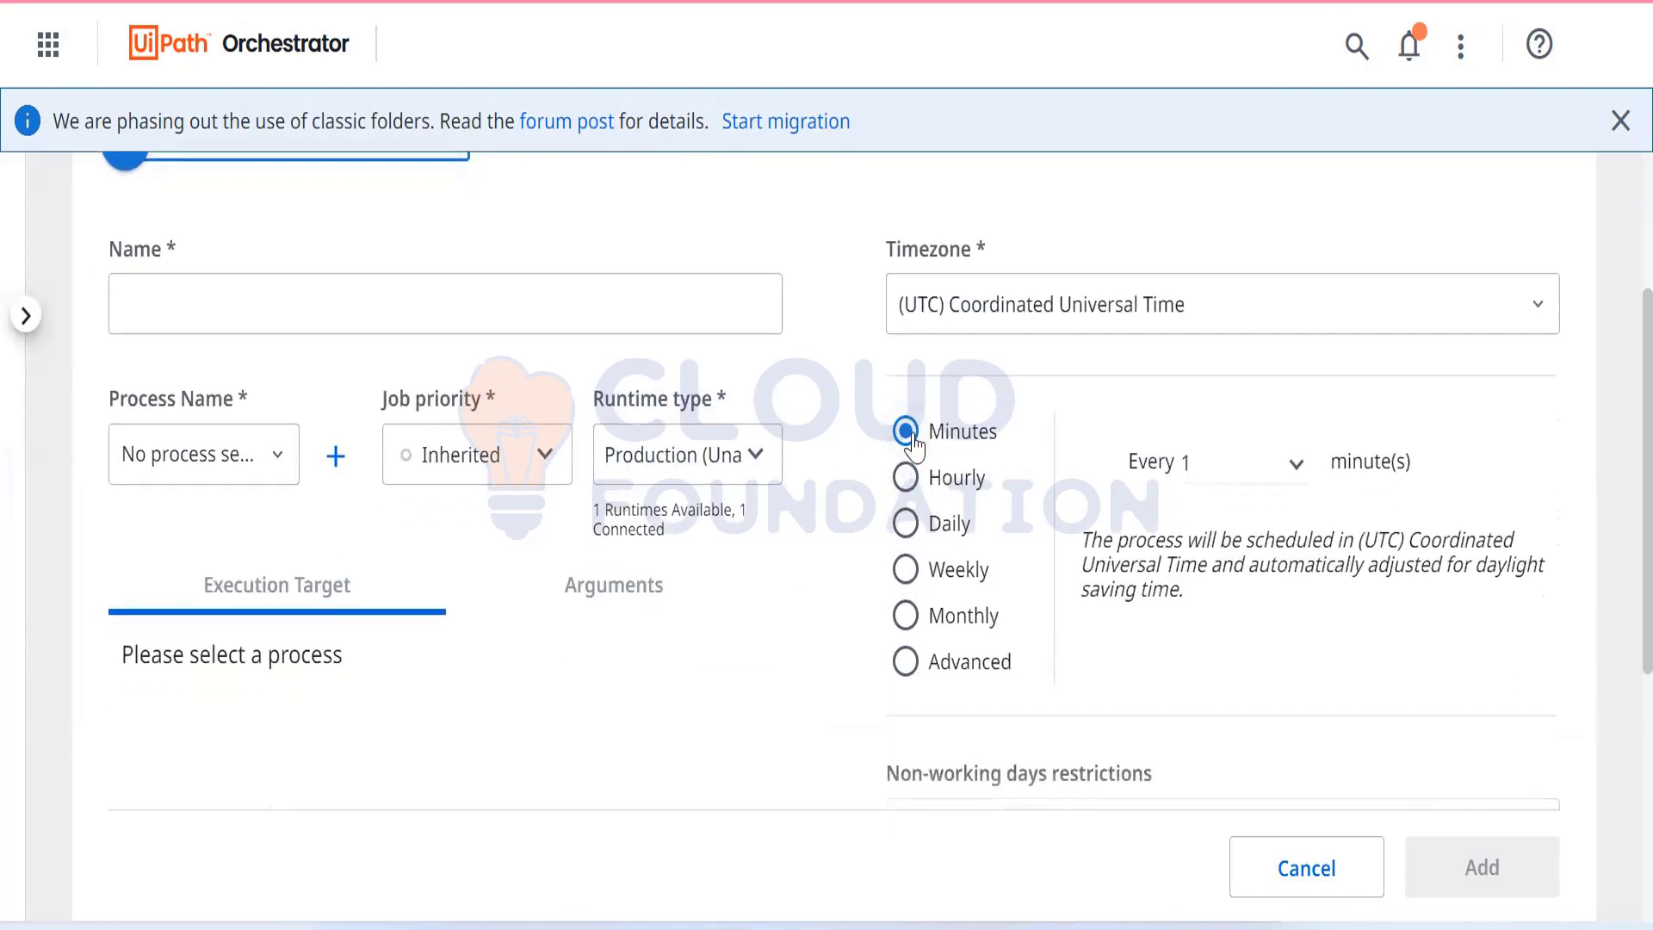
# - Preview the Daily, Weekly and Monthly schedule options of the new trigger and leave the form without saving
pyautogui.click(918, 533)
pyautogui.click(907, 571)
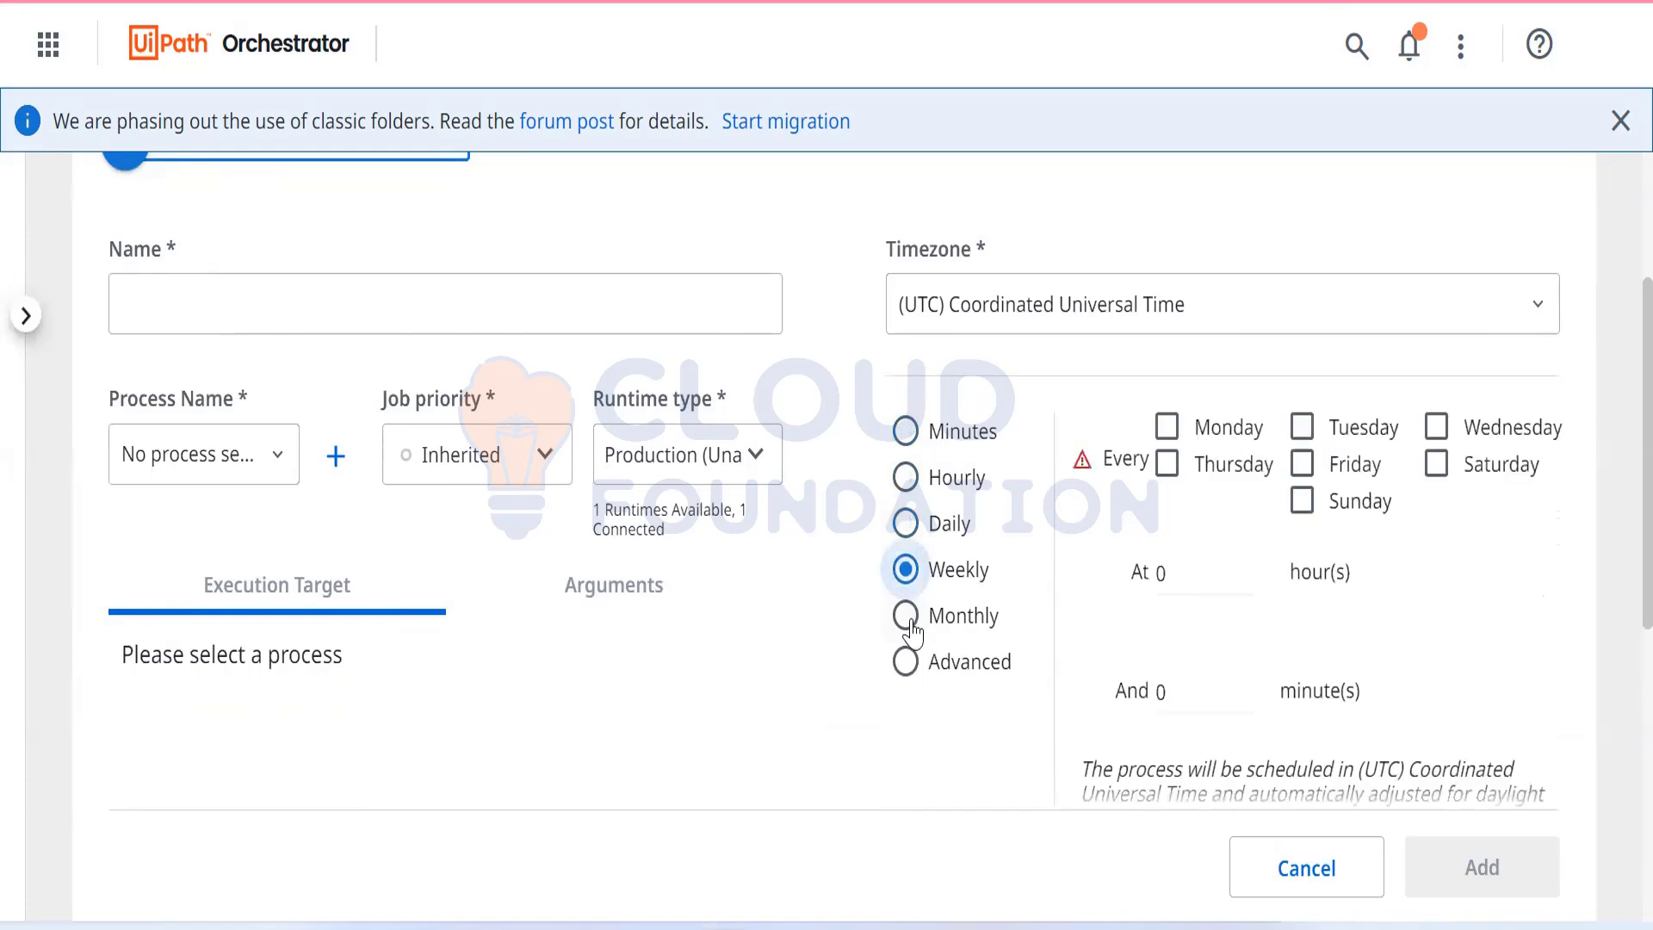
pyautogui.click(911, 627)
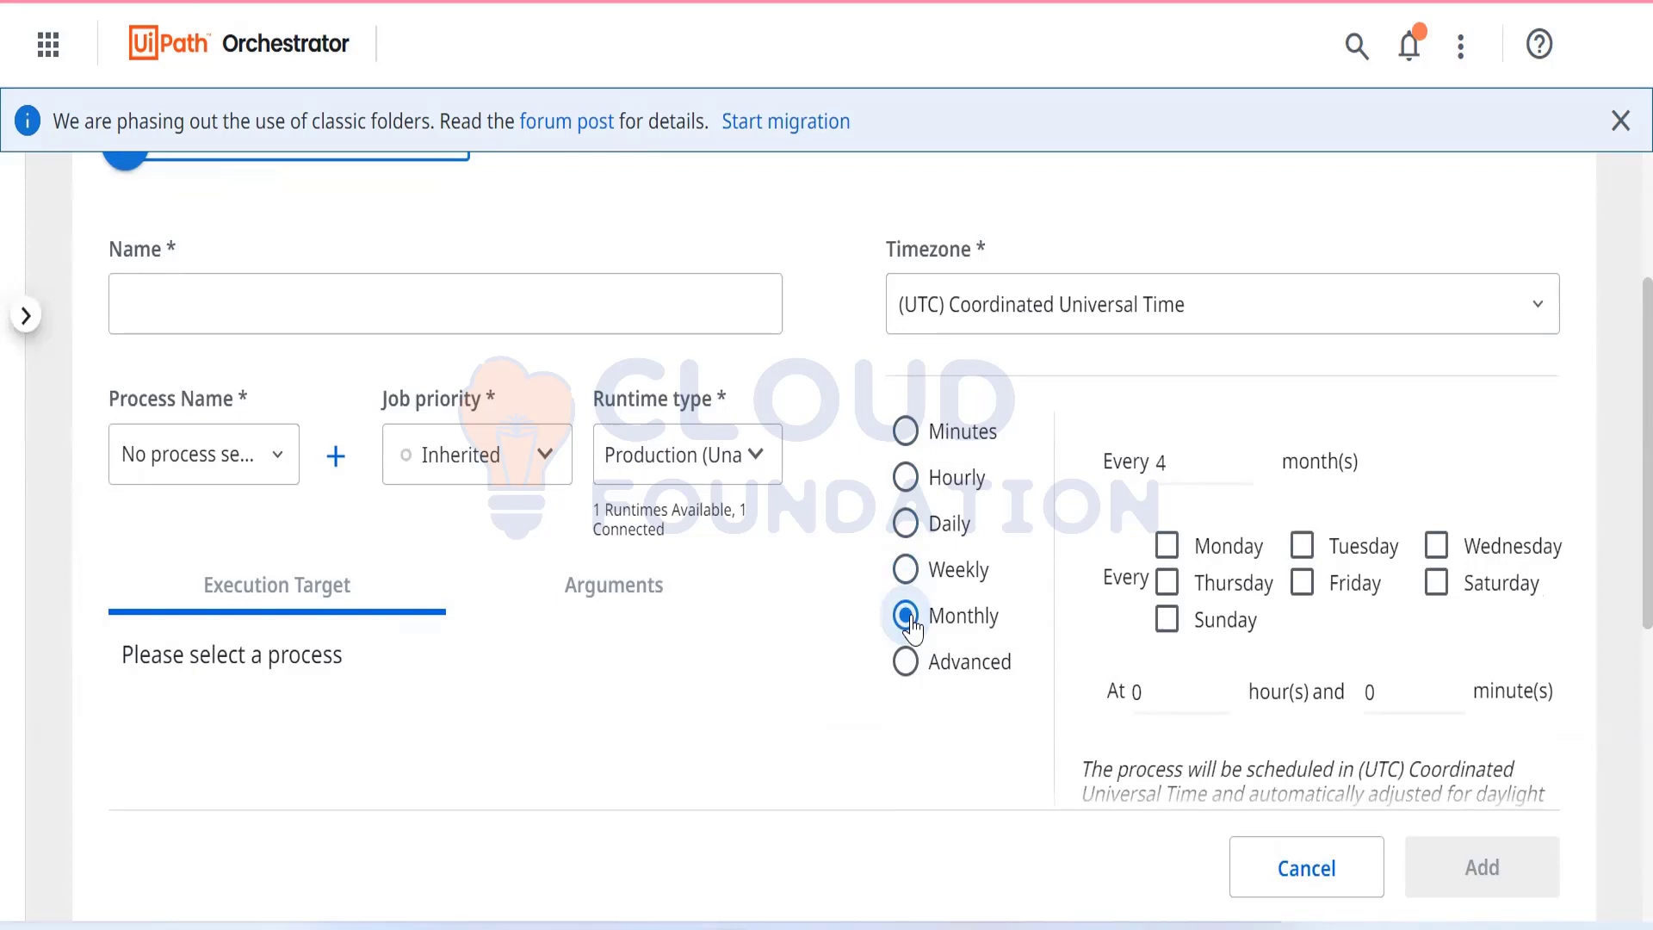
pyautogui.click(1335, 874)
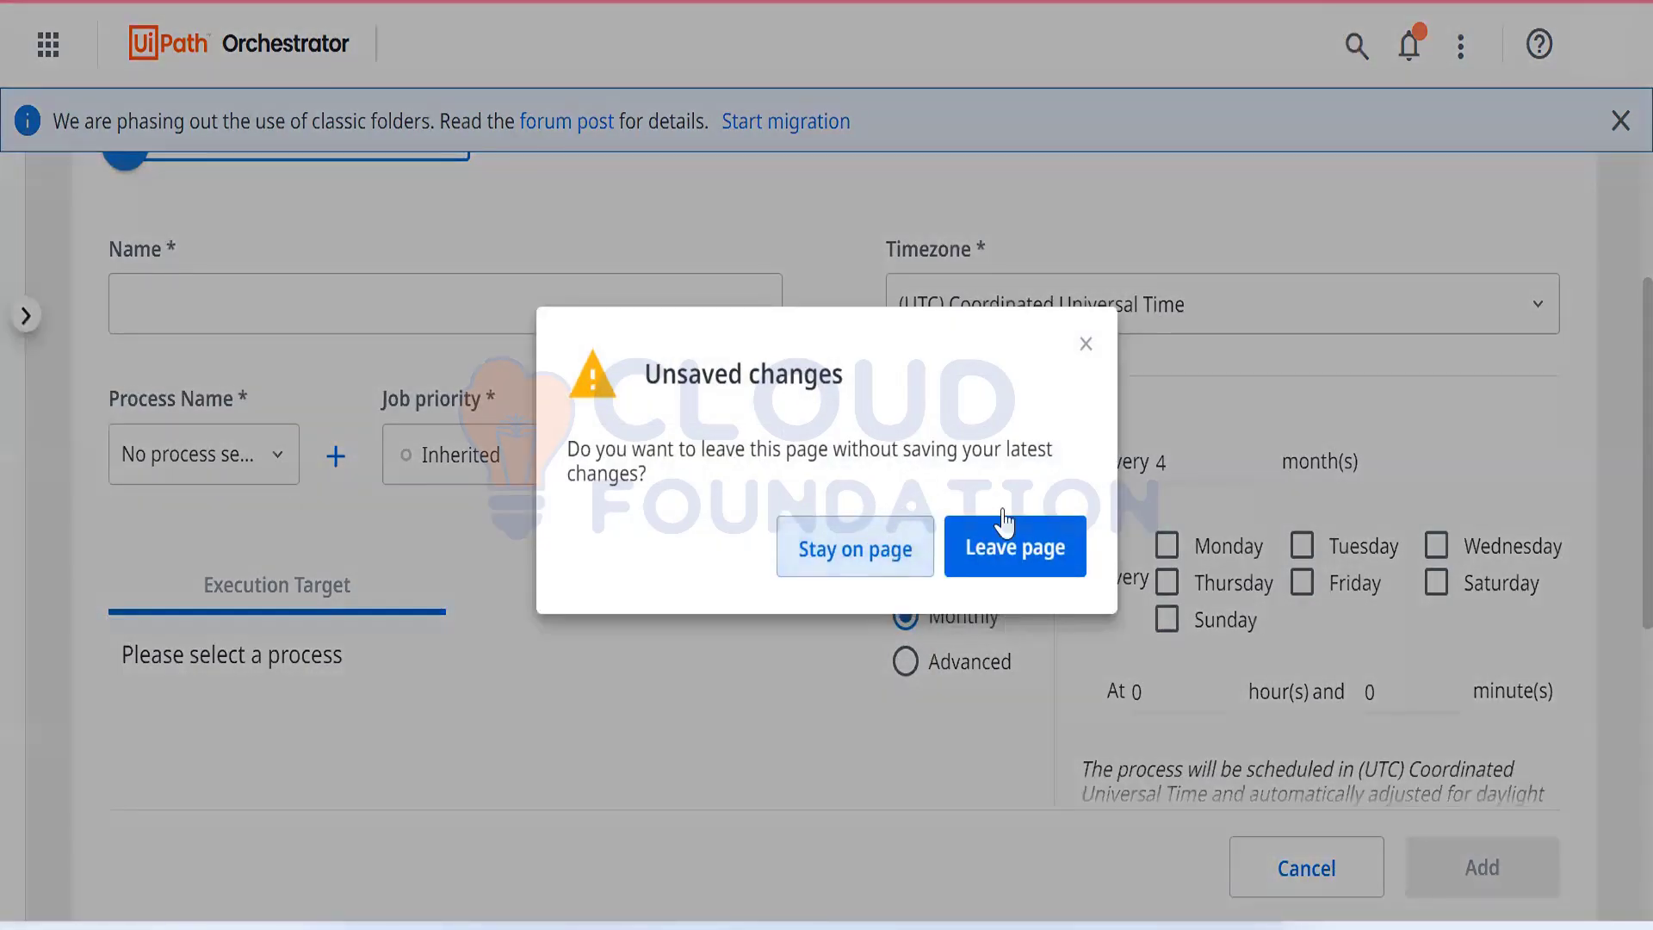
pyautogui.click(1048, 545)
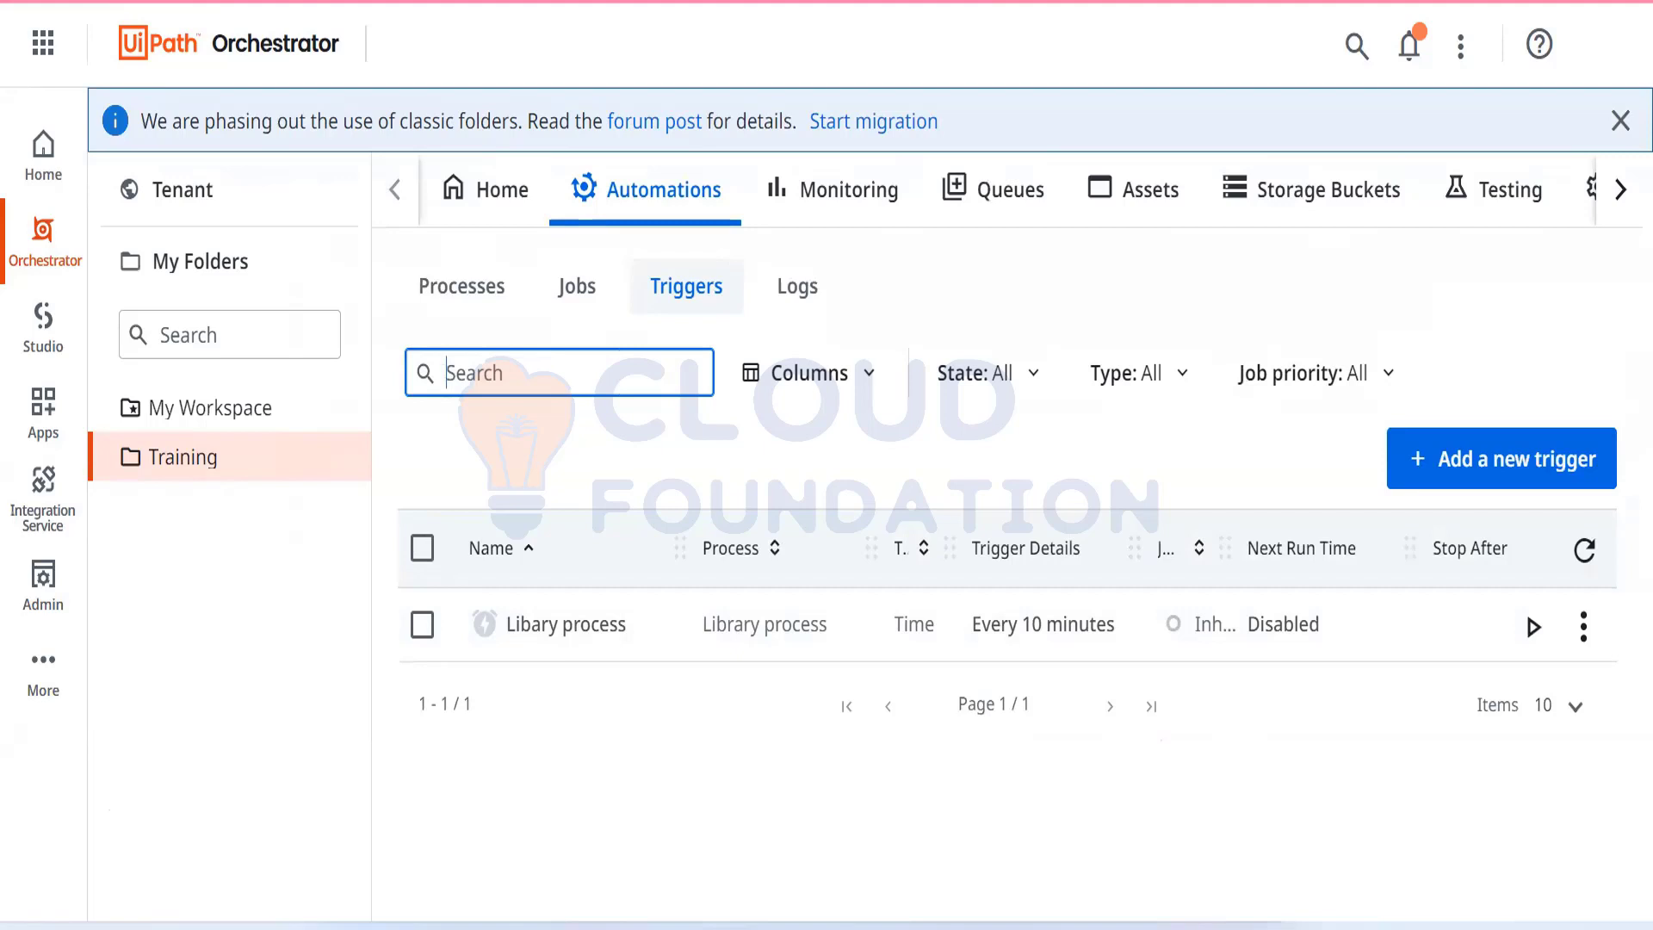
# - Switch to Paint and draw a straight line from the lower-row client box nearest the divider to the orchestrator box
pyautogui.hotkey('alt', 'Tab')
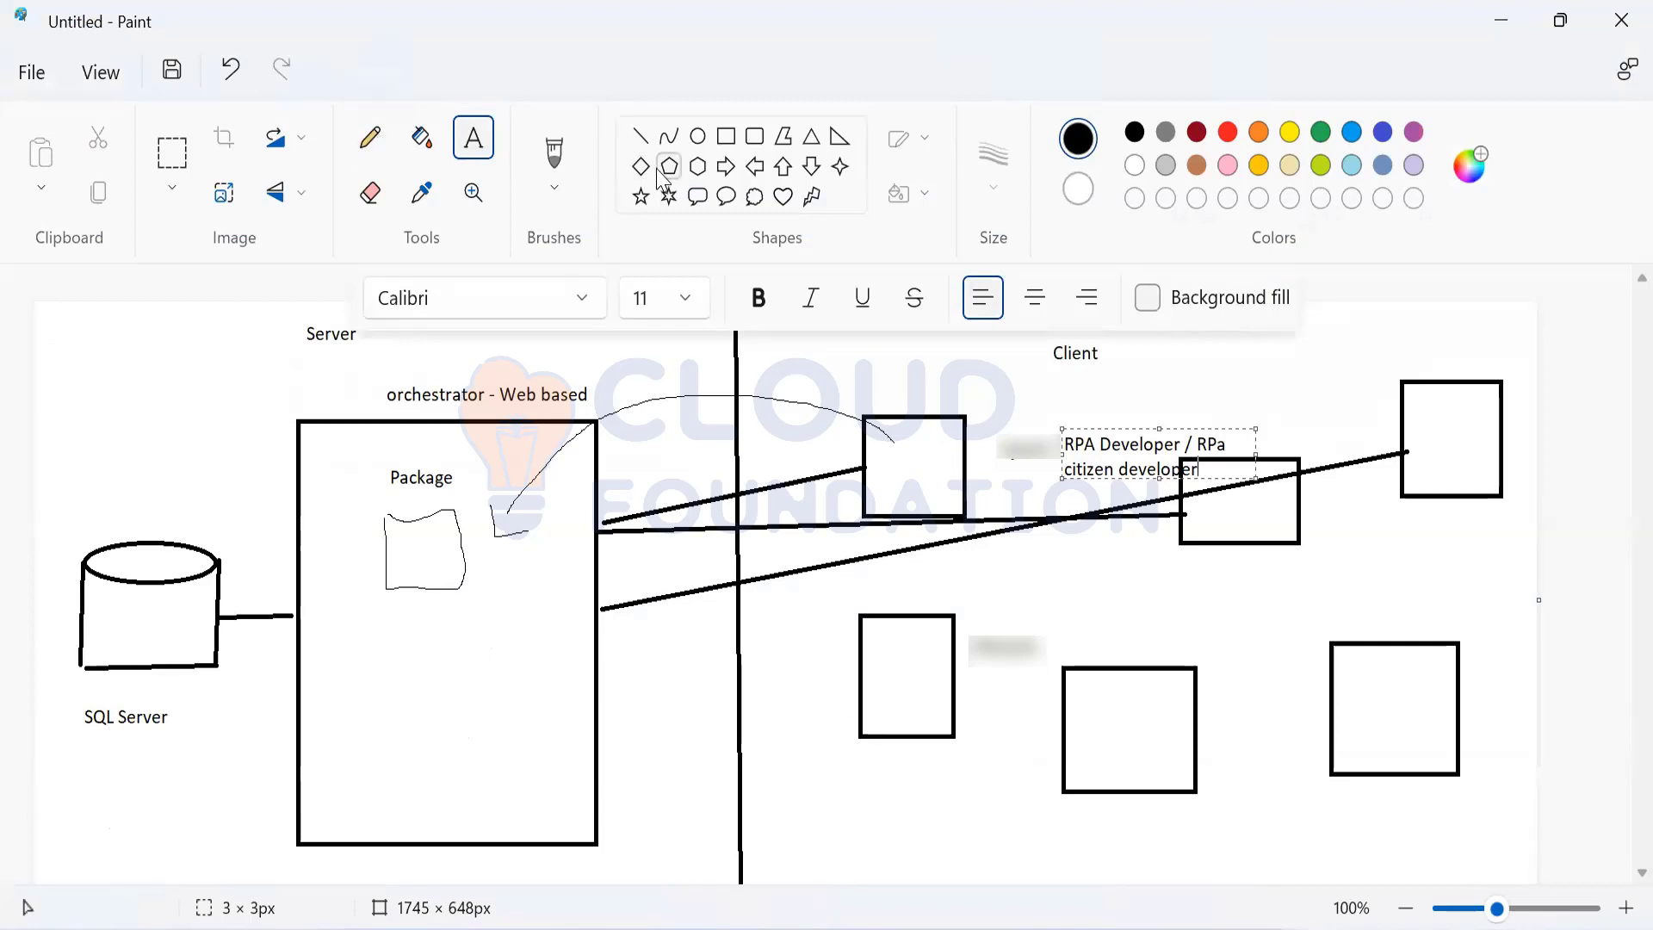
pyautogui.click(647, 142)
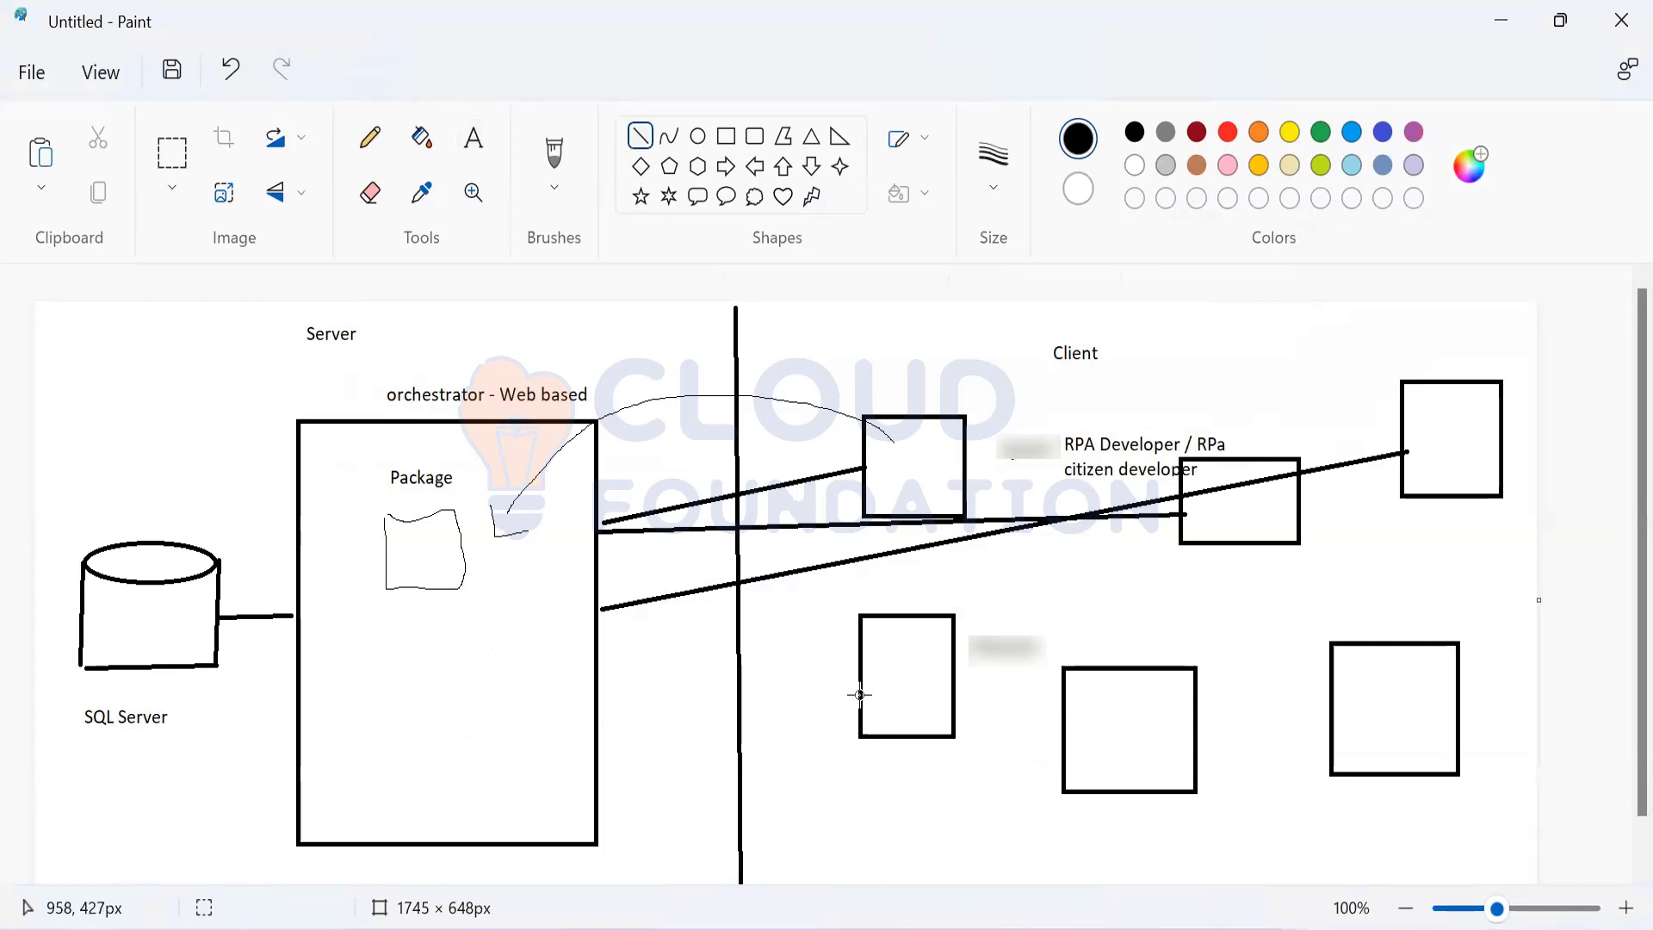
pyautogui.moveTo(859, 693); pyautogui.dragTo(595, 650)
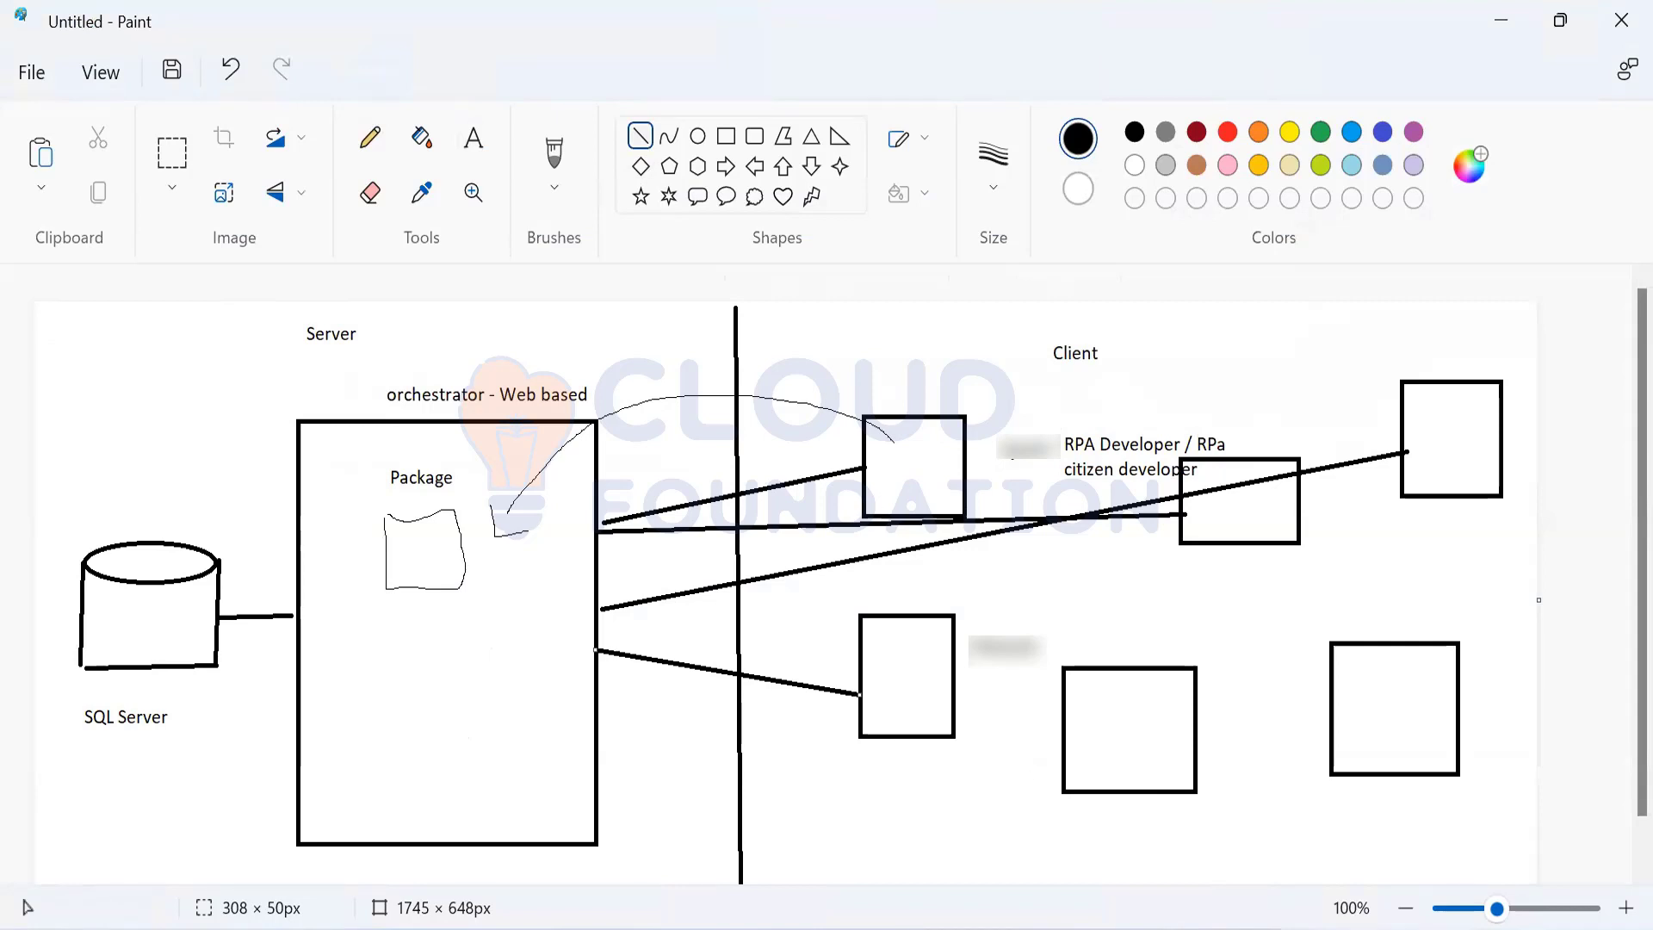
# - Switch to UiPath Studio and publish the TransactionProcess project as version 1.0.1 with the default publish options and no certificate
pyautogui.click(794, 768)
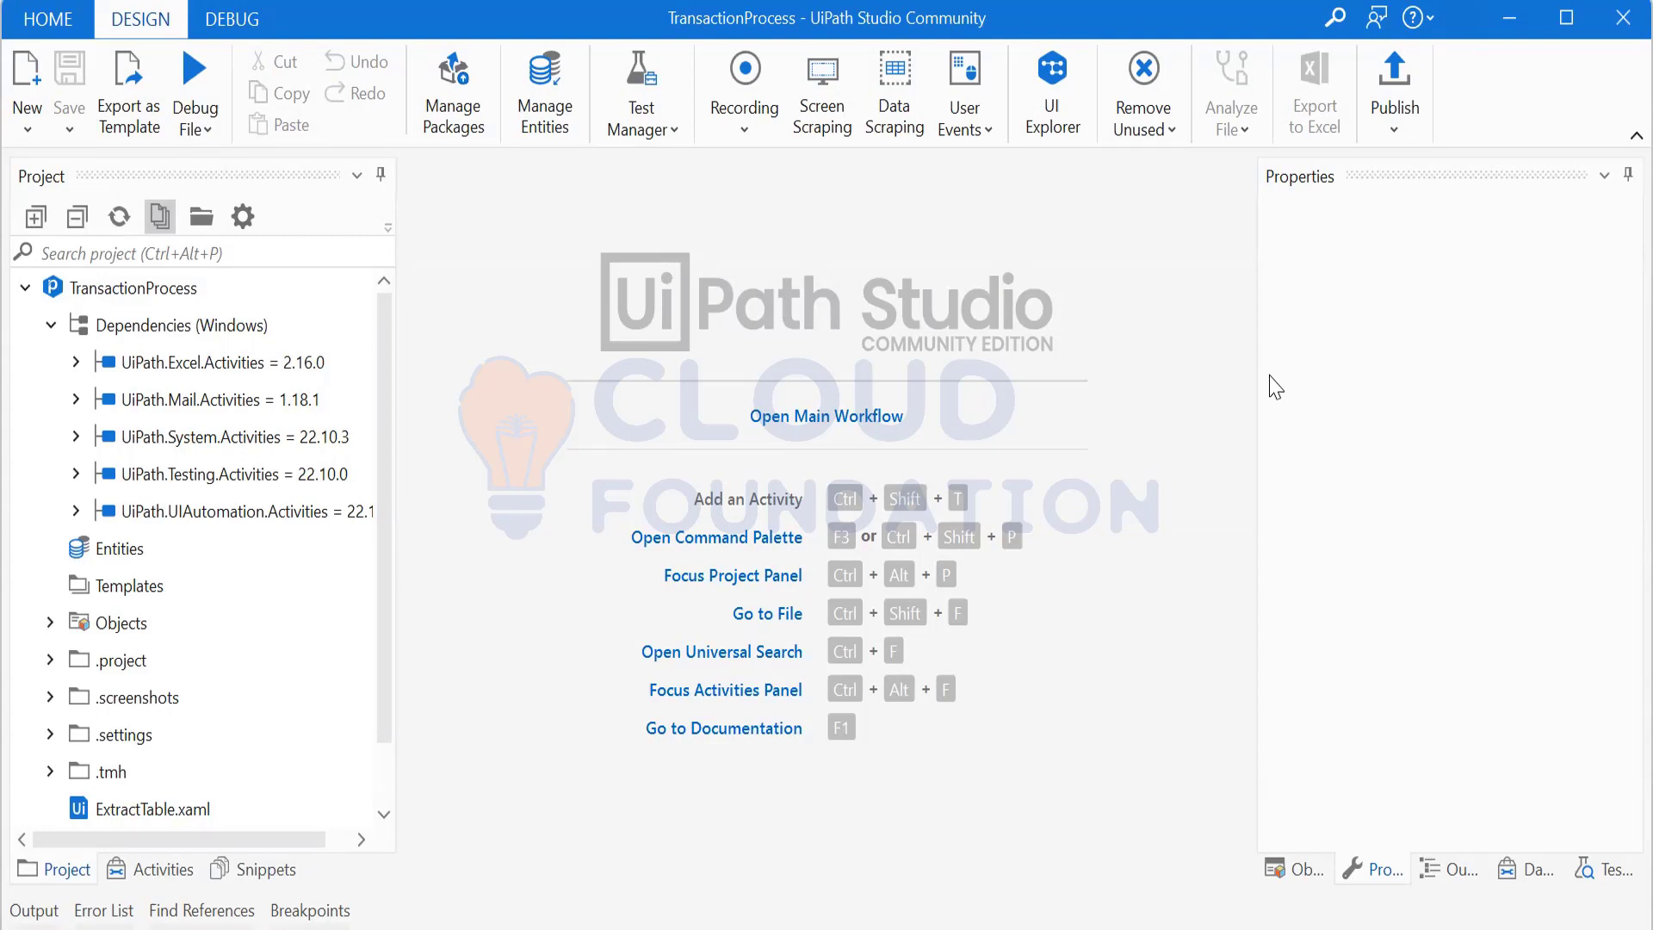
pyautogui.click(1395, 86)
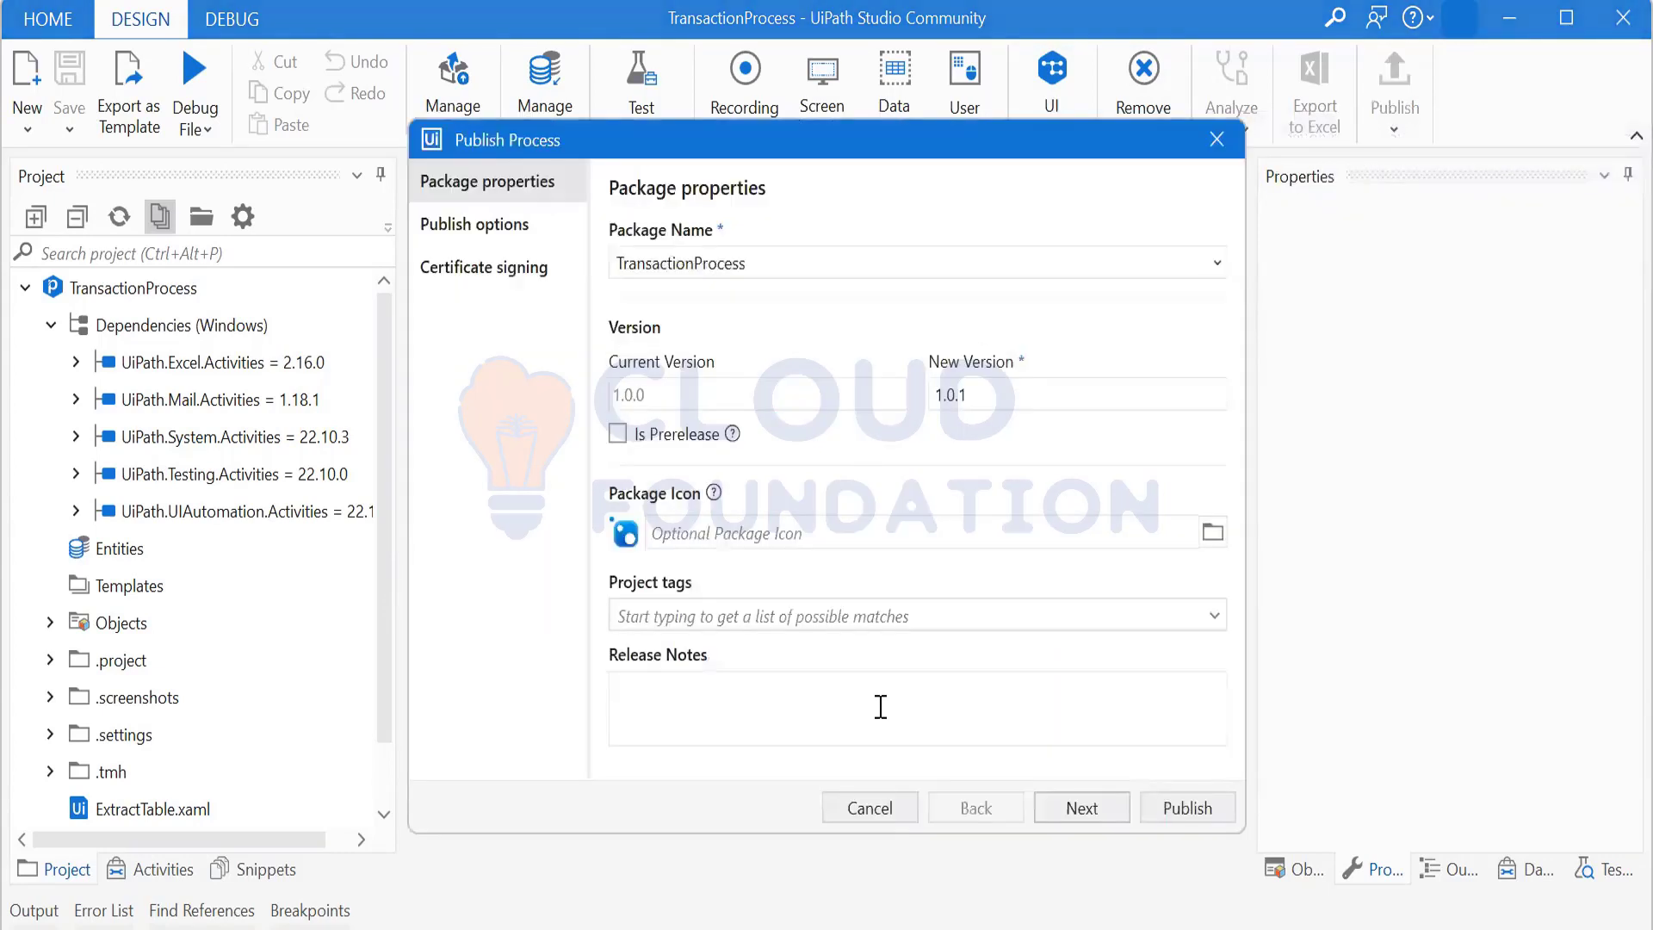
pyautogui.click(1085, 814)
pyautogui.click(1083, 810)
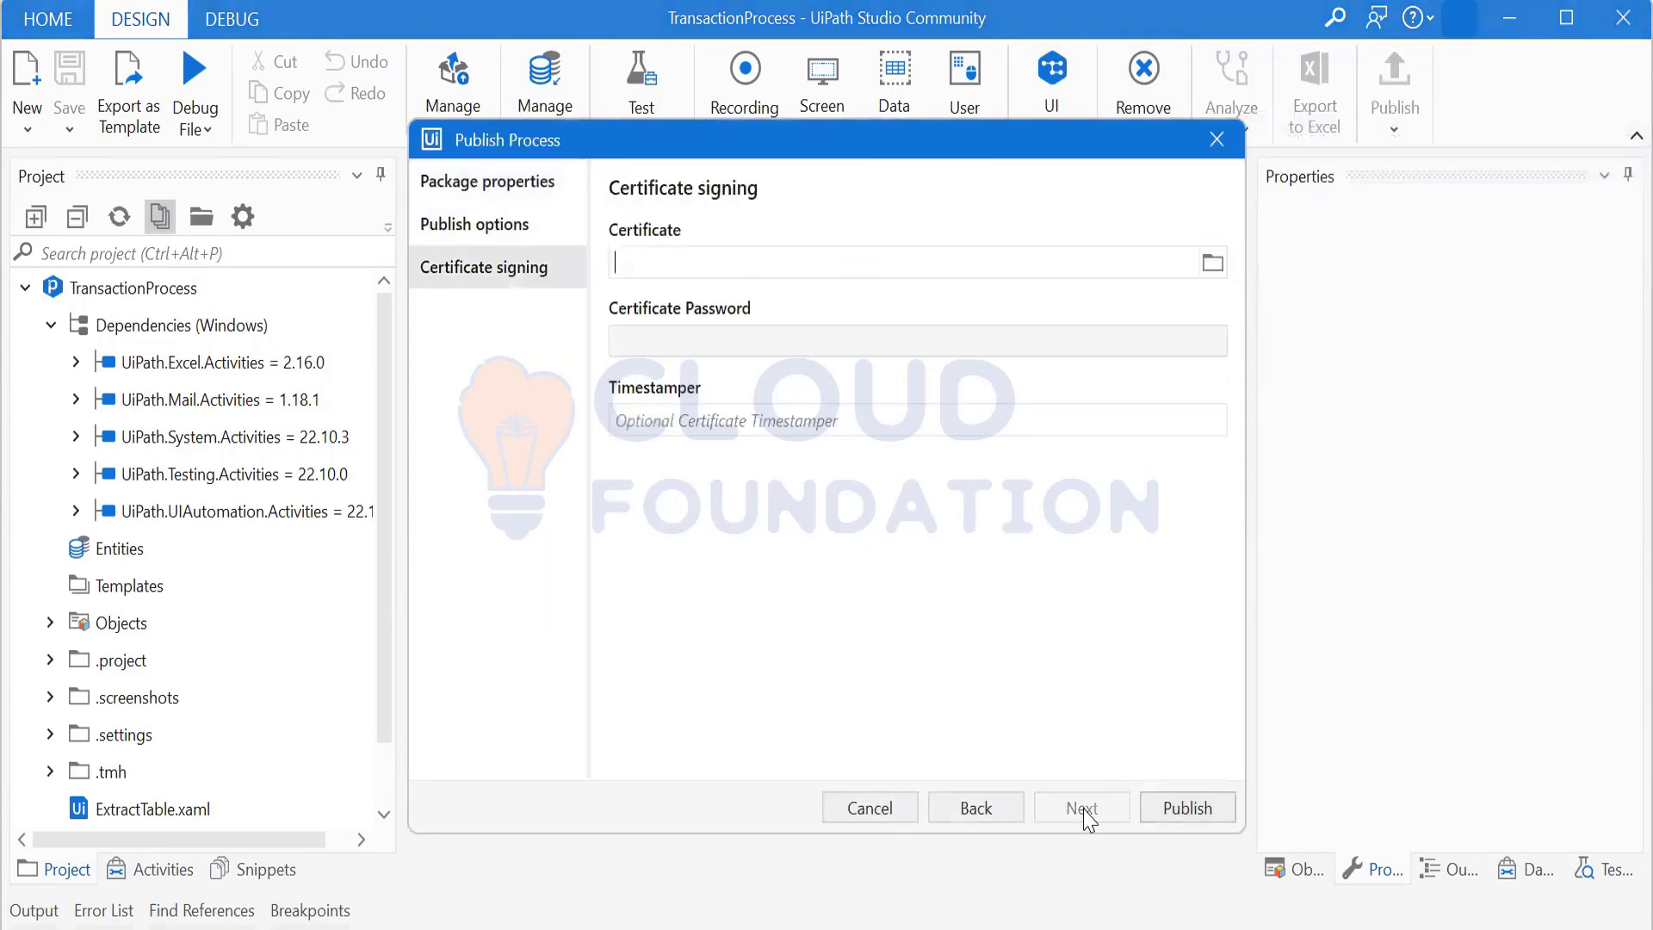
pyautogui.click(1186, 810)
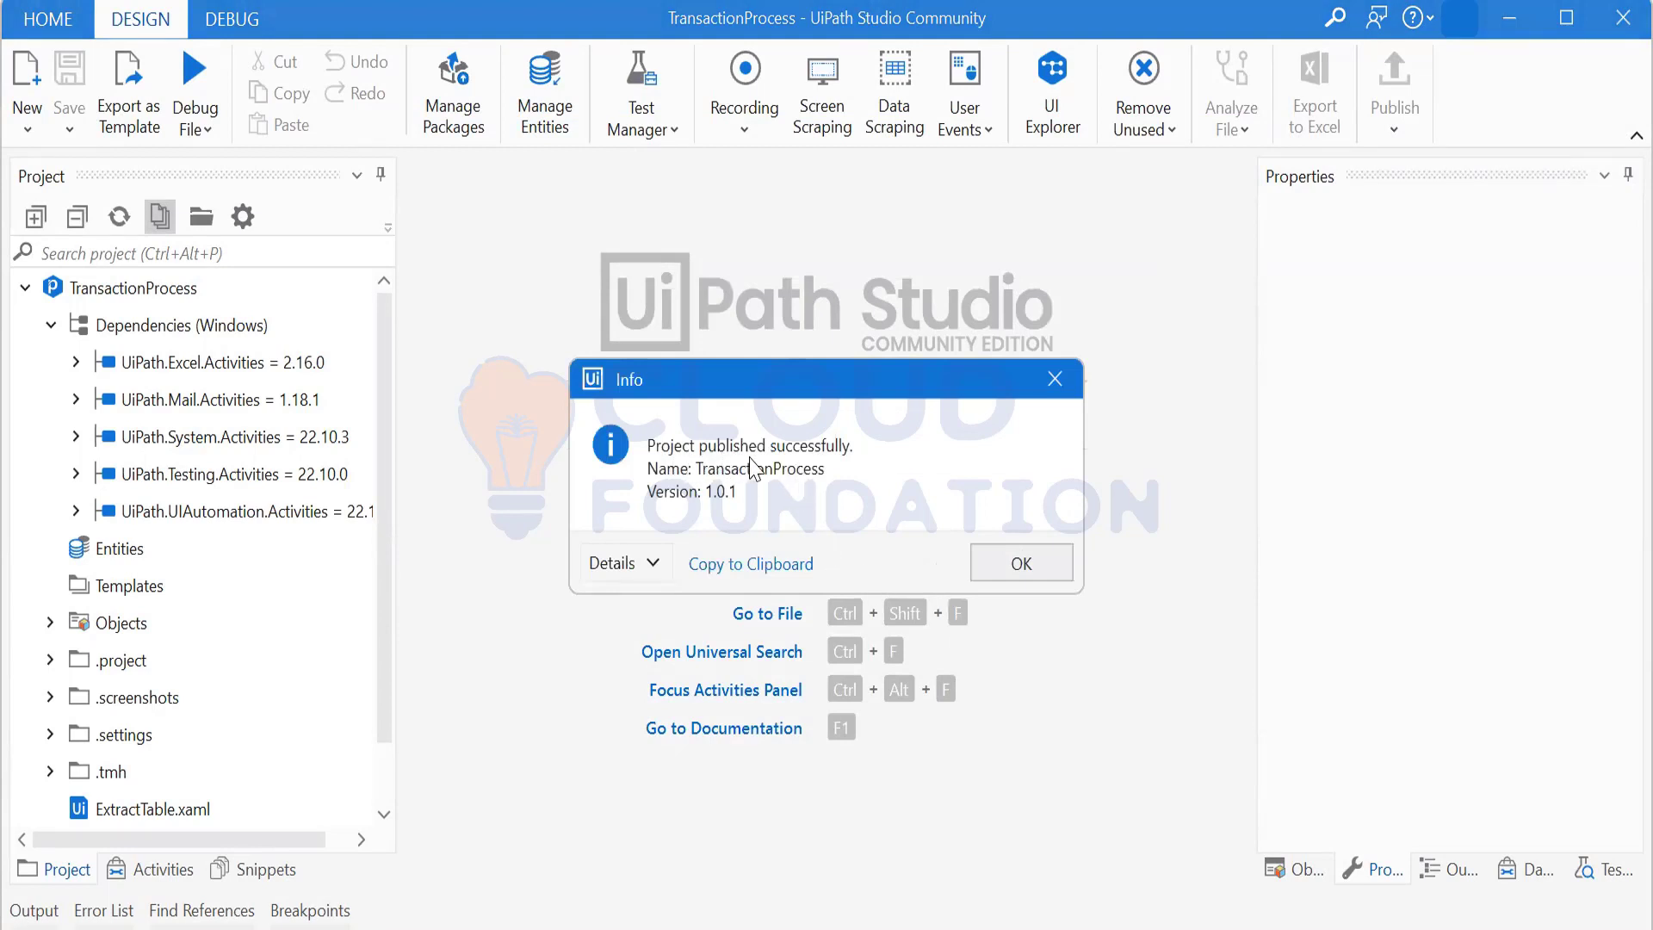
pyautogui.click(1045, 566)
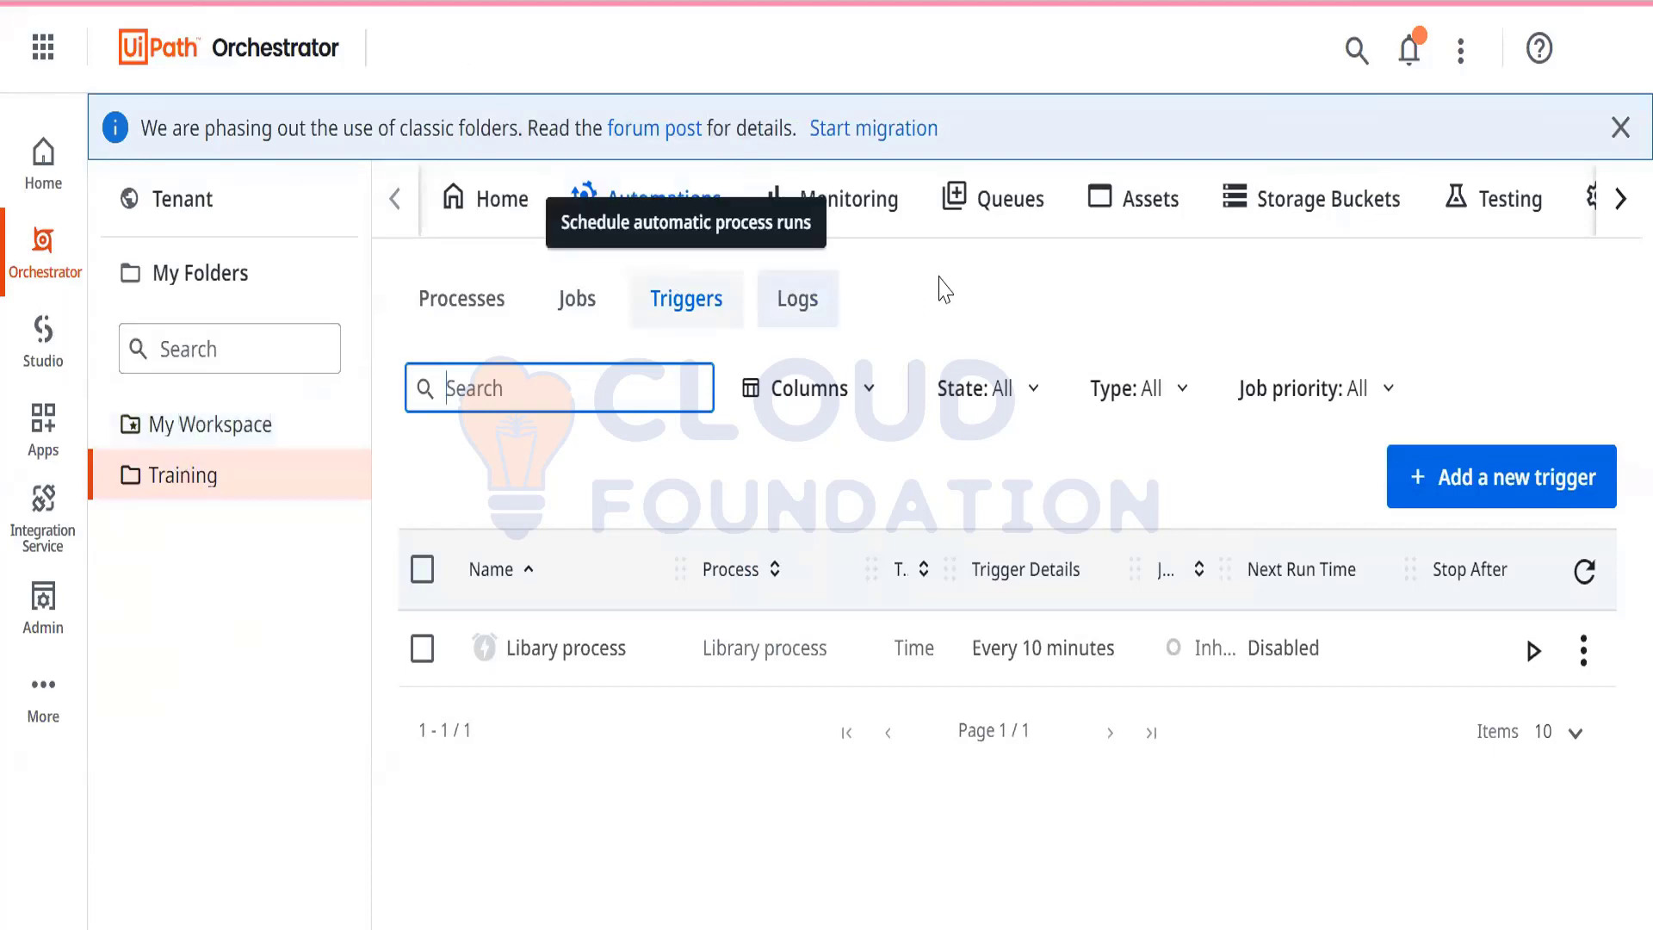
# - Switch to Orchestrator and look through all pages of the tenant's package list for the TransactionProcess package
pyautogui.click(167, 219)
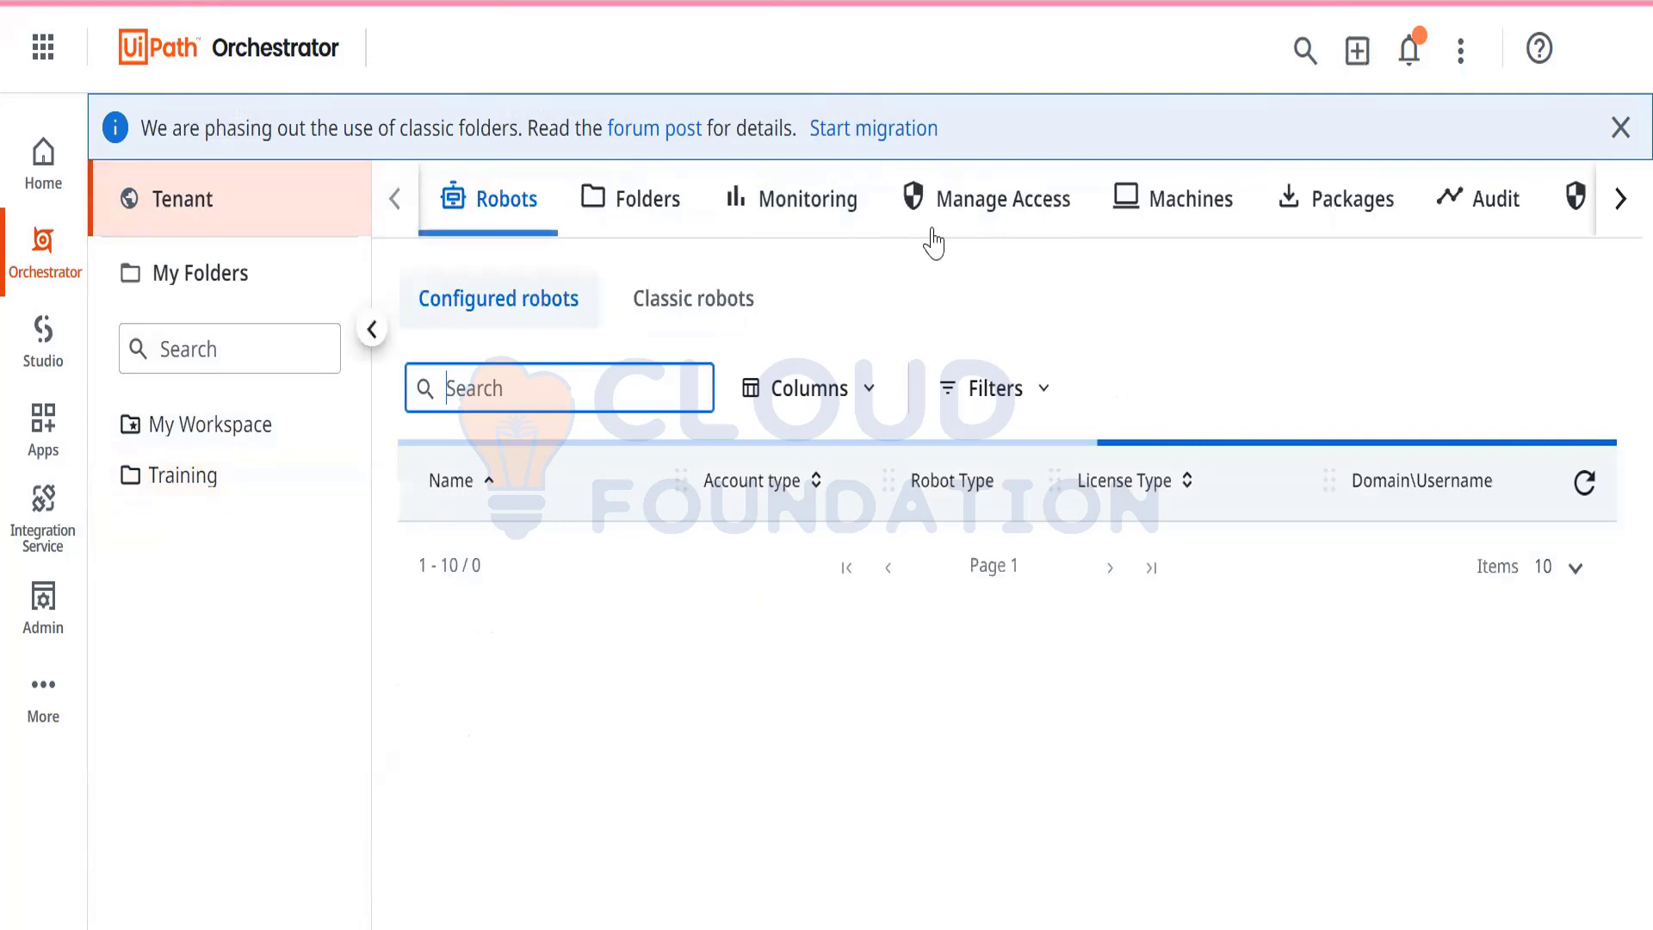
pyautogui.click(1346, 220)
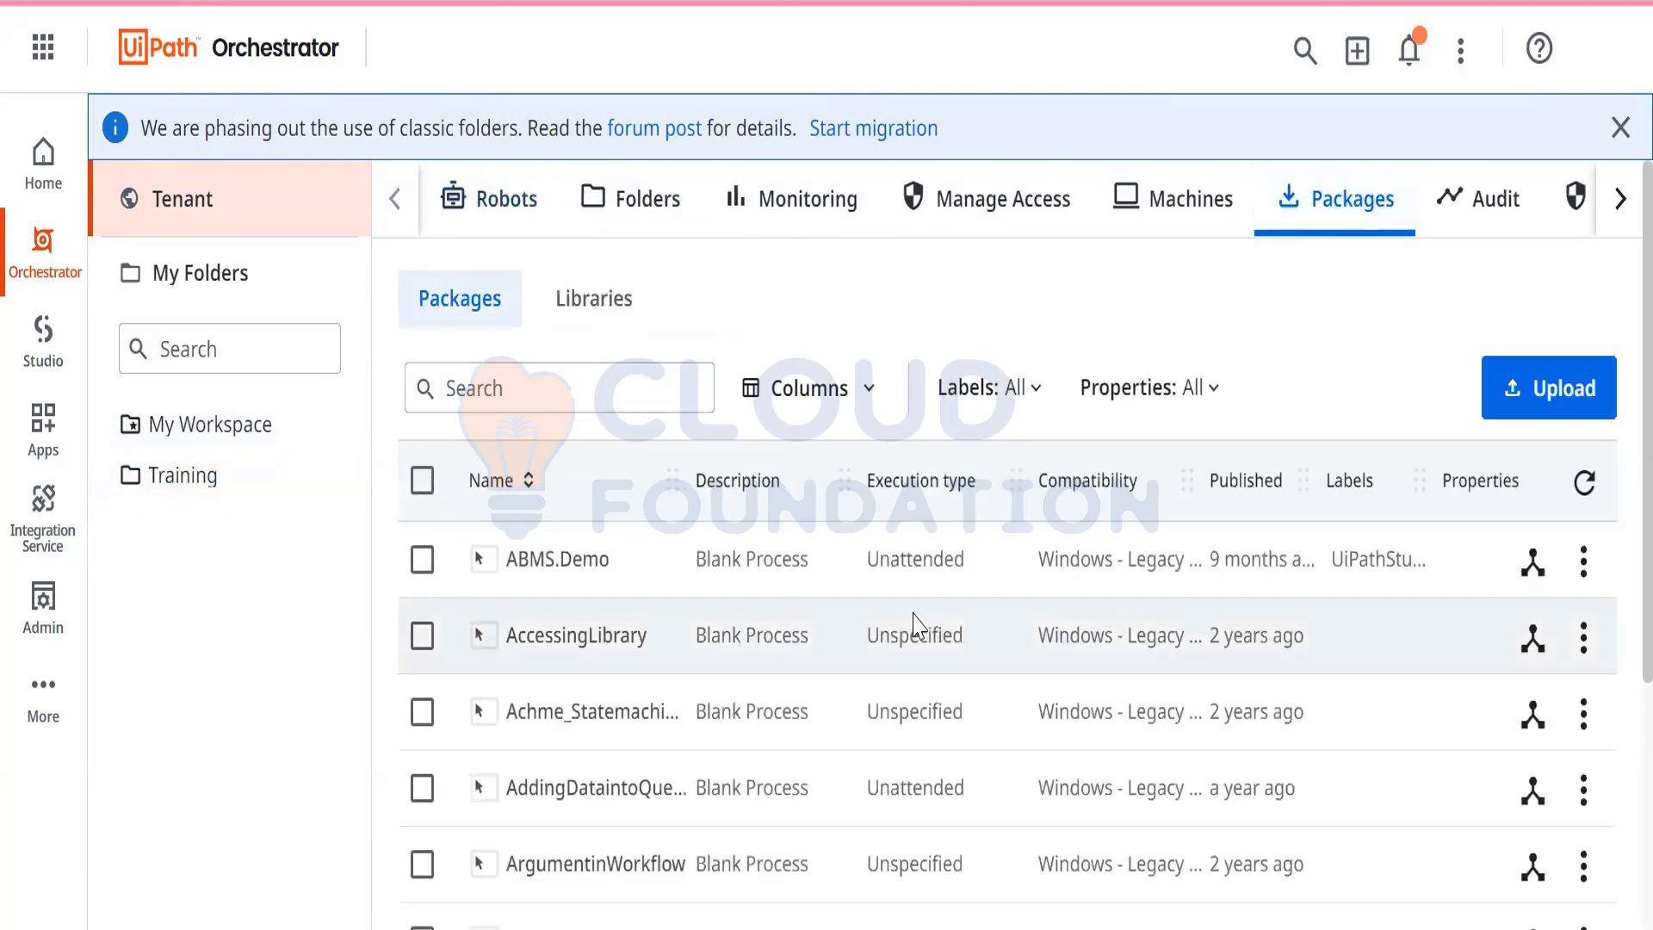
pyautogui.scroll(-5, 895, 627)
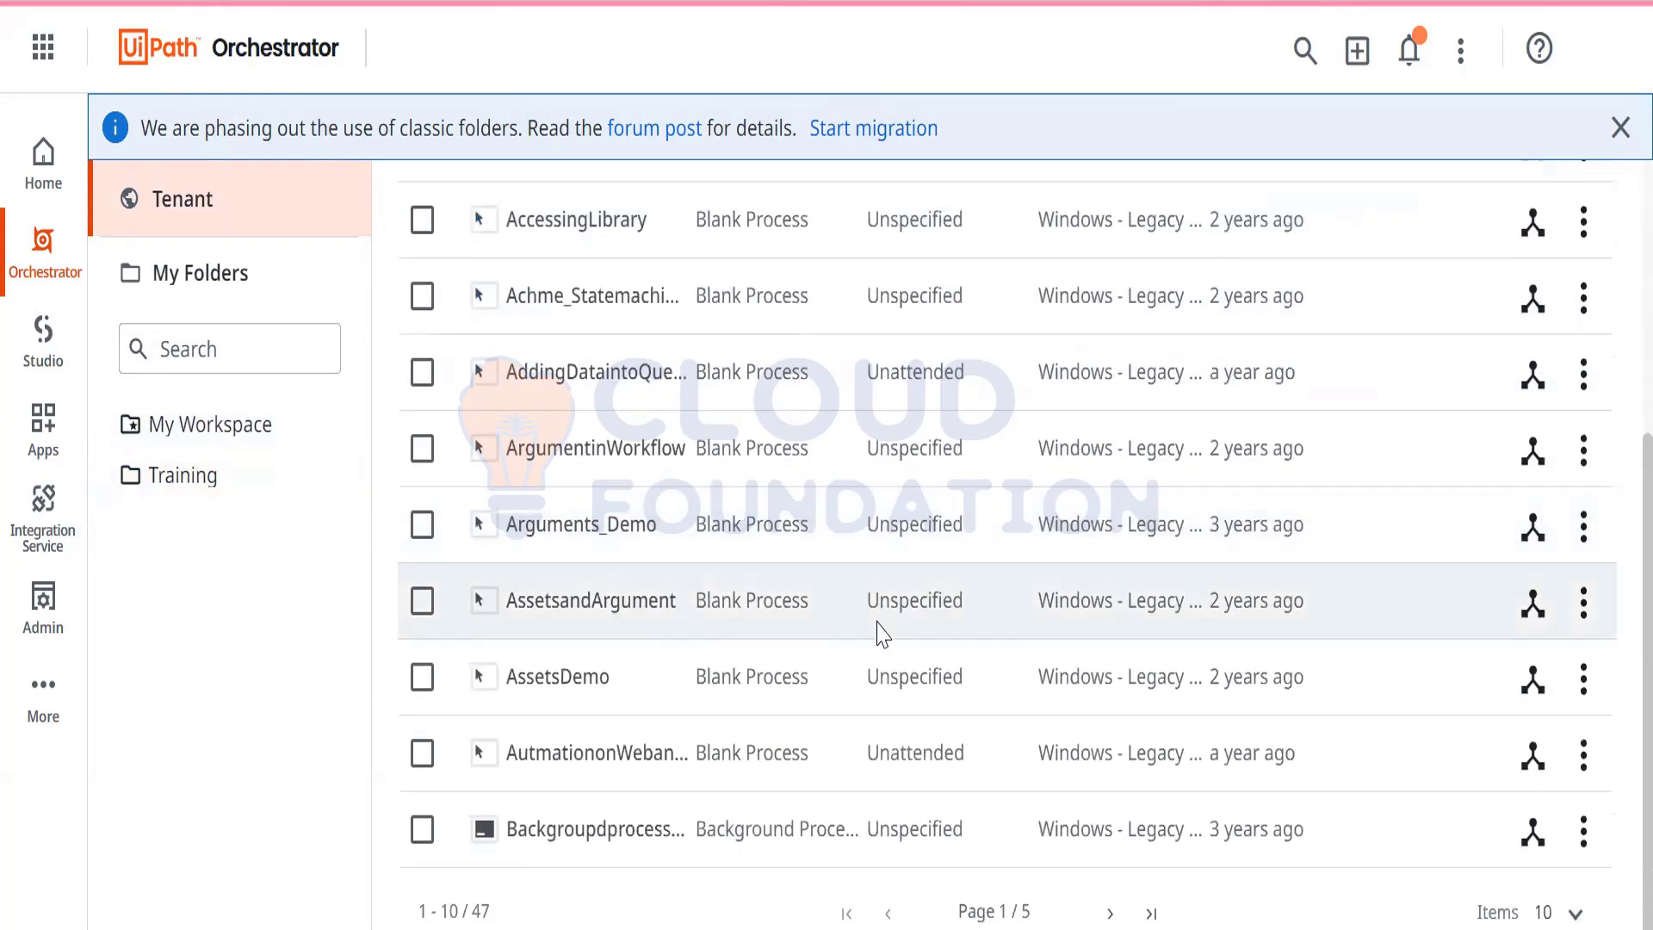
pyautogui.click(1111, 913)
pyautogui.scroll(5, 1154, 650)
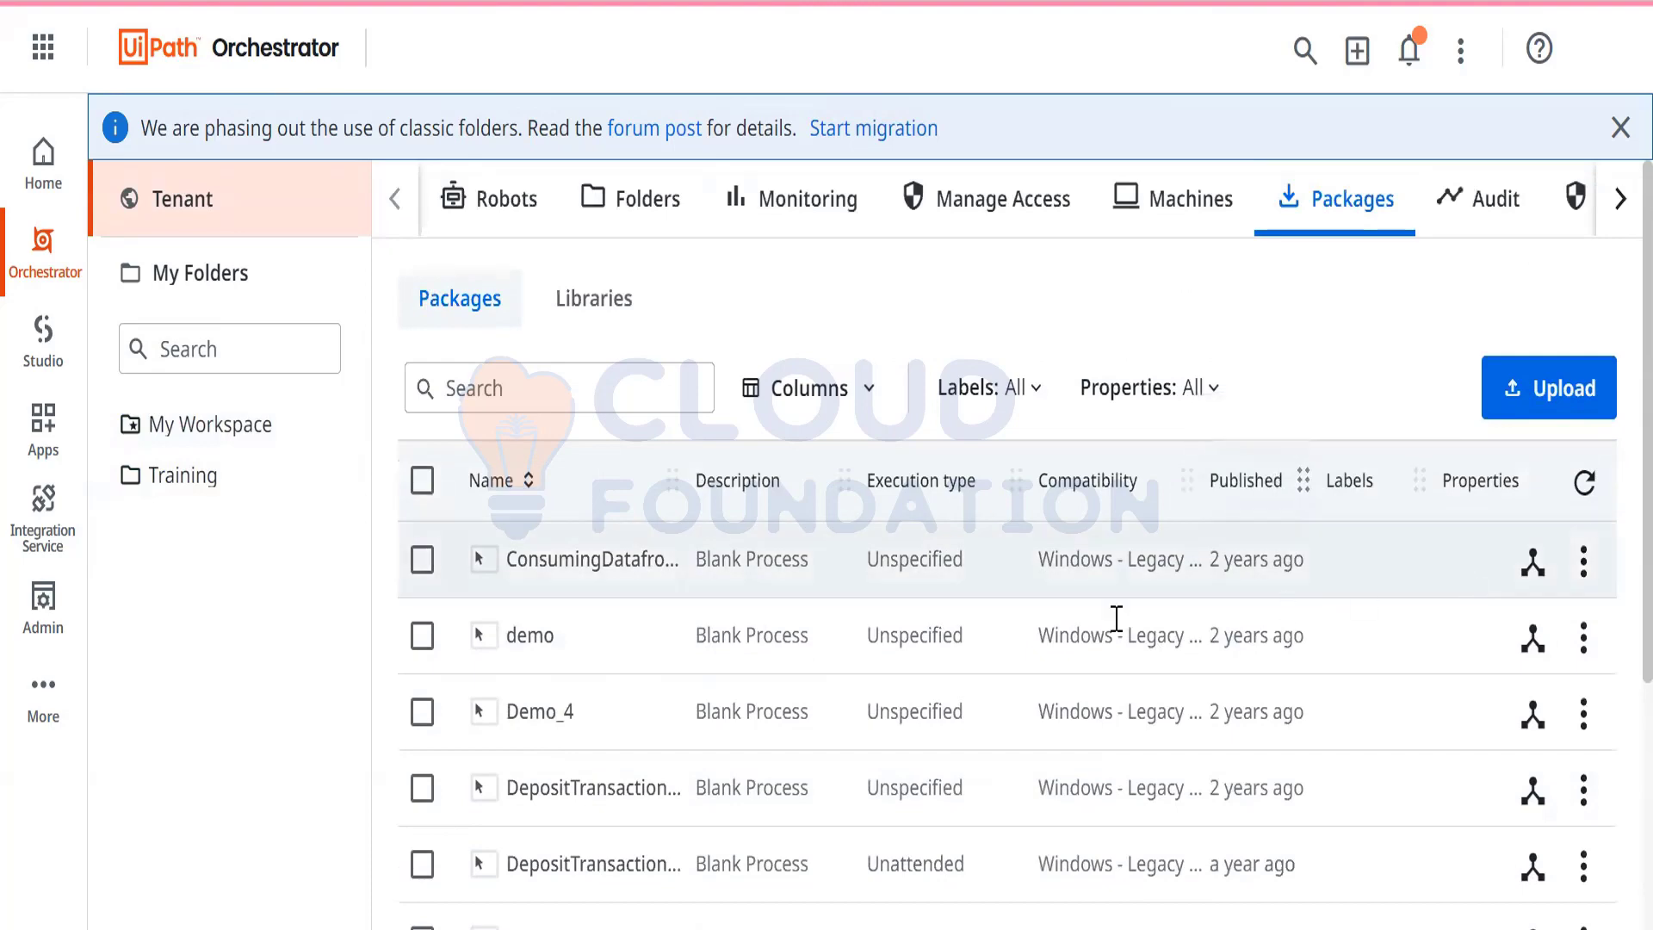
pyautogui.scroll(-5, 990, 642)
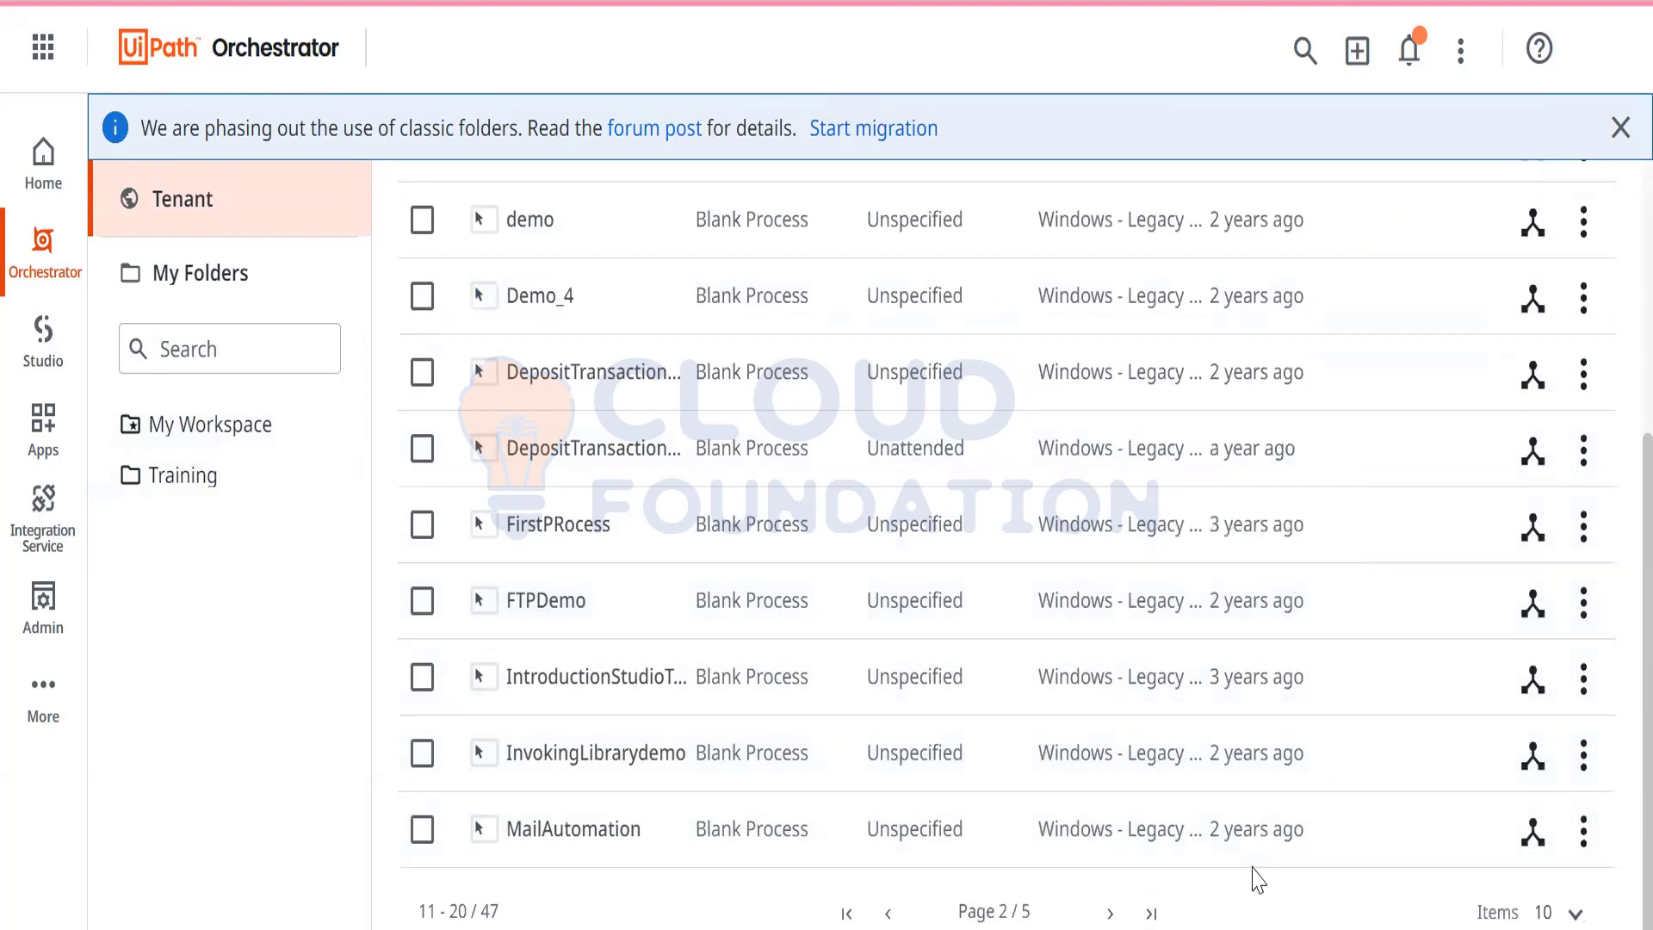
pyautogui.click(1111, 912)
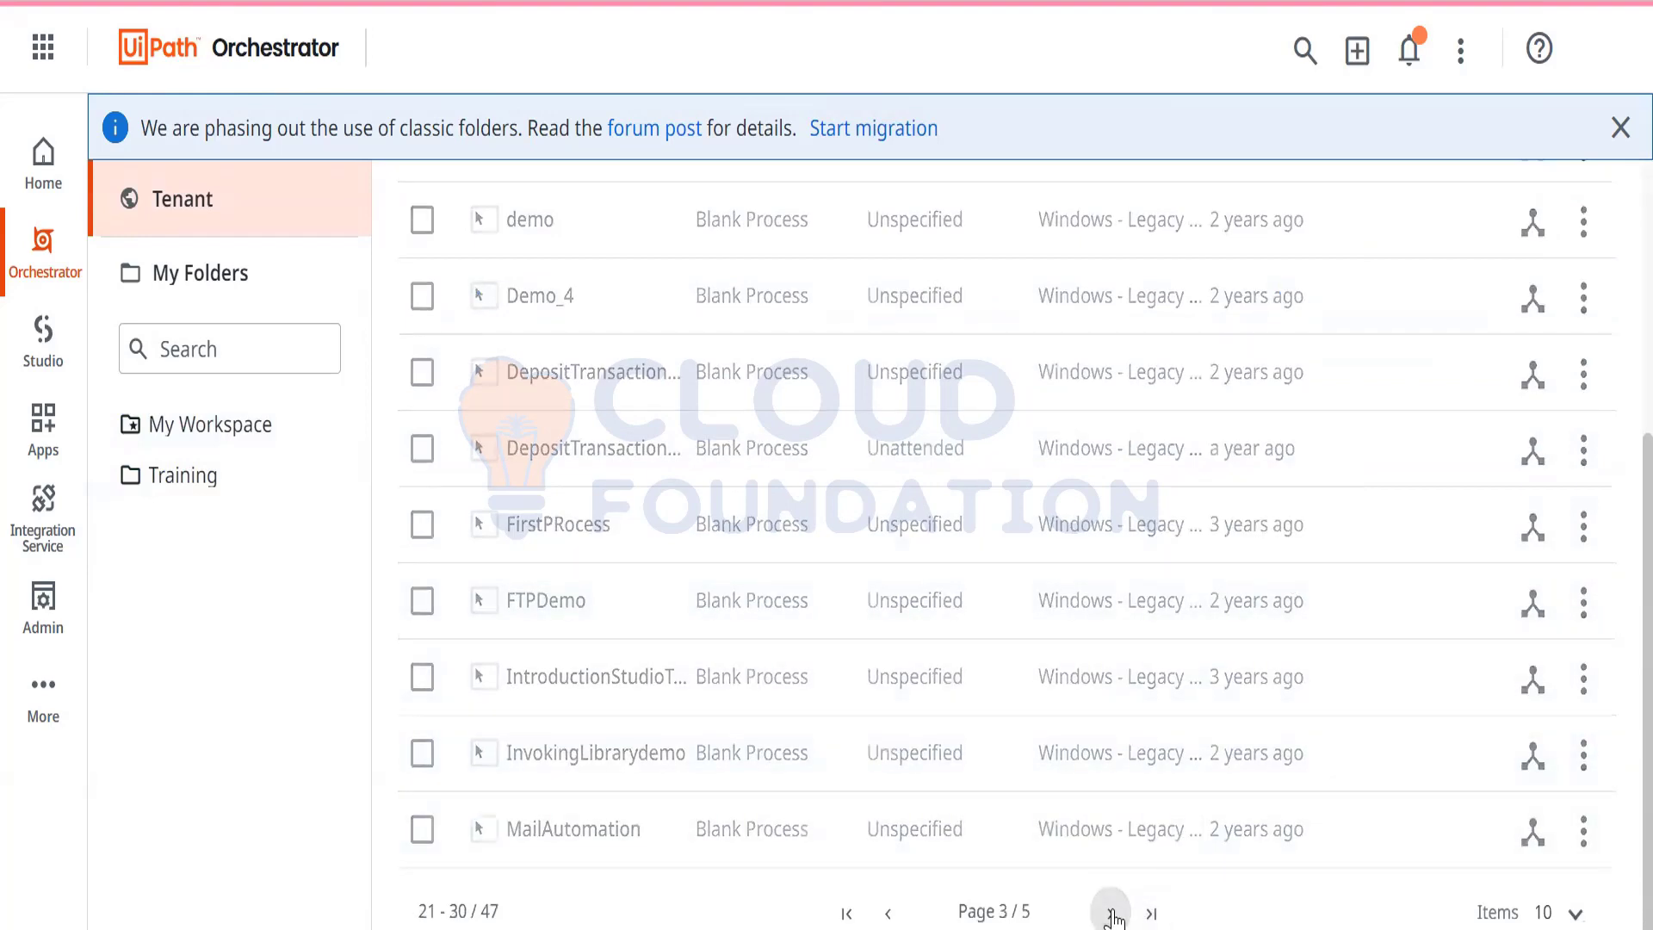
pyautogui.click(1111, 913)
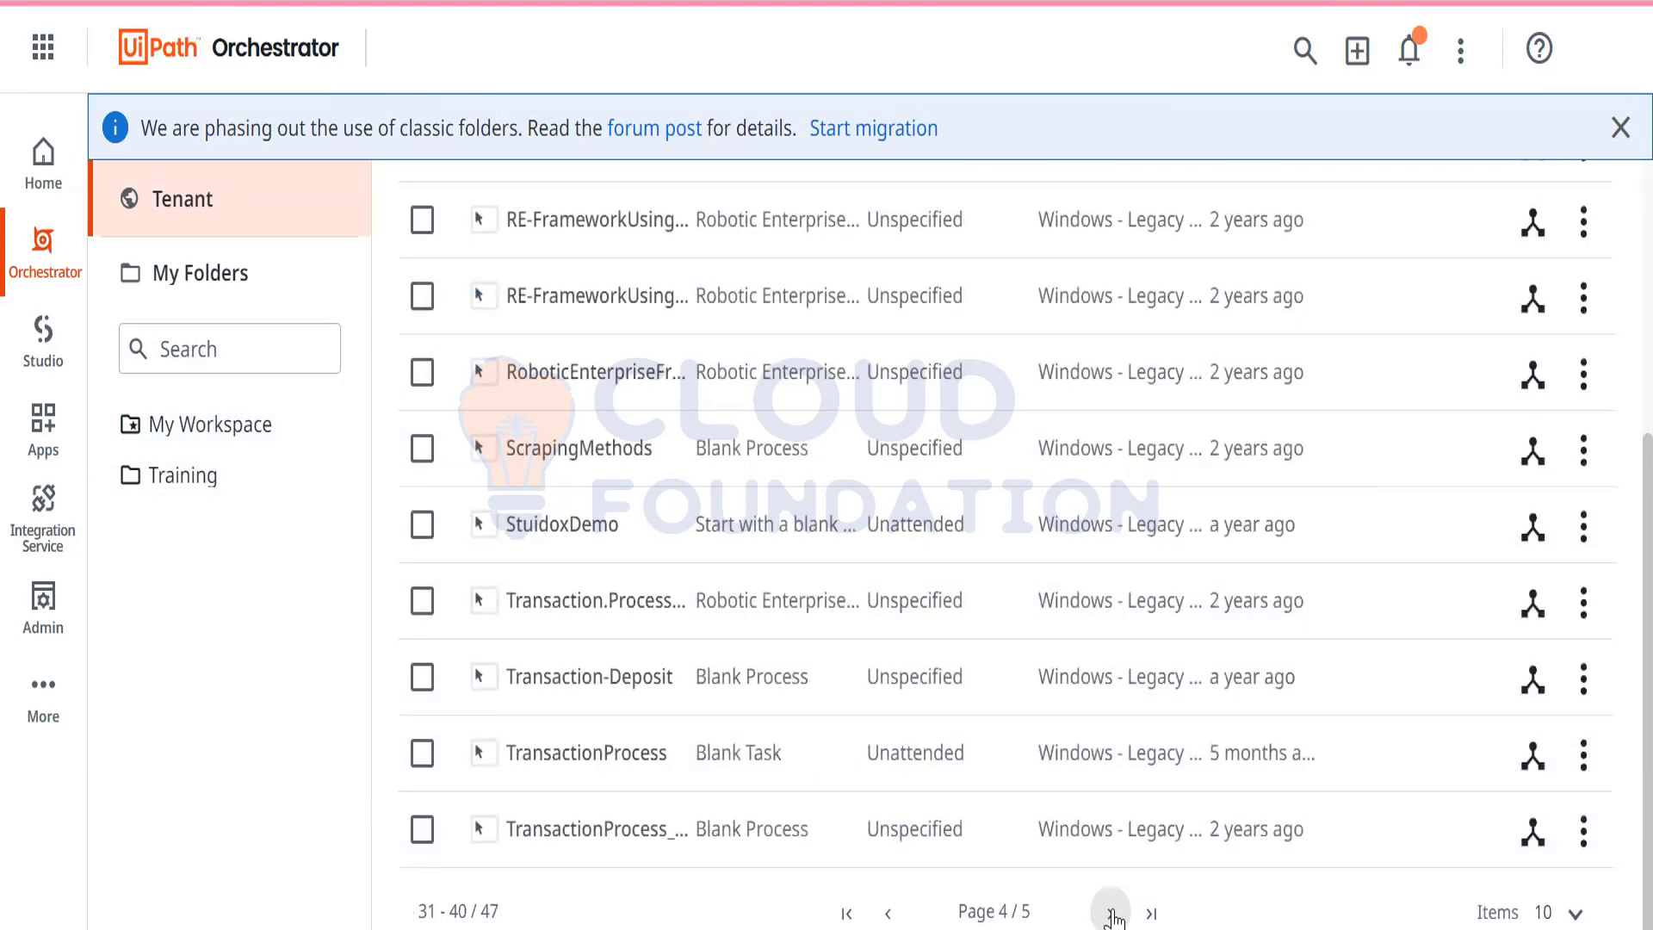
pyautogui.click(1110, 912)
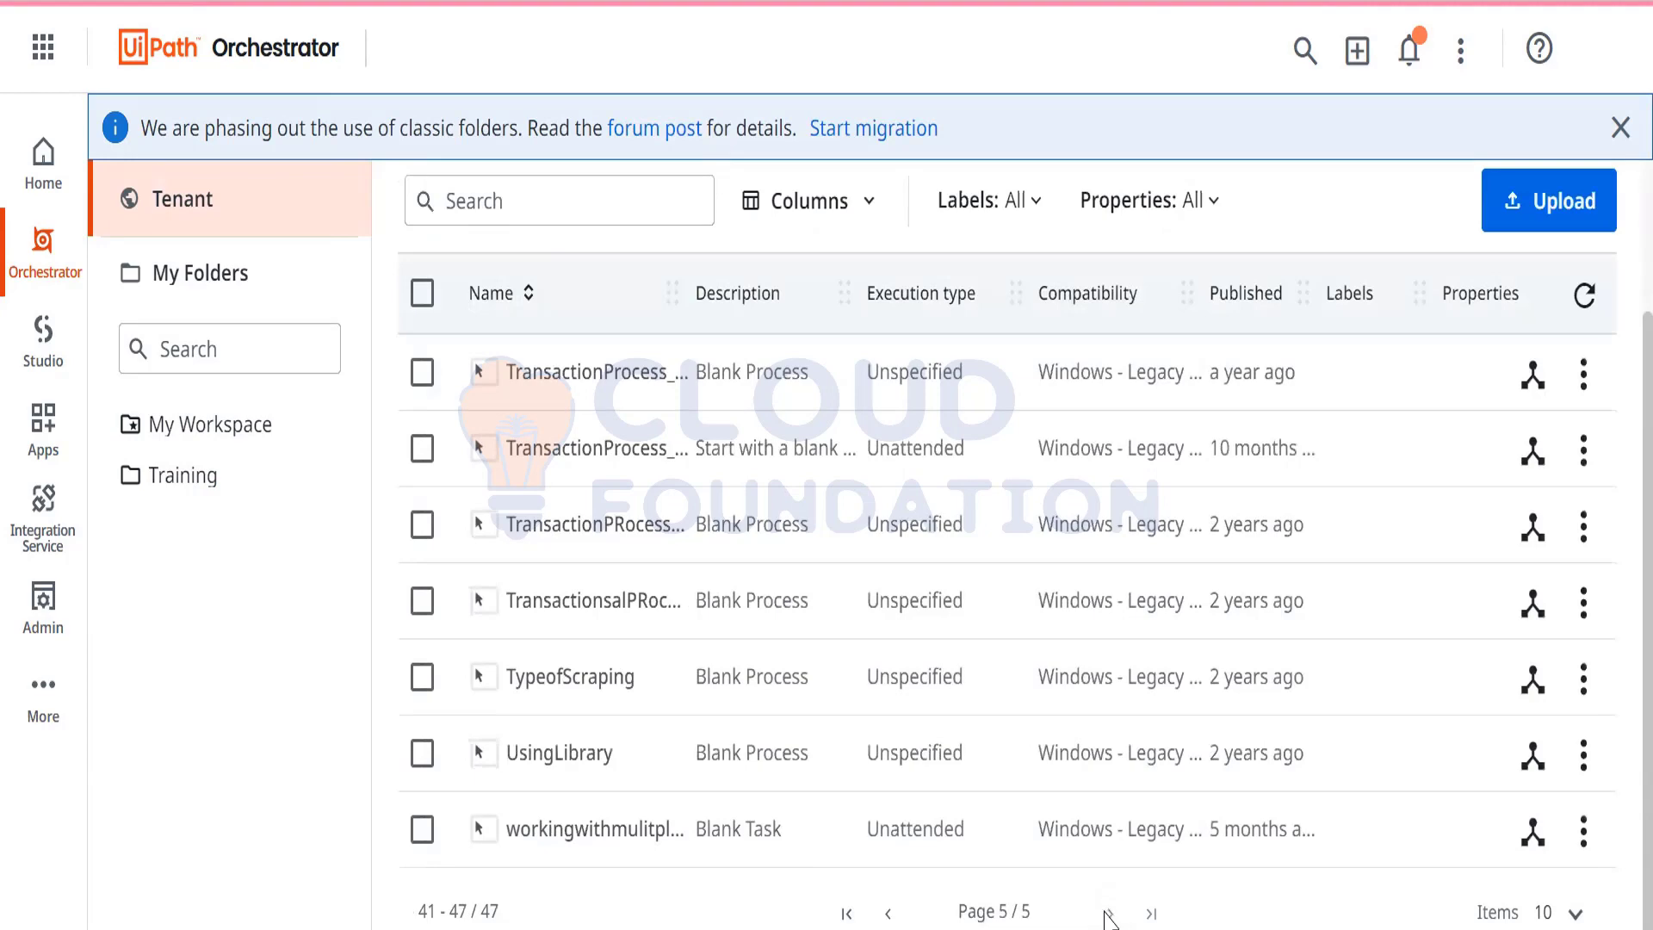
pyautogui.scroll(2, 947, 732)
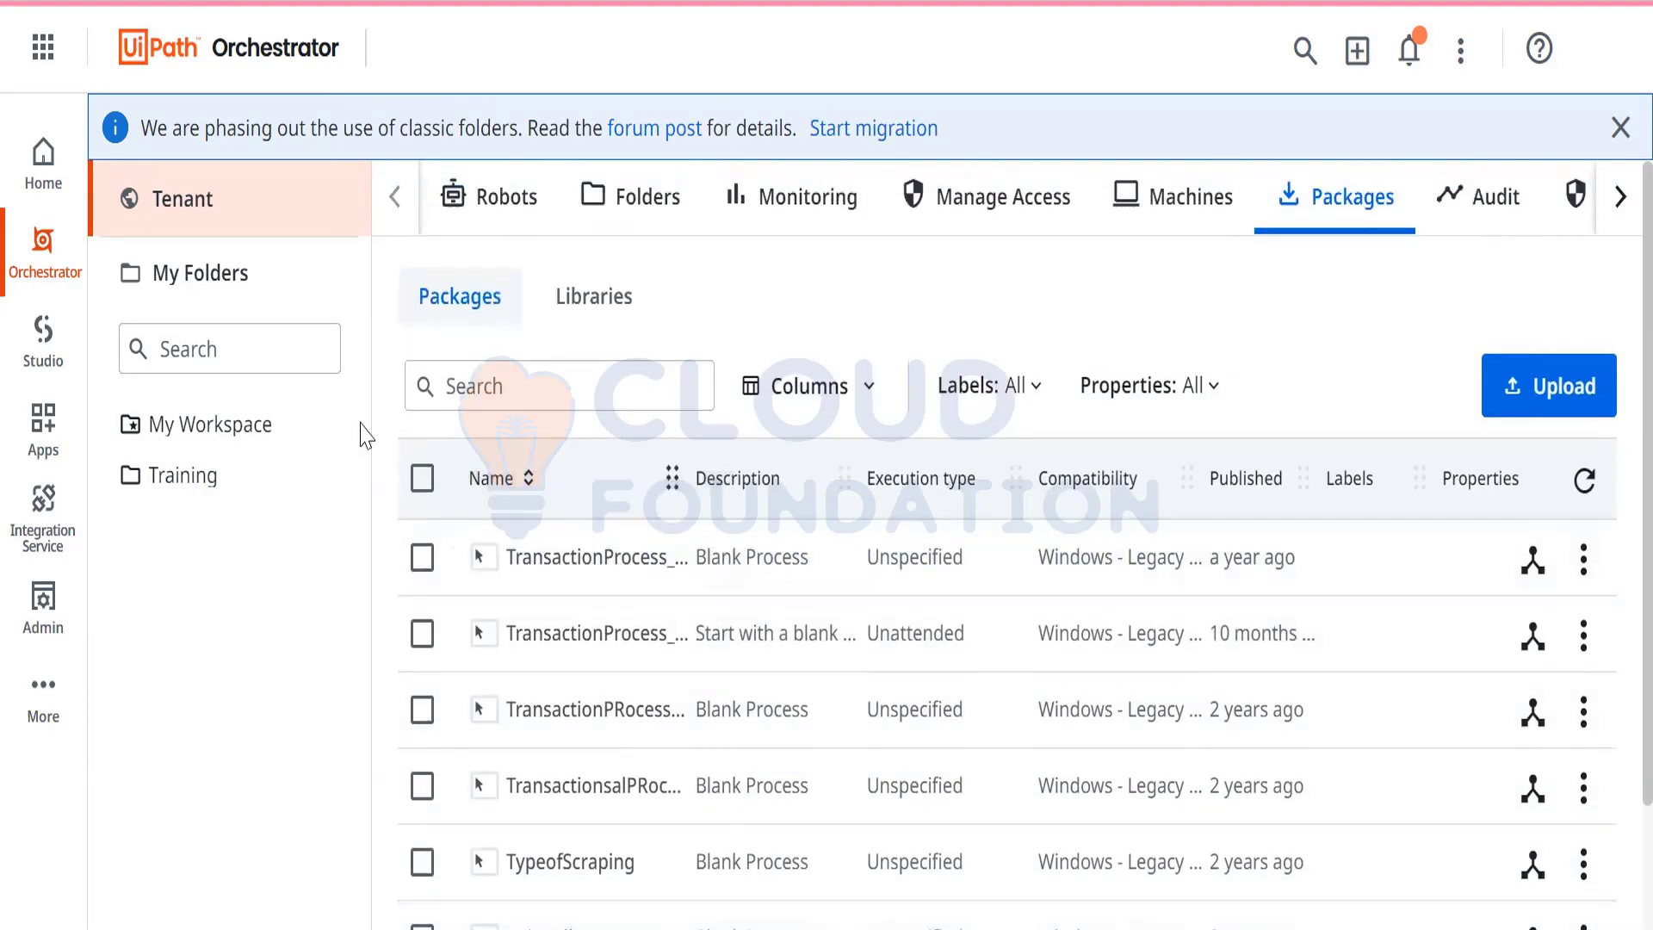
# - View the processes published to My Workspace in Orchestrator and minimize the browser
pyautogui.click(268, 432)
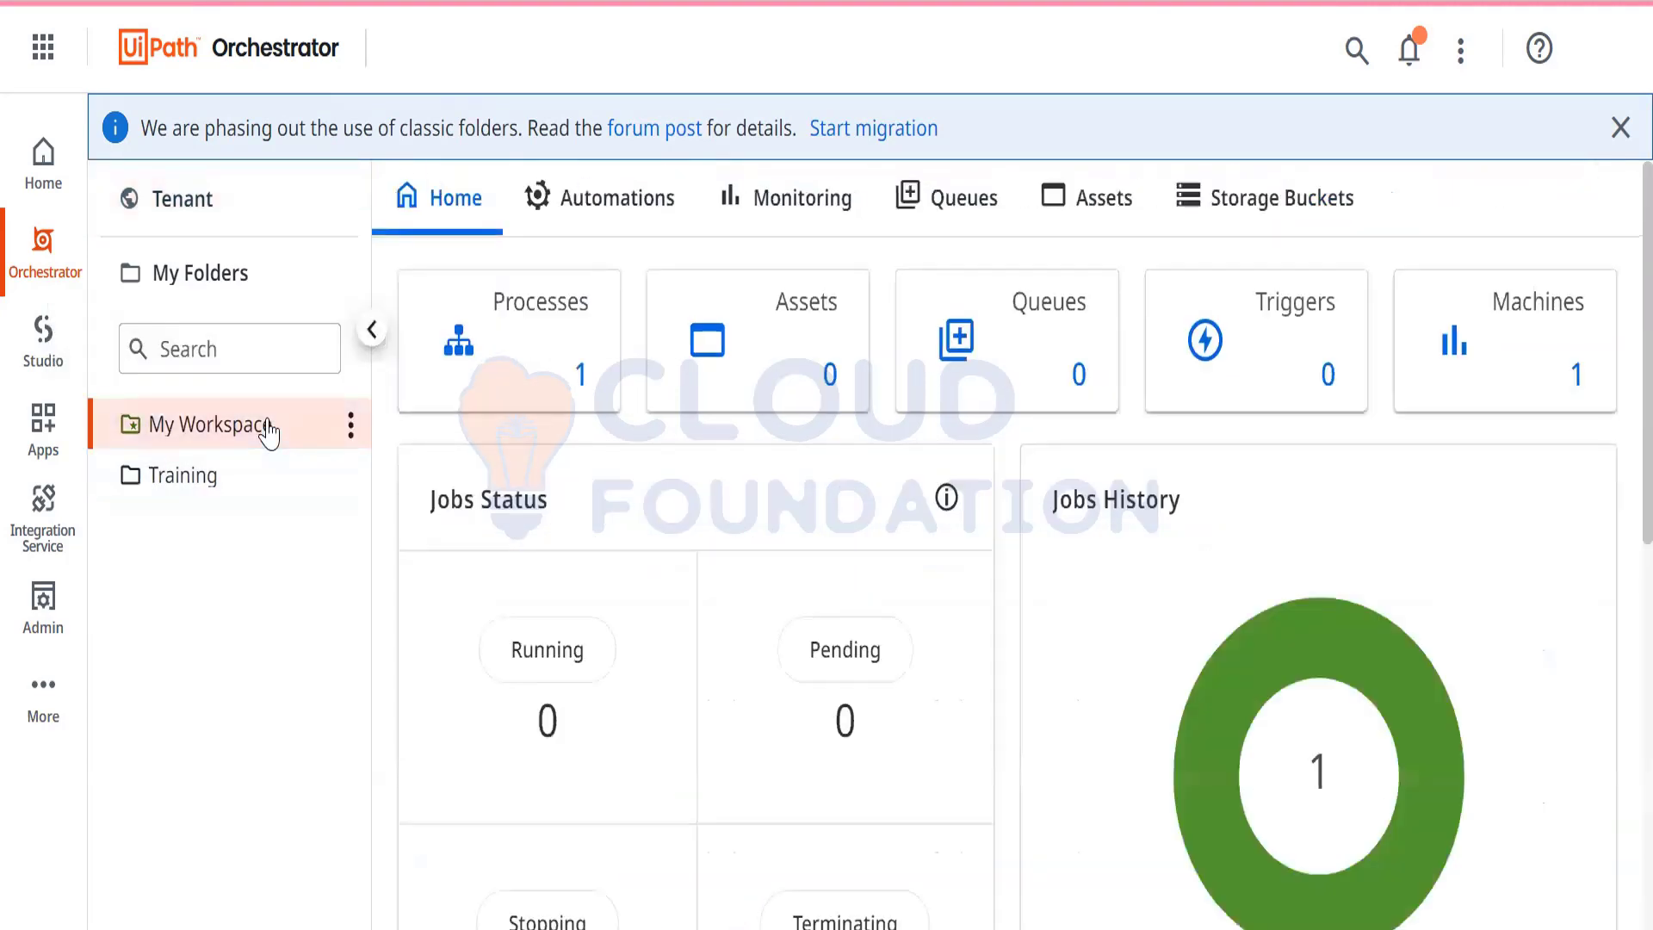
pyautogui.click(580, 391)
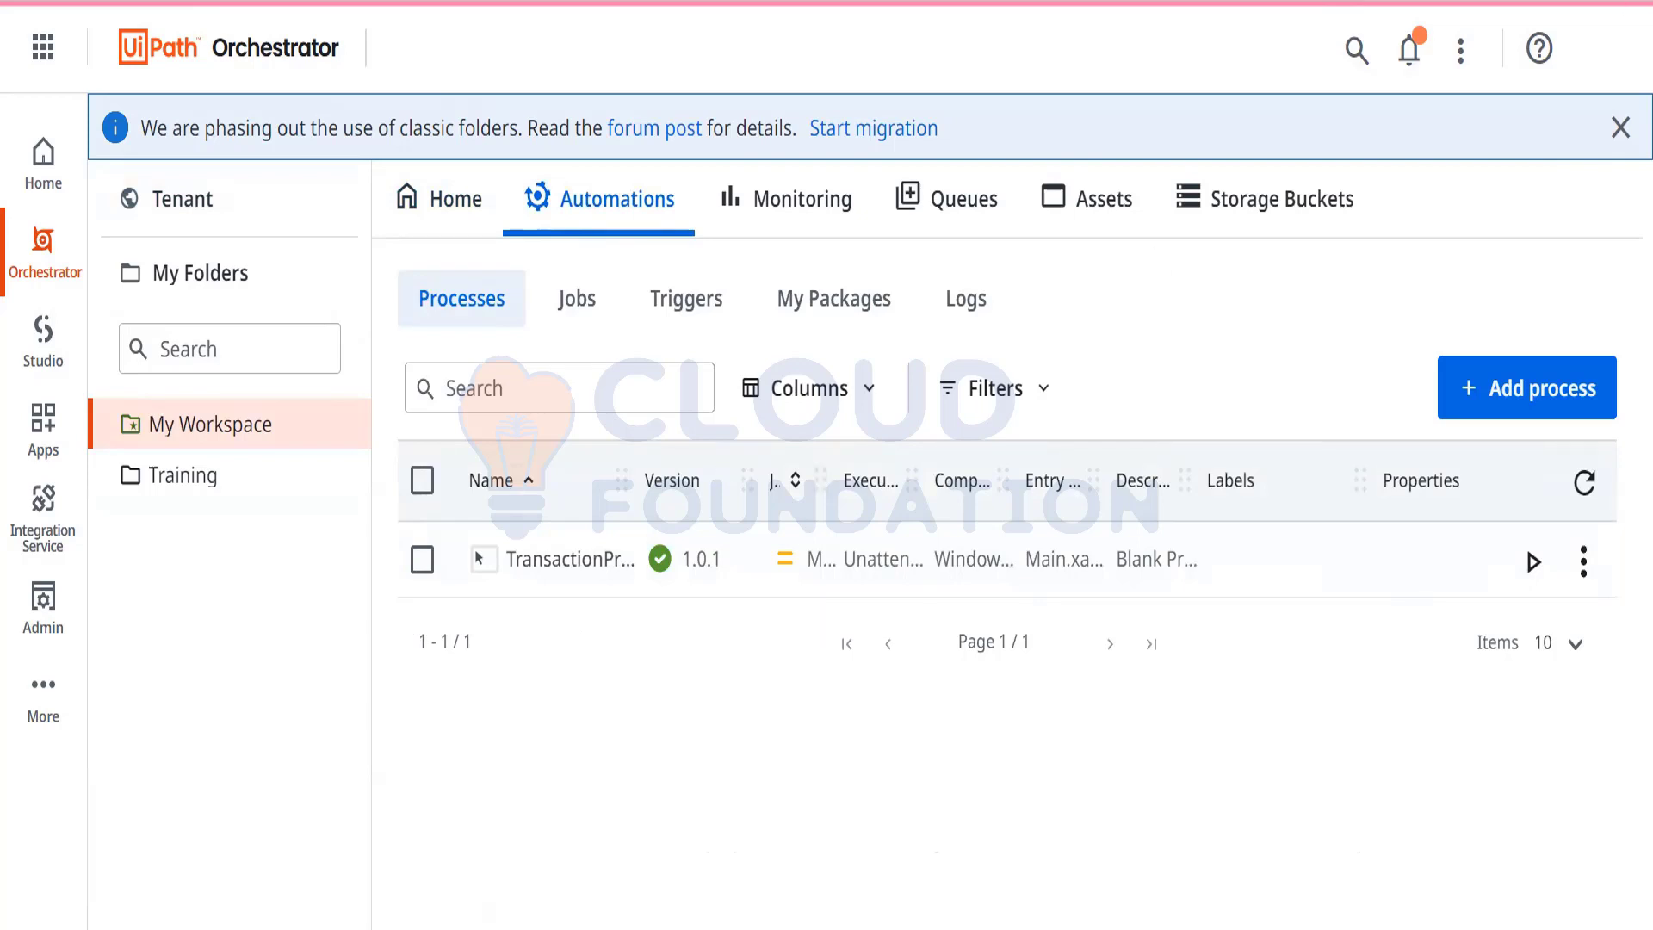
pyautogui.click(1527, 31)
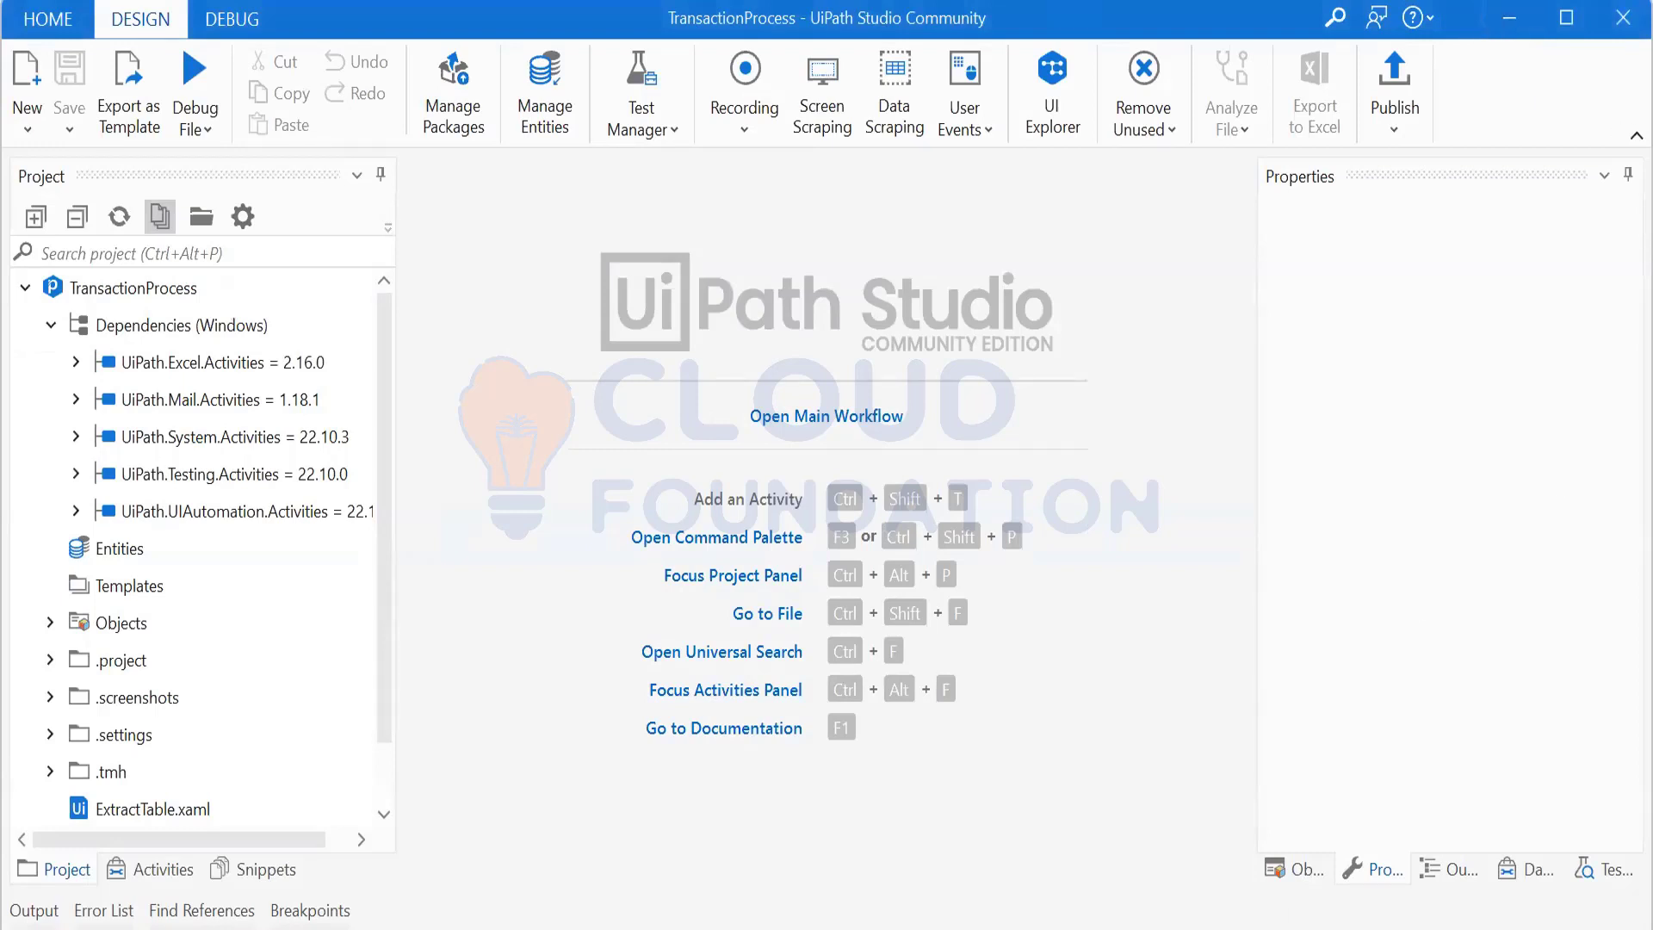
# - Open UiPath Assistant, examine the Orchestrator Settings in its preferences, and close the open dialogs
pyautogui.hotkey('alt', 'Tab')
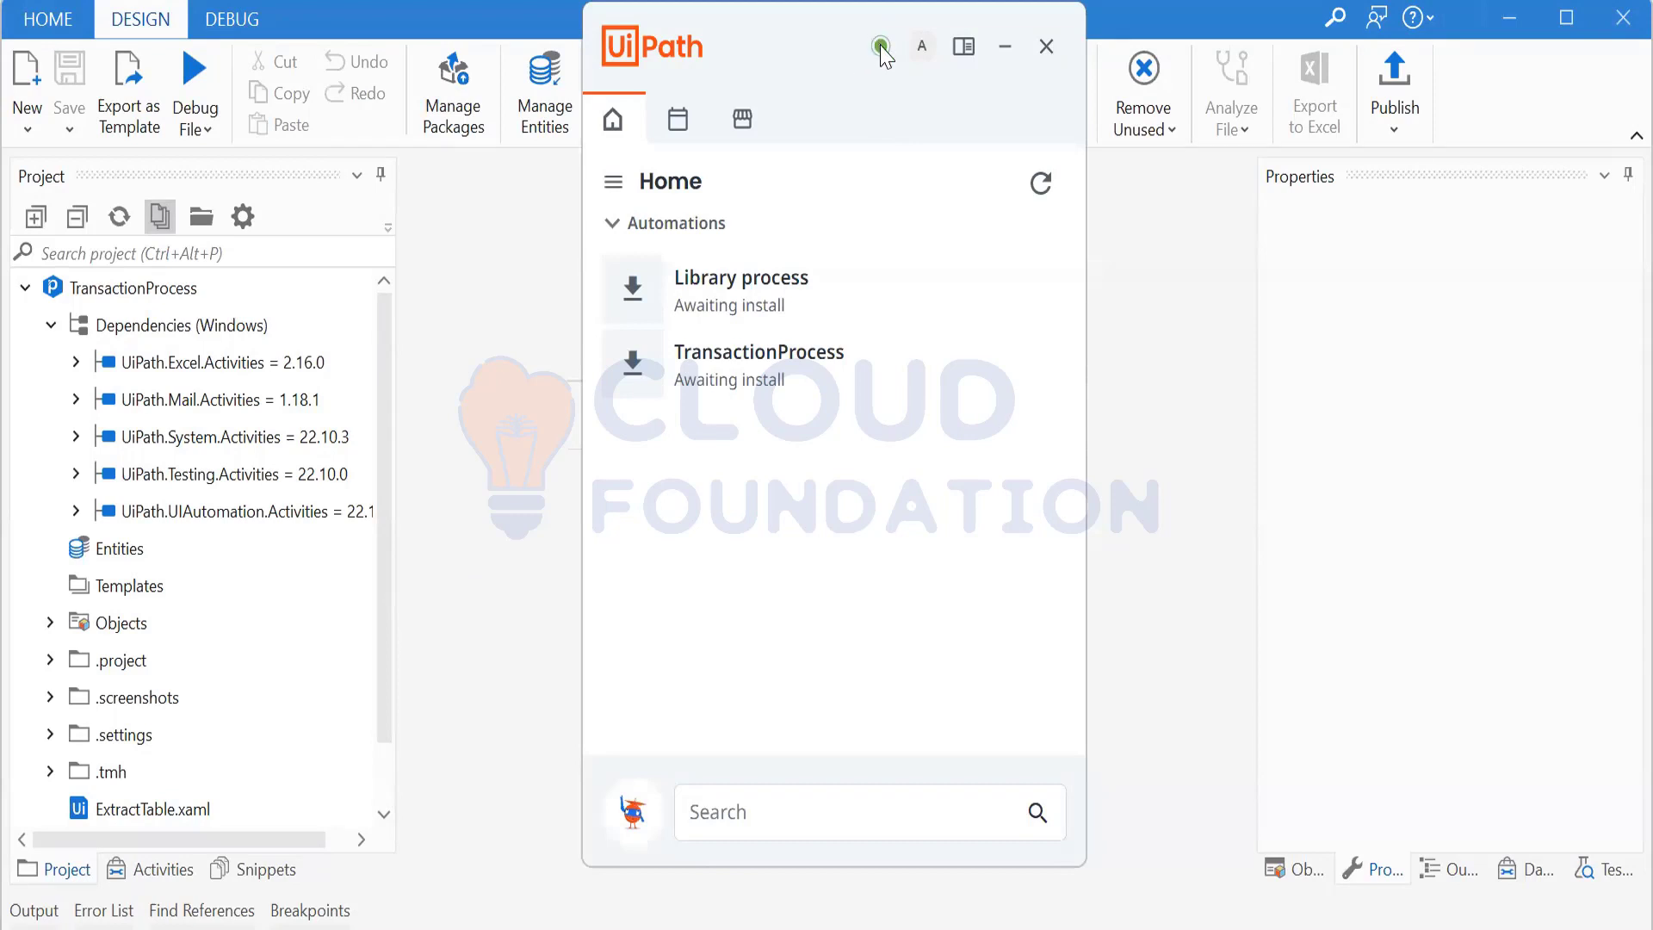
pyautogui.moveTo(882, 46)
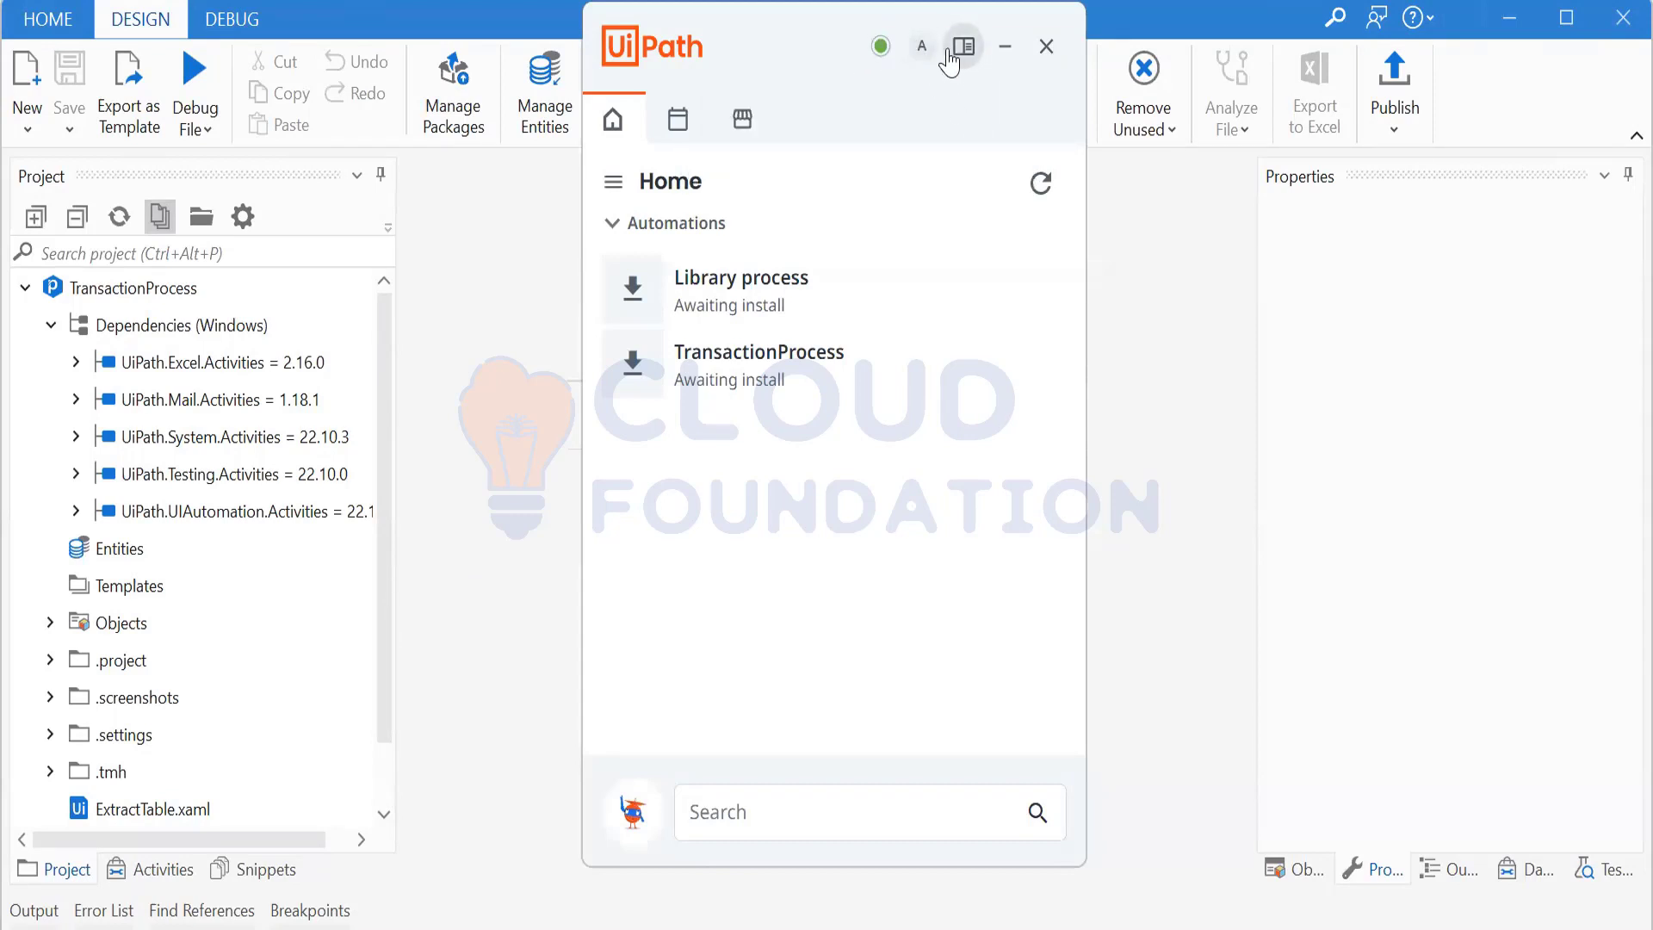
pyautogui.click(921, 46)
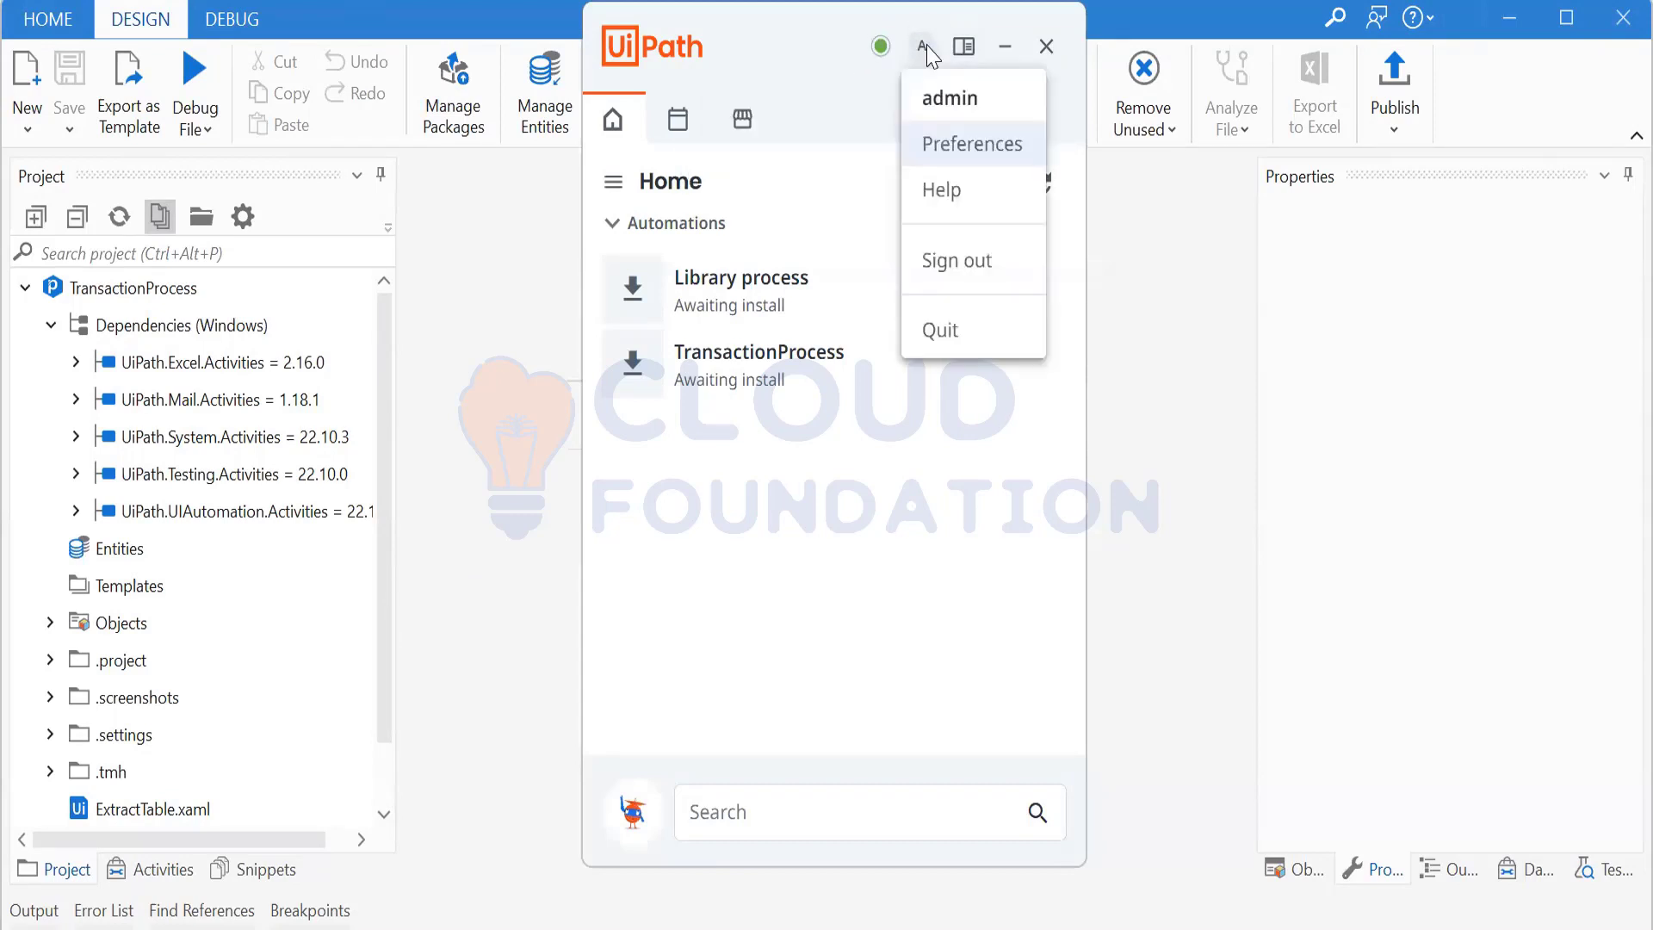
pyautogui.click(970, 148)
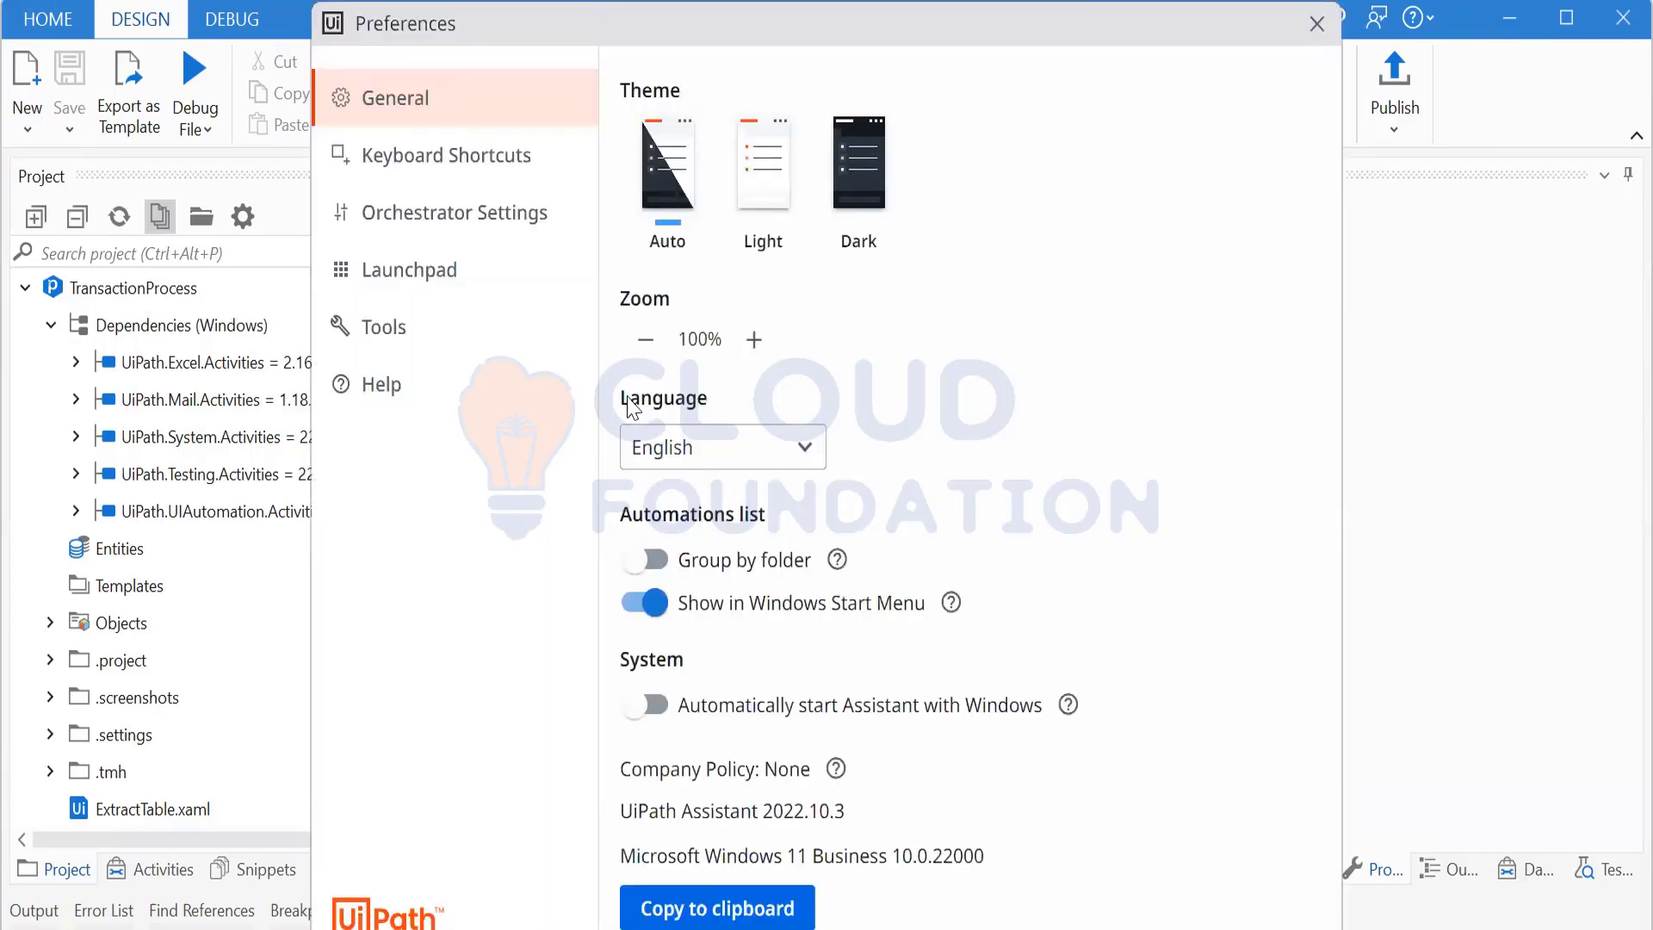
pyautogui.click(445, 225)
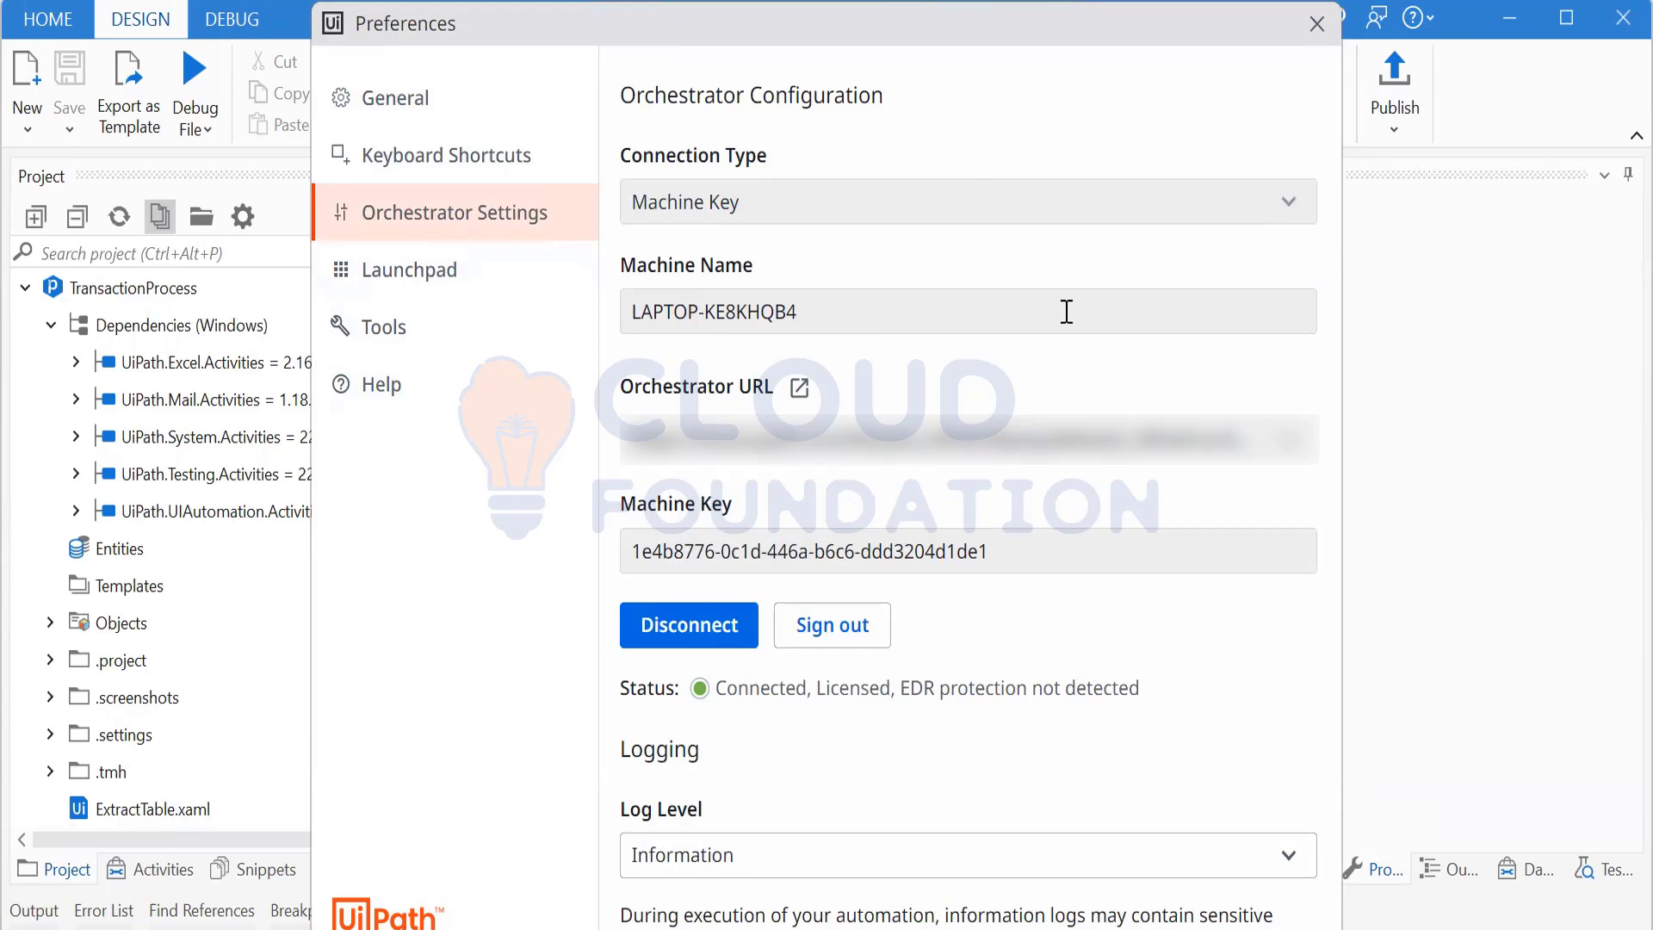
pyautogui.press('Escape')
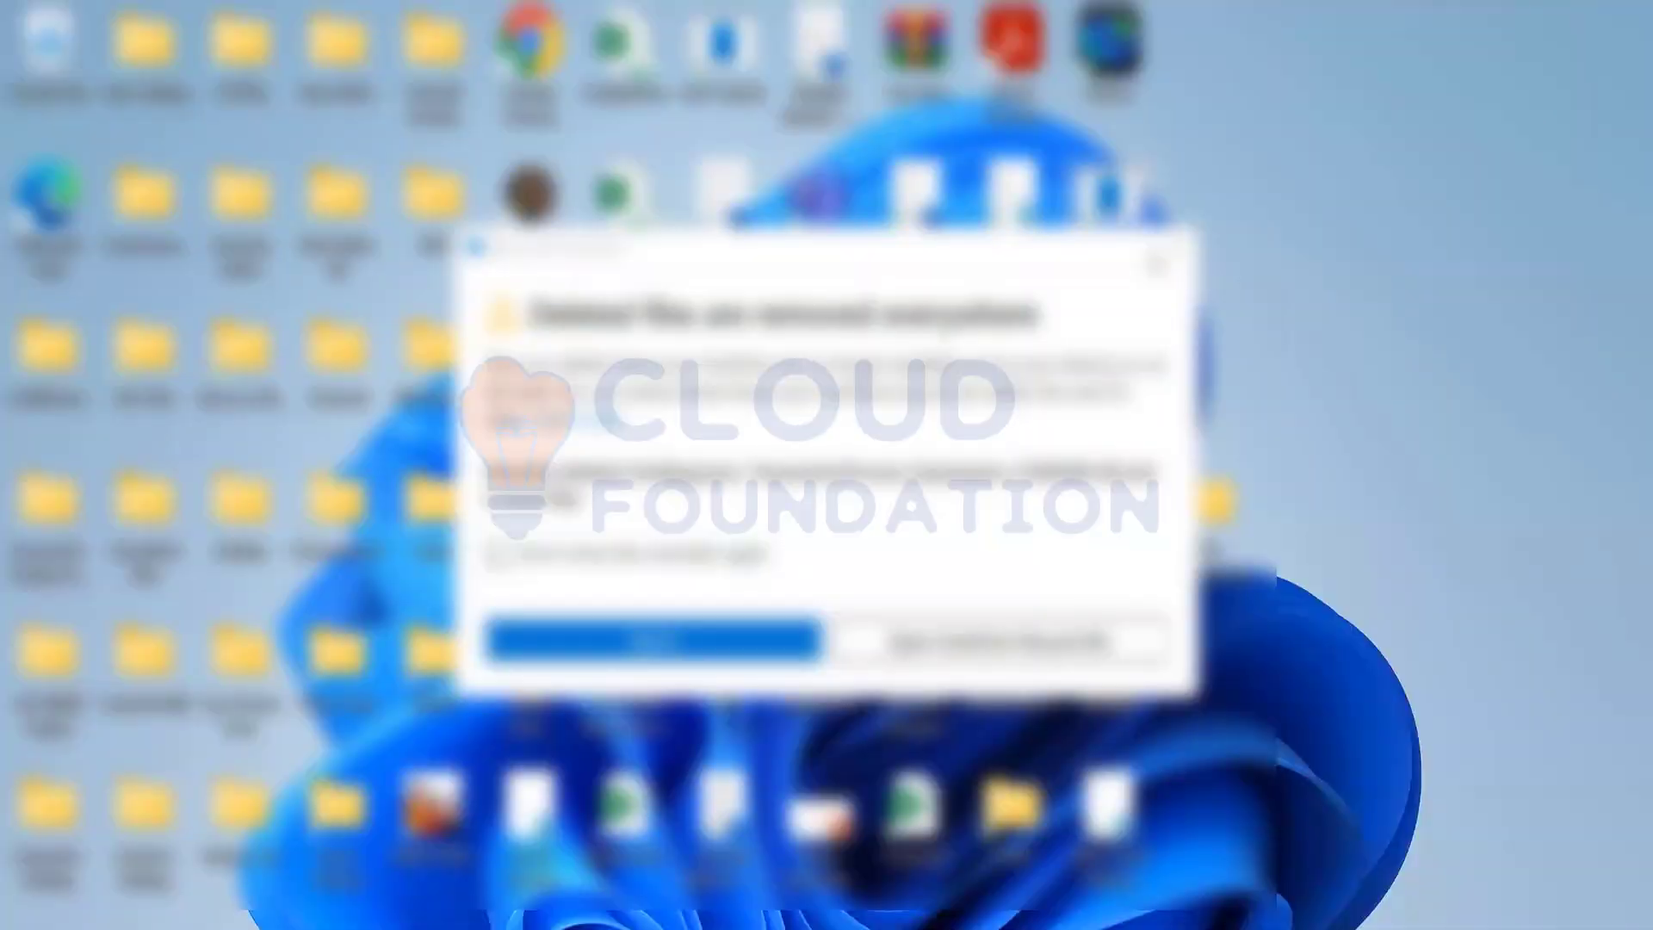
pyautogui.click(1182, 250)
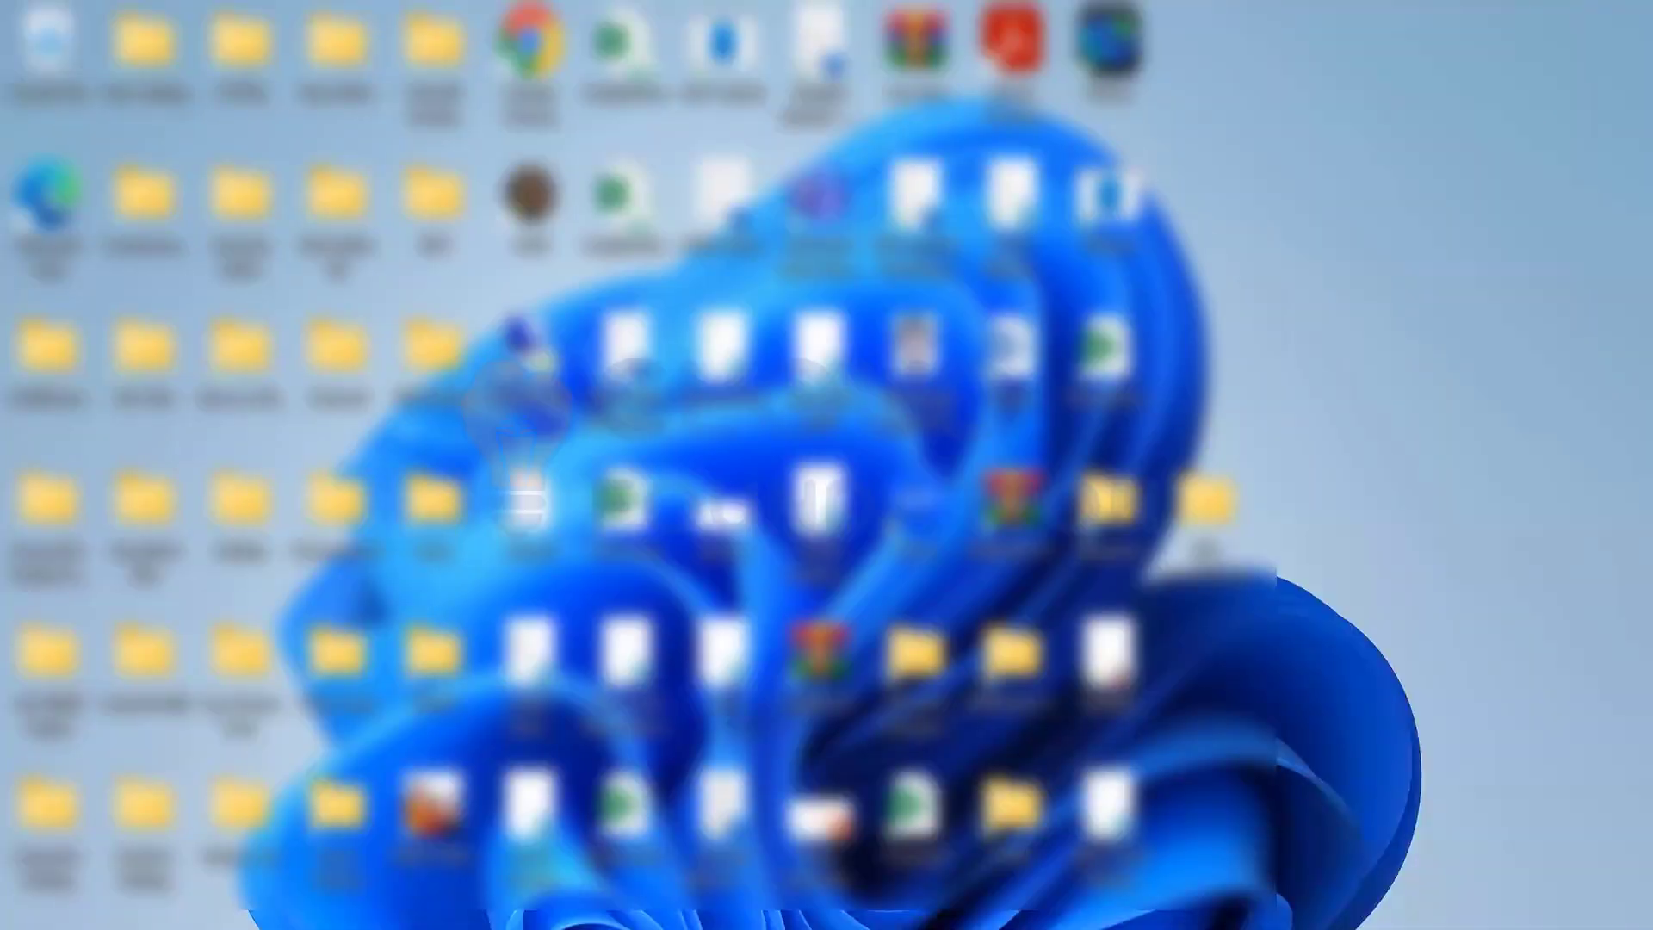
# - Switch to the Paint diagram and draw a small rectangle inside each of the three client boxes nearest the Orchestrator, all connected to it
pyautogui.moveTo(1237, 926)
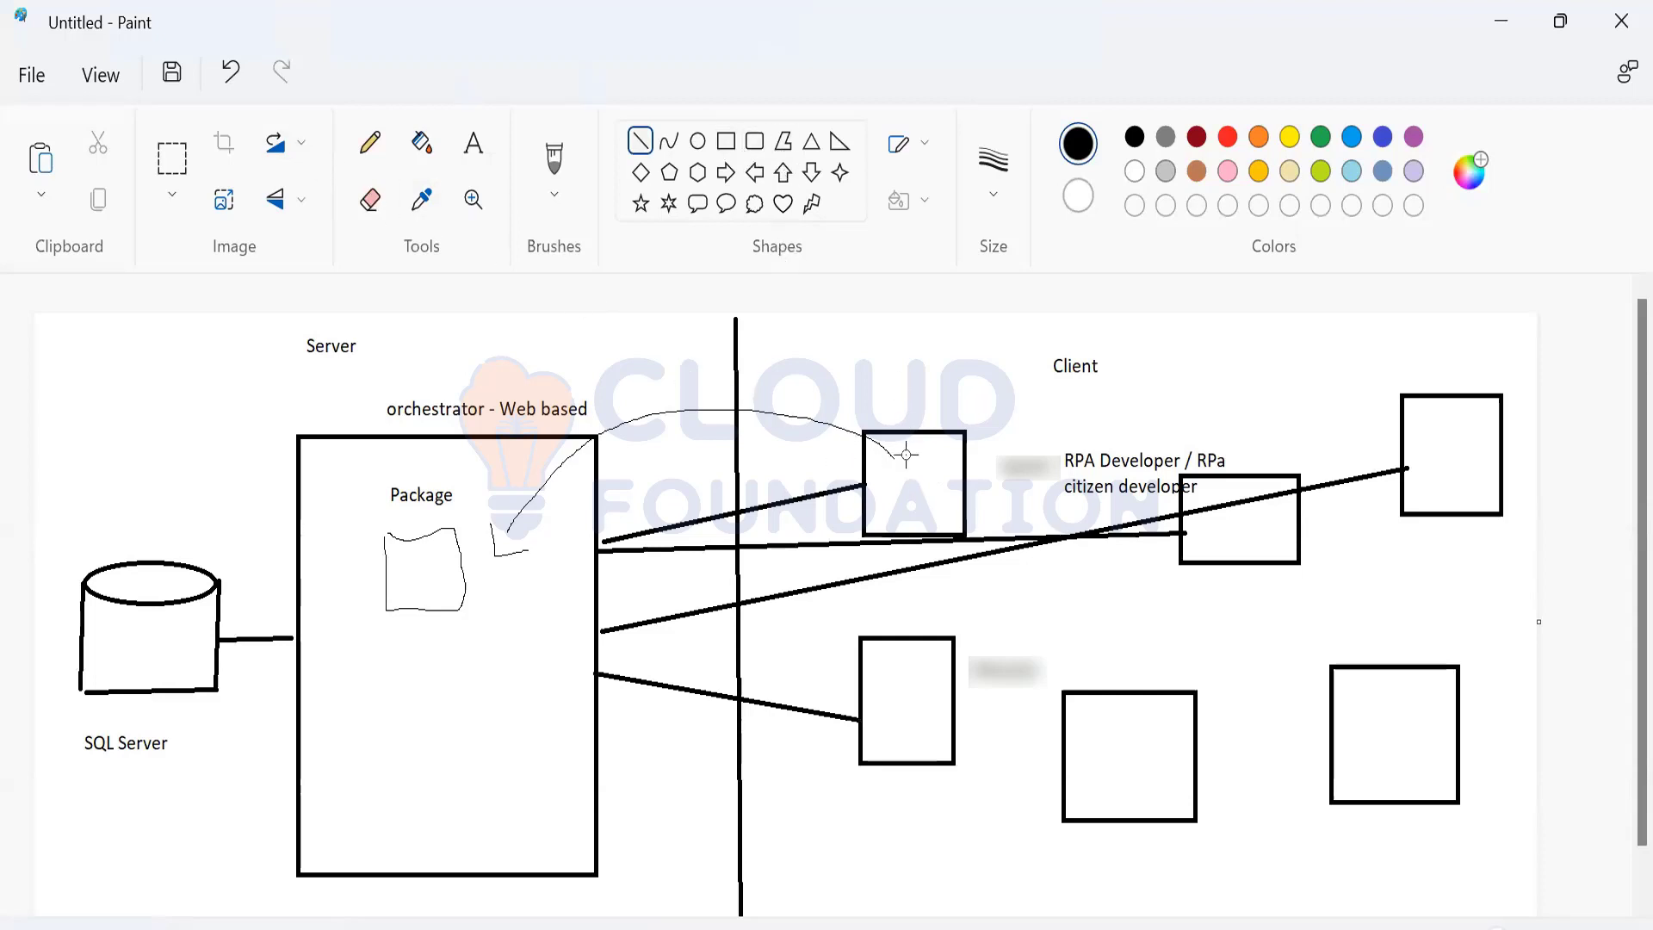
pyautogui.moveTo(906, 455)
pyautogui.mouseDown()
pyautogui.moveTo(916, 509)
pyautogui.moveTo(951, 498)
pyautogui.mouseUp()
pyautogui.hotkey('ctrl', 'z')
pyautogui.click(728, 142)
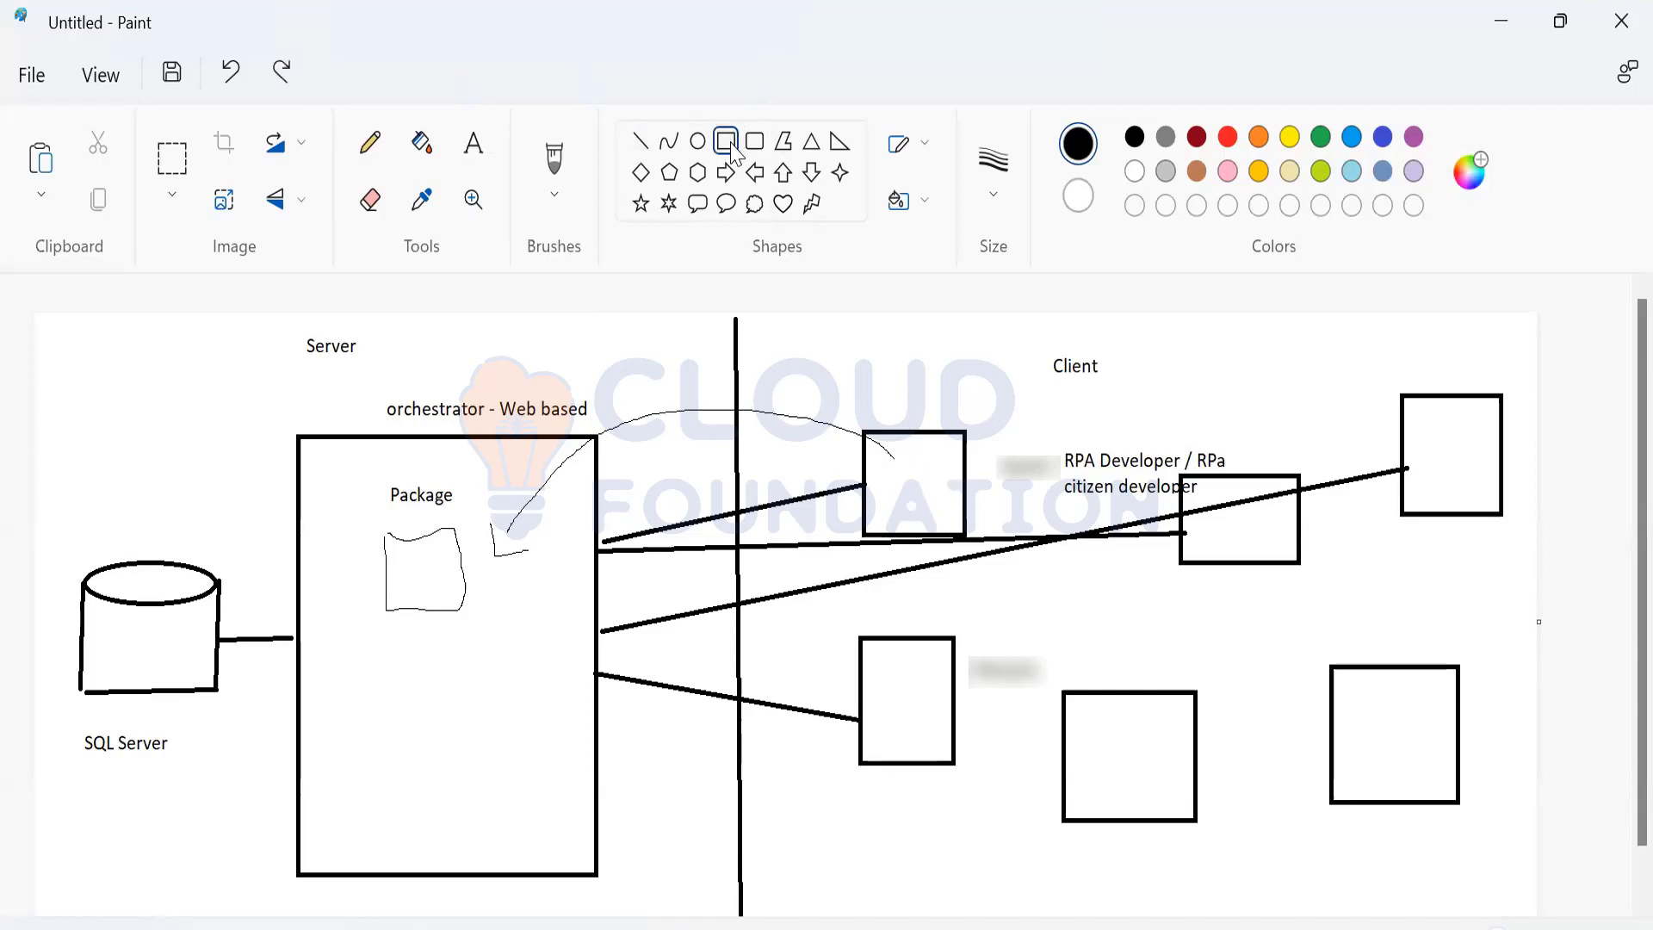
pyautogui.moveTo(900, 463); pyautogui.dragTo(939, 508)
pyautogui.moveTo(1245, 498); pyautogui.dragTo(1278, 534)
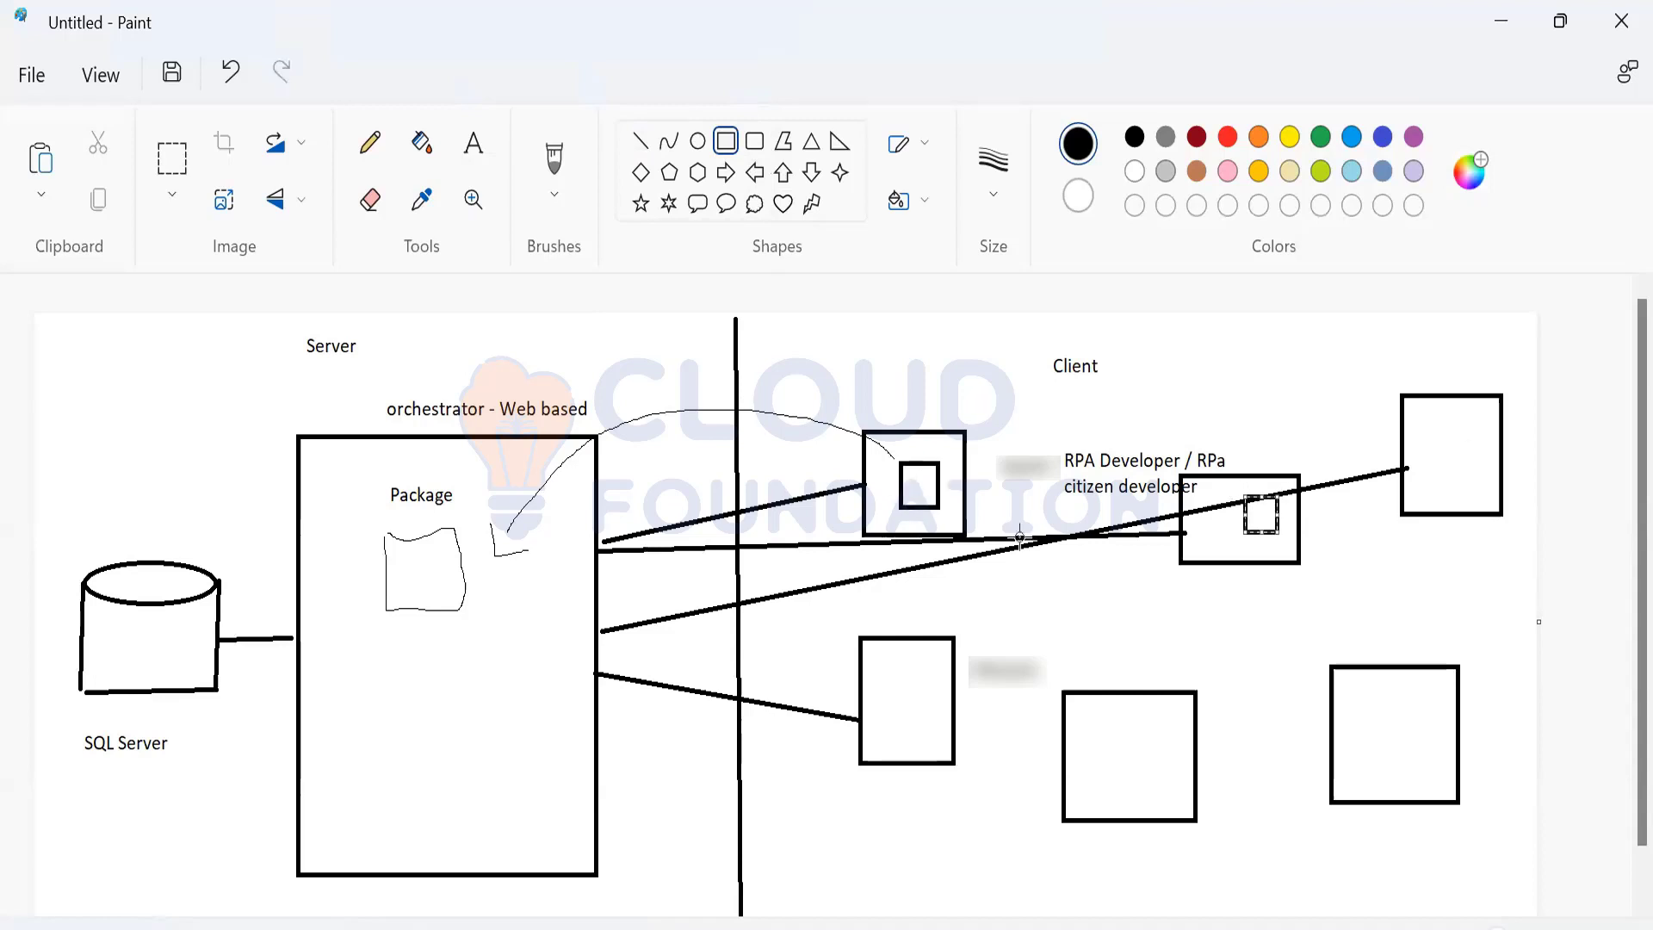
pyautogui.moveTo(898, 659); pyautogui.dragTo(890, 746)
# - Add a second, smaller rectangle beside the first one inside each of the same three client boxes
pyautogui.click(879, 730)
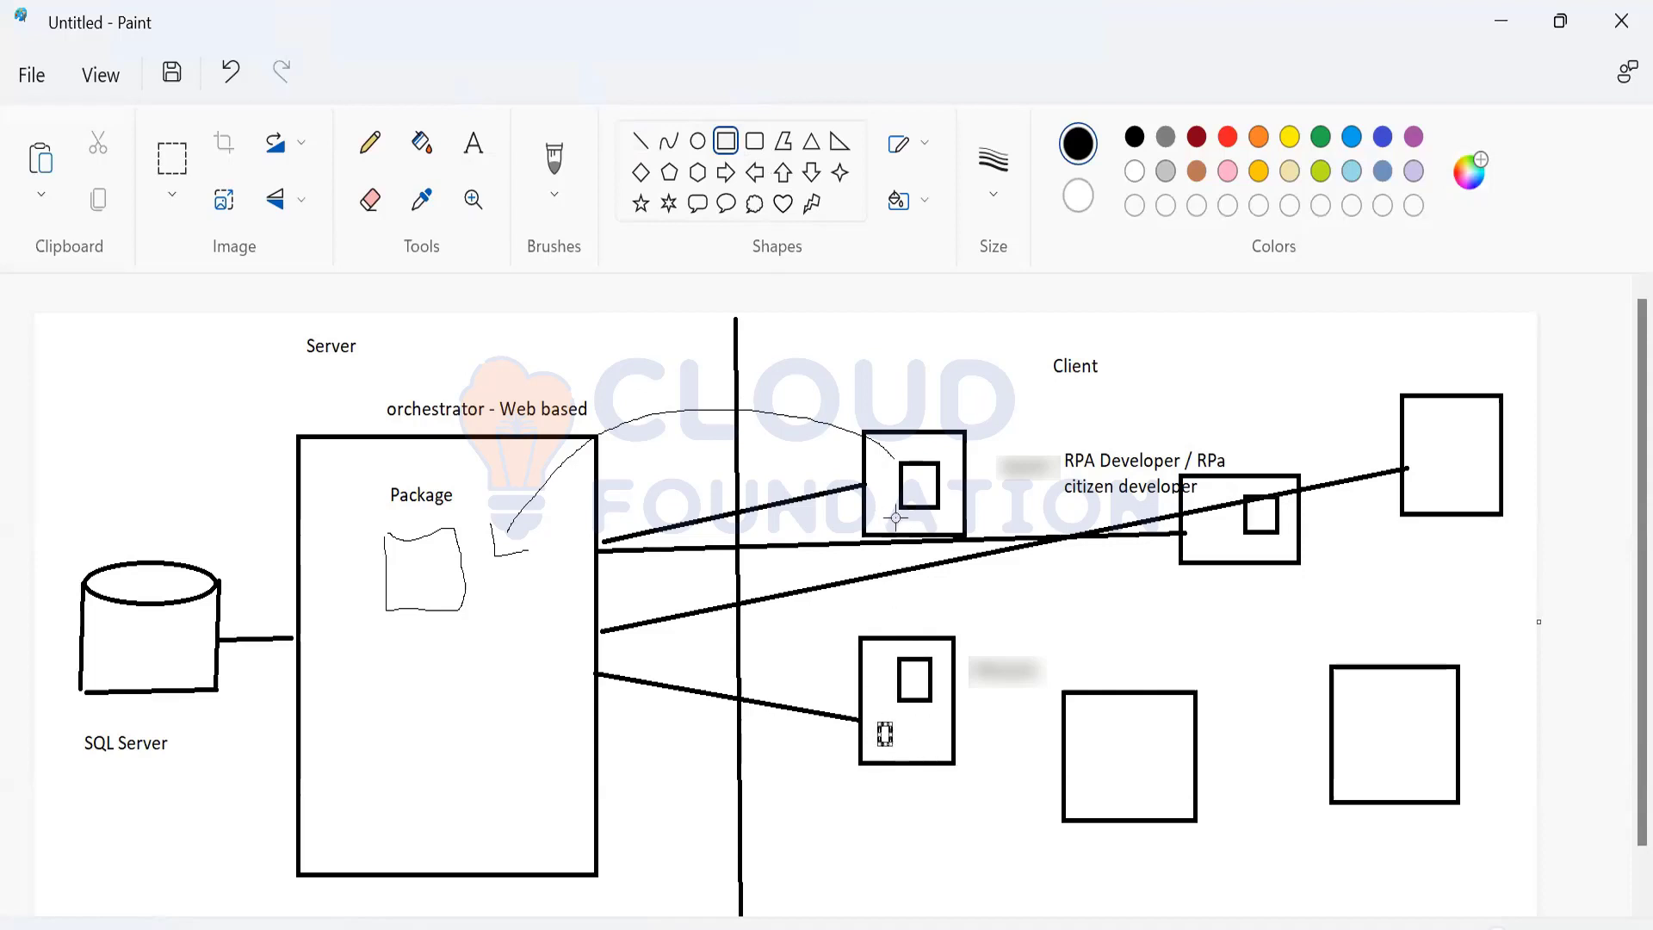
pyautogui.click(882, 491)
pyautogui.hotkey('ctrl', 'z')
pyautogui.moveTo(876, 495)
pyautogui.mouseDown()
pyautogui.moveTo(902, 524)
pyautogui.moveTo(891, 510)
pyautogui.mouseUp()
pyautogui.moveTo(1214, 521); pyautogui.dragTo(1238, 534)
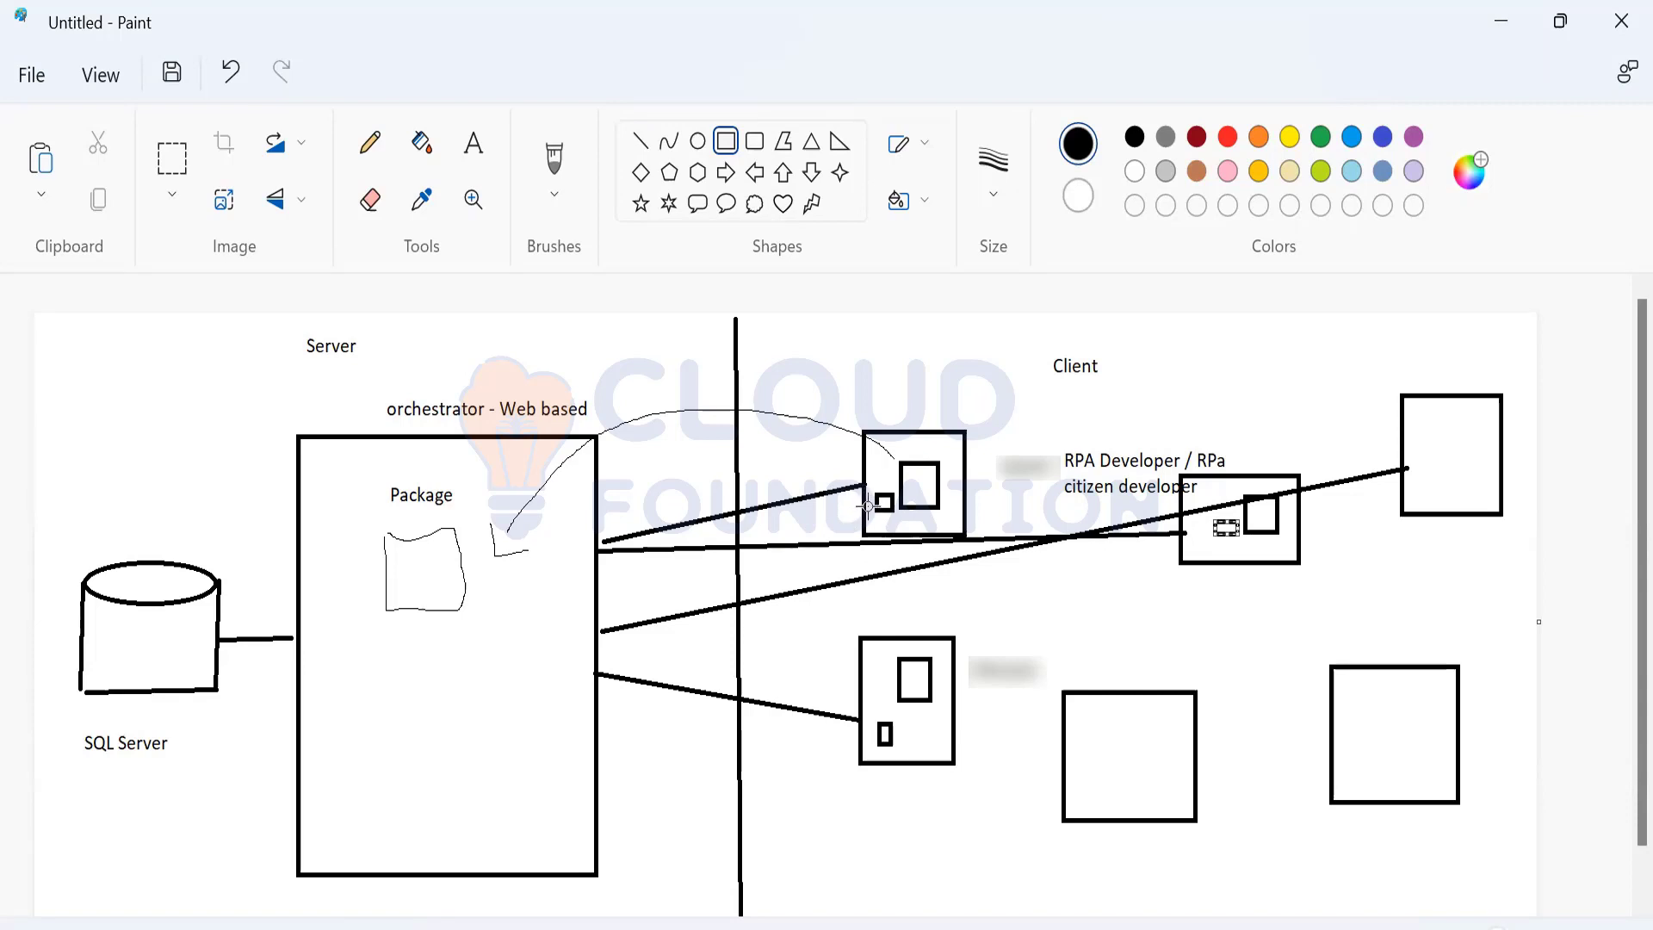
pyautogui.moveTo(875, 506); pyautogui.dragTo(622, 541)
pyautogui.hotkey('ctrl', 'z')
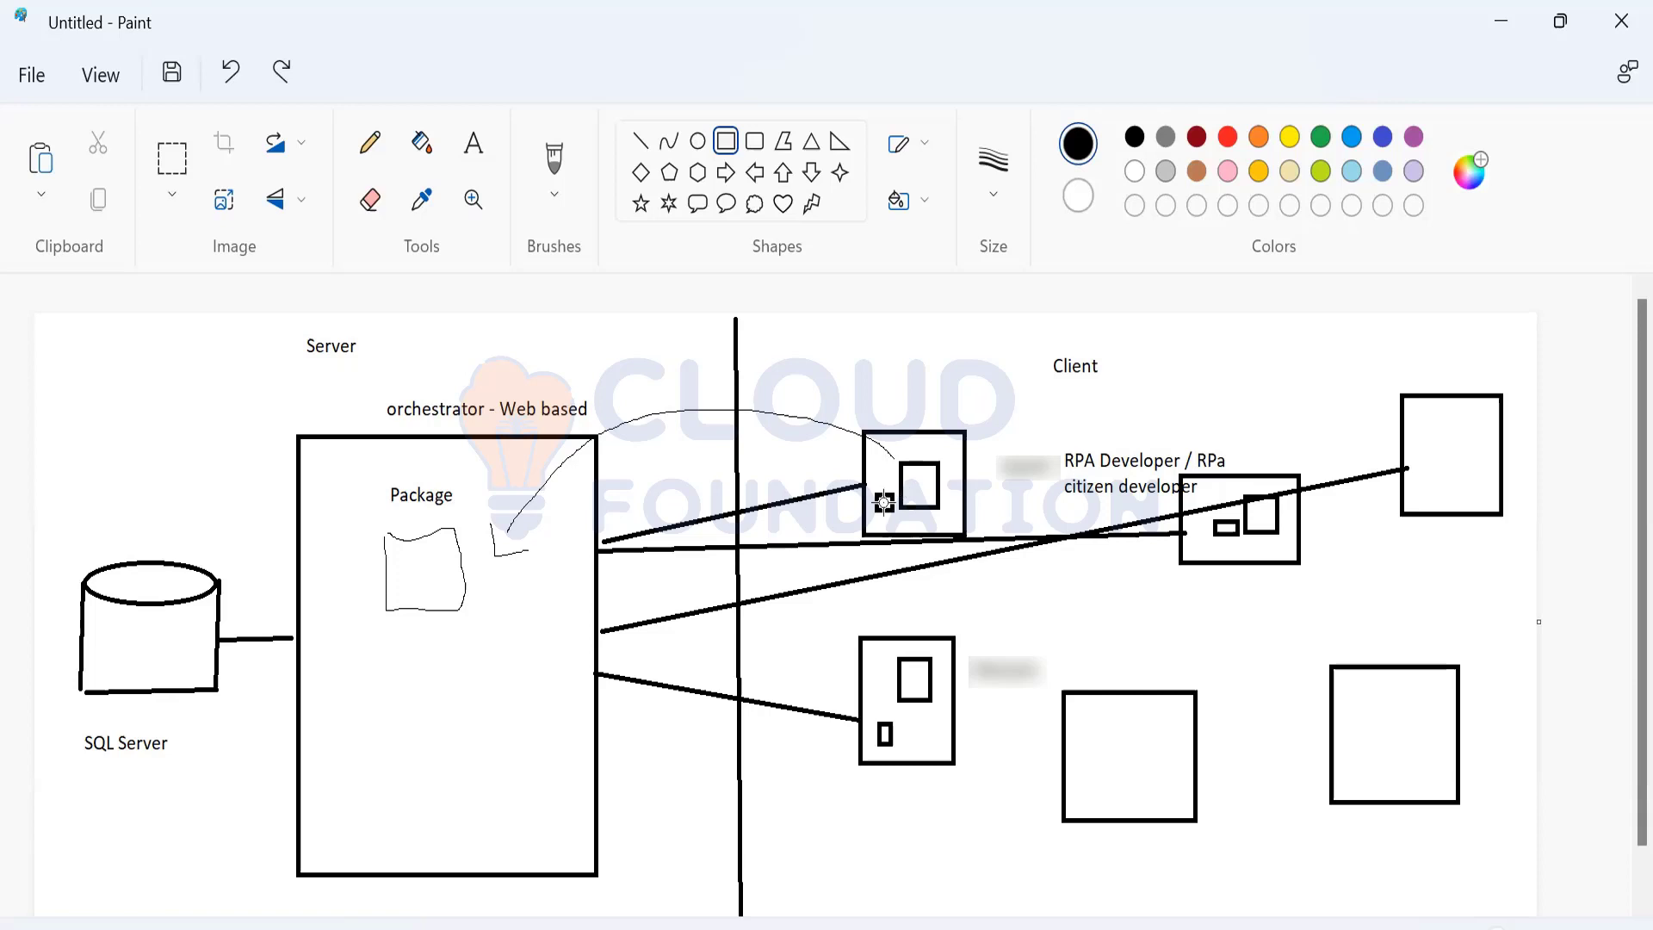
# - Switch to the Notepad notes and add the indented lines "uipath Agent" and "UiPath Executor" under UiPath Assistance
pyautogui.hotkey('alt', 'Tab')
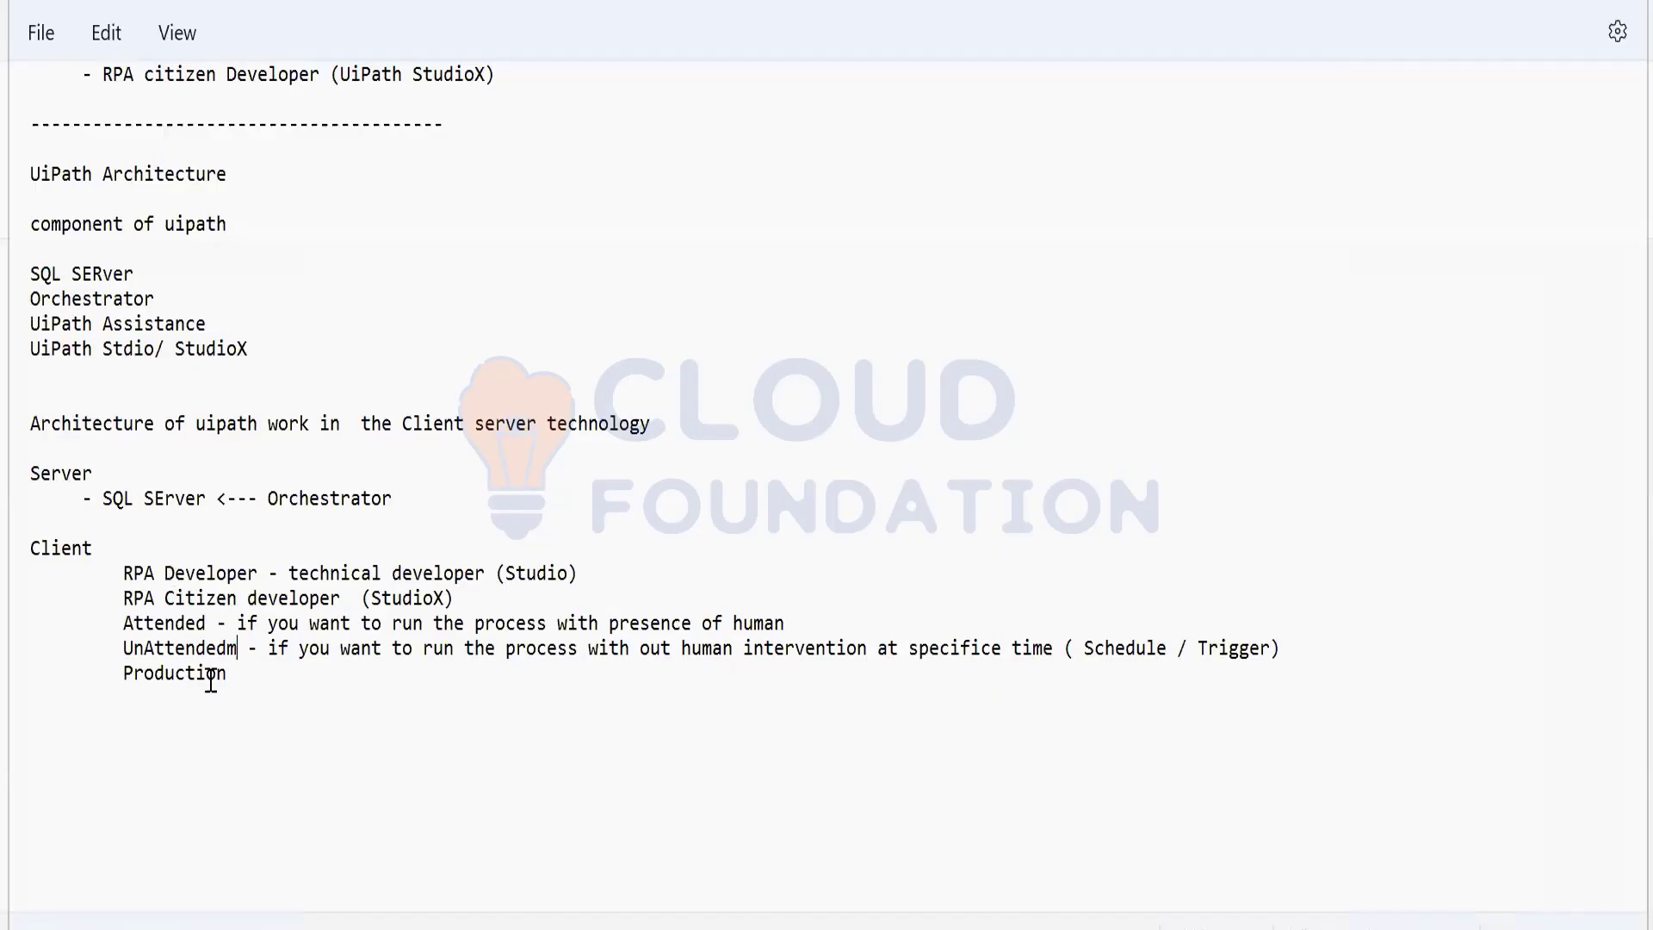
pyautogui.scroll(-3, 210, 680)
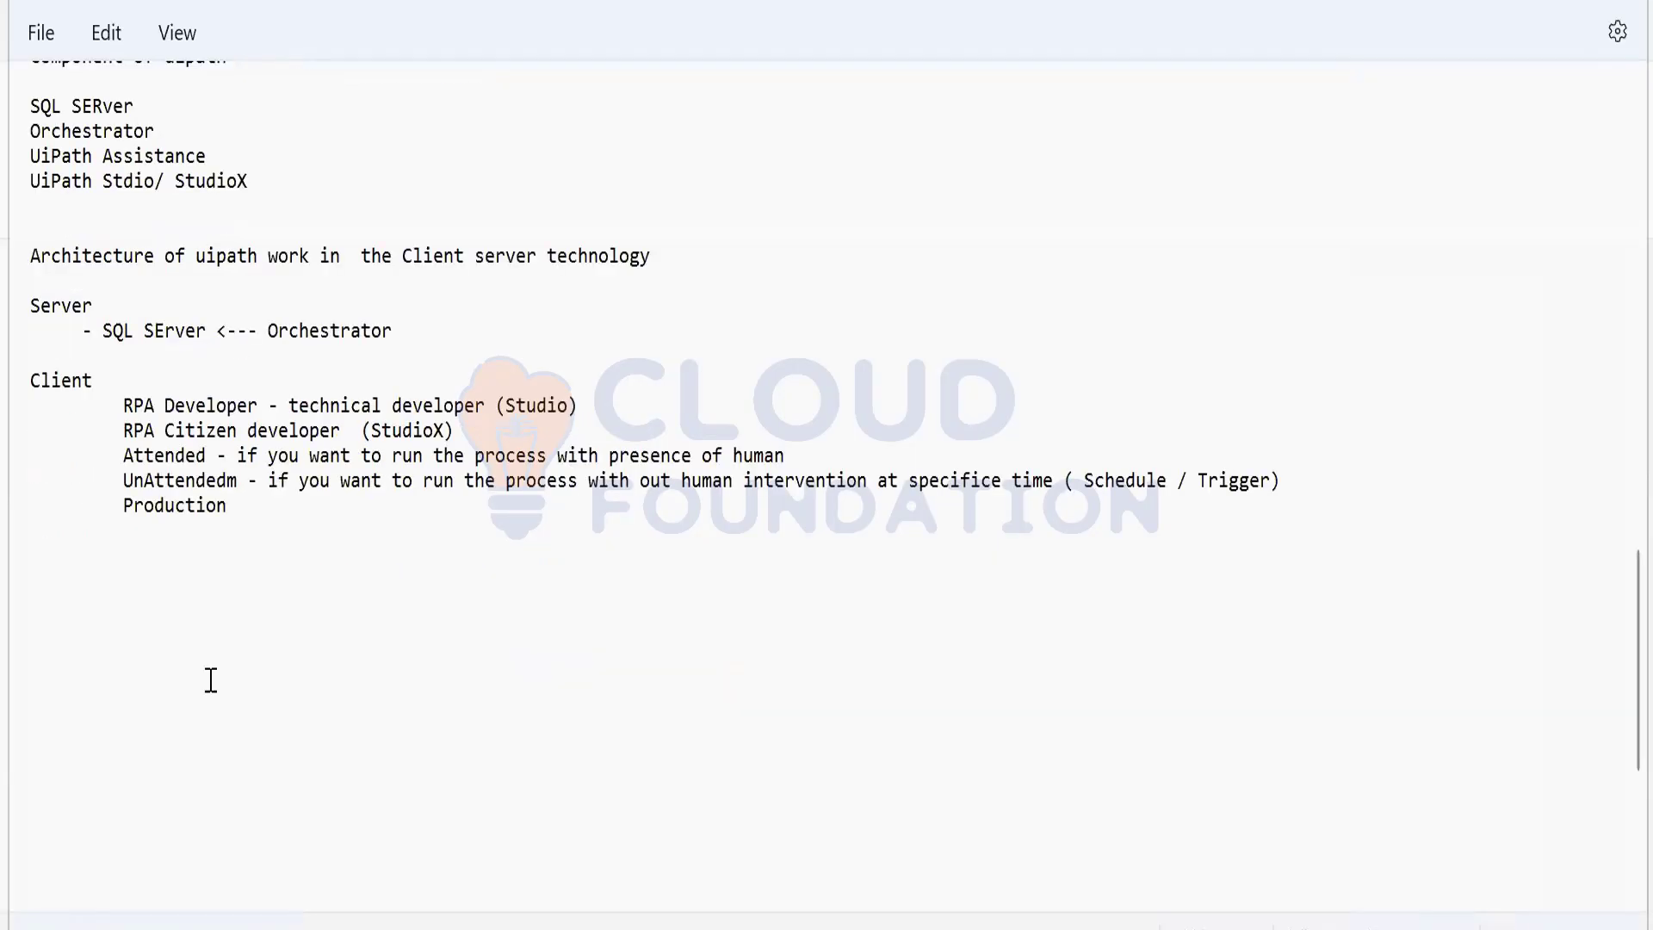
pyautogui.scroll(-3, 210, 680)
pyautogui.scroll(2, 329, 583)
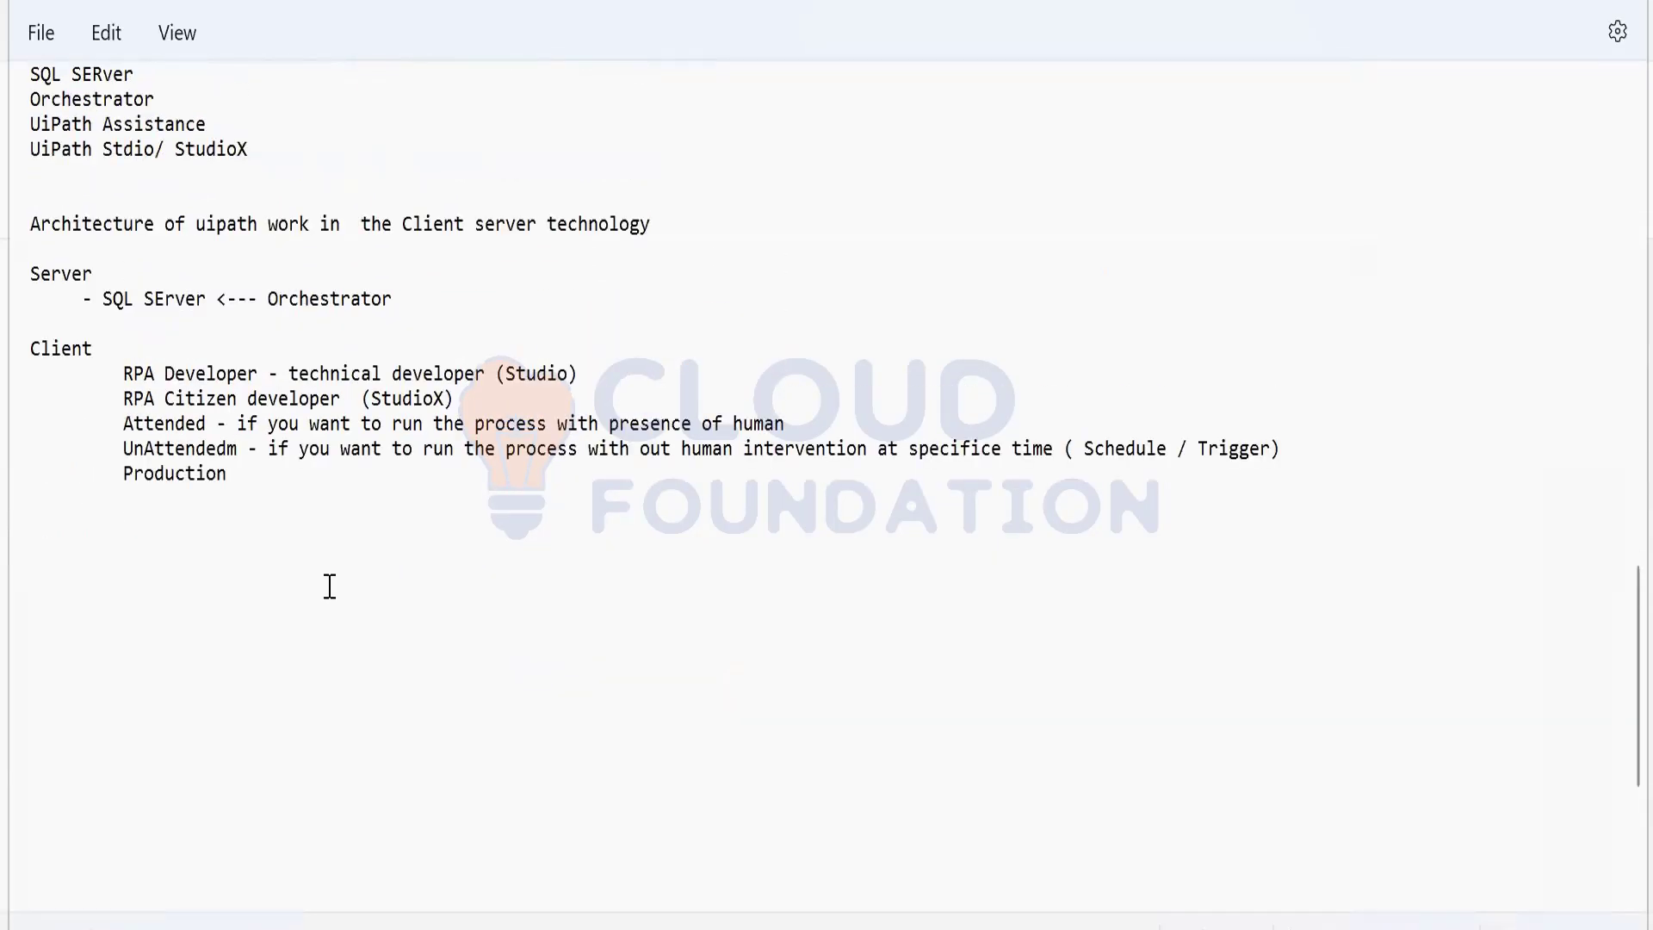
pyautogui.click(230, 120)
pyautogui.press('Return')
pyautogui.write('ui')
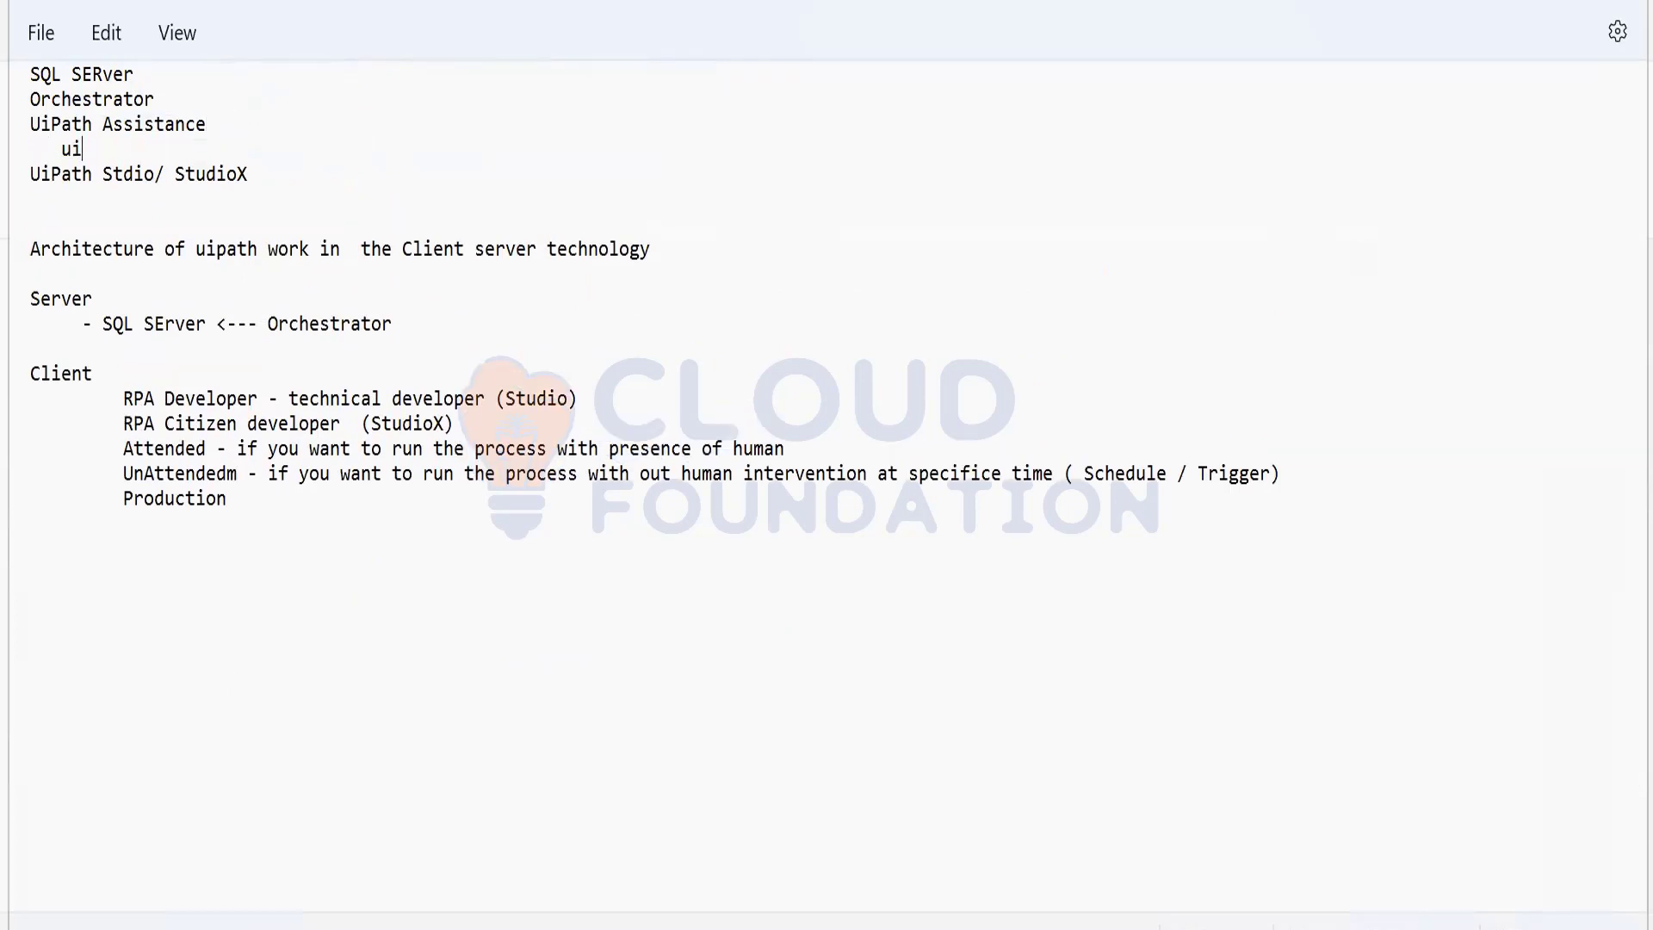
pyautogui.write('path Agent')
pyautogui.press('Return')
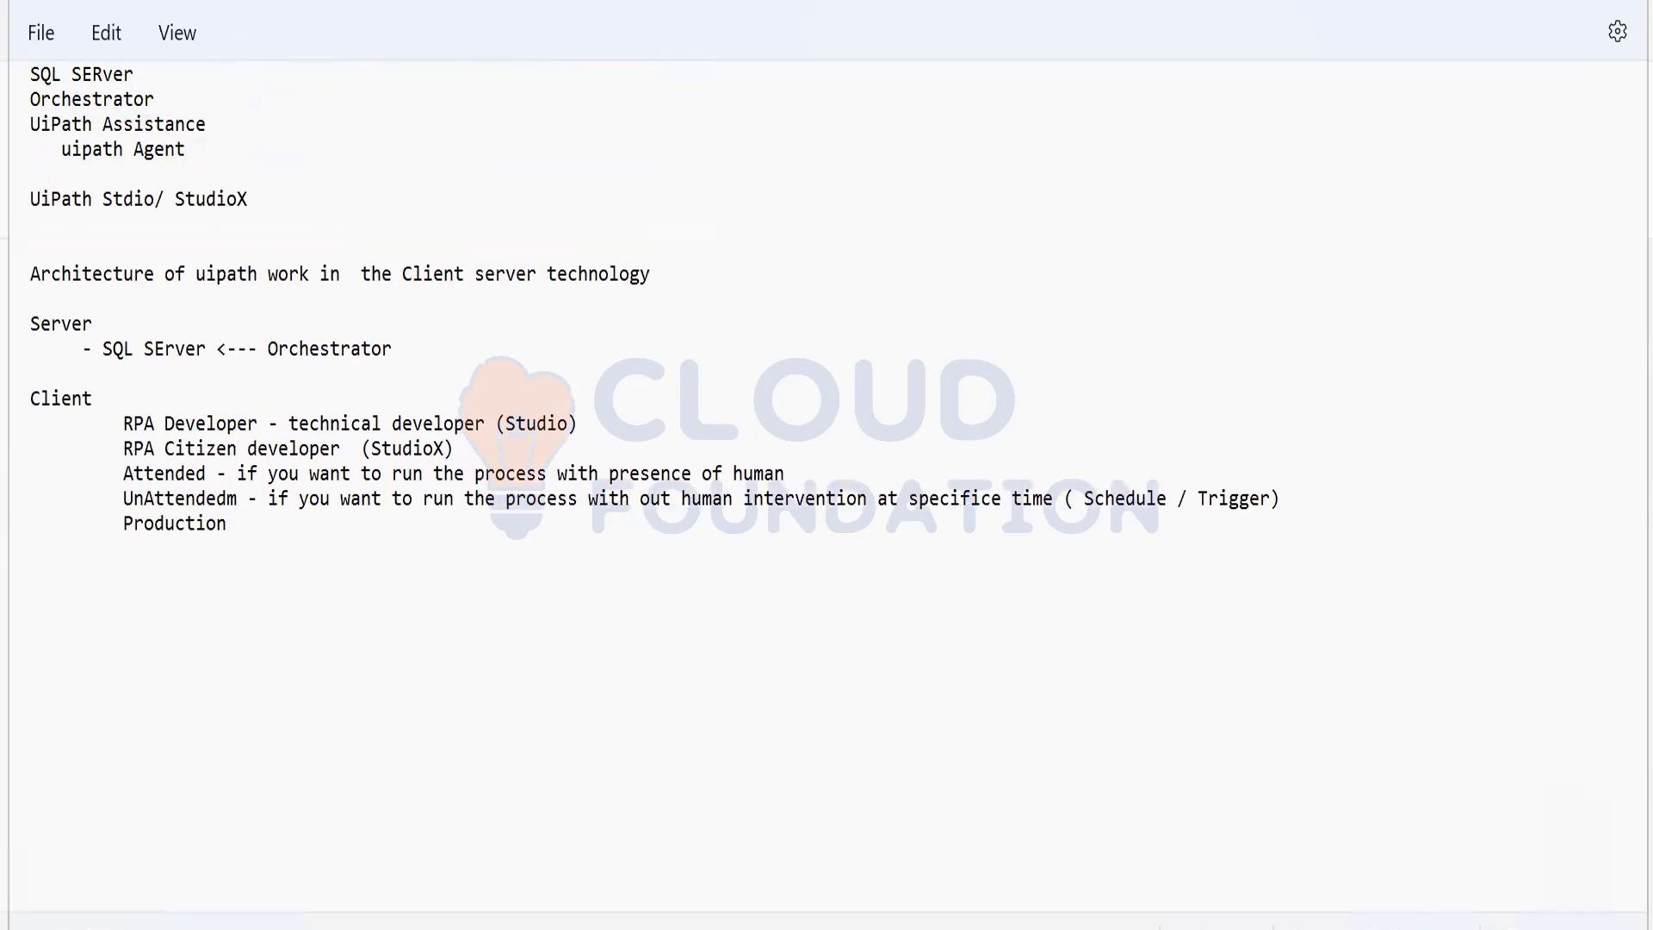
pyautogui.write('UiPath Executor')
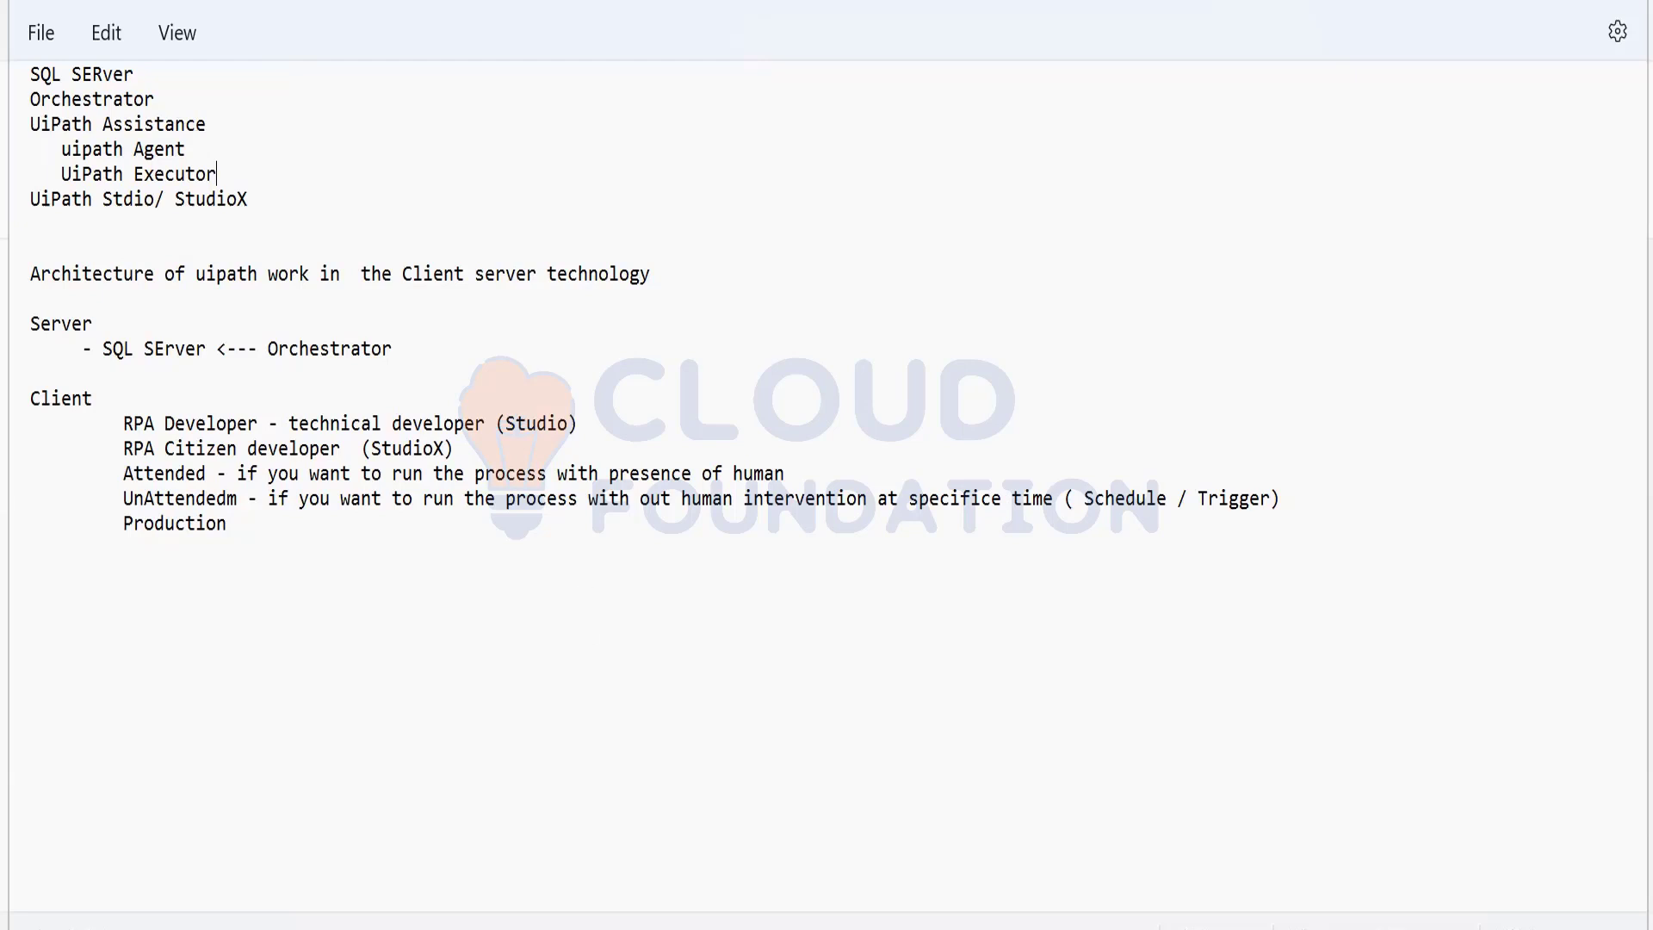
# - Switch to Paint, draw a rectangle below the package inside the Orchestrator box, and label it "Process" above
pyautogui.click(1080, 928)
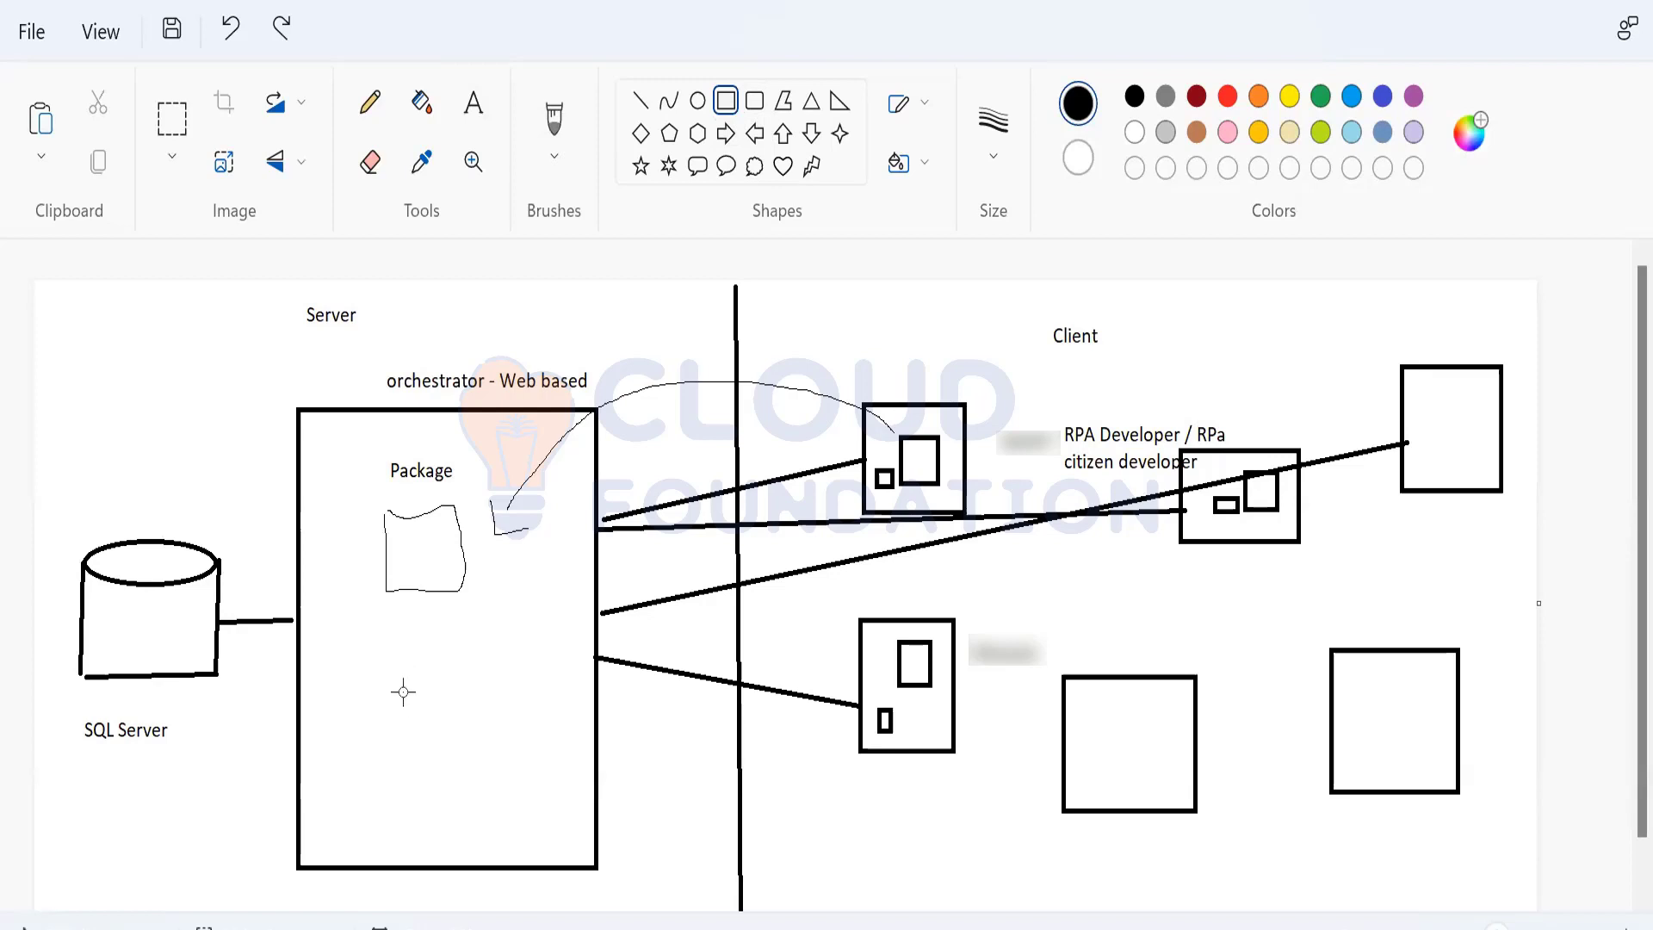
pyautogui.moveTo(403, 692); pyautogui.dragTo(500, 755)
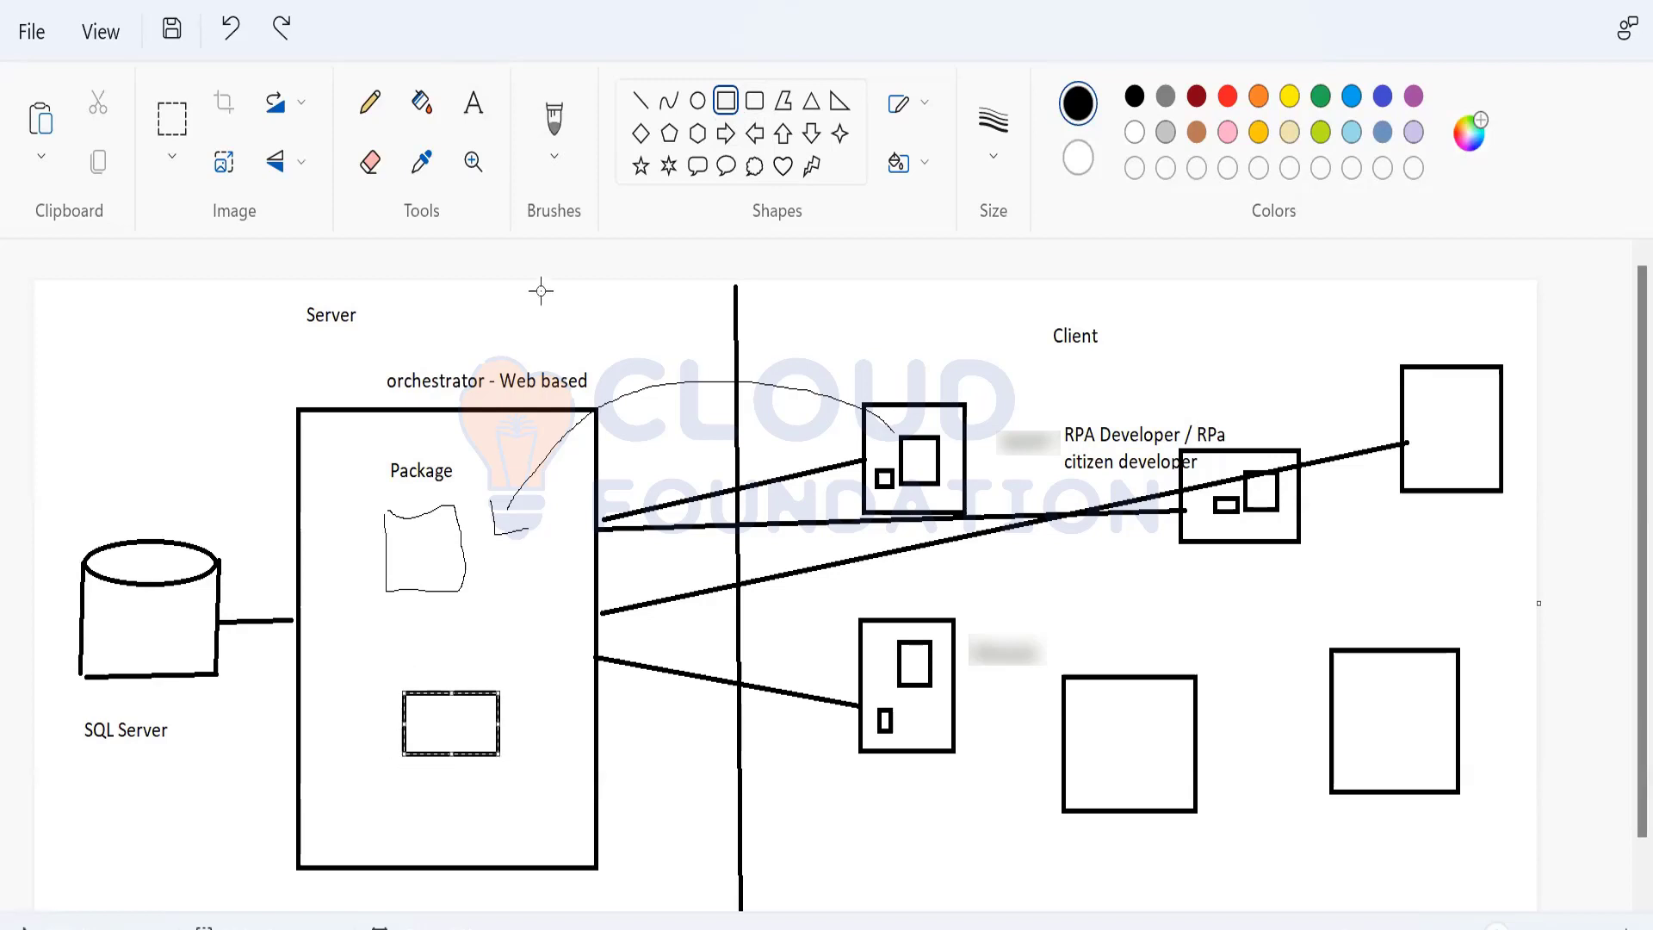
pyautogui.click(476, 119)
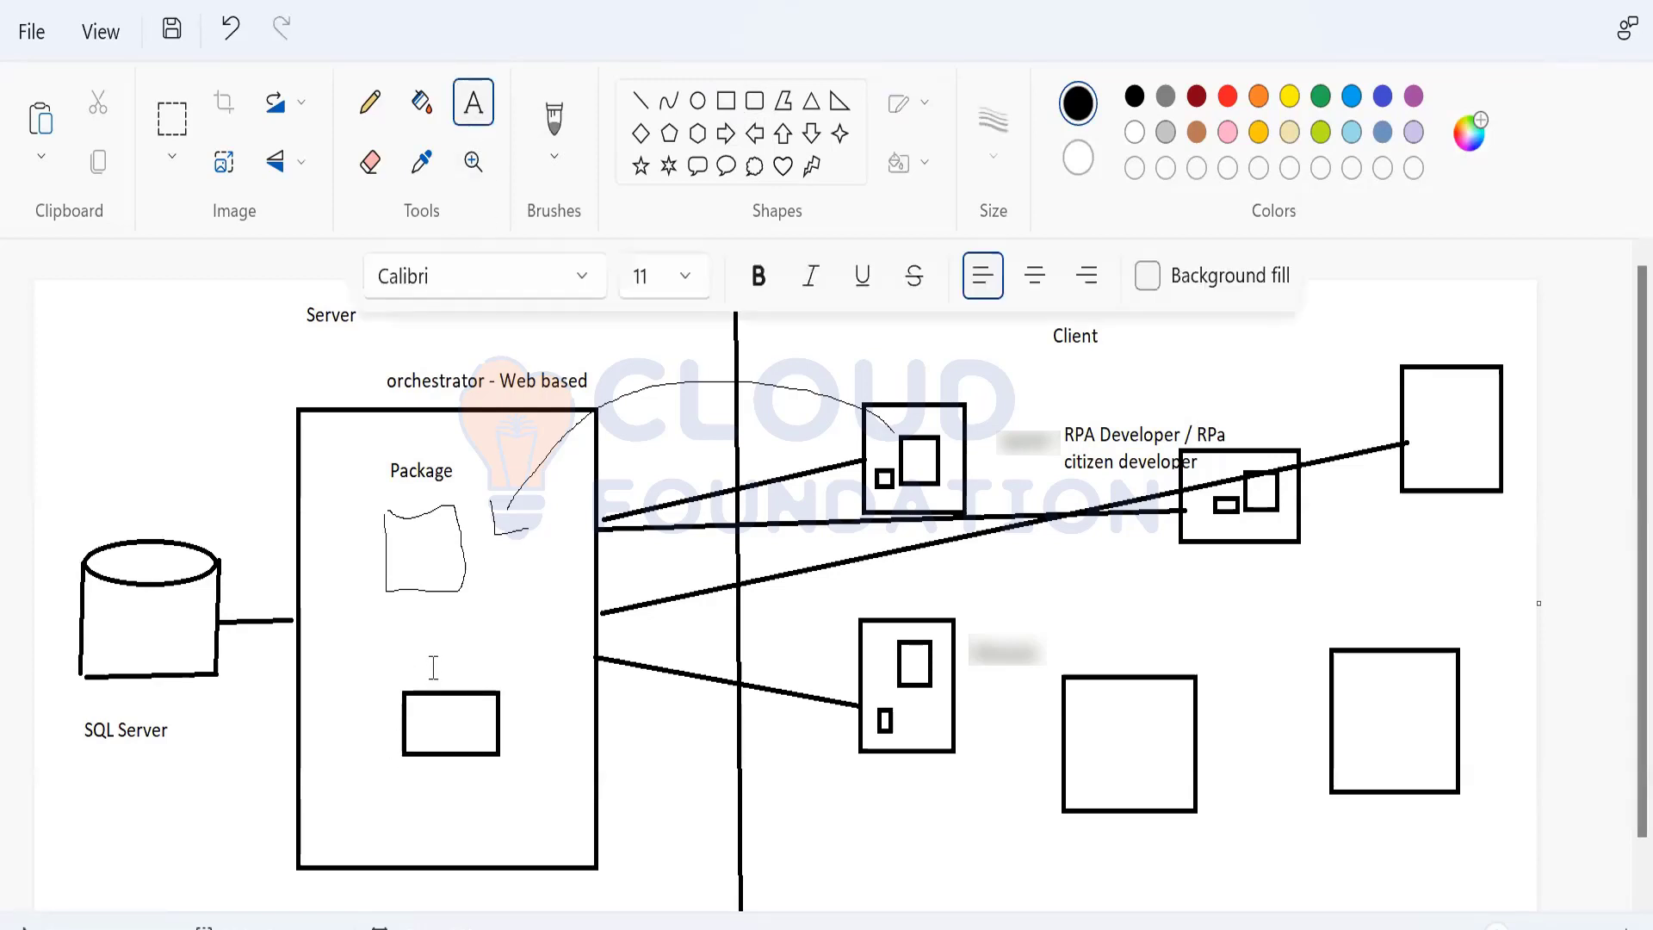
pyautogui.click(433, 668)
pyautogui.write('Process')
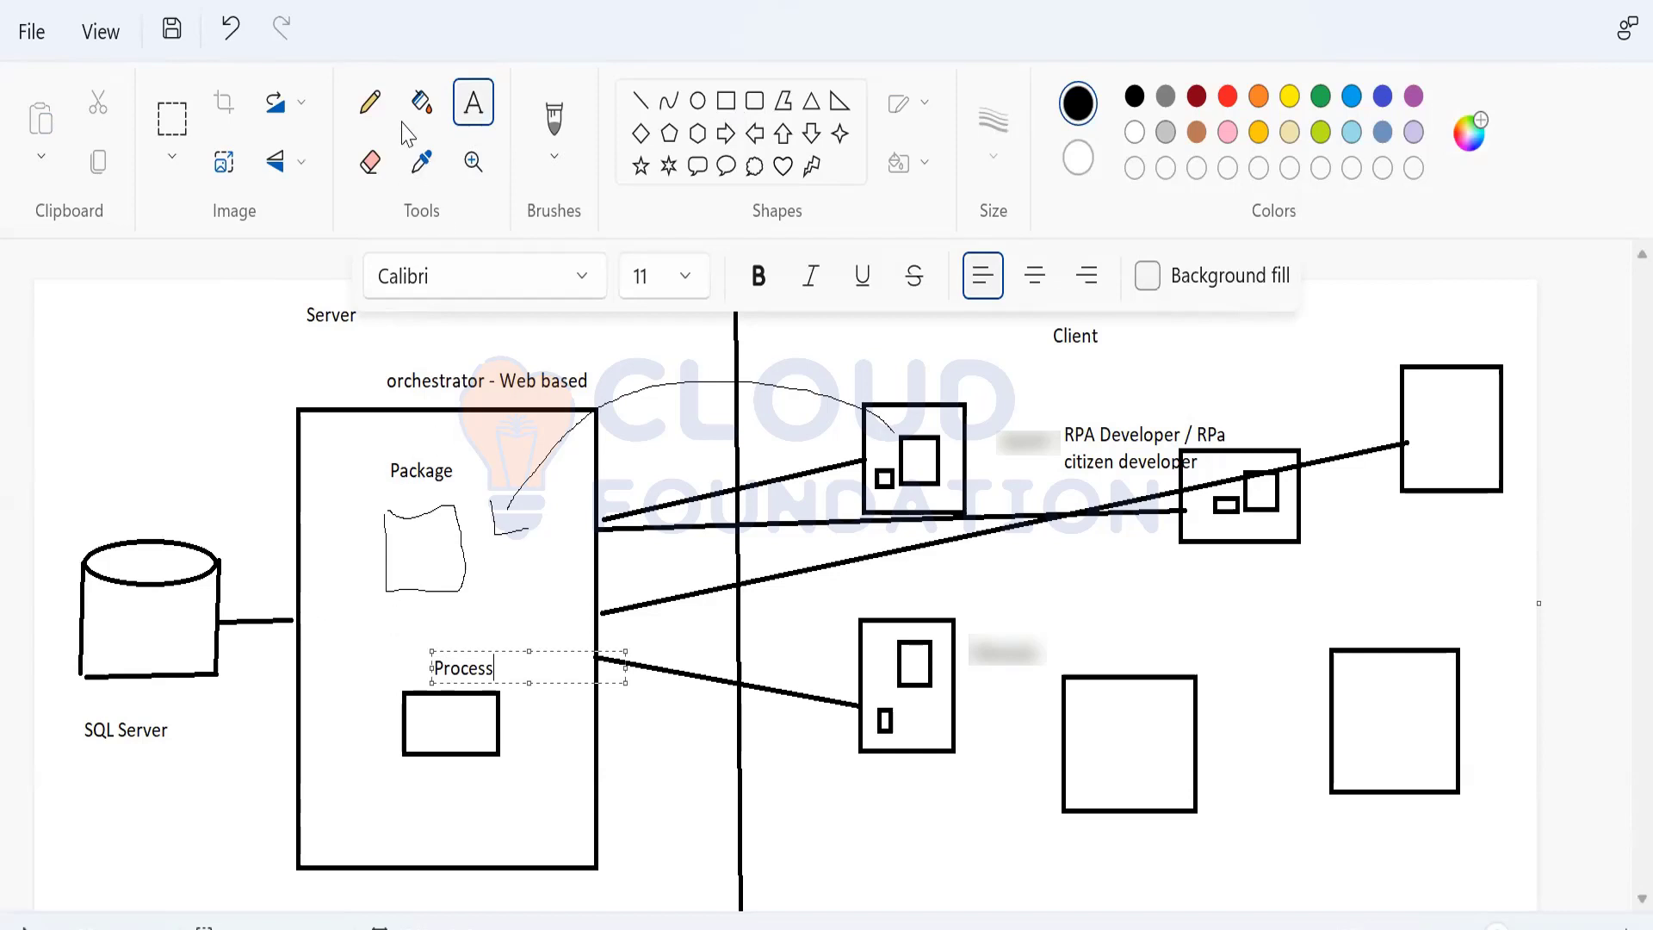
# - Draw a freehand arrow from the package to the Process rectangle and a curved line from Process to the lower connected client box
pyautogui.click(370, 110)
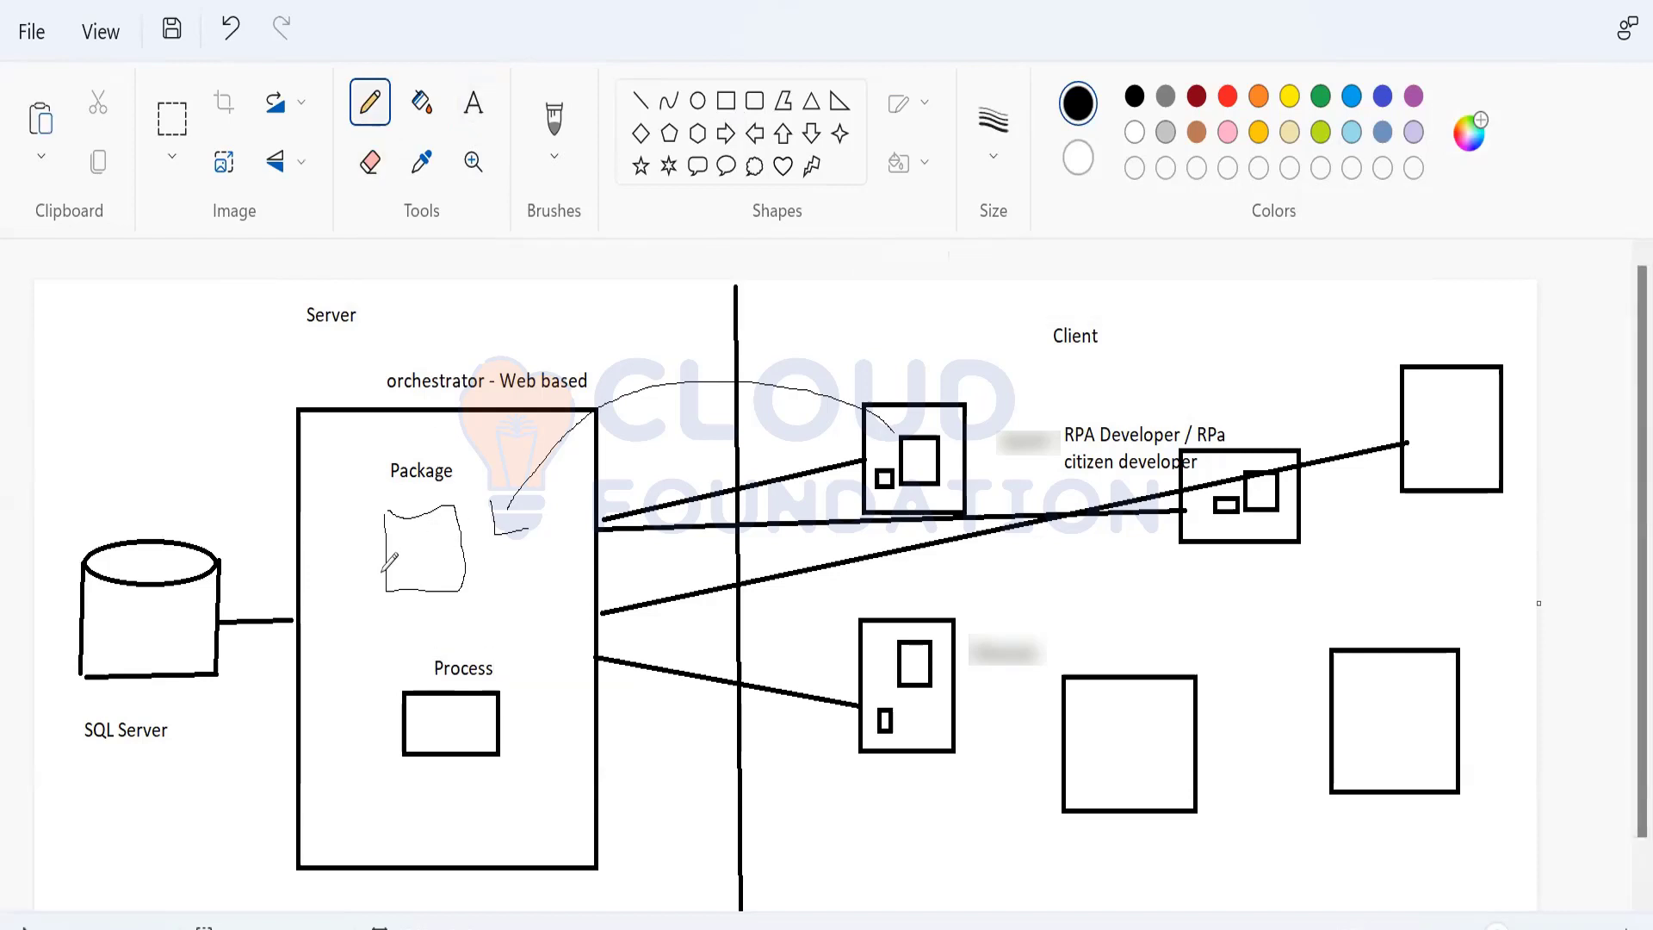
pyautogui.moveTo(357, 604)
pyautogui.mouseDown()
pyautogui.moveTo(360, 678)
pyautogui.moveTo(384, 727)
pyautogui.moveTo(393, 683)
pyautogui.mouseUp()
pyautogui.moveTo(463, 730)
pyautogui.mouseDown()
pyautogui.moveTo(548, 687)
pyautogui.moveTo(848, 663)
pyautogui.moveTo(886, 692)
pyautogui.mouseUp()
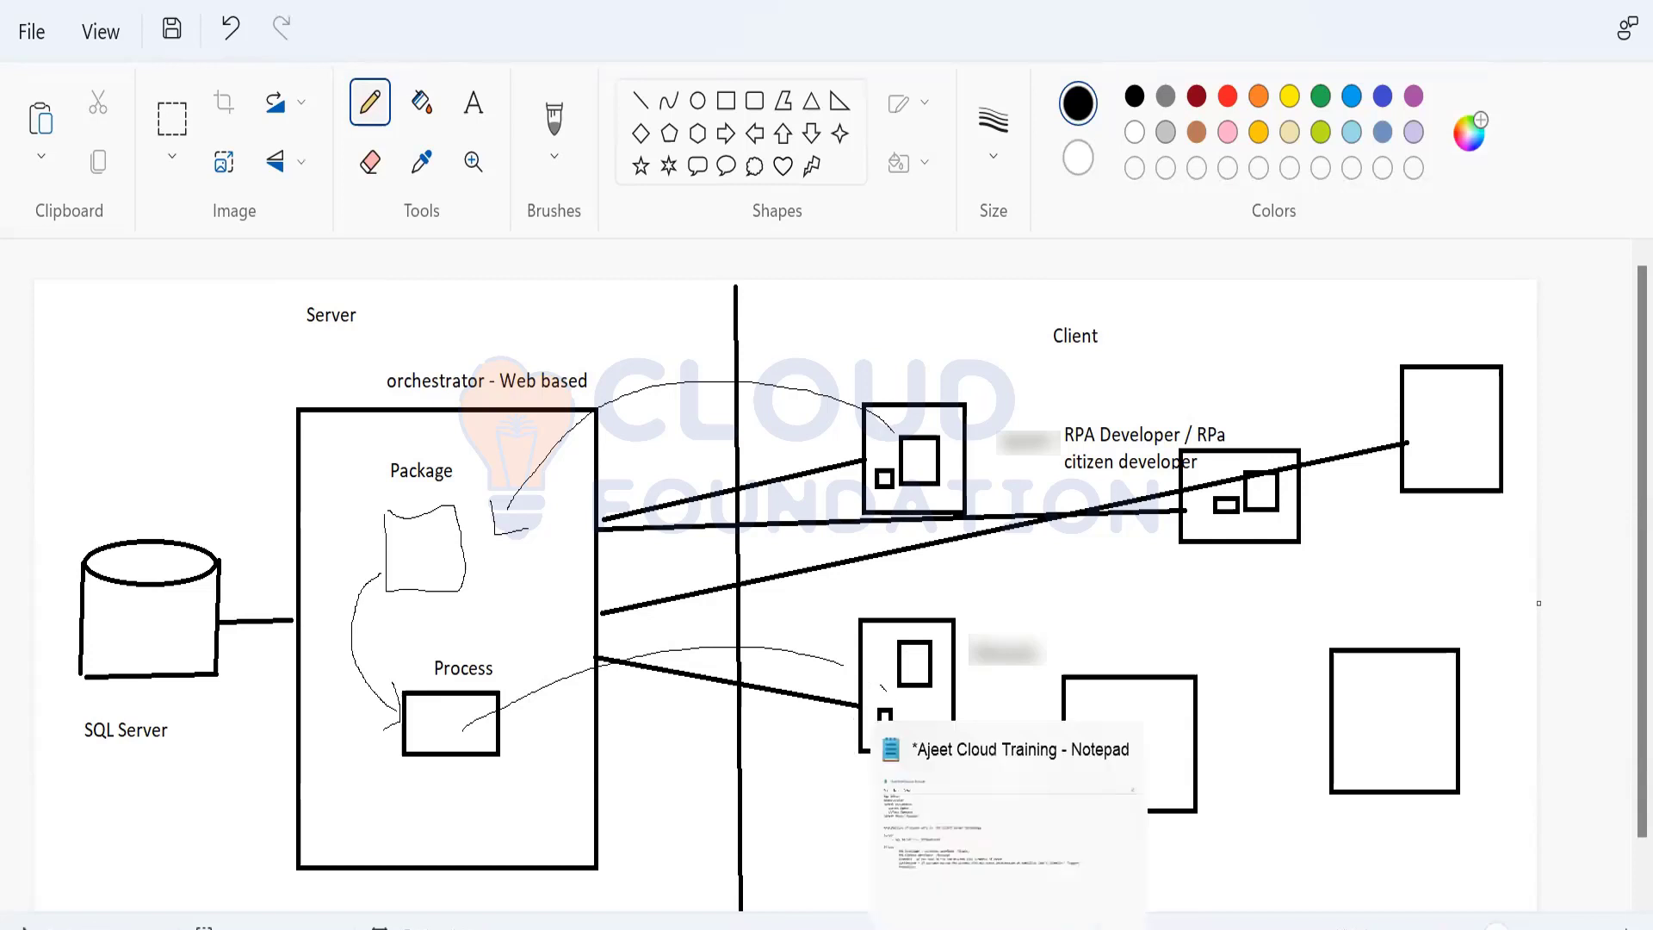
# - In the Notepad notes, describe uipath Agent as "- when i upload or download (from or to orchestrator to uipath client)"
pyautogui.click(1009, 928)
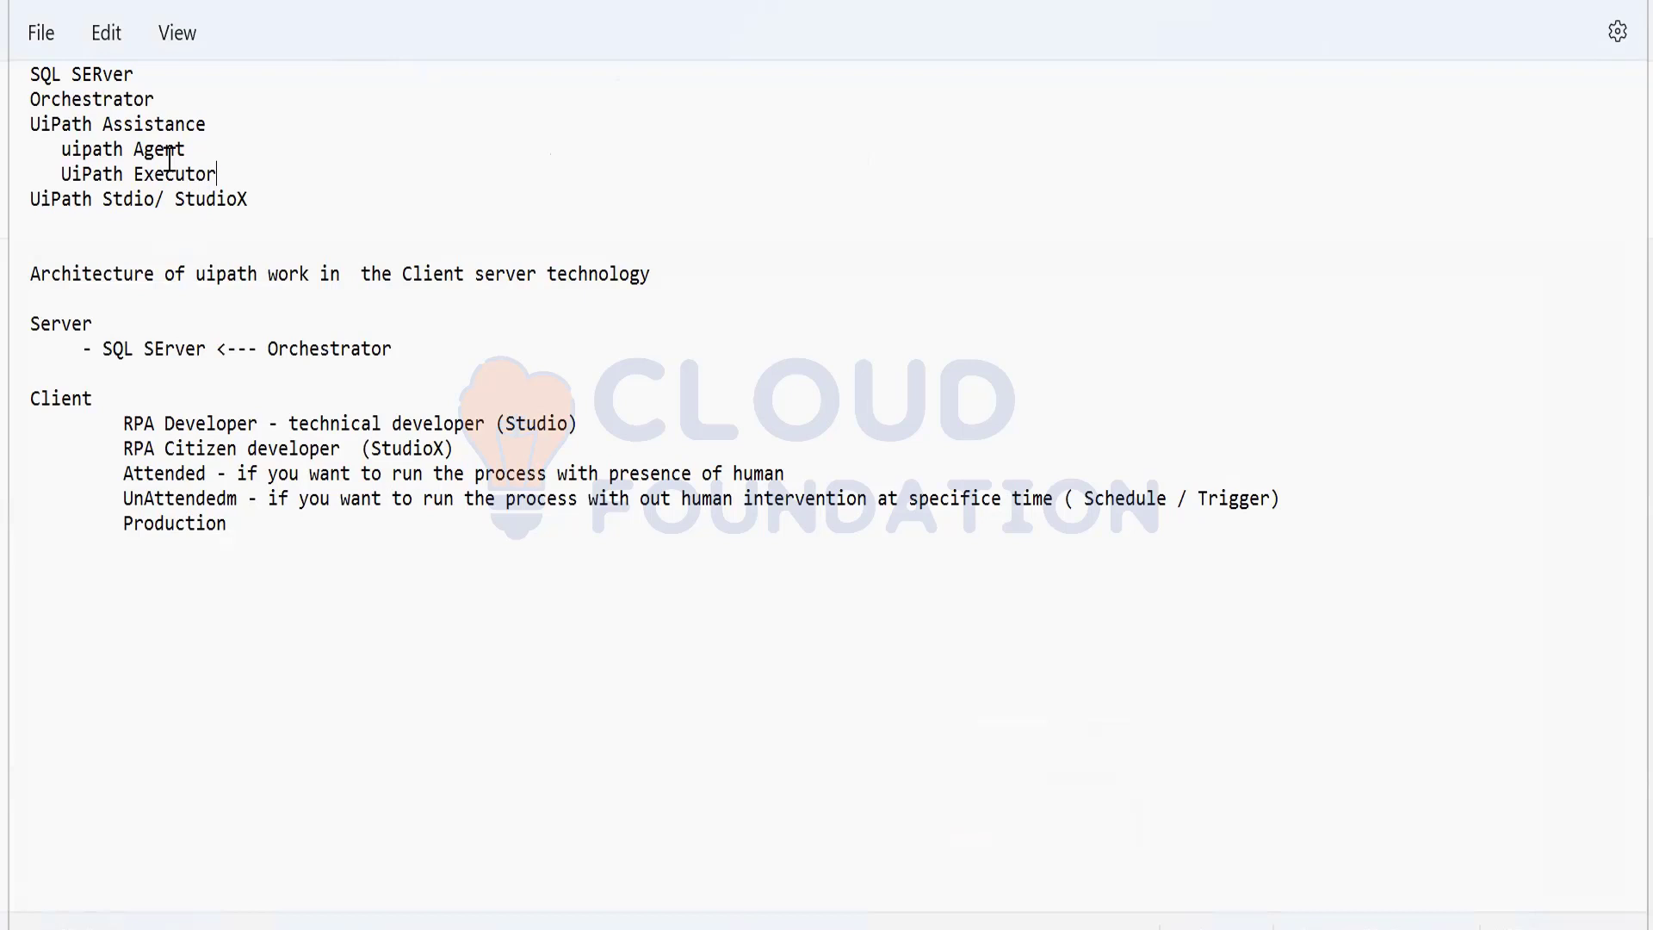
pyautogui.click(222, 154)
pyautogui.write('- when i upload or ')
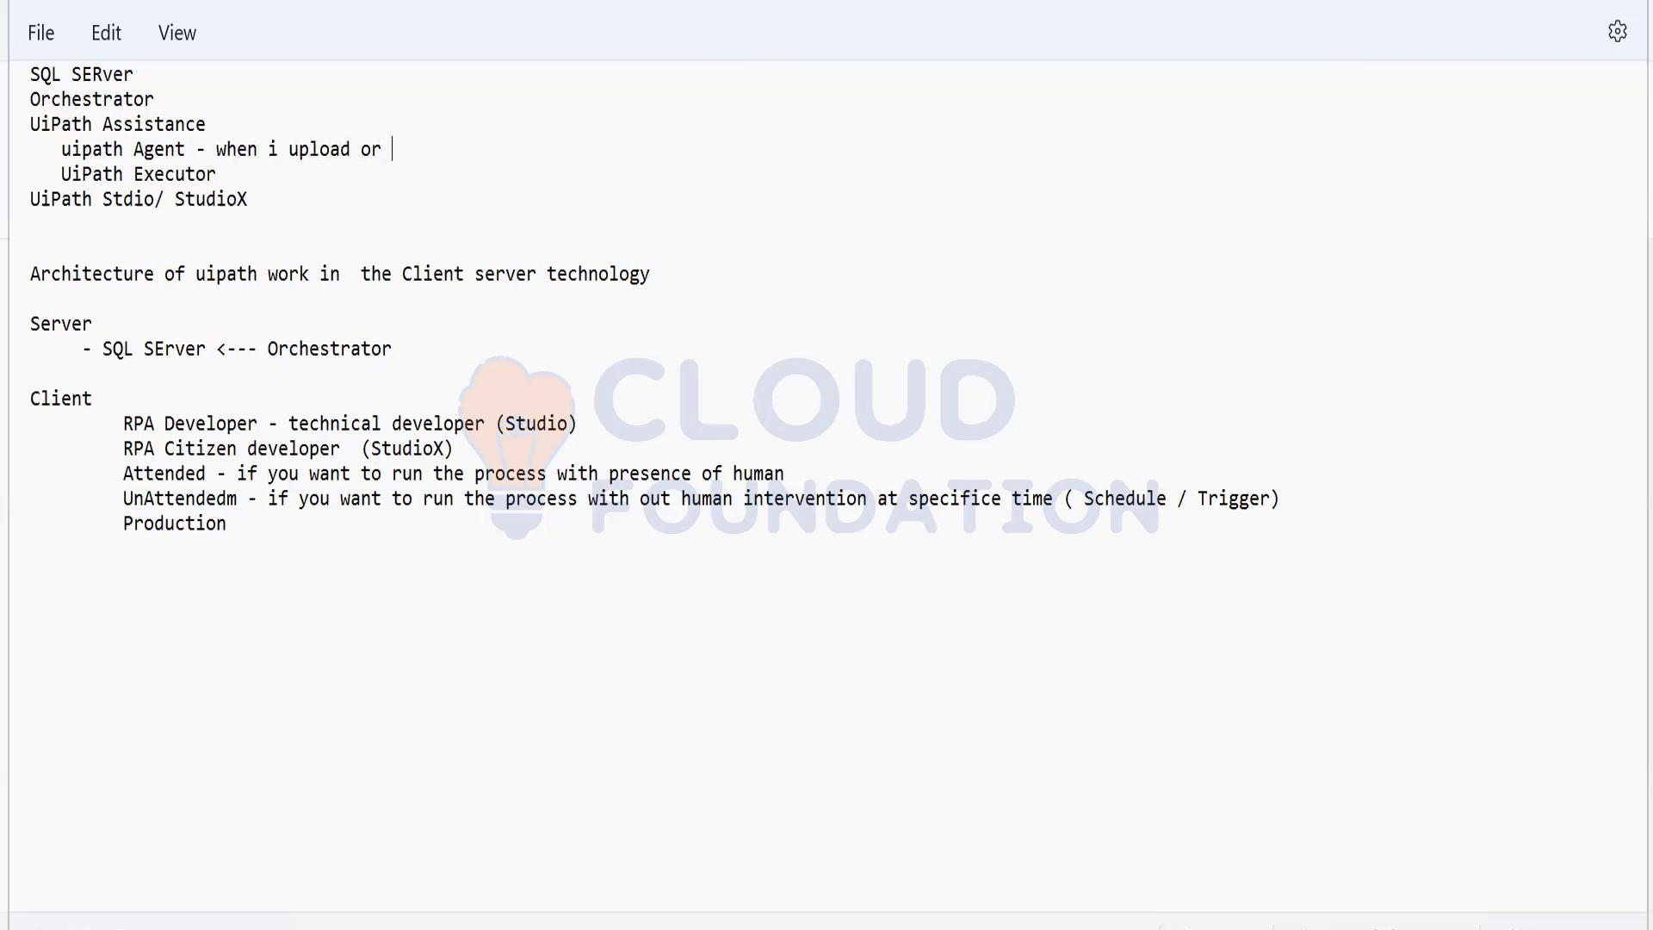
pyautogui.write('download (from ')
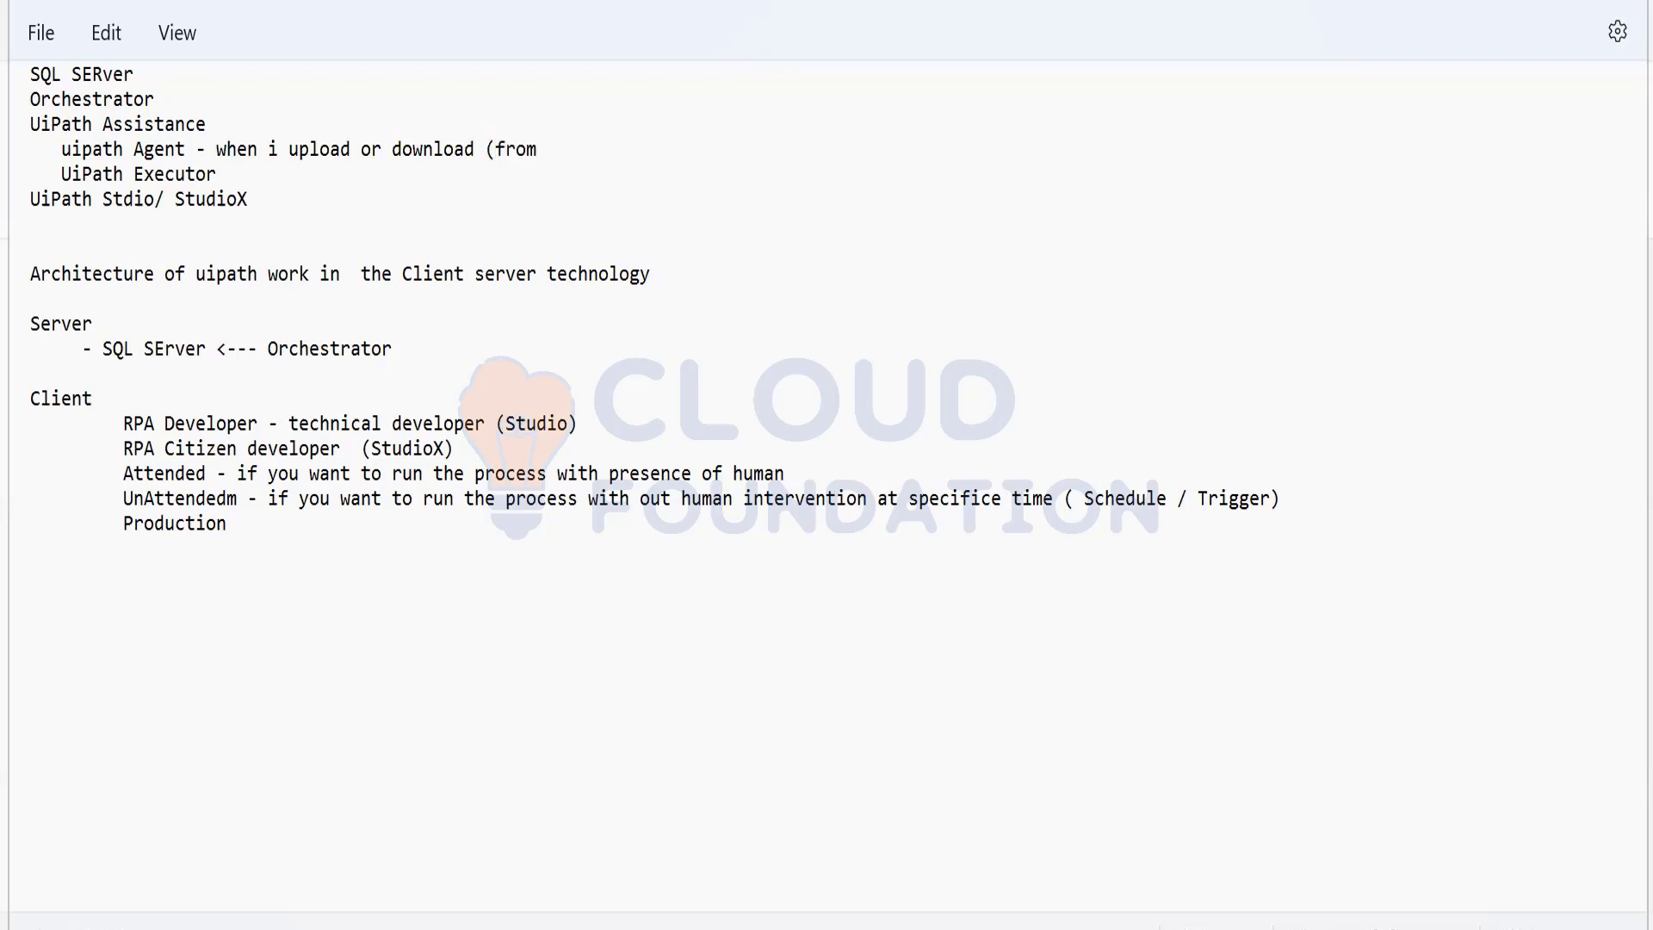
pyautogui.write('or to orchestrator to ')
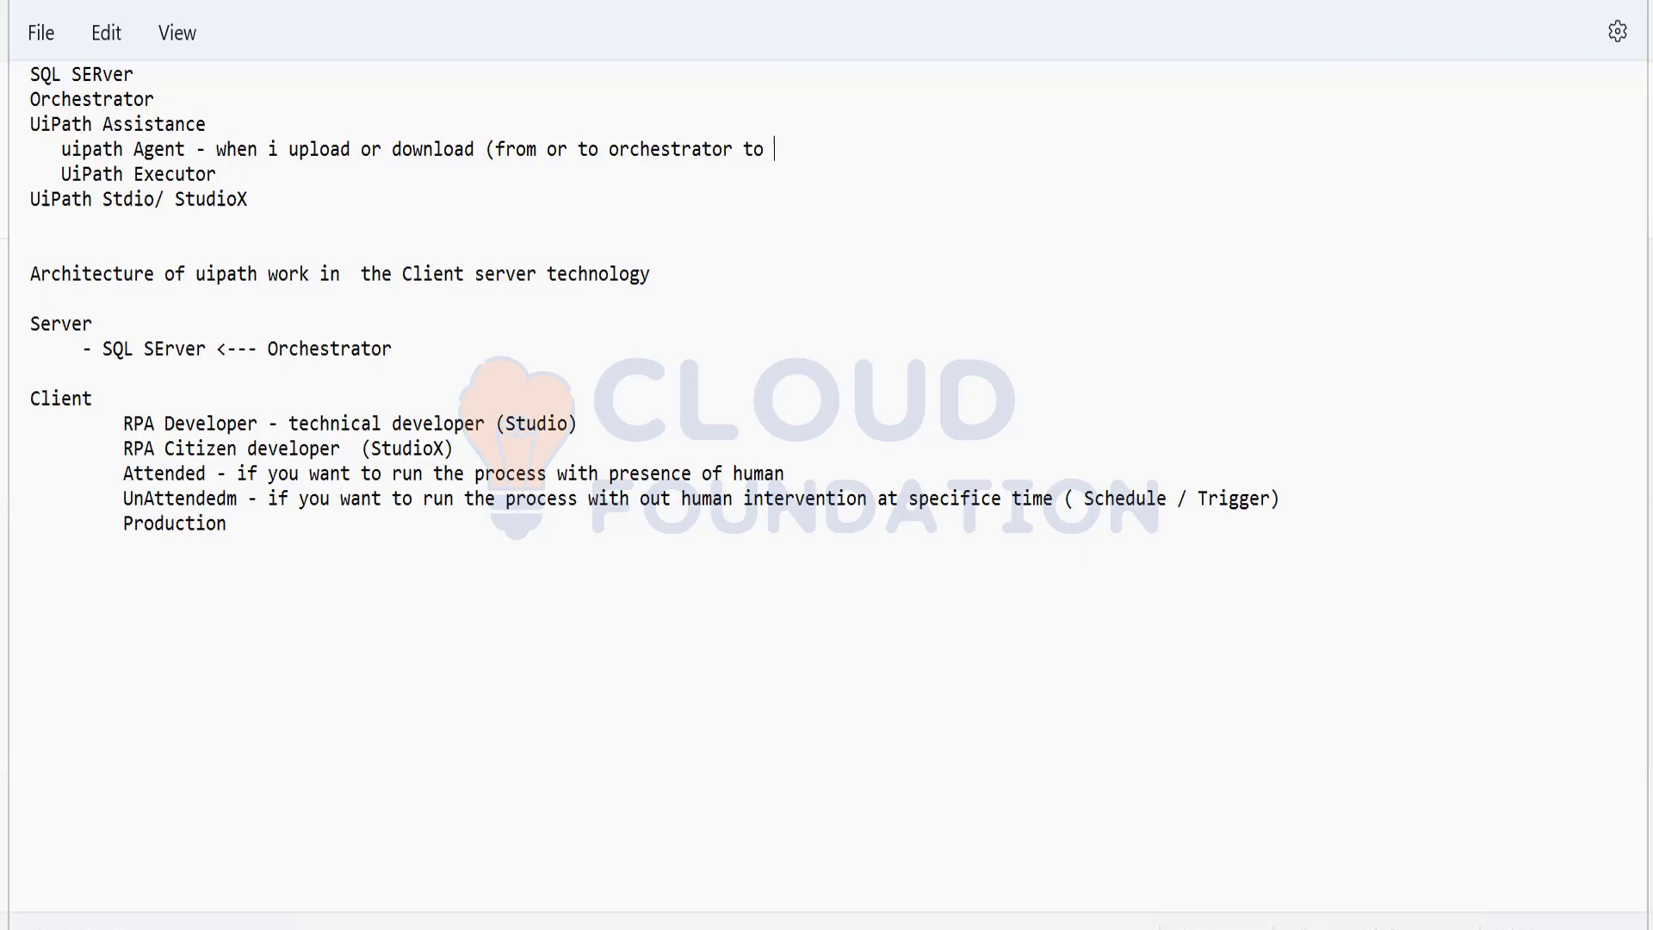
pyautogui.write('uipath')
pyautogui.press('BackSpace')
pyautogui.press('BackSpace')
pyautogui.write('h')
pyautogui.press('BackSpace')
pyautogui.press('BackSpace')
pyautogui.write('h clien')
pyautogui.press('BackSpace')
pyautogui.press('BackSpace')
pyautogui.press('BackSpace')
pyautogui.press('BackSpace')
pyautogui.press('BackSpace')
pyautogui.write('client')
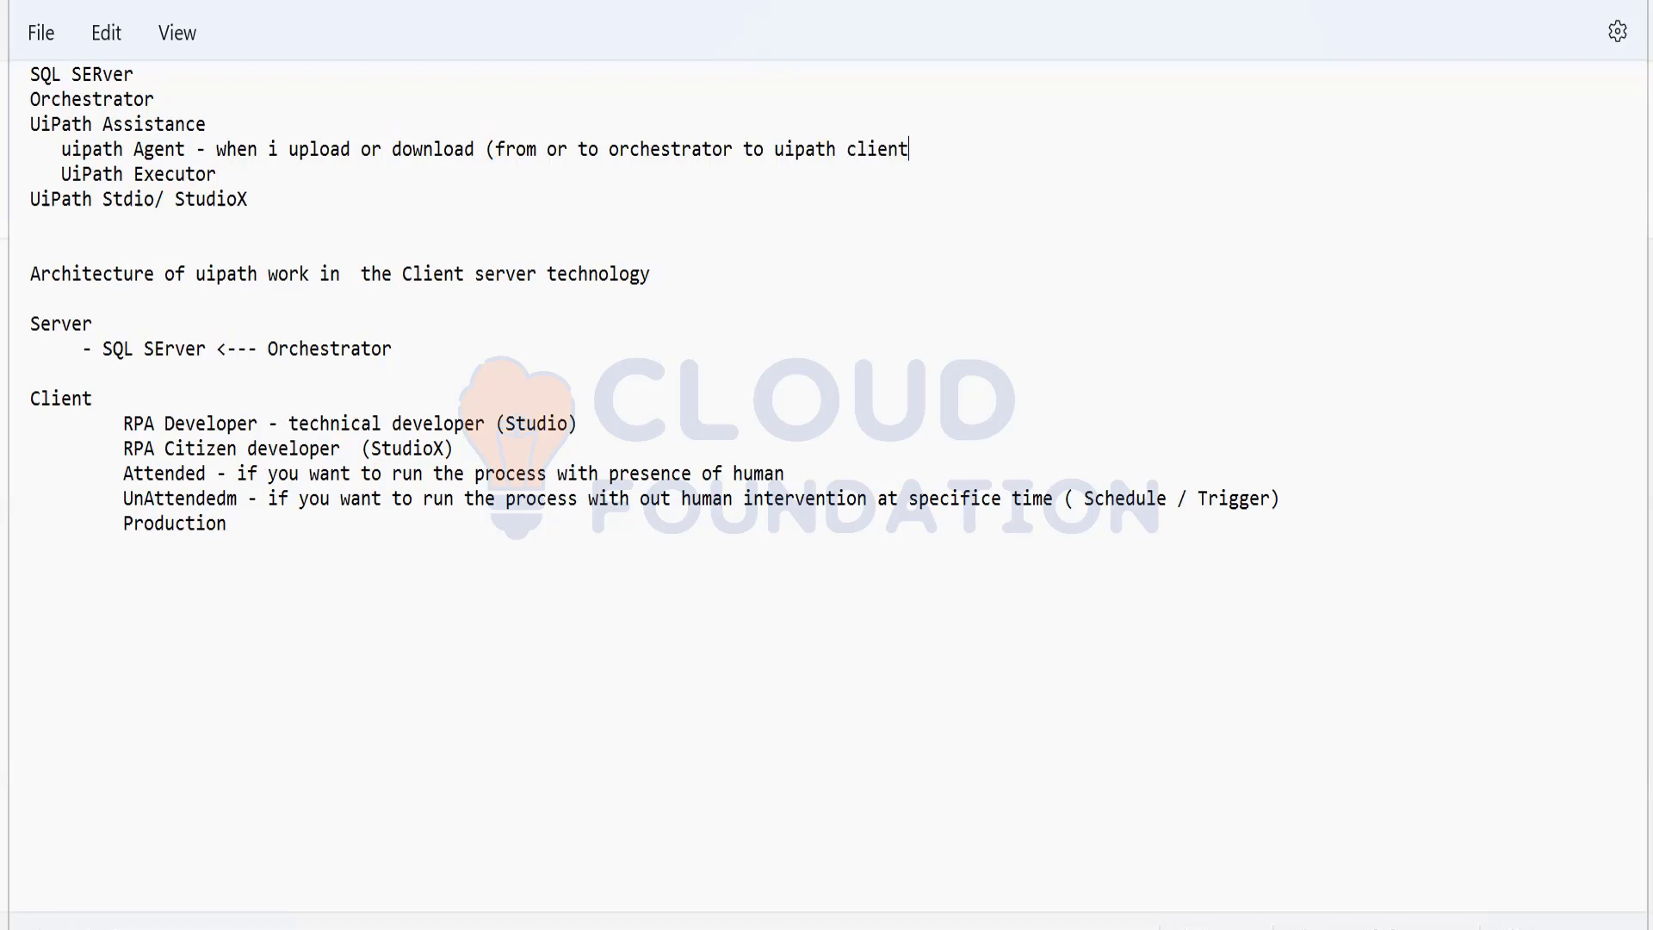
pyautogui.write(') ')
# - Append the description "- when i execute the bot" to the UiPath Executor line
pyautogui.write('   UiPath Executor - when i e')
pyautogui.write('xecute the b')
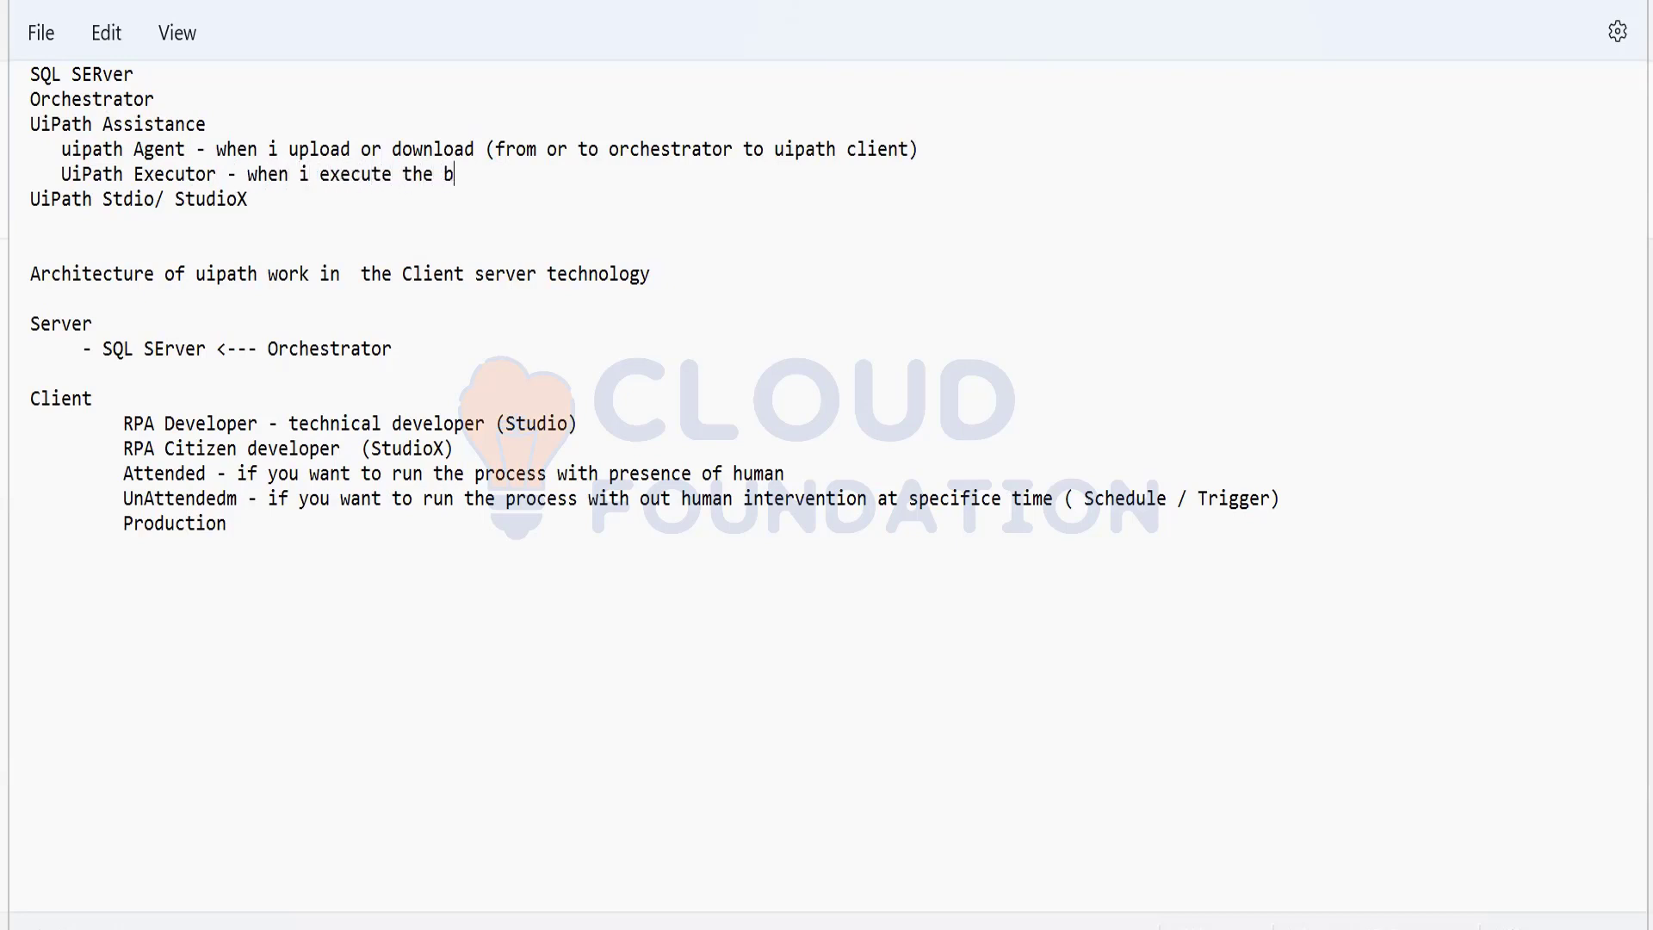
pyautogui.write('ot')
pyautogui.scroll(2, 78, 159)
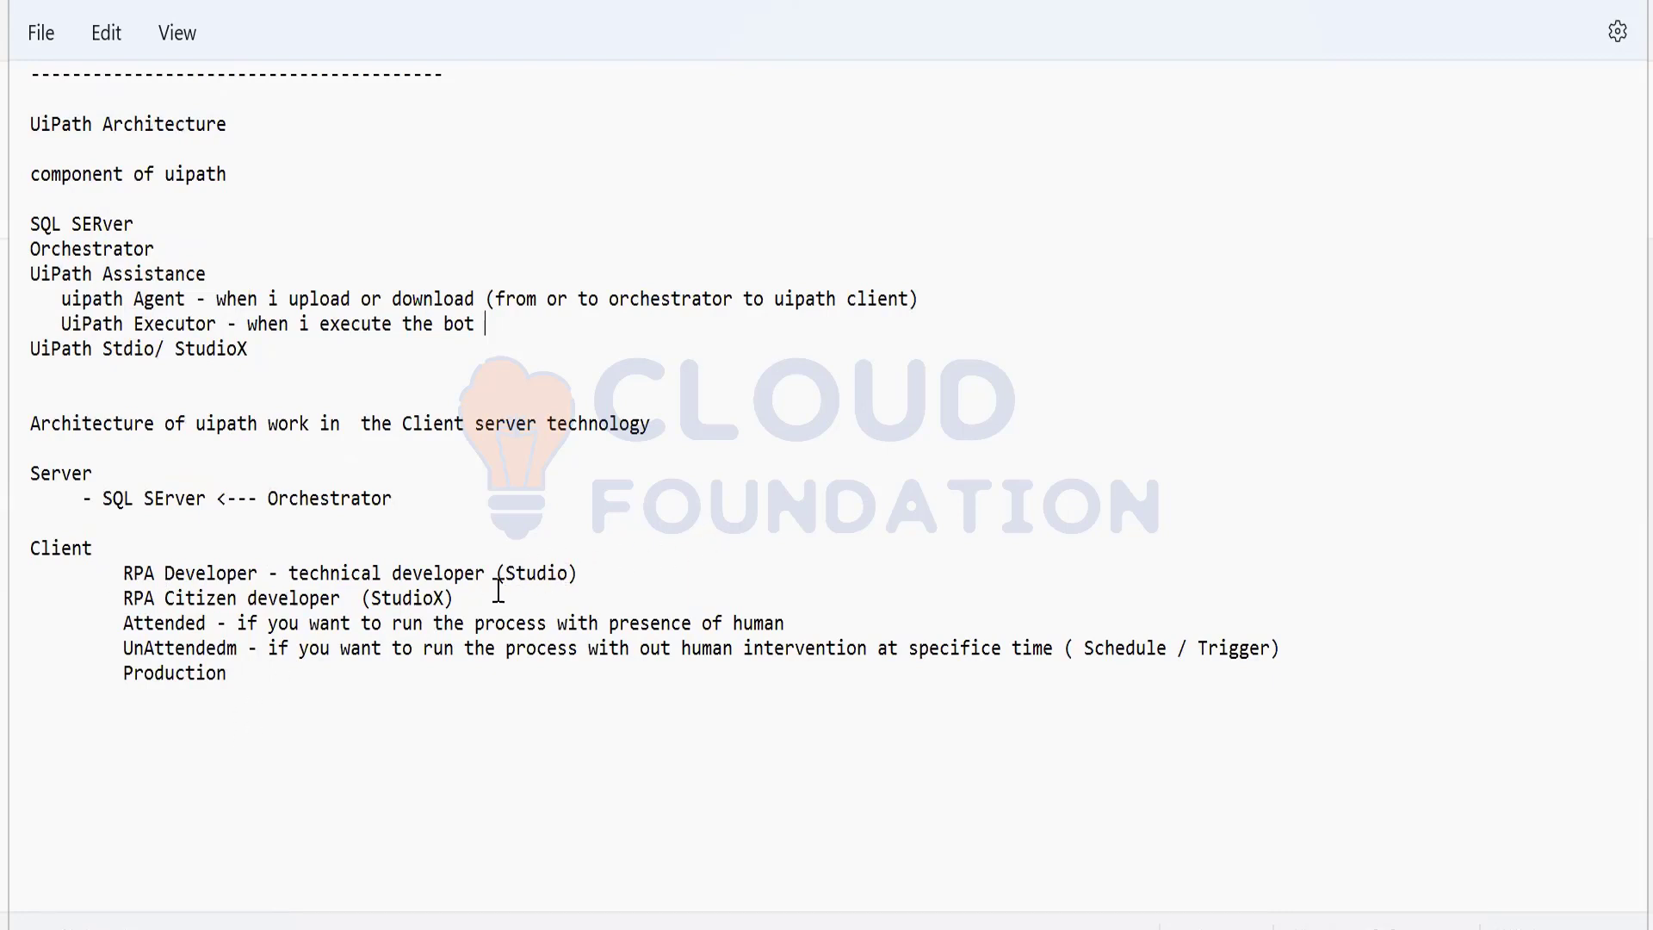
pyautogui.click(828, 618)
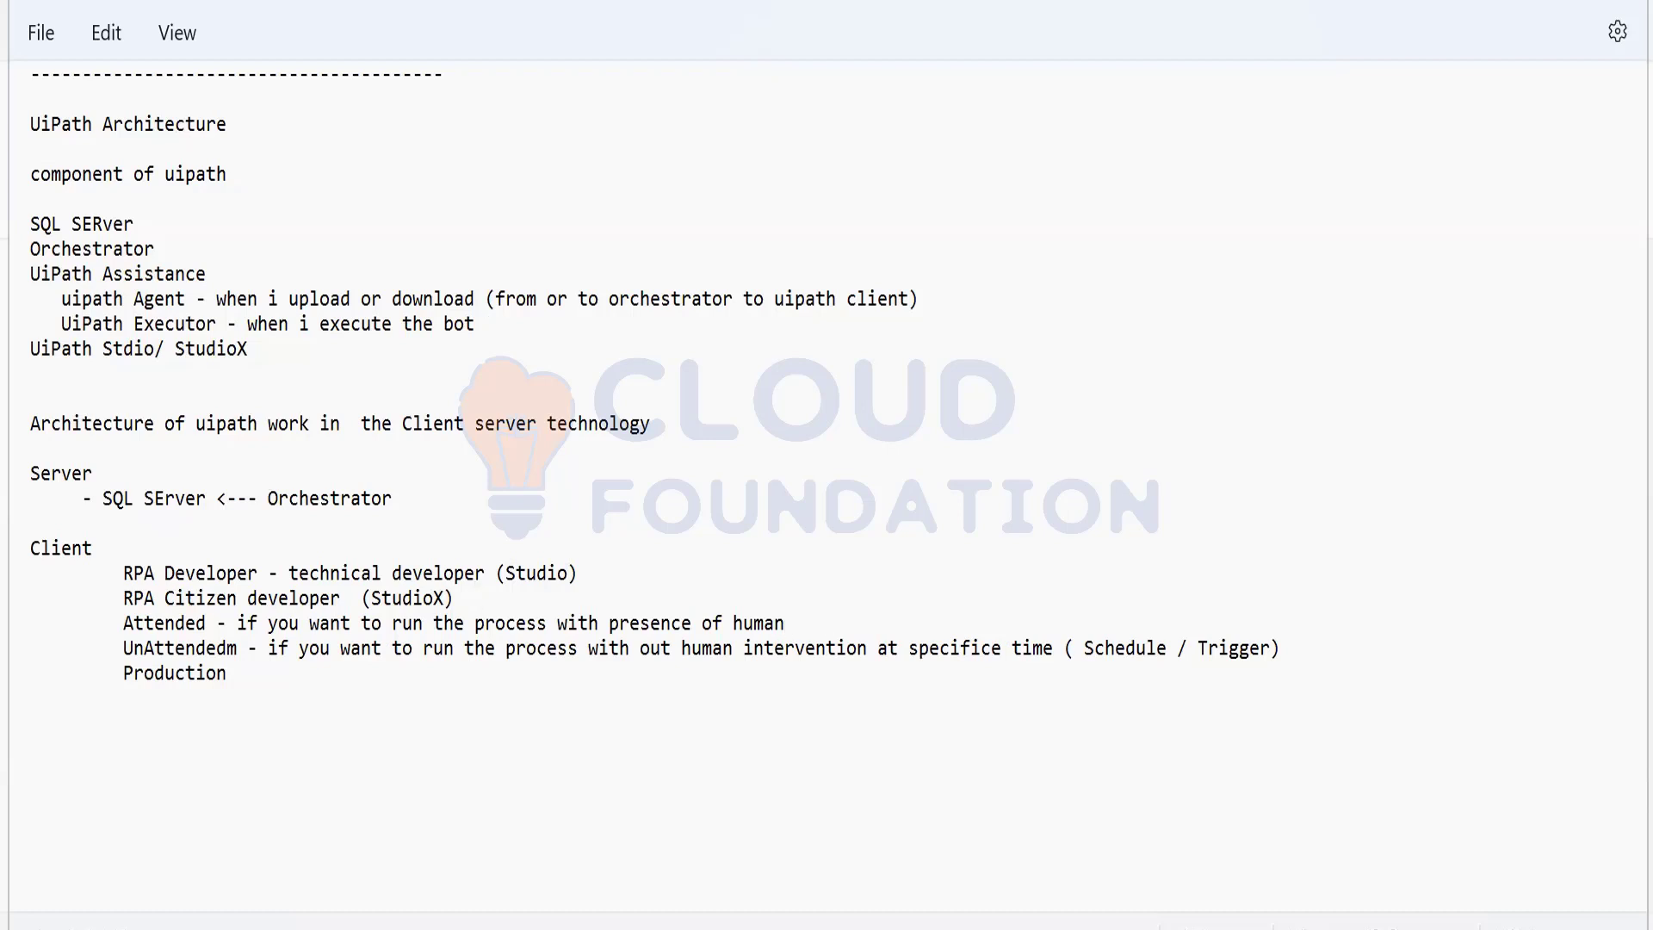